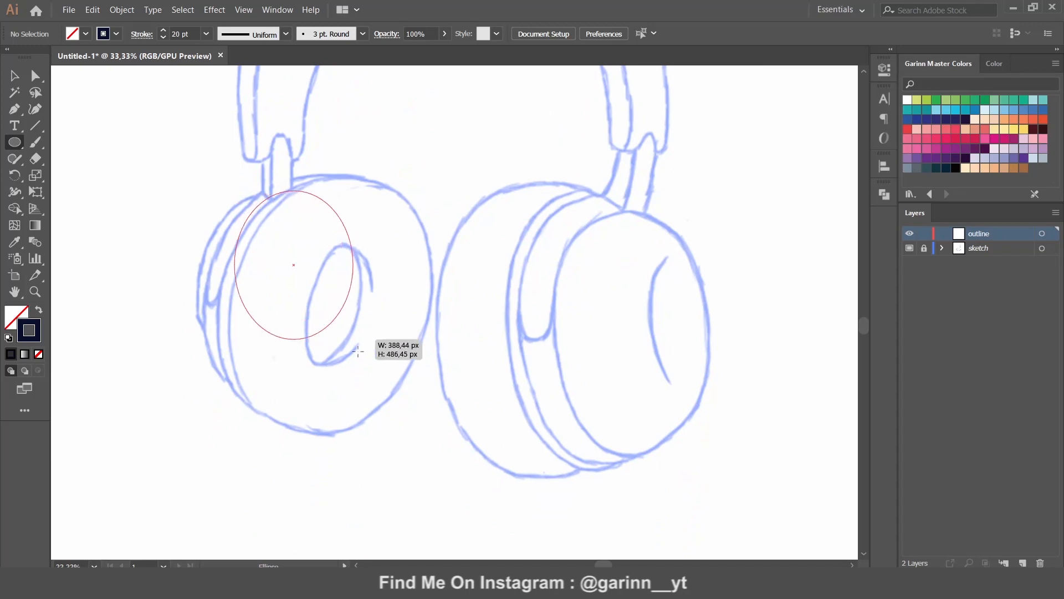
Step: Draw a tilted ellipse over the sketched front face of the left ear cup and resize it towards the sketch
mouse_move(435, 190)
left_mouse_down()
mouse_move(443, 204)
mouse_move(451, 195)
left_mouse_up()
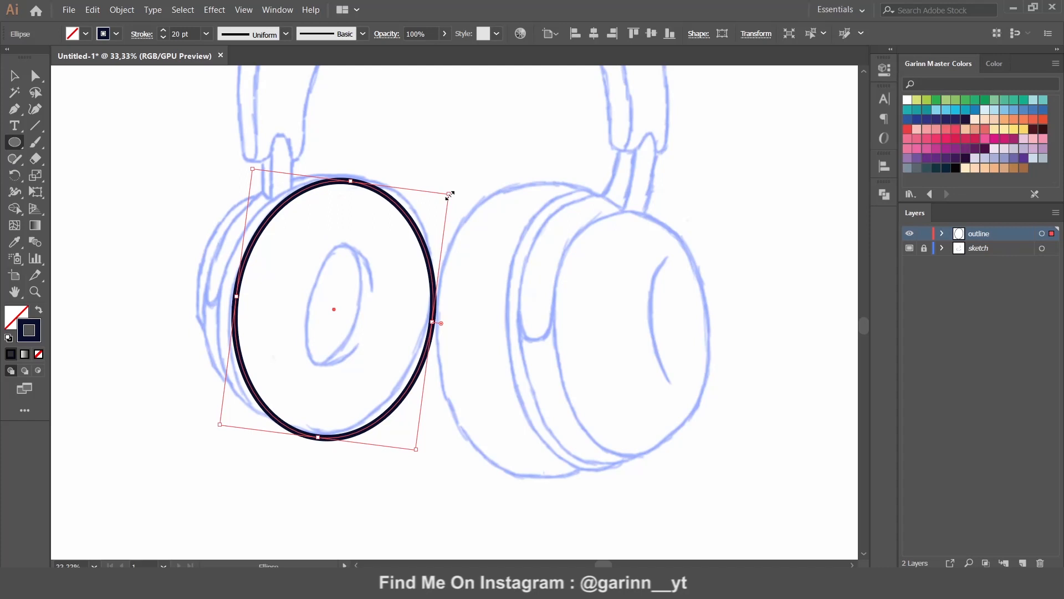
left_click(416, 448)
key("Escape")
left_click_drag(416, 445, 412, 442)
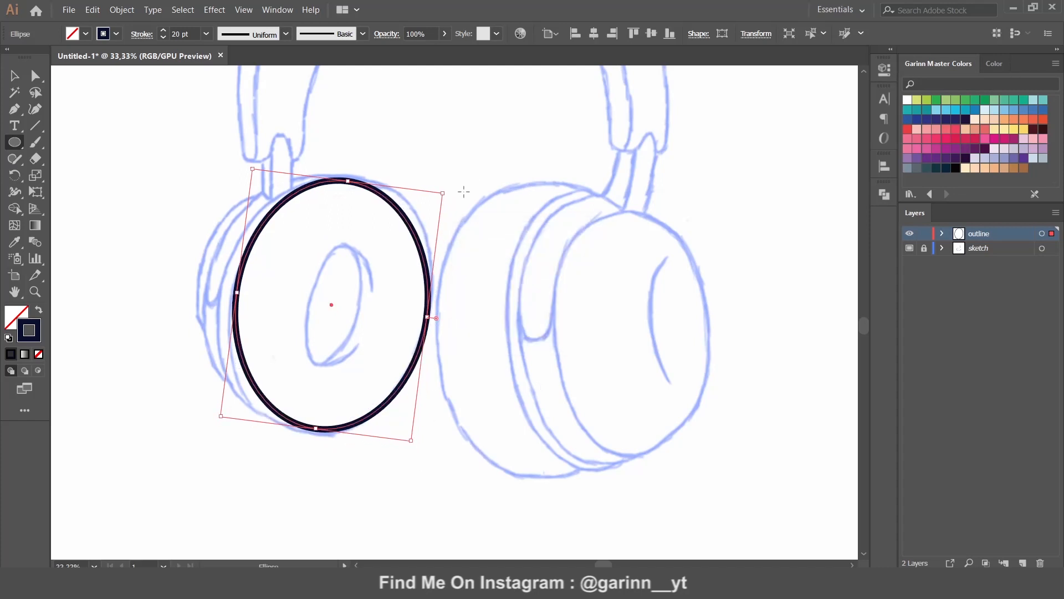
left_click_drag(349, 182, 347, 193)
left_click_drag(442, 205, 448, 200)
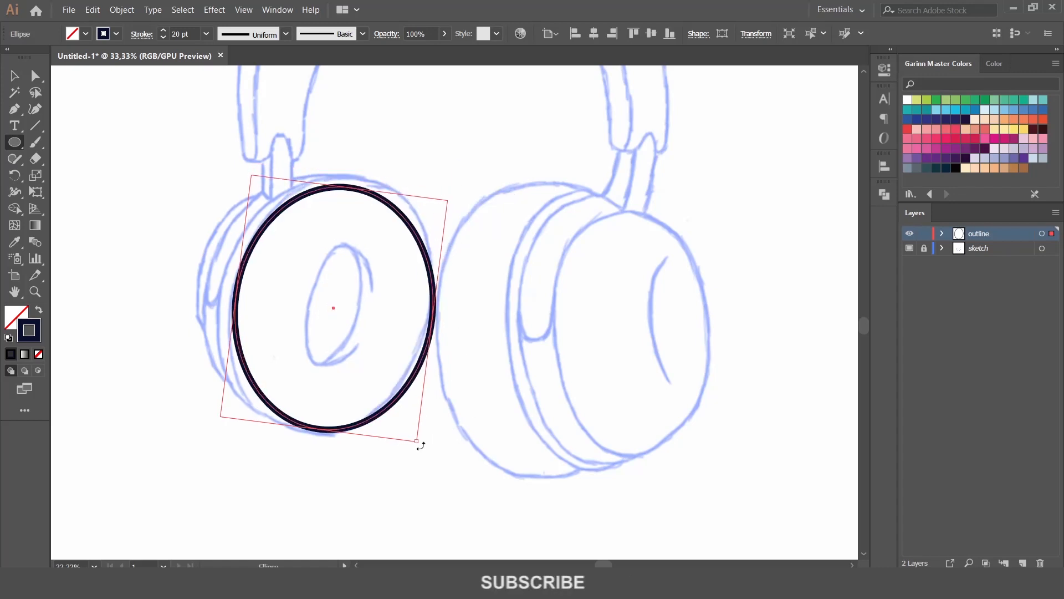
Step: Rotate the ellipse further clockwise and adjust its sides to follow the front face sketch, leaving it deselected
left_click_drag(418, 440, 405, 453)
left_click_drag(429, 330, 427, 329)
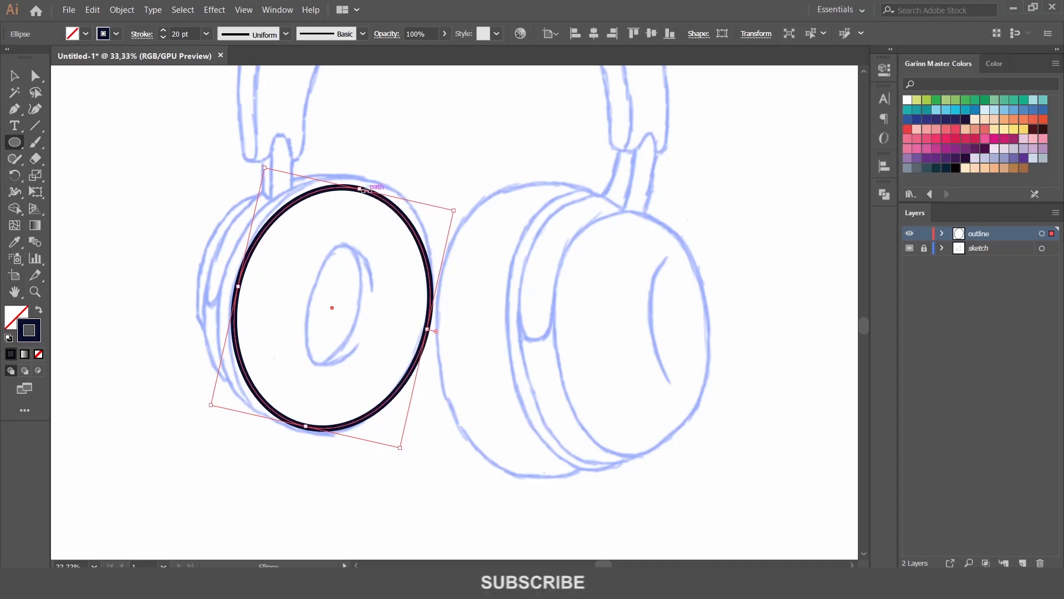
left_click_drag(363, 188, 362, 186)
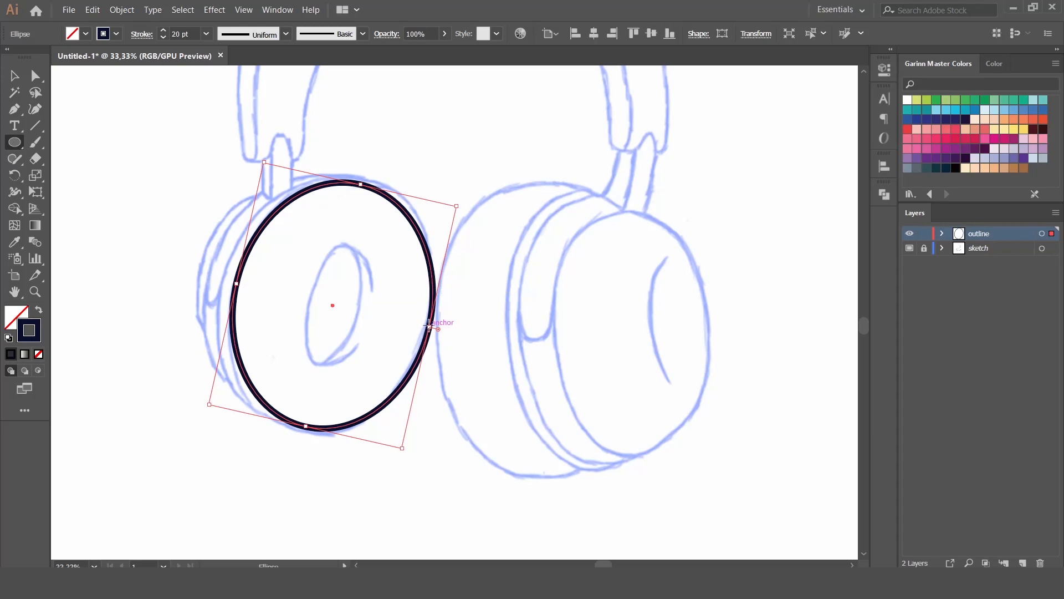
left_click_drag(431, 329, 426, 327)
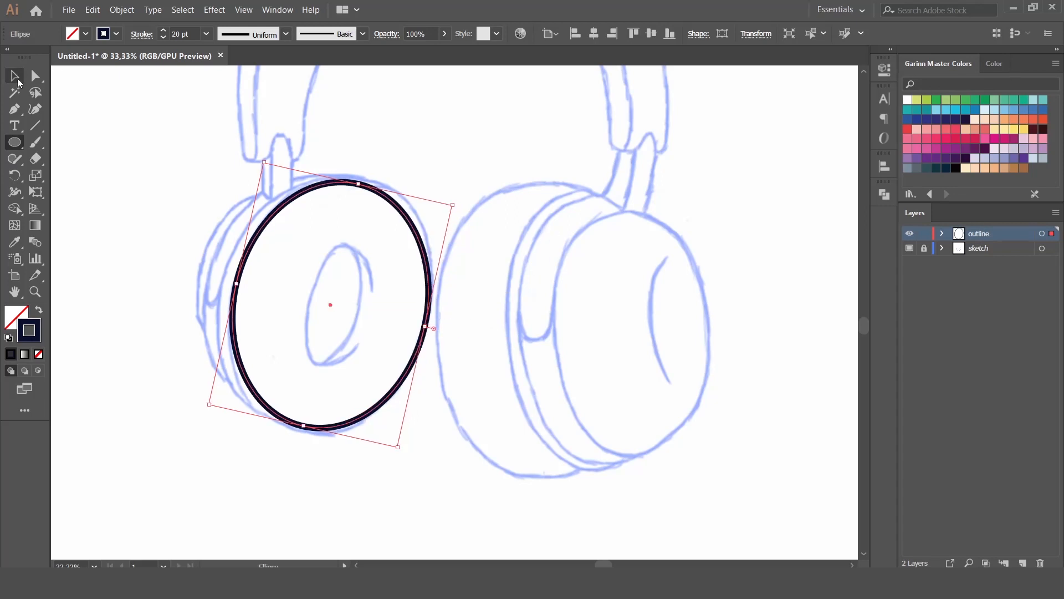
left_click(16, 83)
left_click(492, 290)
left_click(238, 290)
left_click(502, 278)
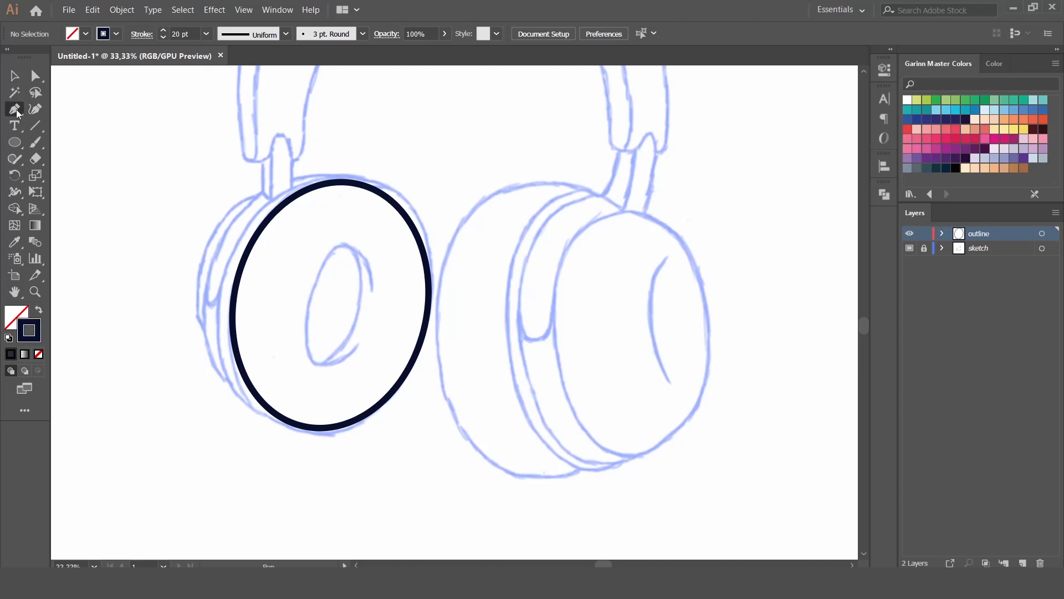
Step: Draw a closed four-sided Pen path from the ellipse's top around the ear cup's outer rim to its bottom and back
left_click(358, 183)
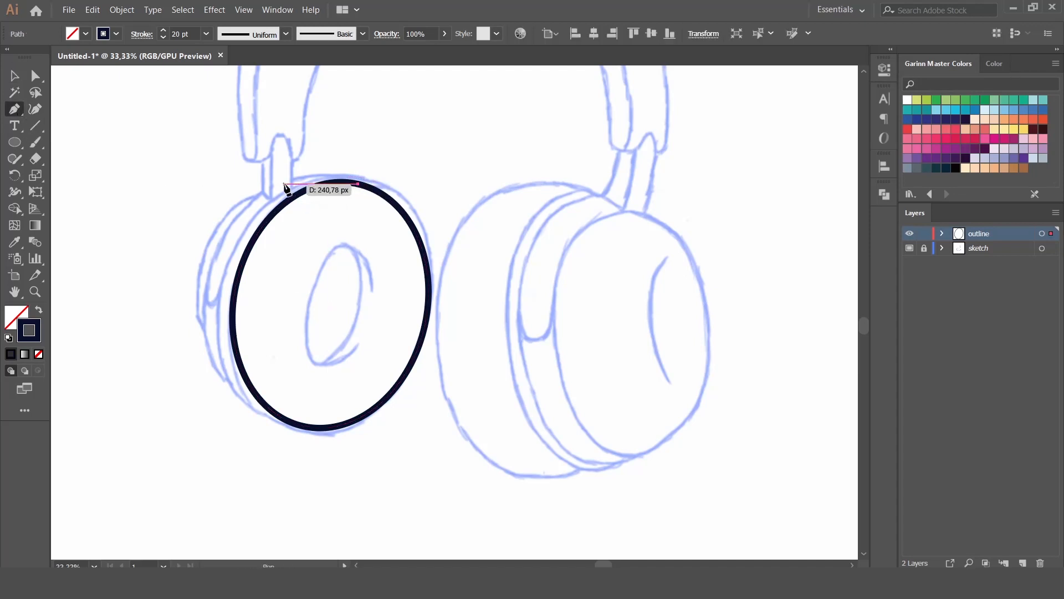
left_click(281, 184)
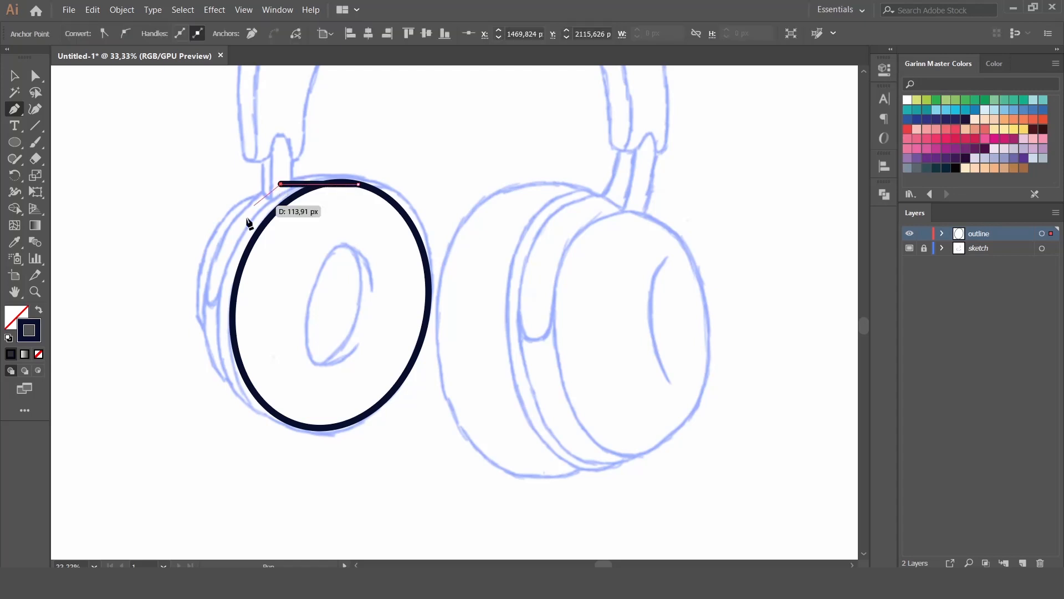
left_click(235, 407)
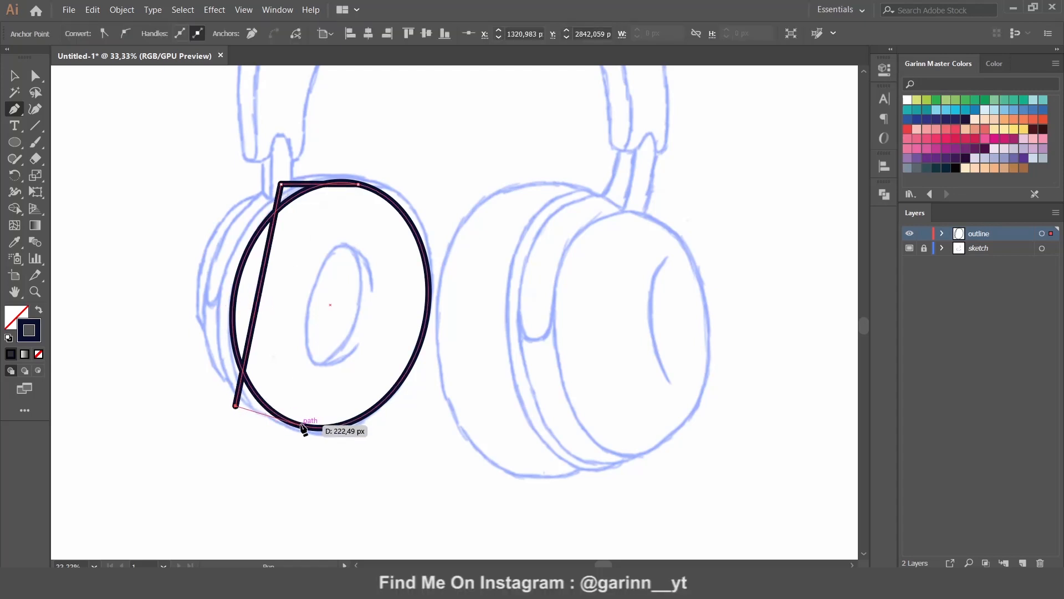
left_click(303, 426)
left_click(358, 186)
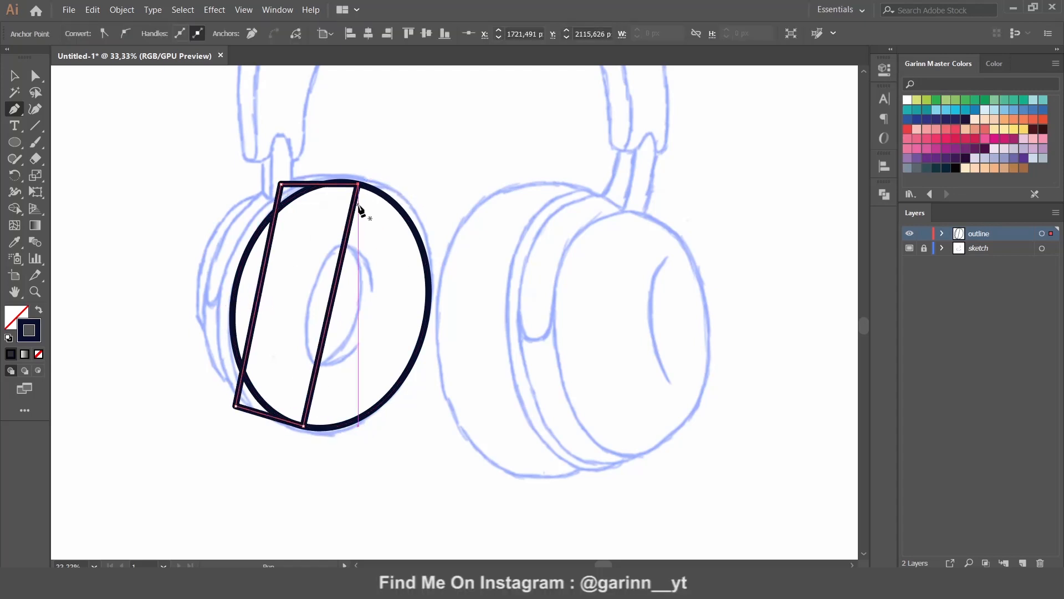
Step: Bend the path's outer side along the sketched rim and round its two outer corners to about 234 px
left_click(31, 78)
left_click(35, 109)
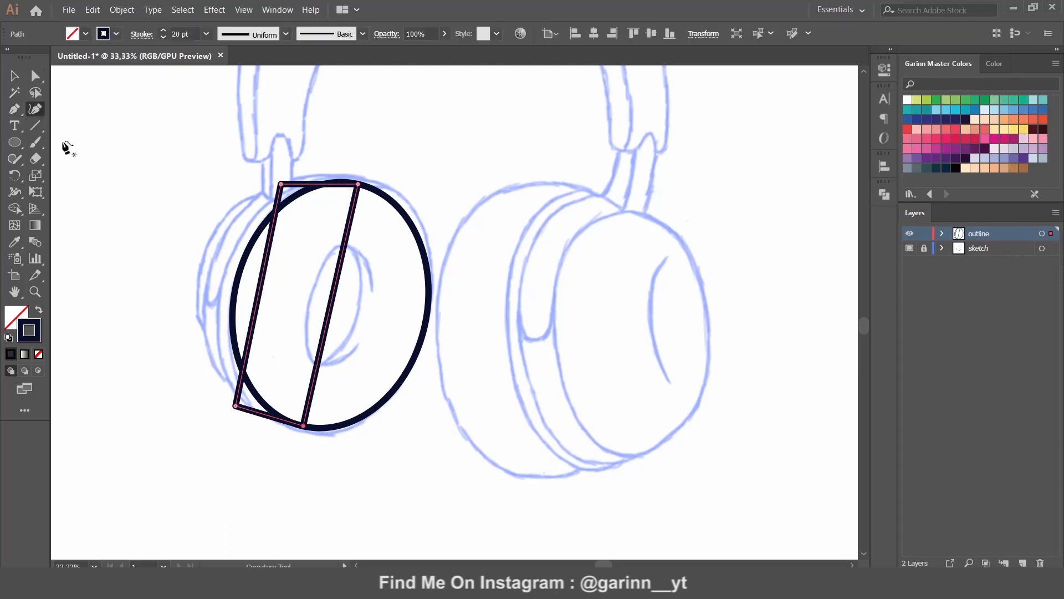
left_click_drag(258, 297, 222, 284)
key("a")
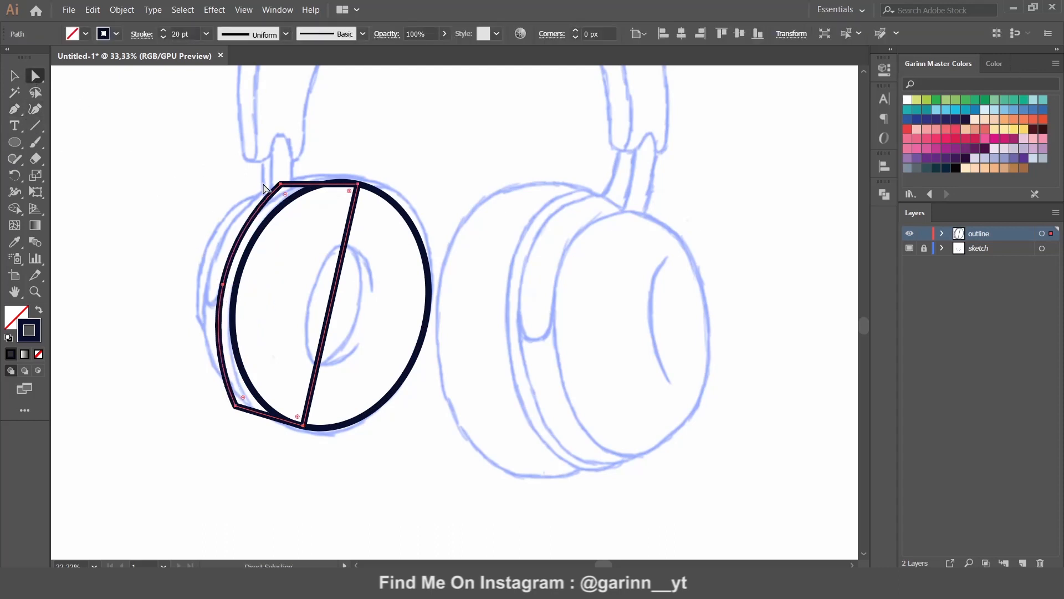
left_click_drag(243, 399, 300, 358)
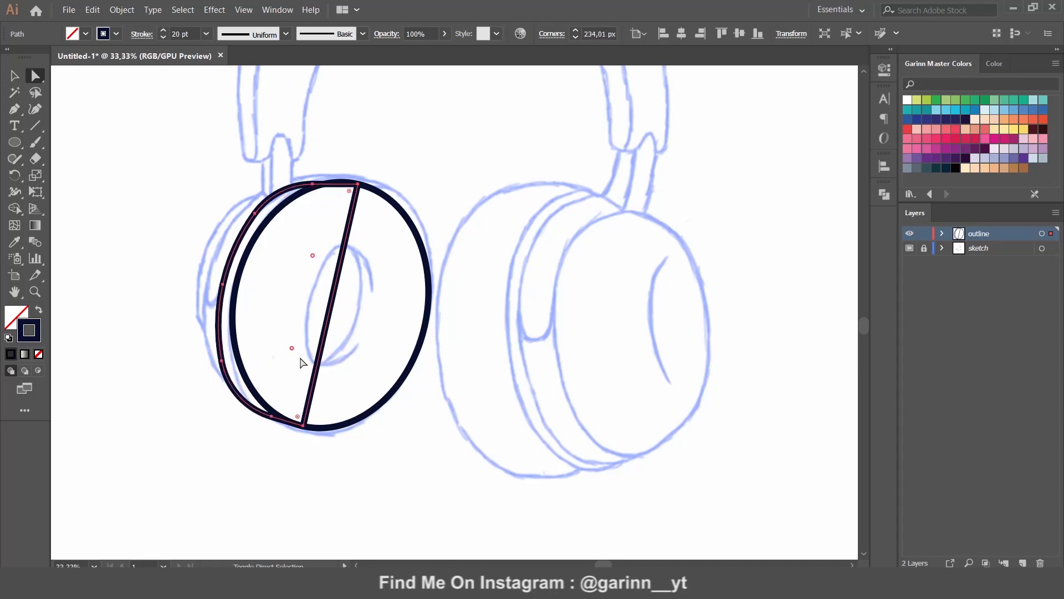
Step: Reposition the curved path's anchors along the sketched rim and smooth its upper curve into the ellipse
left_click(35, 109)
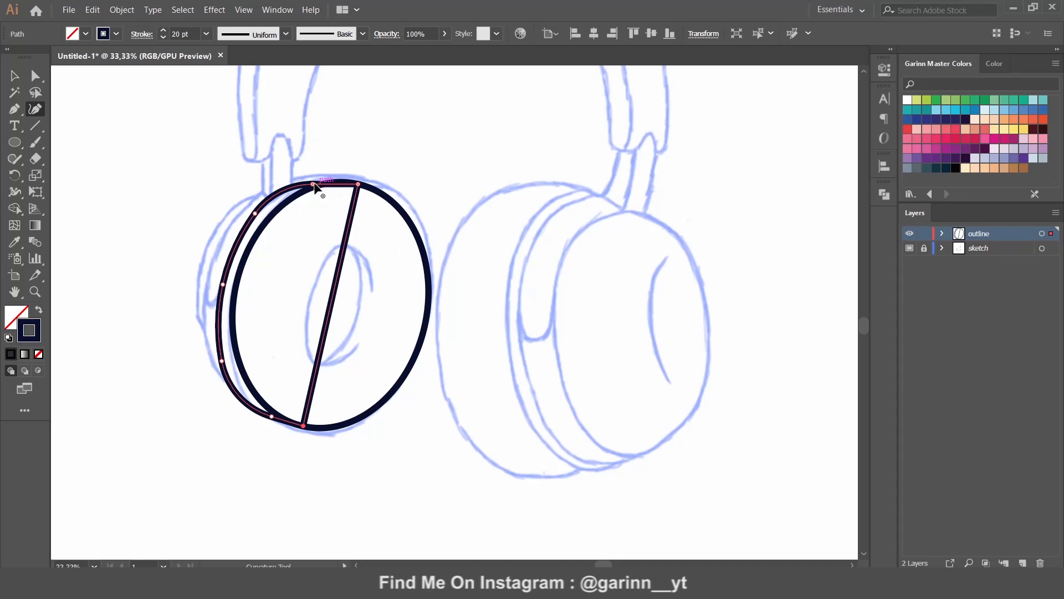
left_click(318, 181)
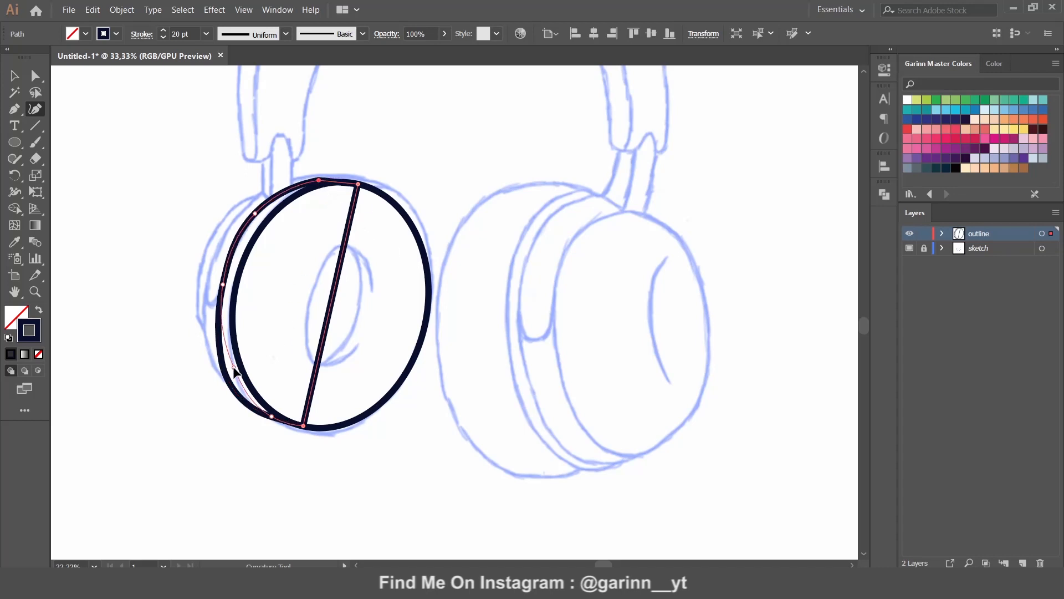
left_click(235, 383)
left_click_drag(262, 207, 256, 216)
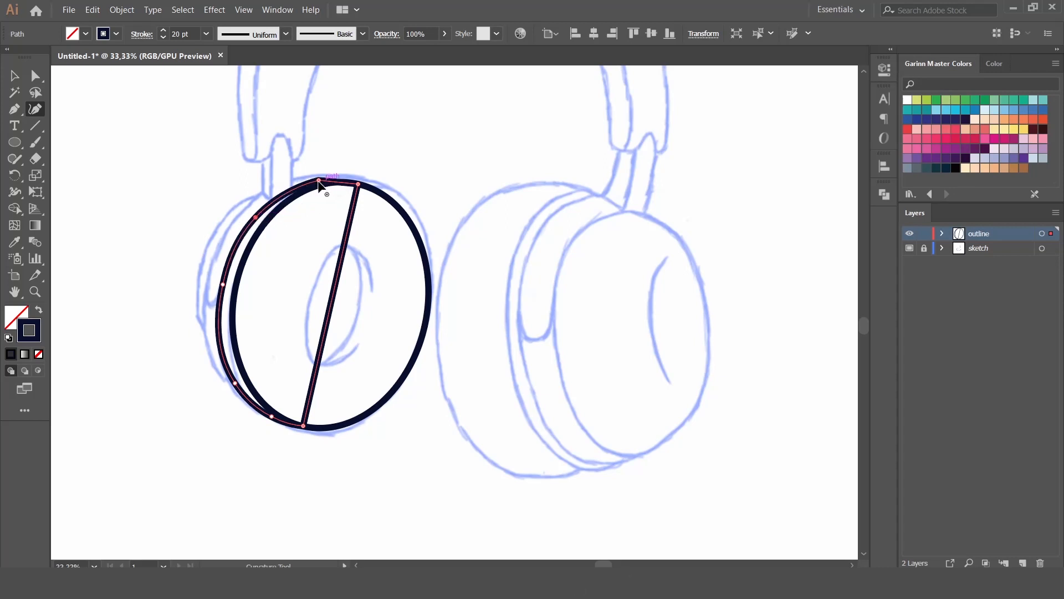
left_click_drag(319, 180, 346, 268)
left_click(36, 76)
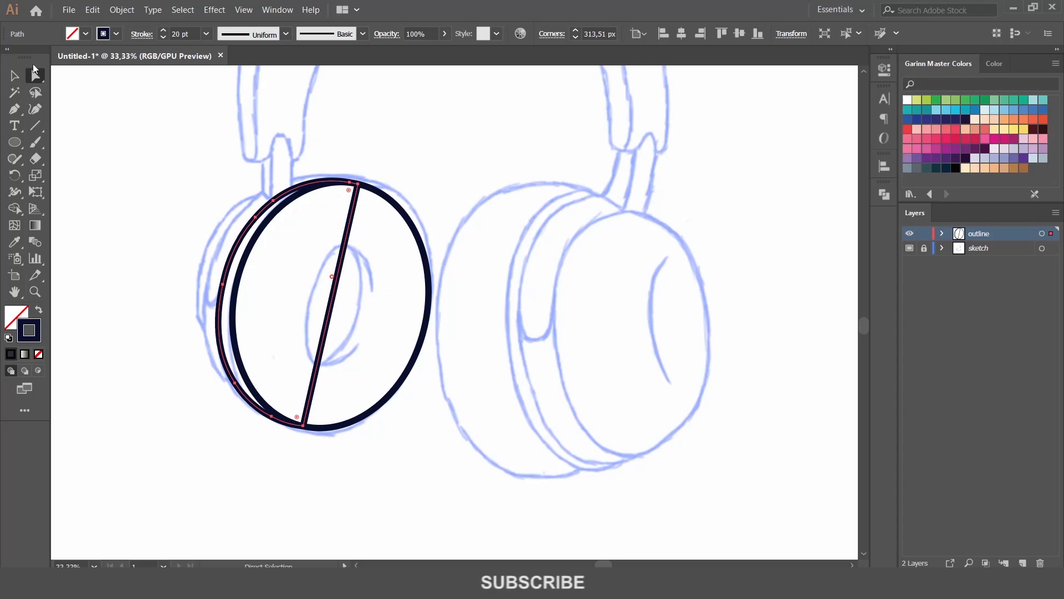
Step: Merge the regions inside the ellipse with Shape Builder so the diagonal line is removed and only the rim crescent remains outside
left_click(14, 78)
left_click_drag(185, 220, 329, 319)
left_click(16, 208)
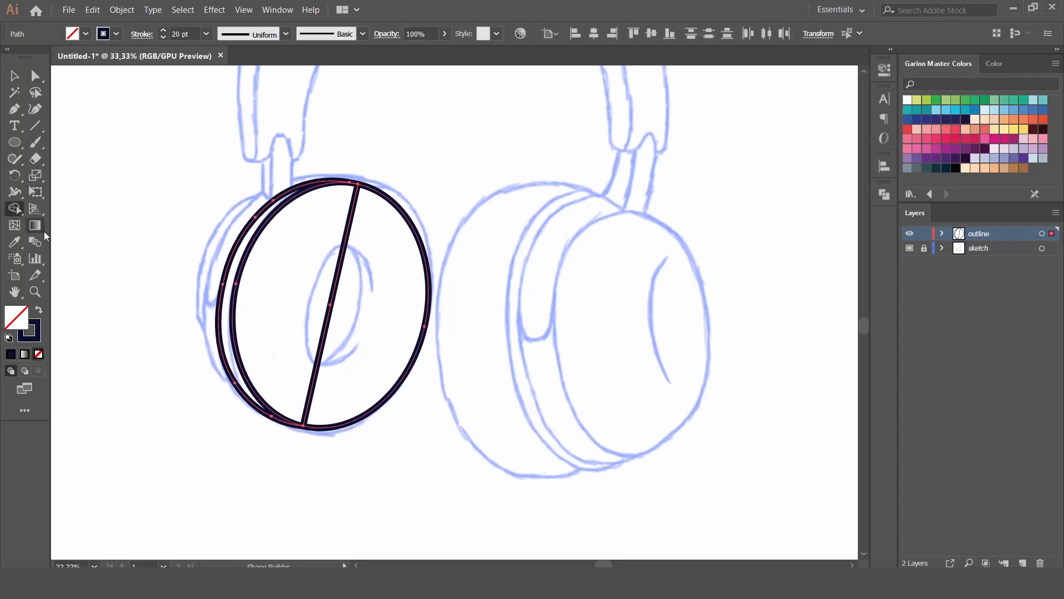
left_click_drag(335, 285, 271, 310)
left_click(12, 78)
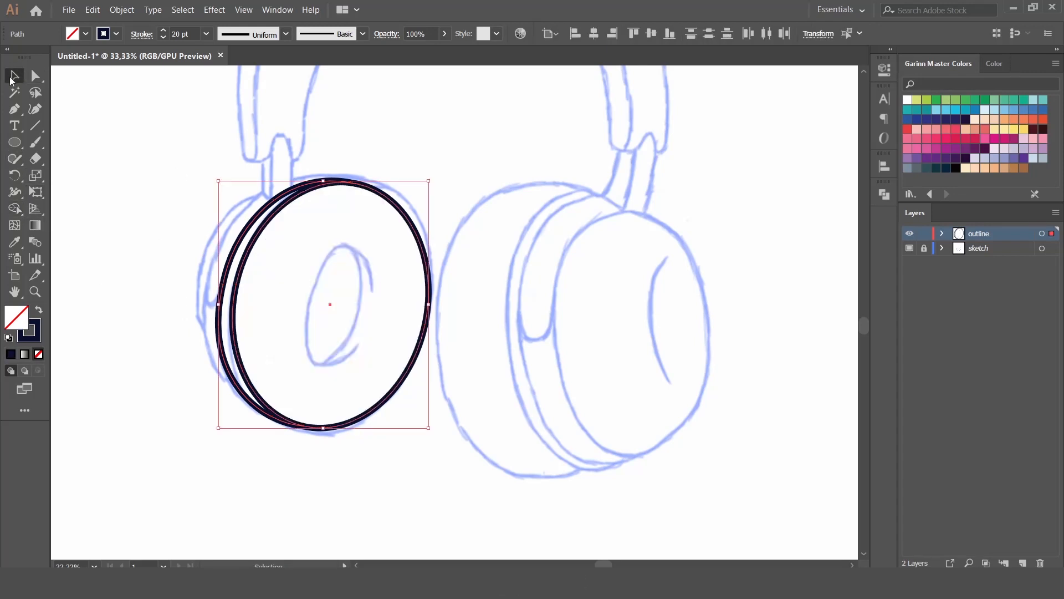
left_click(146, 161)
left_click_drag(250, 220, 232, 217)
key("ctrl+z")
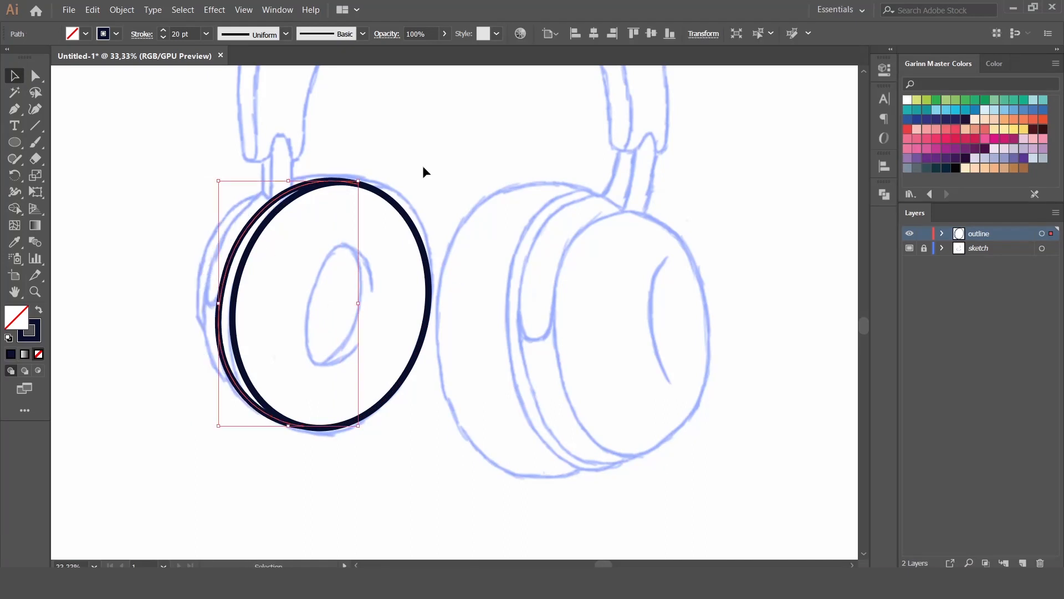
left_click(423, 166)
Step: Duplicate the ear cup's front ellipse directly on top of the original
left_click_drag(418, 360, 395, 273)
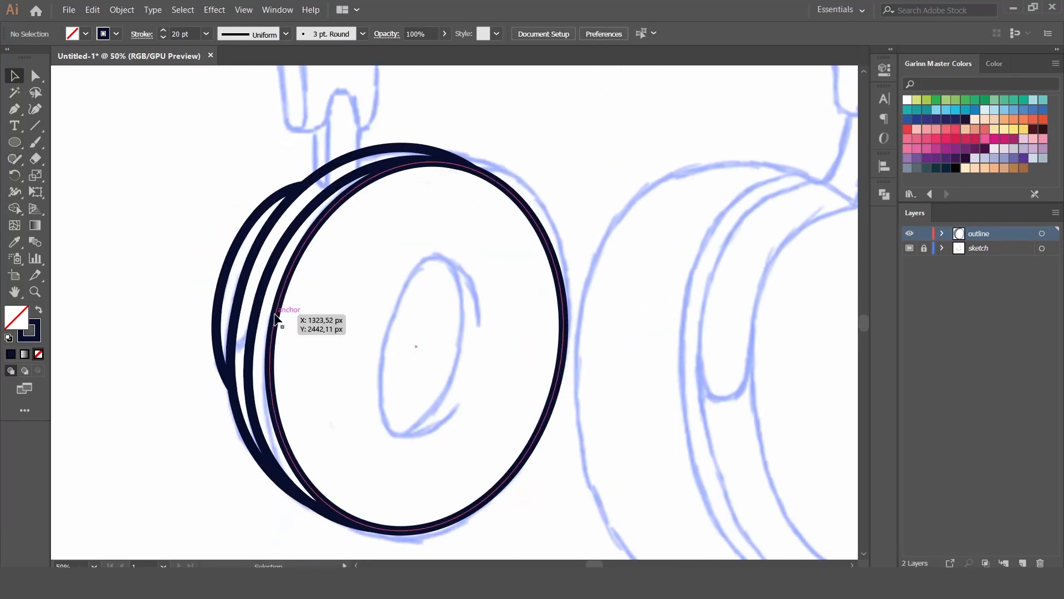
left_click(275, 319)
left_click(93, 9)
left_click(111, 68)
left_click(93, 9)
left_click(138, 96)
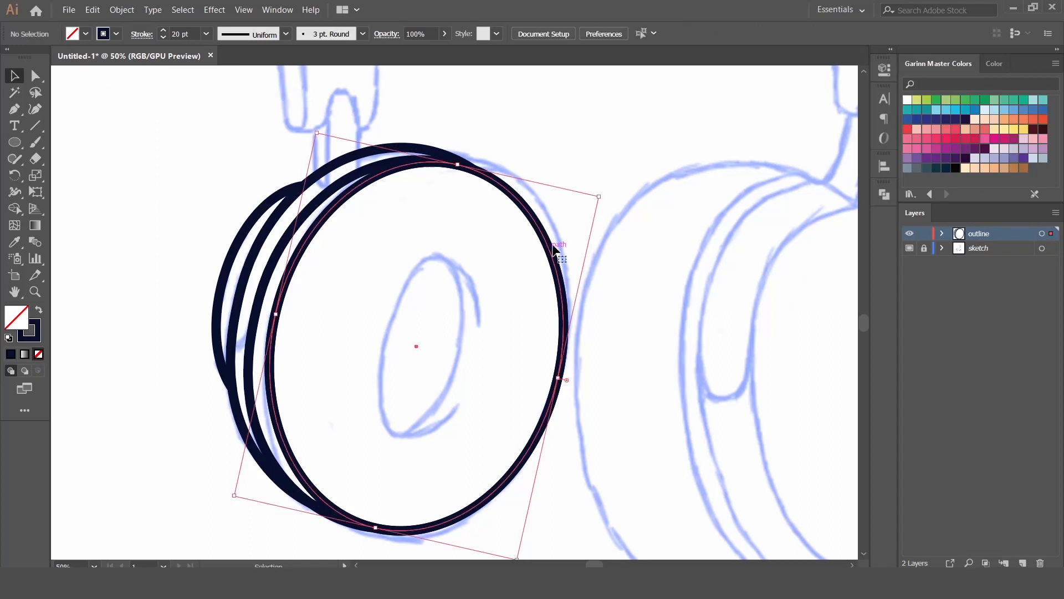
Step: Scale down and narrow the duplicated ellipse to fit the sketched inner oval of the left ear cup
mouse_move(601, 197)
left_mouse_down()
mouse_move(498, 276)
mouse_move(501, 266)
mouse_move(490, 270)
left_mouse_up()
key("ctrl+z")
left_click_drag(475, 358, 461, 355)
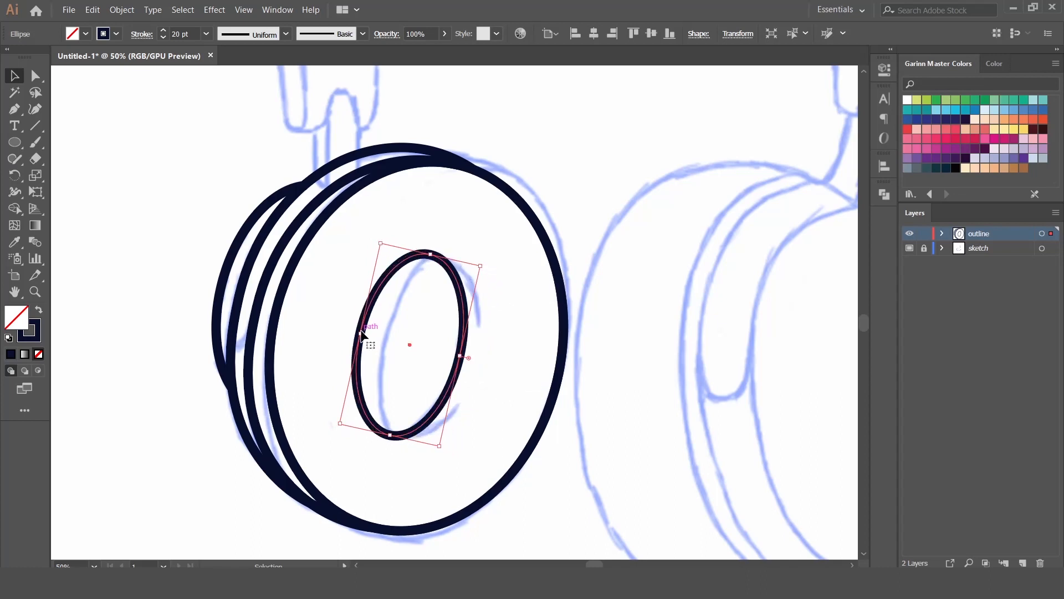
left_click_drag(360, 336, 381, 338)
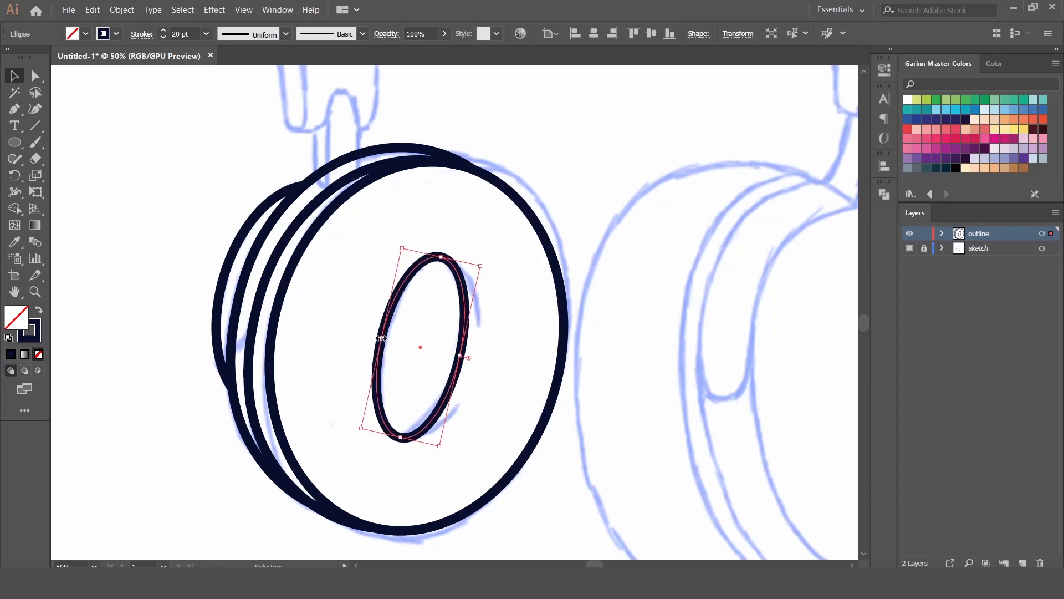
left_click(667, 368)
Step: Duplicate the inner oval in place and shift the copy slightly to the right along the sketched recess edge
key("ctrl+equal")
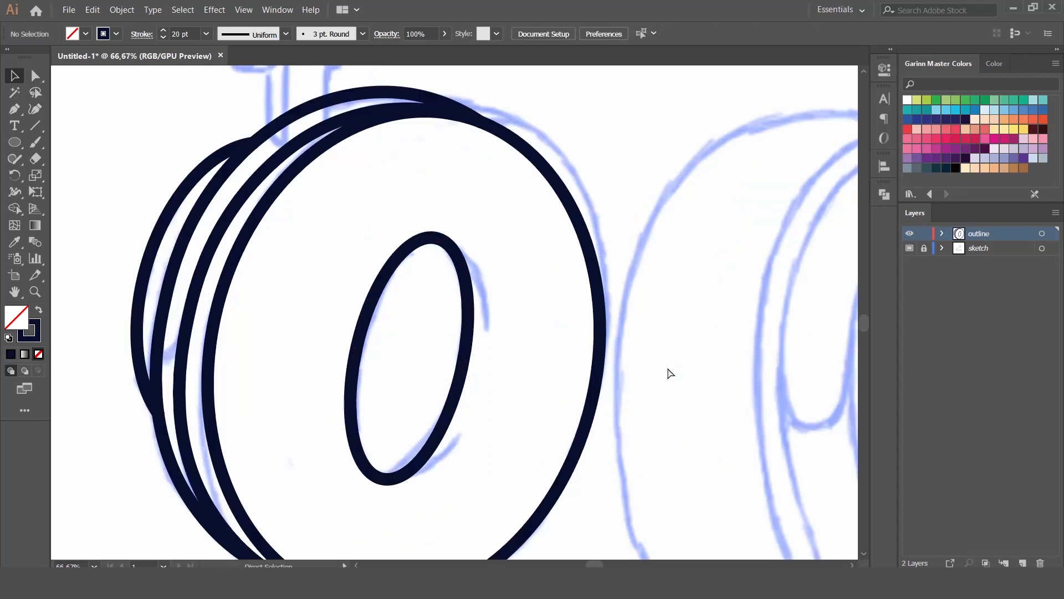
left_click(466, 372)
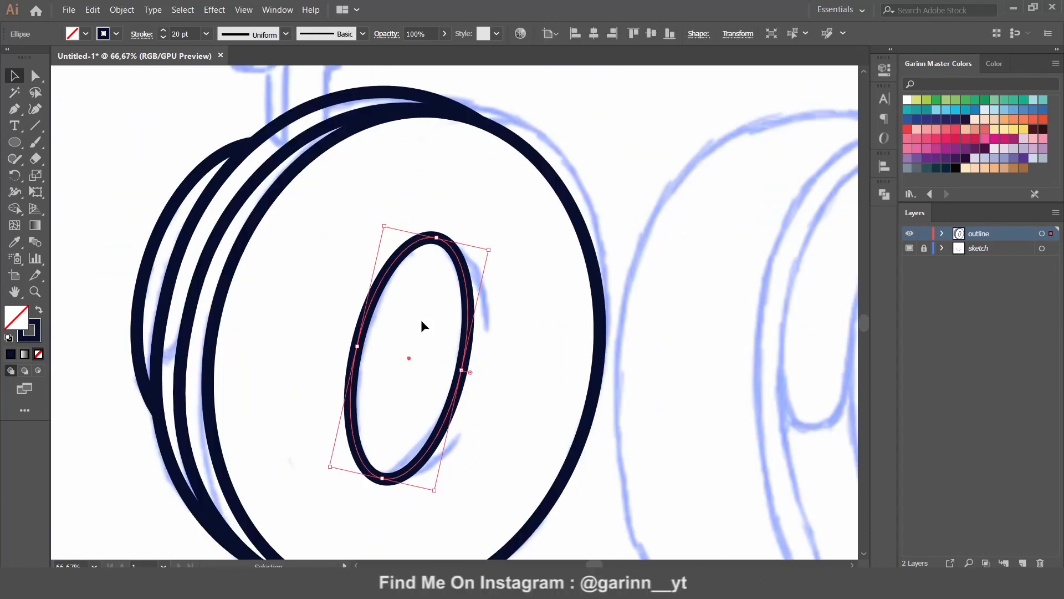
left_click(96, 12)
left_click(114, 68)
left_click(96, 11)
left_click(133, 95)
left_click_drag(468, 343, 485, 346)
Step: Merge the two ovals' overlap into the original oval with Shape Builder, leaving a thin crescent on the right side
left_click(483, 367, "shift")
key("shift+m")
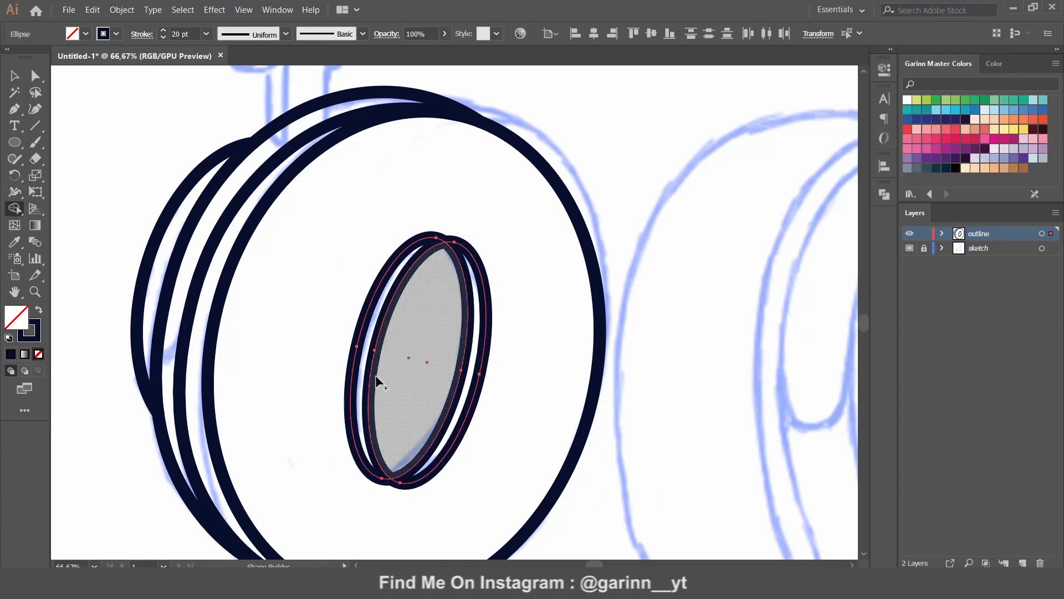
left_click(380, 350)
Step: Add anchor points on the crescent's outer curve and delete the segments between, leaving a short arc at each end
left_click(14, 108)
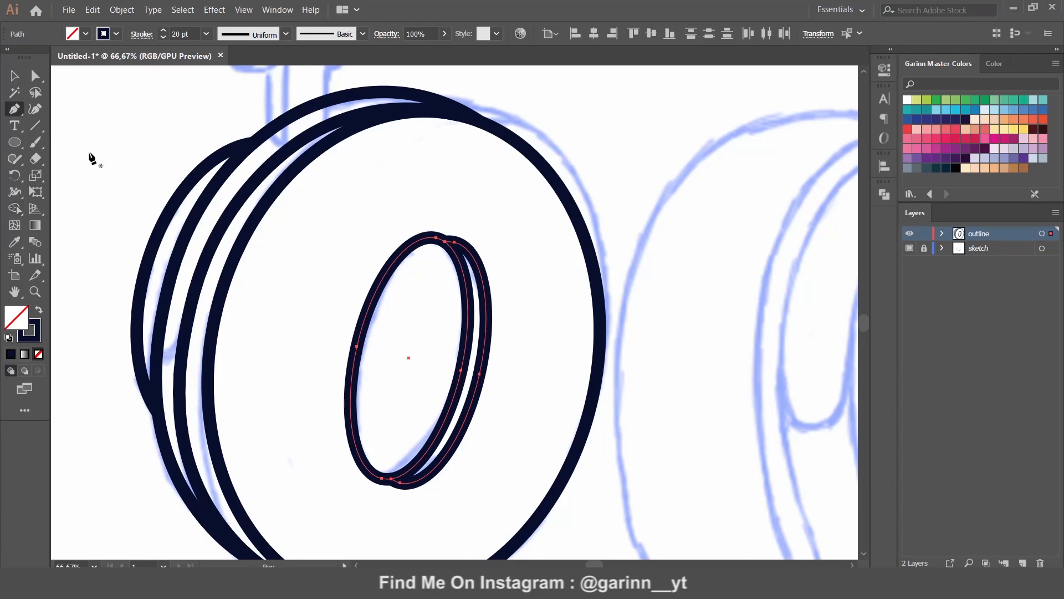
left_click(489, 315)
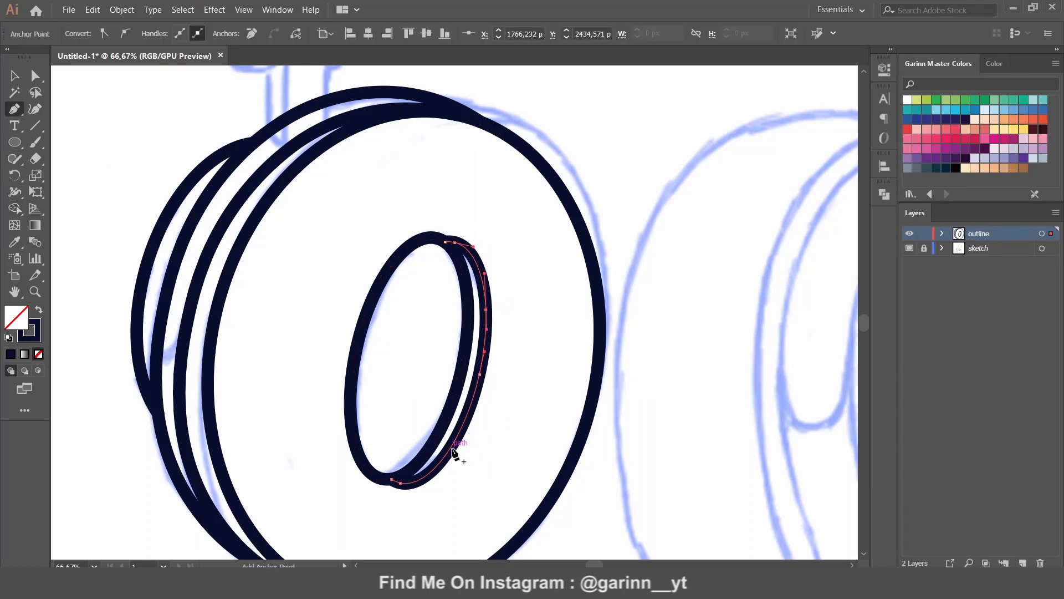
left_click(35, 76)
left_click(512, 300)
left_click(481, 375)
key("Delete")
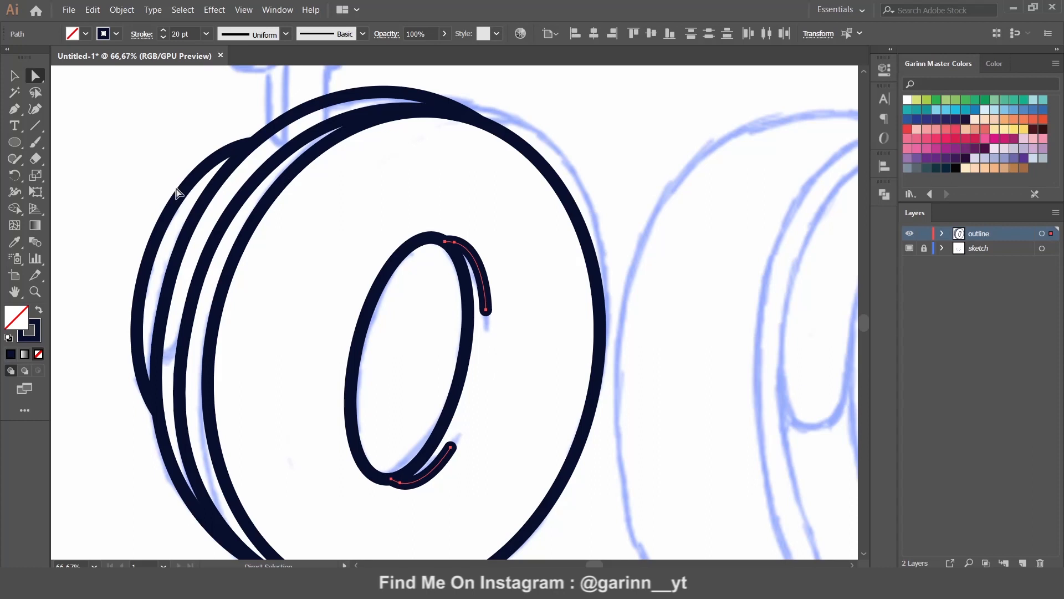
left_click(498, 367)
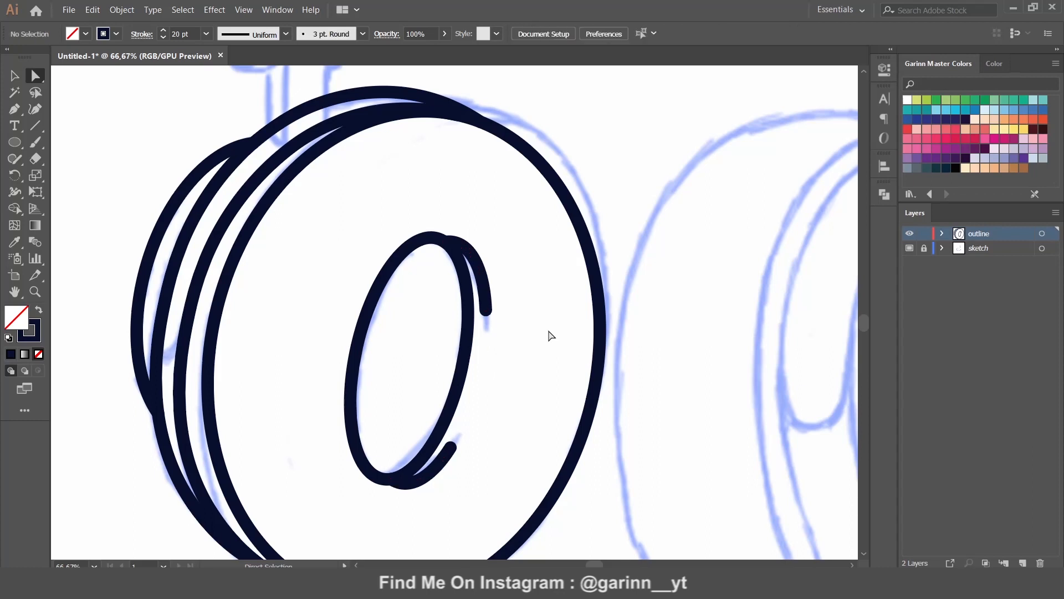
left_click(486, 304)
key("v")
key("a")
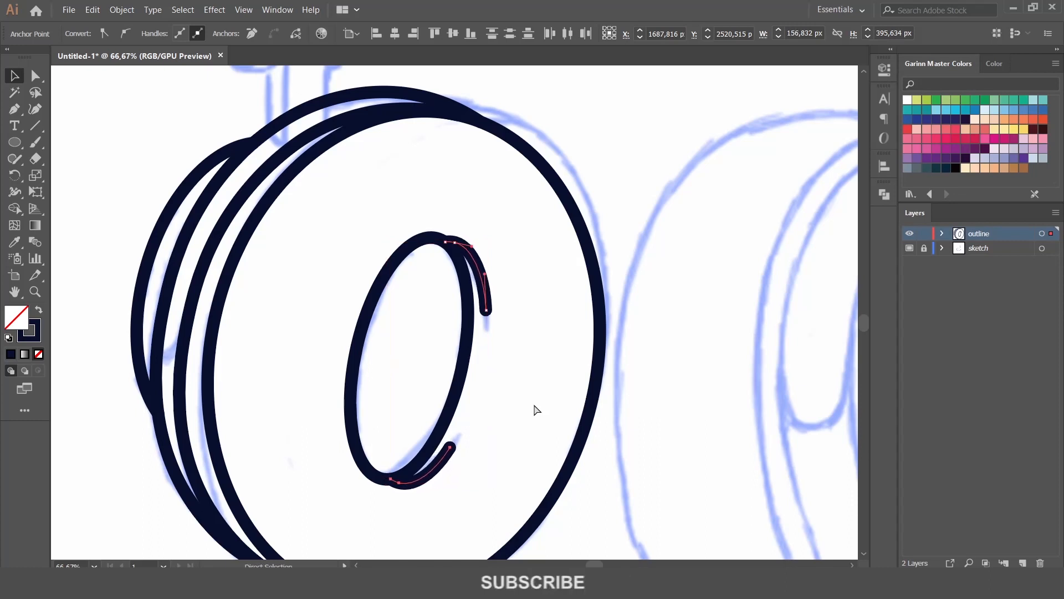
key("ctrl+j")
key("ctrl+shift+z")
left_click(535, 406)
Step: Select the two short arcs beside the inner oval and nudge them slightly to the left
left_click(487, 292)
left_click(436, 474, "shift")
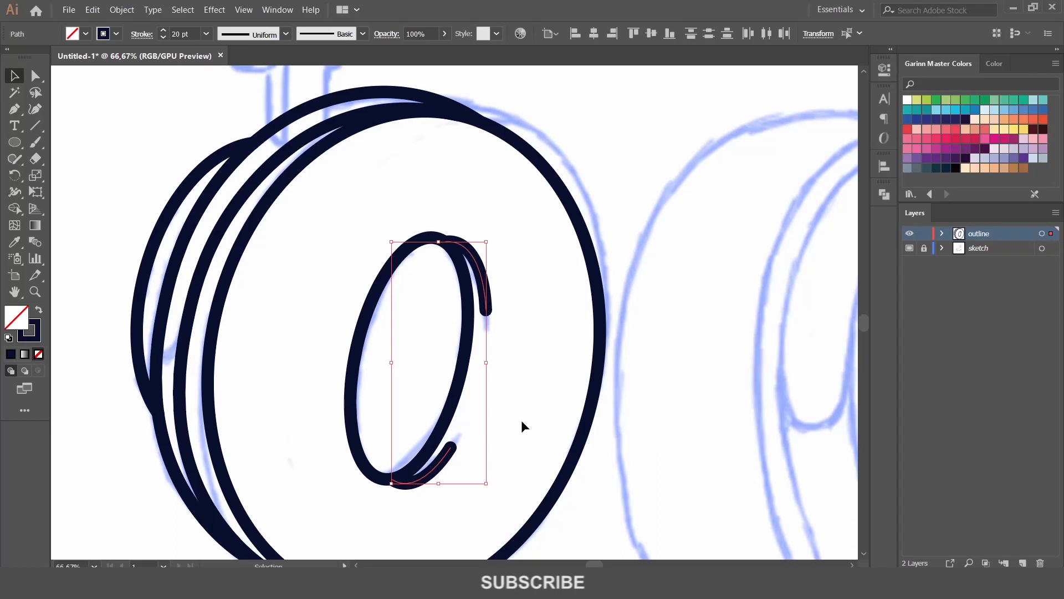
key("ctrl+j")
key("ctrl+z")
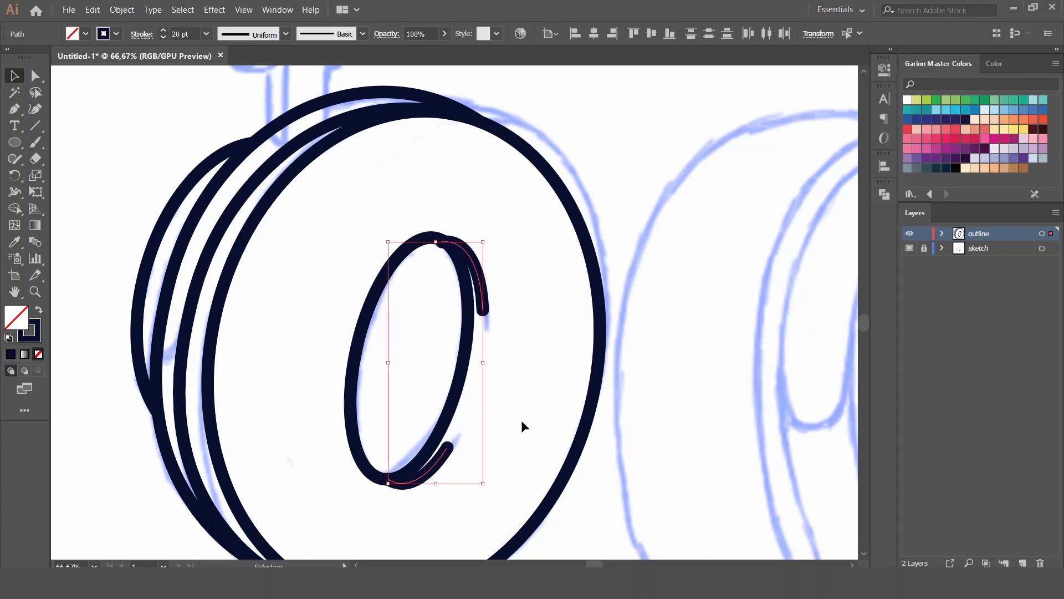
Step: Try nudging the upper short arc beside the inner oval slightly right and upward
left_click(518, 427)
left_click(482, 281)
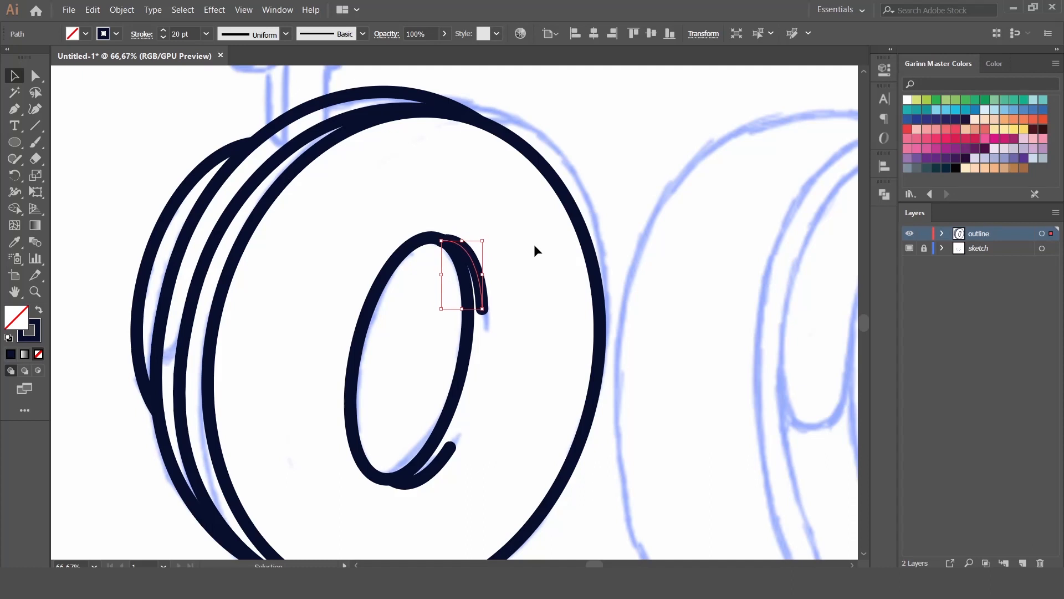
key("a")
key("Right")
key("Right")
key("Right")
key("Up")
key("Up")
key("Up")
key("Up")
key("Up")
key("Up")
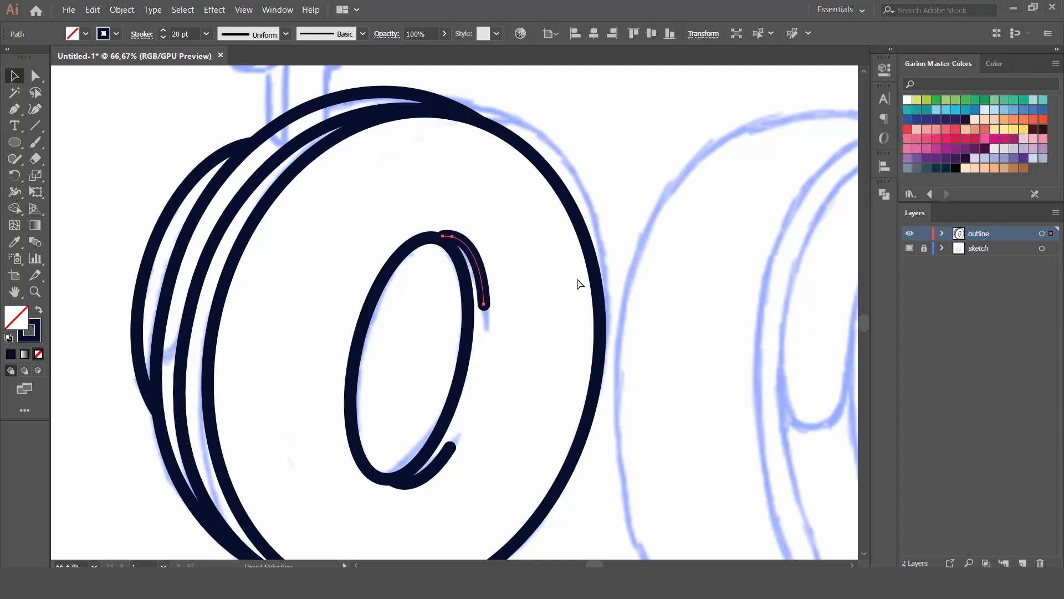
Step: Undo the last nudges of the upper arc and deselect everything
key("ctrl+z")
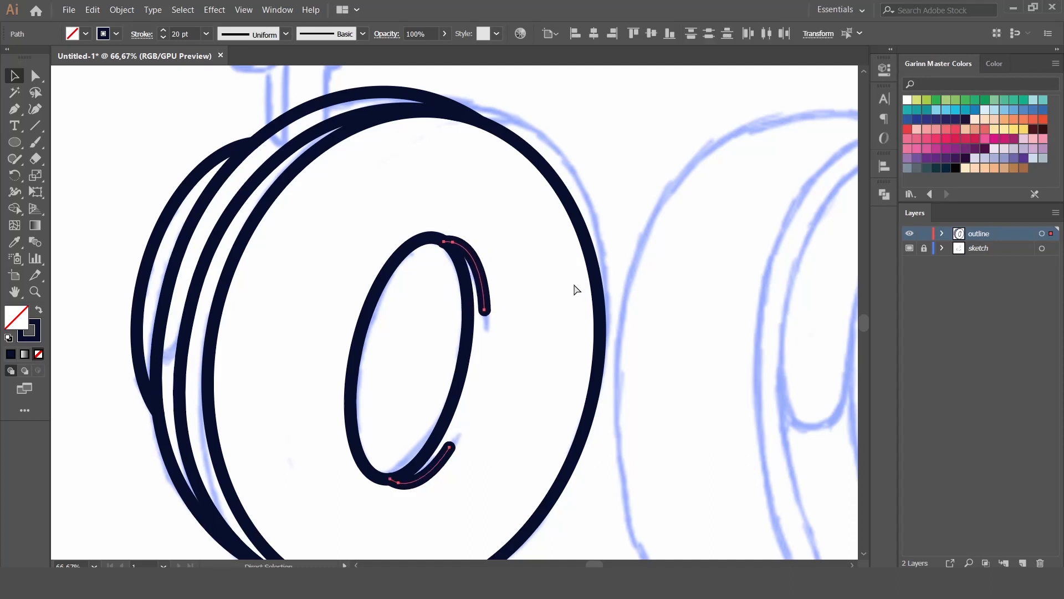
left_click(514, 310)
key("ctrl+z")
left_click(521, 325)
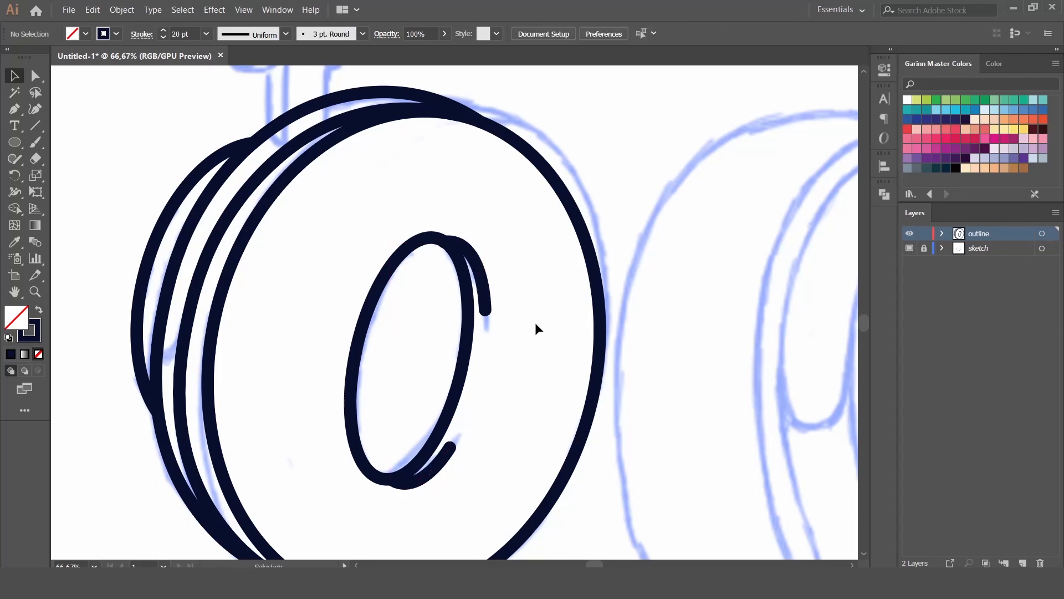
Step: Taper the upper arc with the Width tool, narrowing its free end while keeping its inner end at full width
left_click(15, 191)
key("ctrl+plus")
key("ctrl+plus")
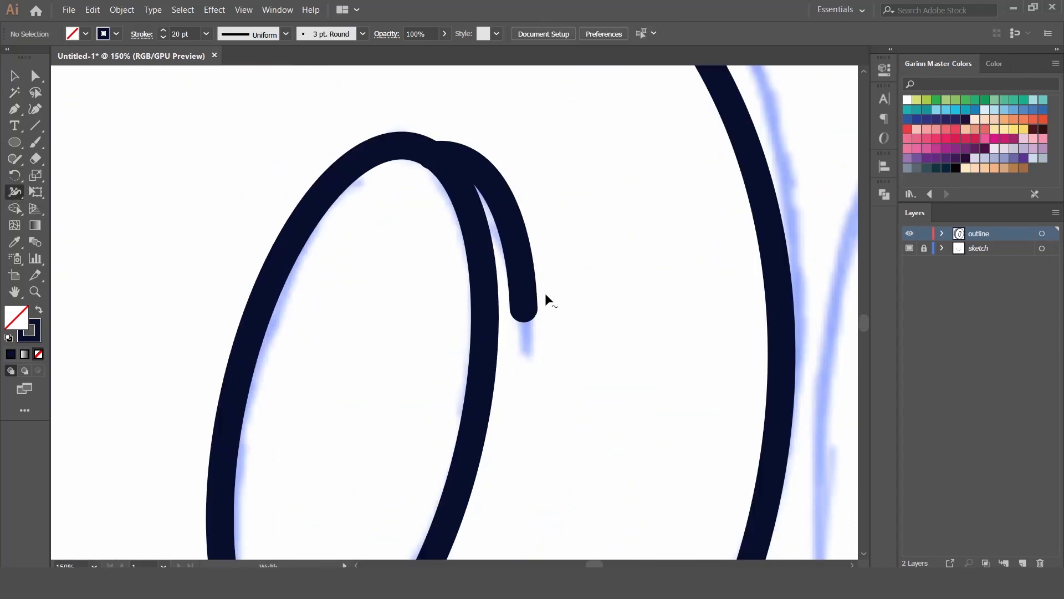
left_click_drag(524, 307, 528, 309)
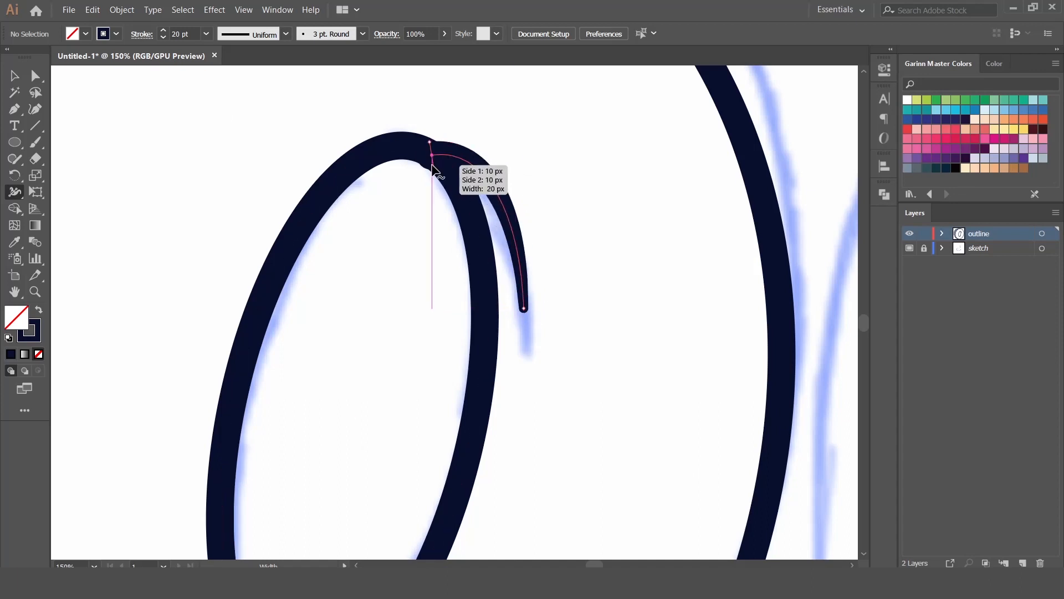
left_click_drag(433, 168, 432, 165)
Step: Reshape the upper arc's inner end with the Curvature tool so it blends into the top of the inner oval's stroke
left_click(37, 79)
left_click(435, 165)
left_click(35, 109)
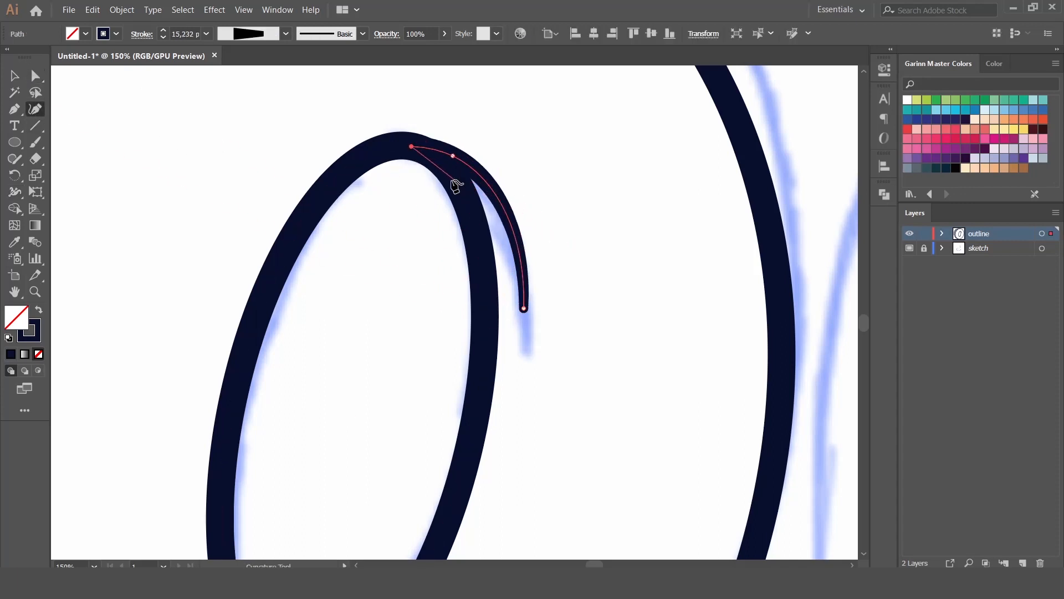
left_click(407, 143)
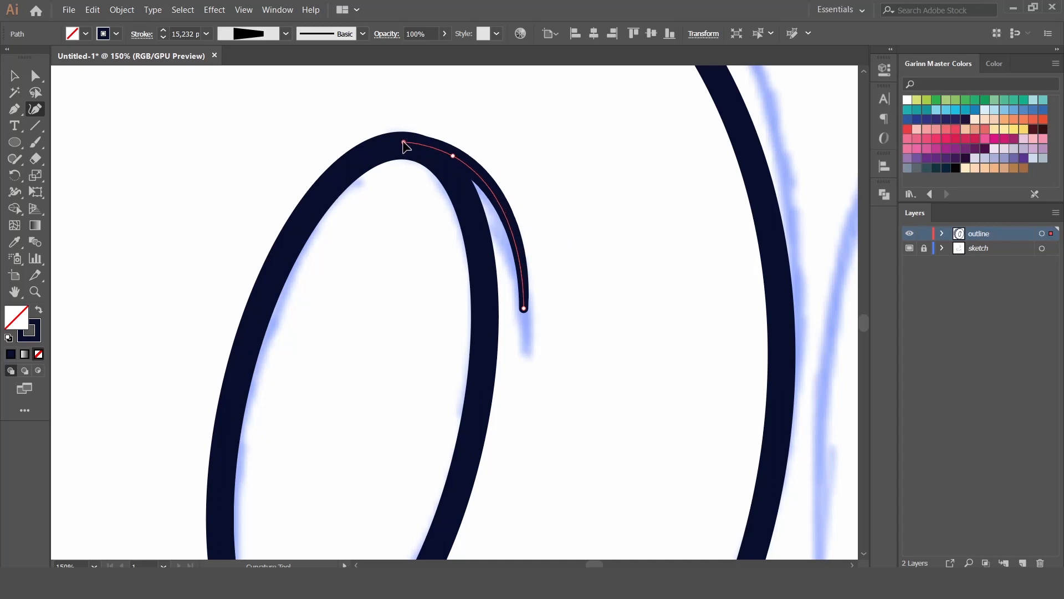
left_click_drag(403, 142, 409, 146)
left_click(132, 141, "ctrl")
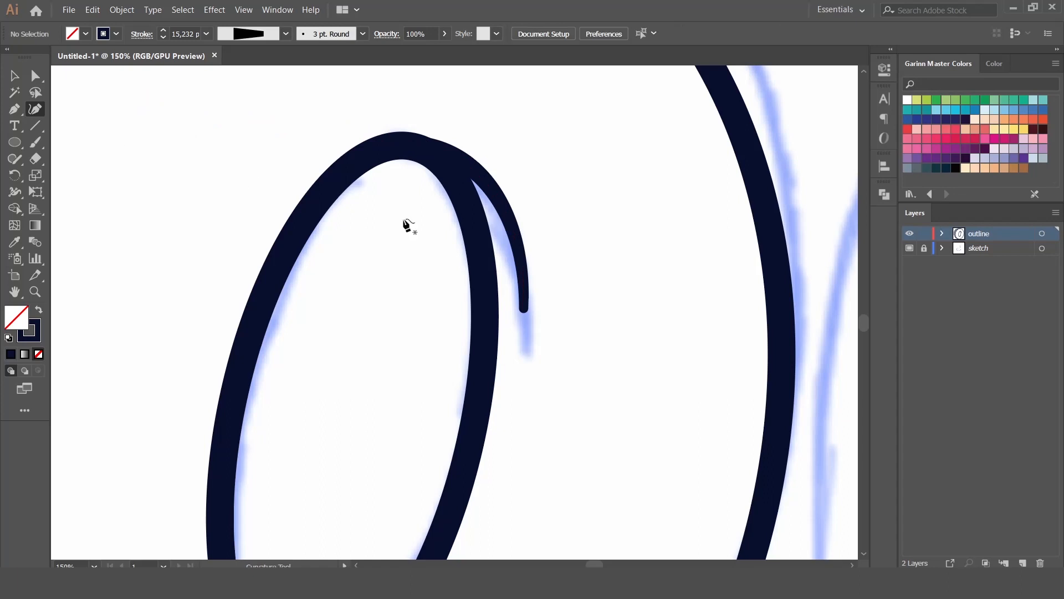
Step: Delete the untapered short arc at the lower end of the inner oval
left_click_drag(555, 358, 584, 131)
key("v")
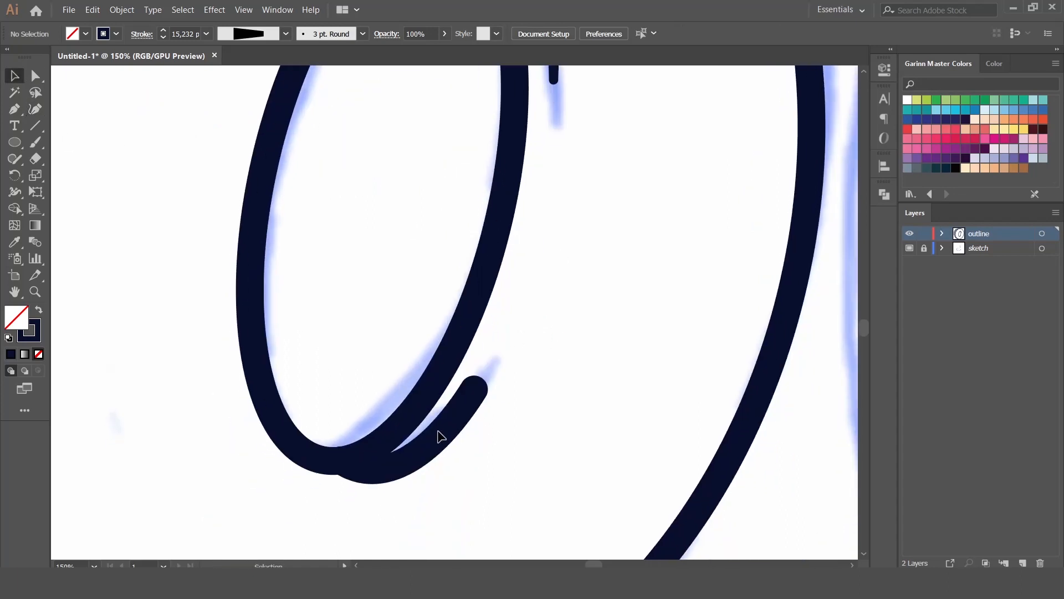
left_click(443, 429)
key("Delete")
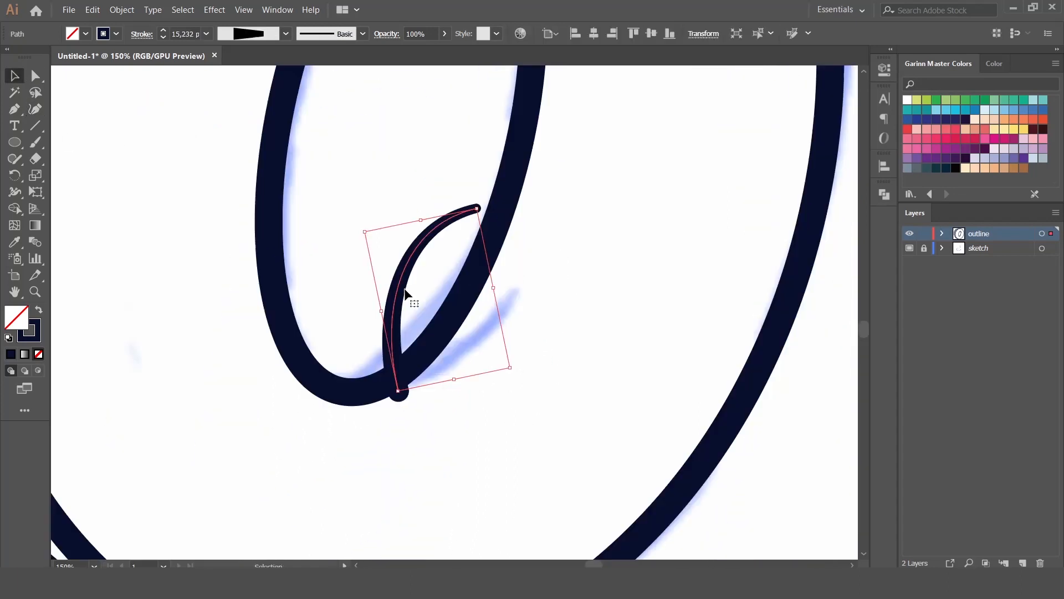
Step: Reflect the rotated copy of the tapered arc across the horizontal axis
right_click(399, 286)
mouse_move(483, 462)
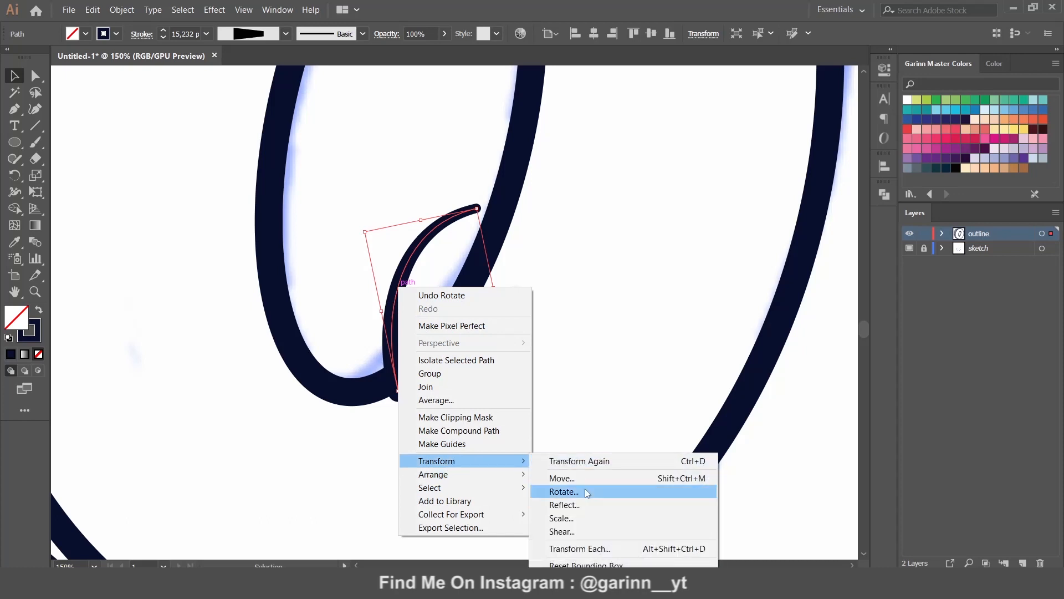
left_click(565, 505)
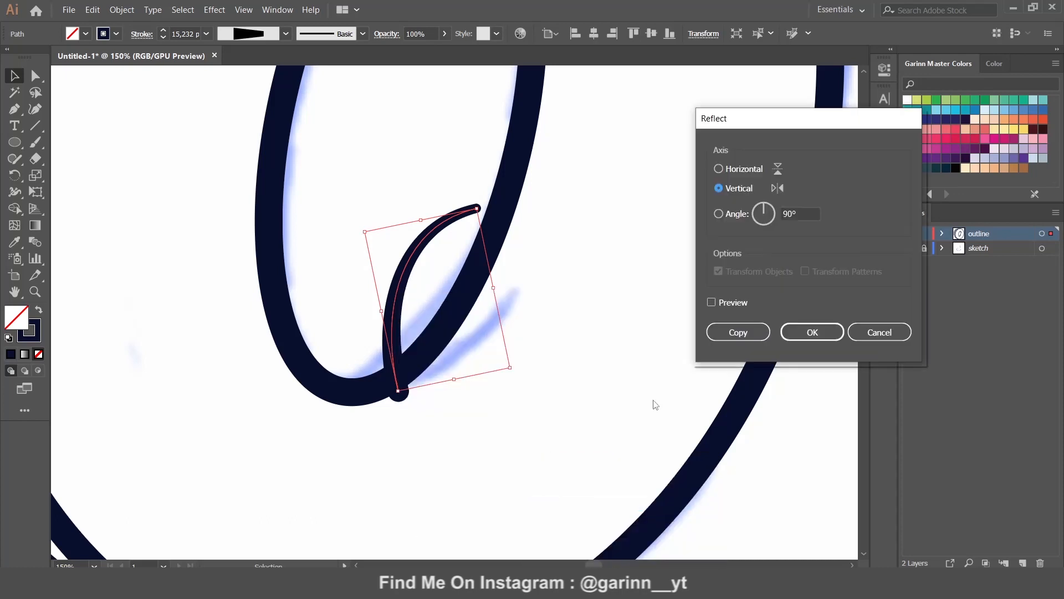
left_click(736, 173)
left_click(813, 333)
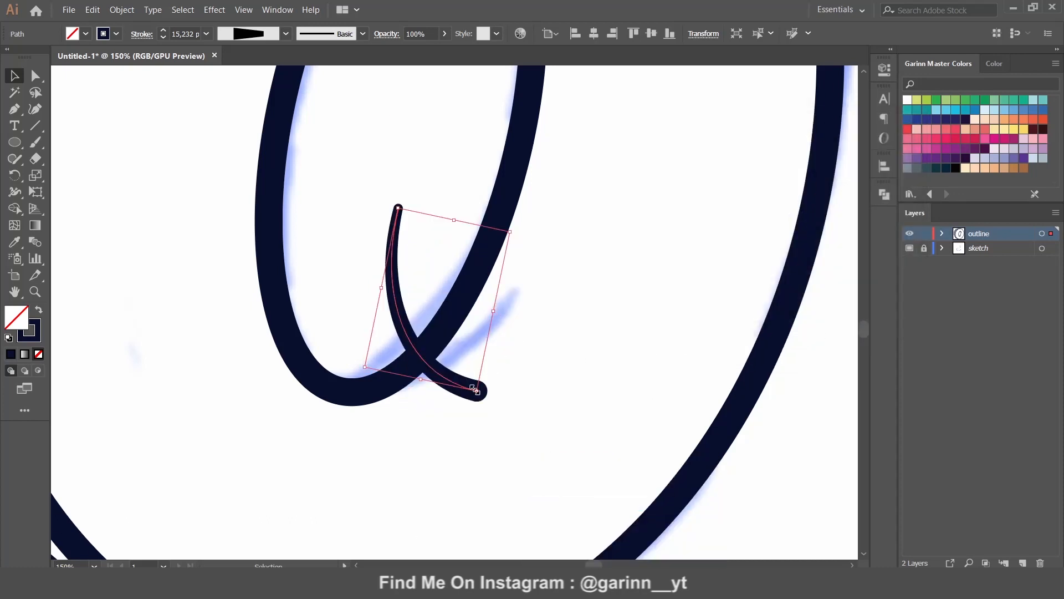
Step: Fit the reflected arc to the sketched lower recess edge, with its thick end on the inner oval's bottom stroke
left_click_drag(377, 323, 621, 364)
key("ctrl+z")
left_click_drag(381, 290, 604, 375)
key("ctrl+z")
mouse_move(381, 291)
left_mouse_down()
mouse_move(599, 325)
mouse_move(594, 352)
mouse_move(458, 351)
mouse_move(499, 341)
left_mouse_up()
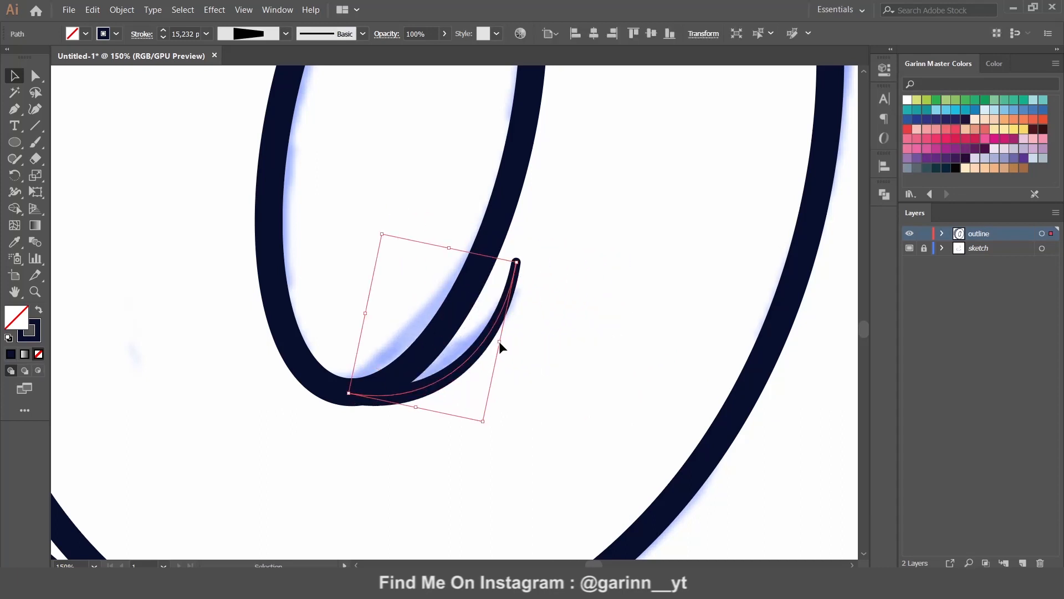
left_click_drag(439, 379, 436, 379)
Step: Rotate the lower tapered arc slightly clockwise and shift it to merge smoothly with the oval's bottom stroke
left_click(591, 343)
left_click_drag(651, 232, 671, 282)
left_click(533, 333)
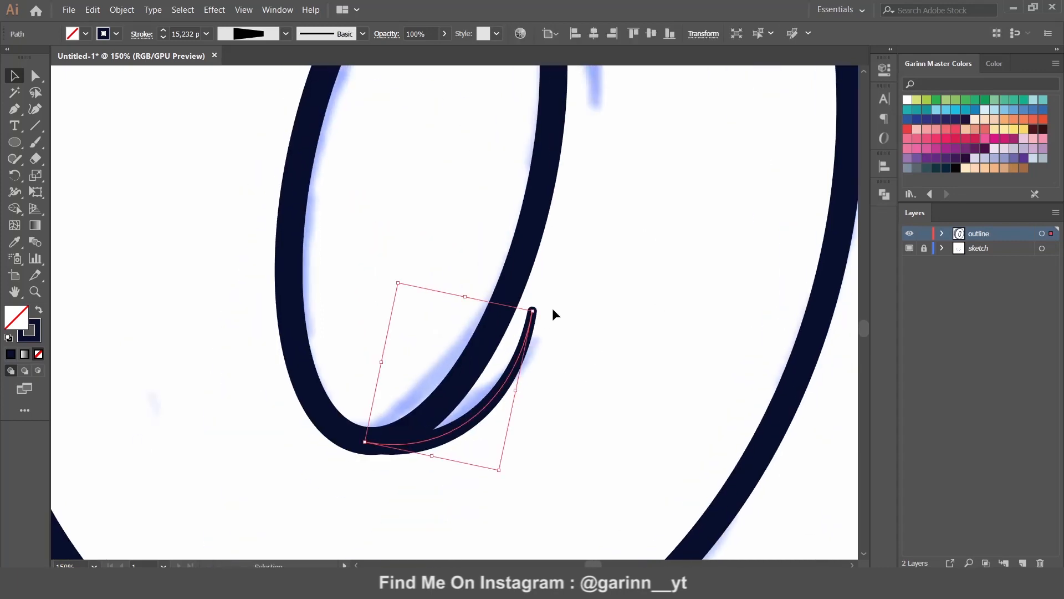
left_click_drag(541, 305, 560, 318)
left_click_drag(471, 435, 456, 440)
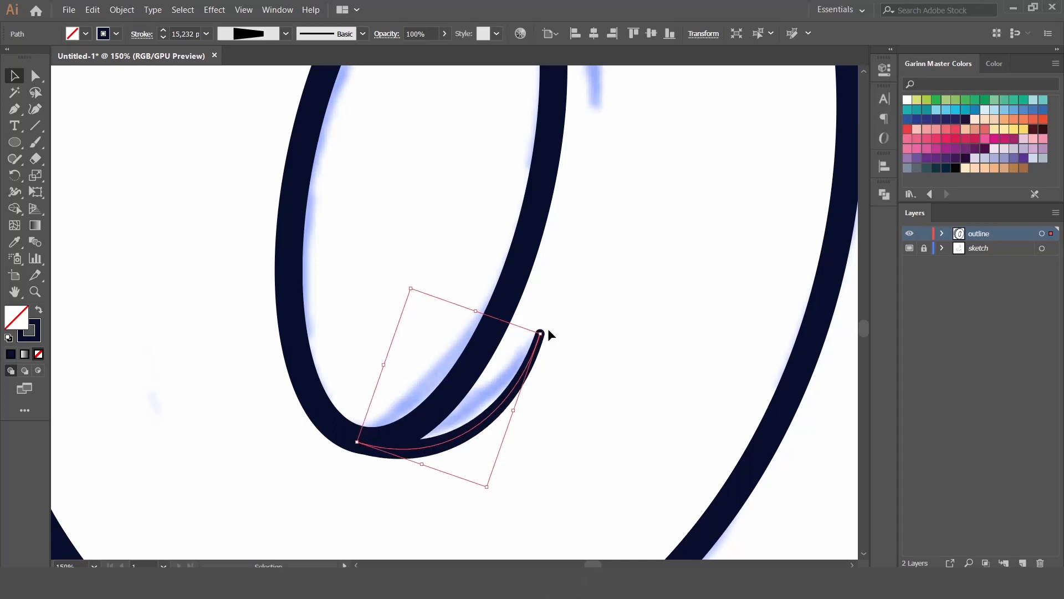
left_click(680, 380)
key("ctrl+0")
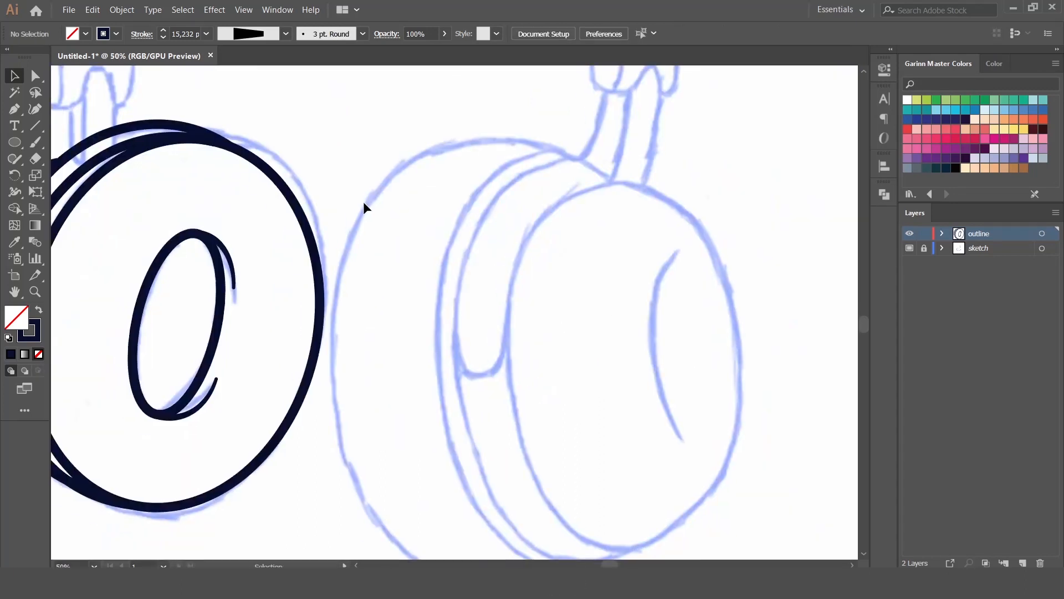
key("ctrl+minus")
left_click(14, 143)
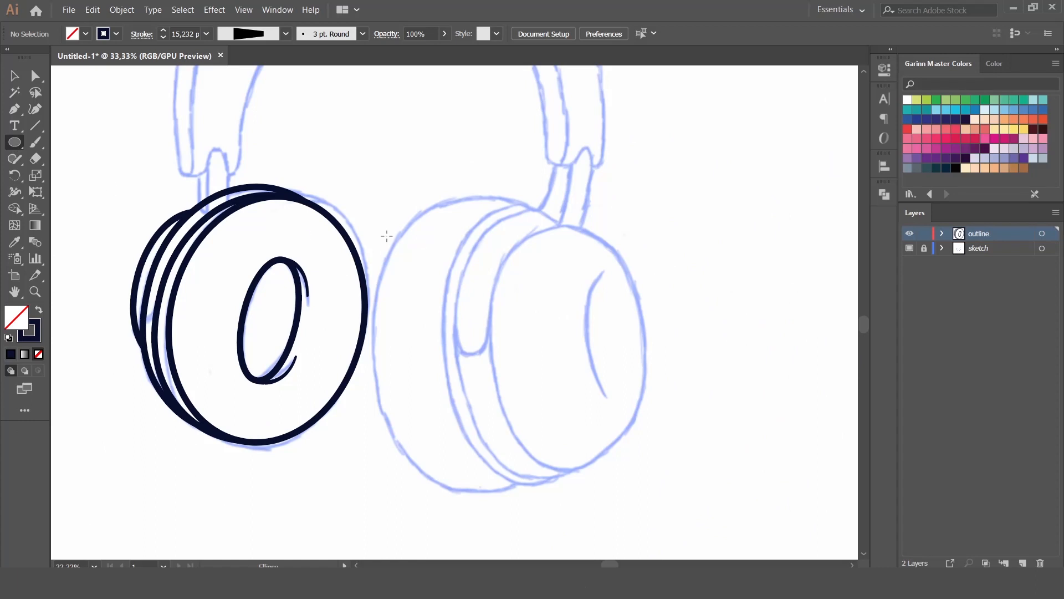
left_click_drag(378, 202, 595, 496)
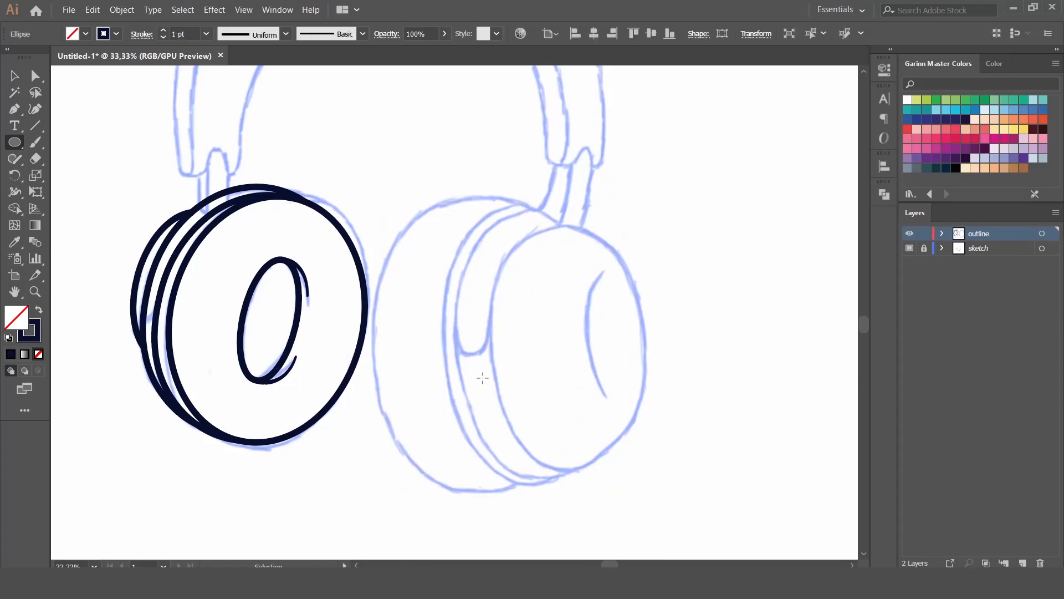
key("ctrl+z")
Step: Draw a 20 pt ellipse over the right ear cup's back cushion, then resize and slightly tilt it to the sketch
left_click(361, 335)
key("l")
left_click_drag(386, 209, 610, 494)
left_click_drag(498, 209, 498, 199)
left_click_drag(388, 348, 374, 347)
left_click_drag(610, 197, 692, 277)
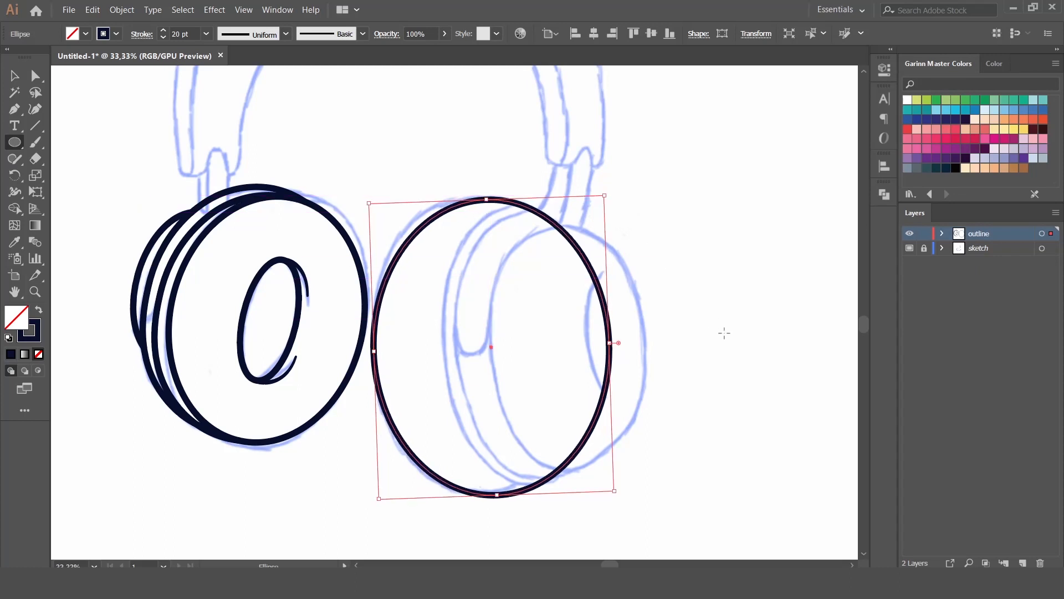
left_click_drag(600, 348, 591, 347)
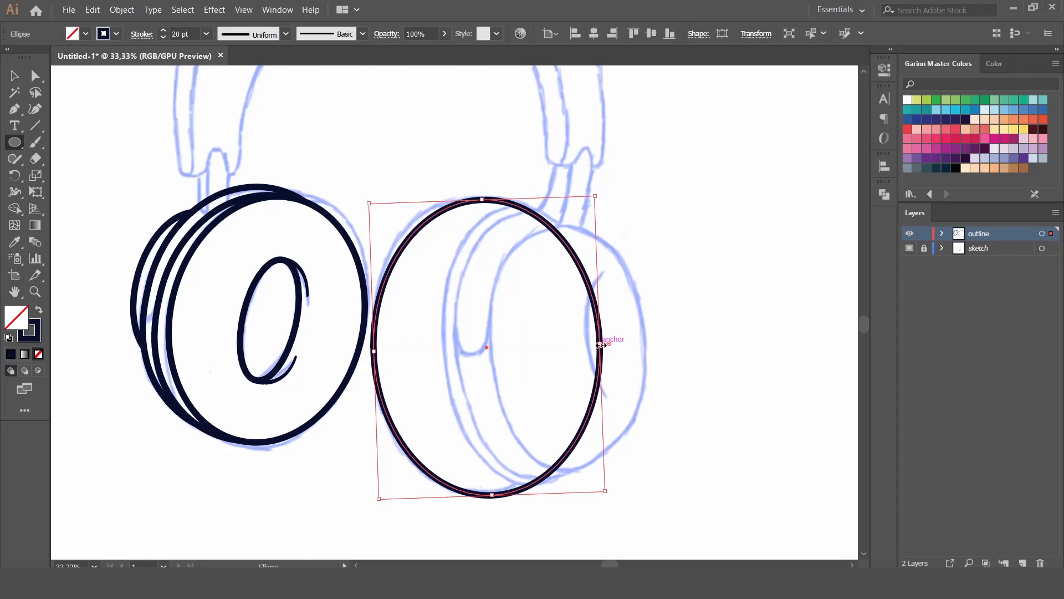
Step: Draw a second, upright ellipse over the right ear cup's middle ring and stretch it to the sketched ring edge
left_click_drag(475, 212, 681, 497)
key("v")
left_click_drag(596, 214, 567, 193)
left_click_drag(557, 476, 561, 493)
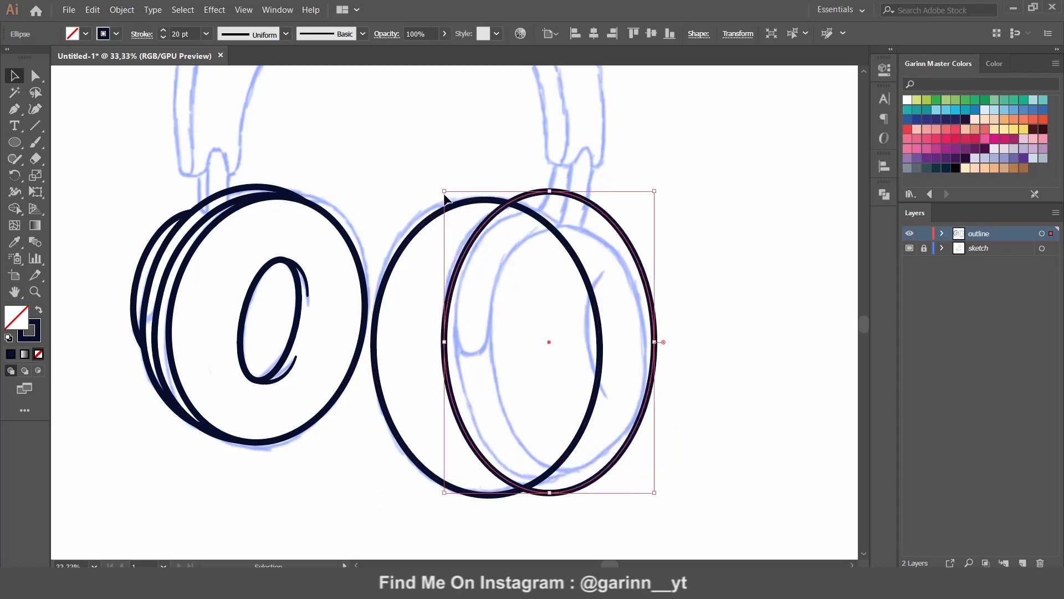
left_click_drag(444, 341, 439, 343)
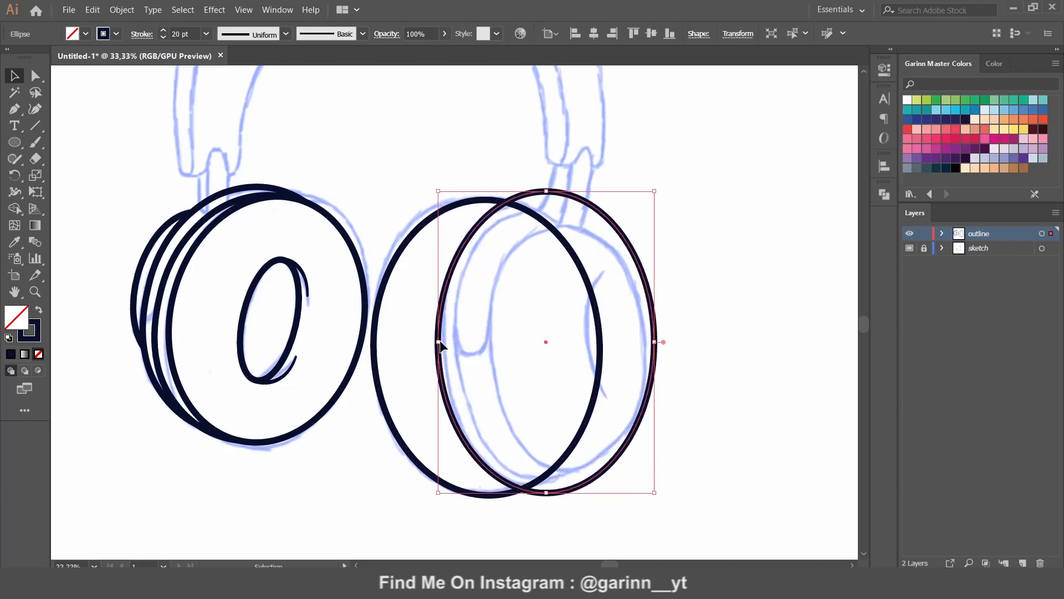
Step: Paste a copy of the ring ellipse in front and shrink it slightly from its left, top and bottom edges
left_click(92, 9)
left_click(111, 68)
left_click(92, 9)
left_click(111, 95)
left_click_drag(439, 347, 454, 343)
left_click_drag(555, 192, 555, 200)
left_click_drag(555, 493, 555, 482)
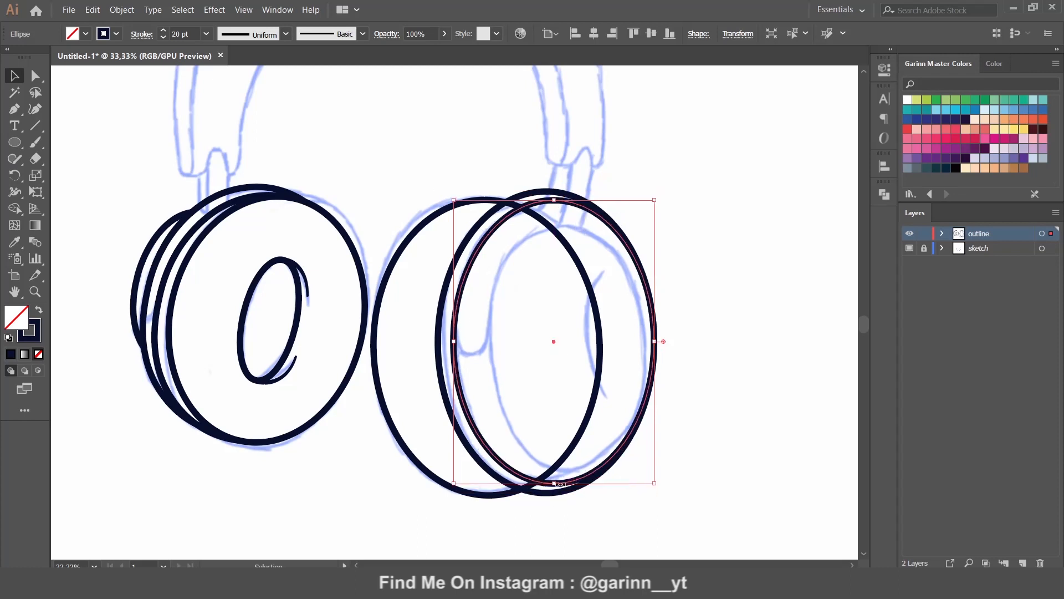
Step: Paste another ellipse copy in front and shrink it to the left and top edges of the sketched front plate
left_click(92, 10)
left_click(111, 69)
left_click(92, 10)
left_click(123, 94)
left_click_drag(554, 200, 555, 225)
left_click_drag(454, 341, 489, 399)
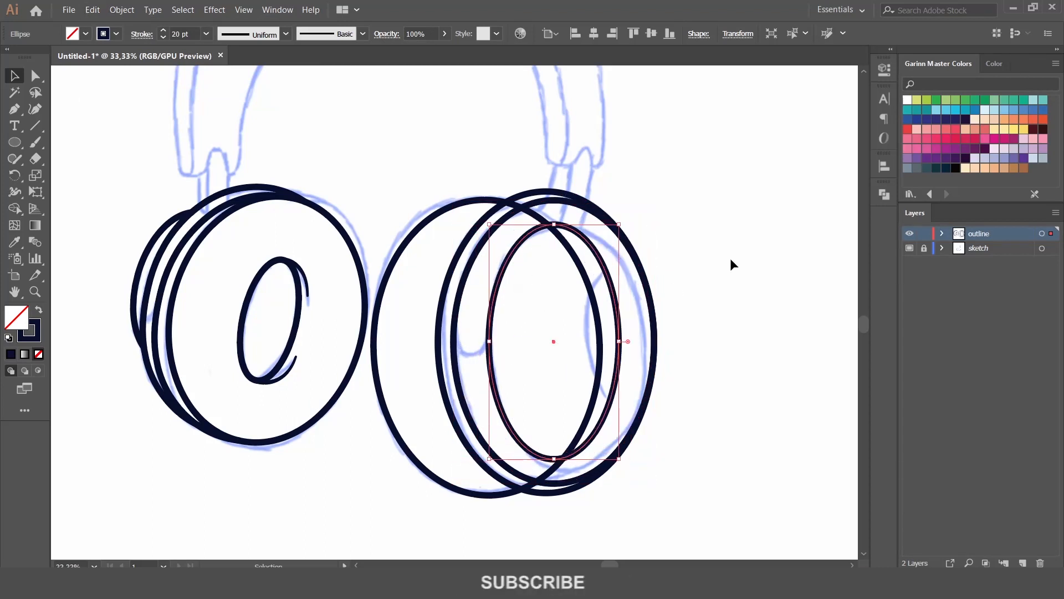
Step: Remove the excess parts of the two ring ellipses with Shape Builder, leaving only their curves left of the front plate
left_click_drag(467, 160, 676, 454)
key("shift+m")
mouse_move(544, 176)
left_mouse_down()
mouse_move(655, 344)
mouse_move(657, 428)
left_mouse_up()
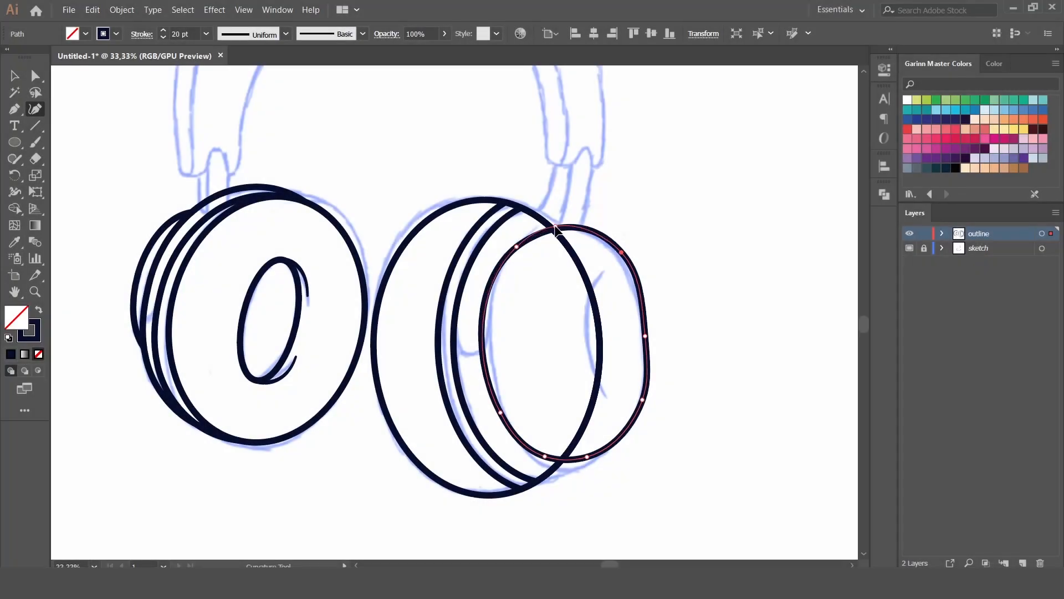
Step: Refine the front plate outline with the Curvature tool, removing a surplus lower anchor and repositioning points along the sketch
left_click(556, 227)
key("Delete")
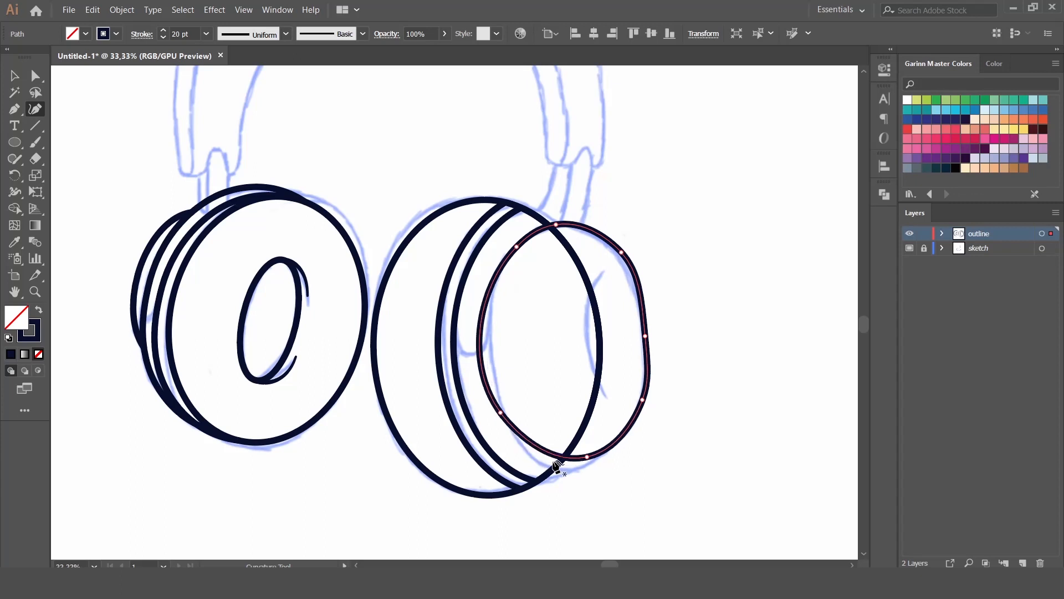
left_click_drag(524, 449, 535, 454)
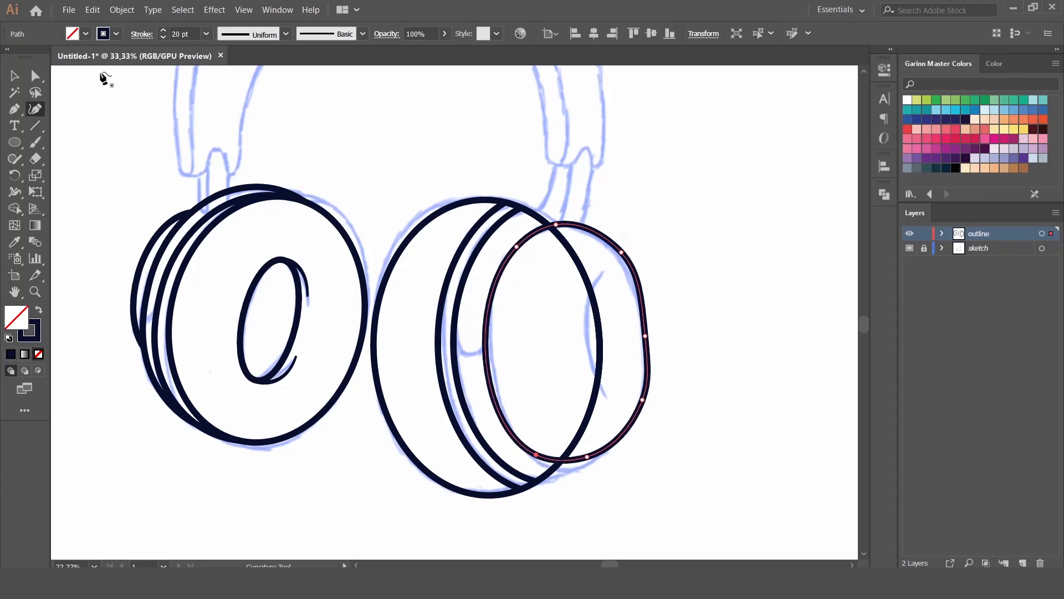
Step: Remove the back cushion's line inside the right ear cup's front plate with Shape Builder
left_click(15, 76)
left_click_drag(602, 179, 472, 321)
left_click(19, 210)
left_click_drag(558, 344, 615, 306)
Step: Draw a narrow upright ellipse whose left edge follows the sketched curved line on the right ear cup's front plate
left_click(36, 76)
left_click(344, 139)
key("l")
left_click_drag(589, 254, 658, 403)
Step: Add anchors at both ends of the sketched curve and delete the narrow ellipse's other points, leaving only the left arc
left_click(15, 109)
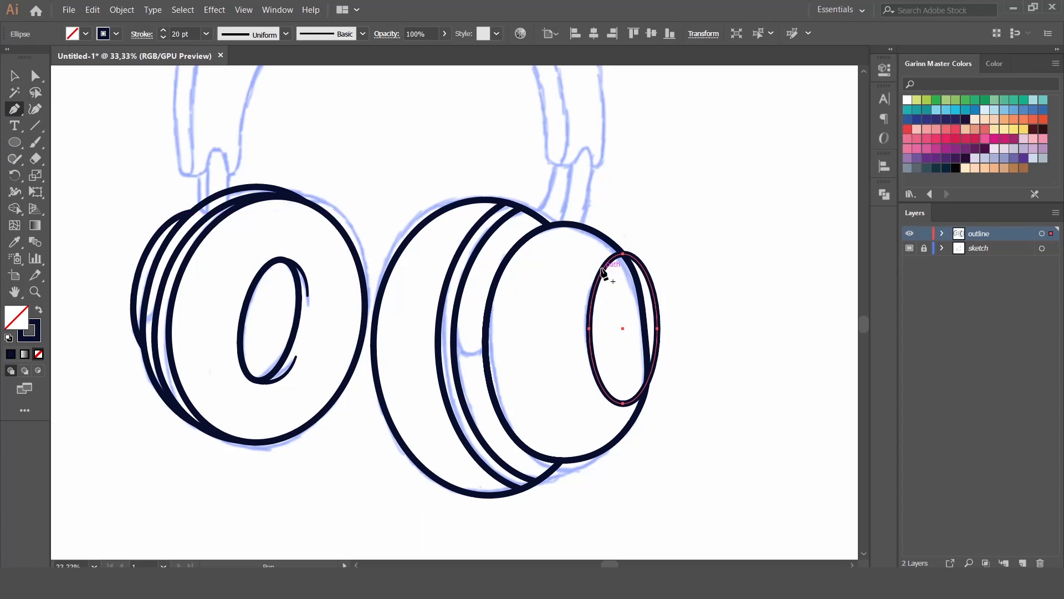
left_click(603, 268)
left_click(606, 391)
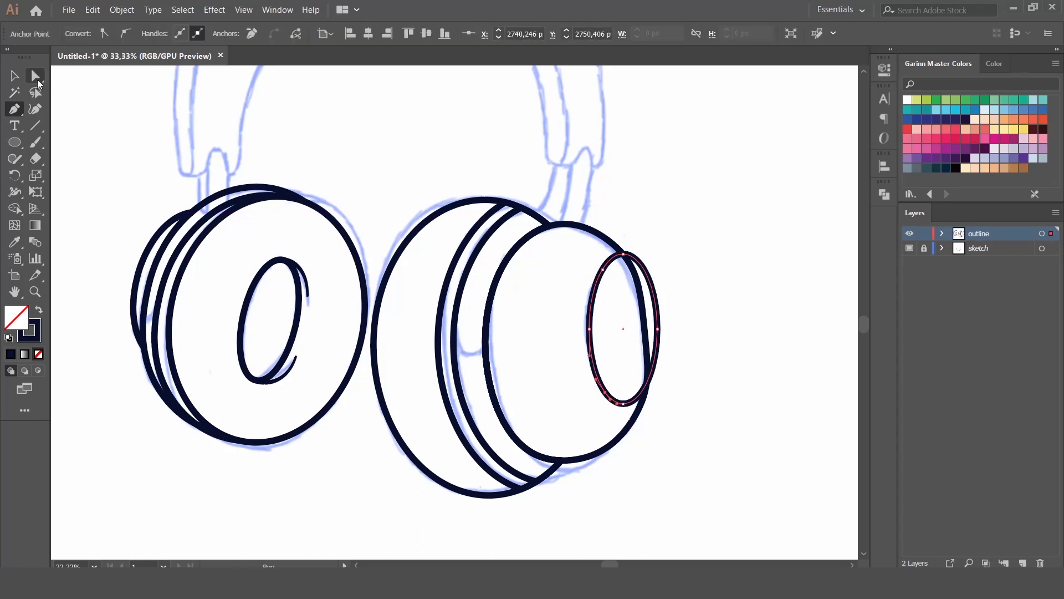
left_click_drag(691, 307, 648, 342)
key("Delete")
left_click(624, 255)
key("Delete")
left_click(623, 404)
key("Delete")
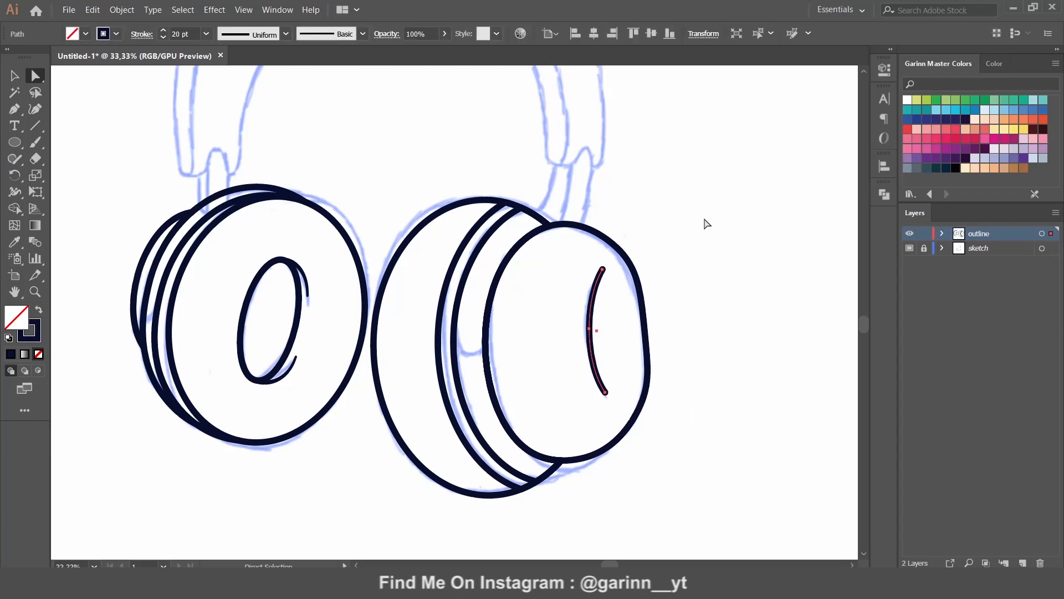
Step: Vary the front plate arc's stroke with the Width tool, widening its middle and tapering both ends
left_click(14, 192)
key("ctrl+=")
key("ctrl+=")
key("ctrl+=")
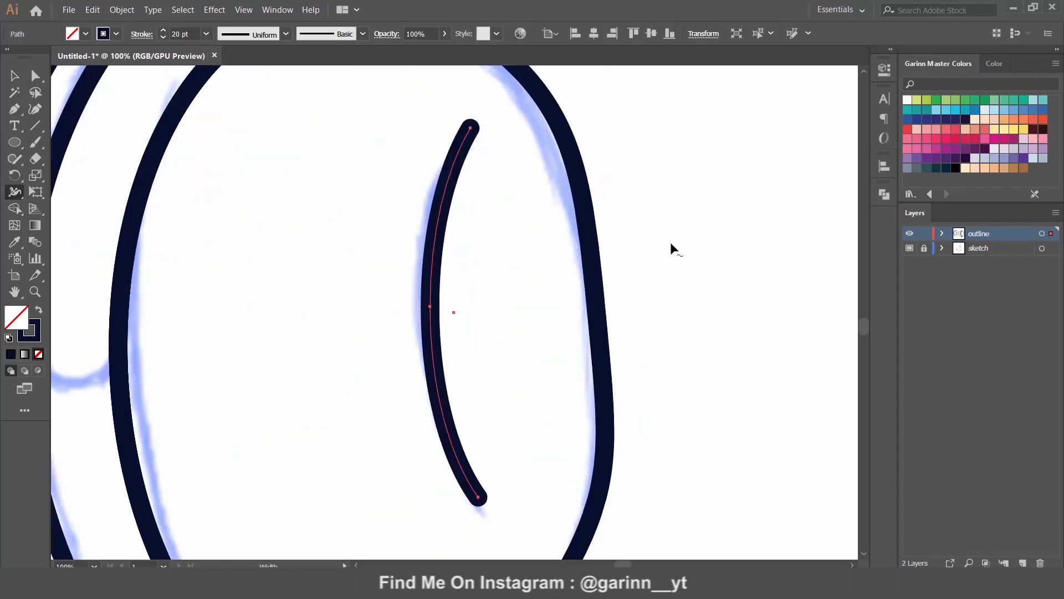
left_click_drag(430, 308, 443, 307)
left_click_drag(473, 131, 472, 129)
left_click_drag(483, 499, 481, 496)
left_click(14, 76)
left_click(764, 301)
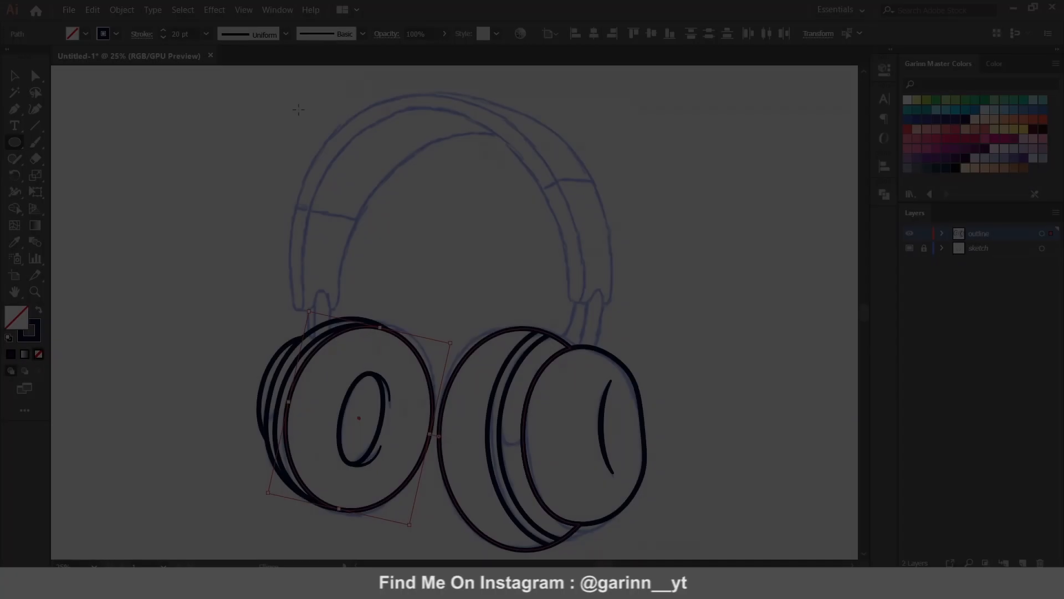
Step: Draw a large ellipse over the headband sketch, its top touching the sketched upper edge and its sides narrowed to fit
mouse_move(275, 105)
left_mouse_down()
mouse_move(393, 161)
mouse_move(565, 357)
mouse_move(584, 424)
left_mouse_up()
key("v")
left_click_drag(424, 109, 423, 98)
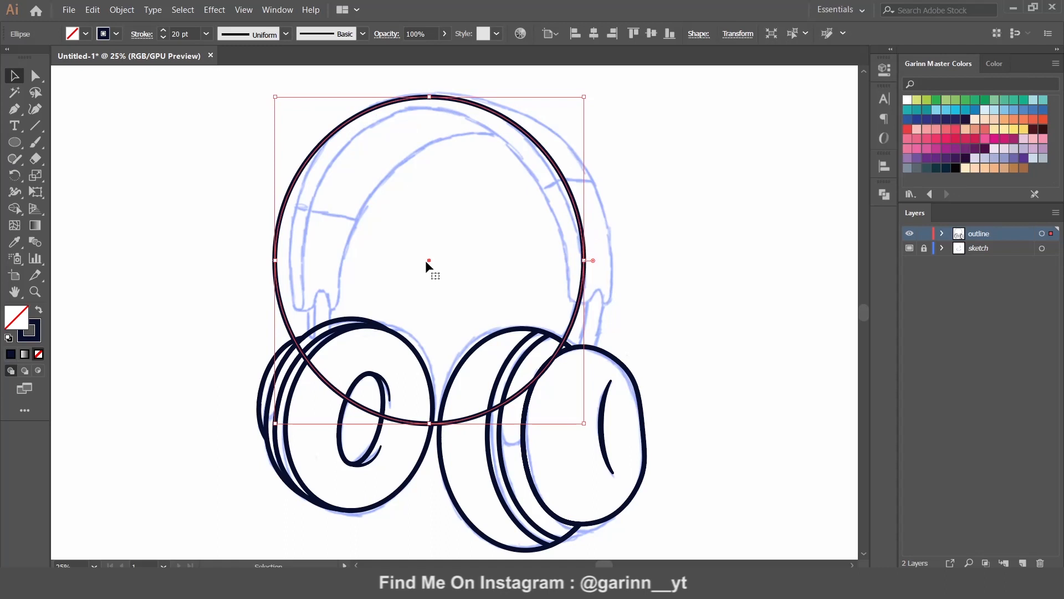
left_click_drag(276, 260, 289, 261)
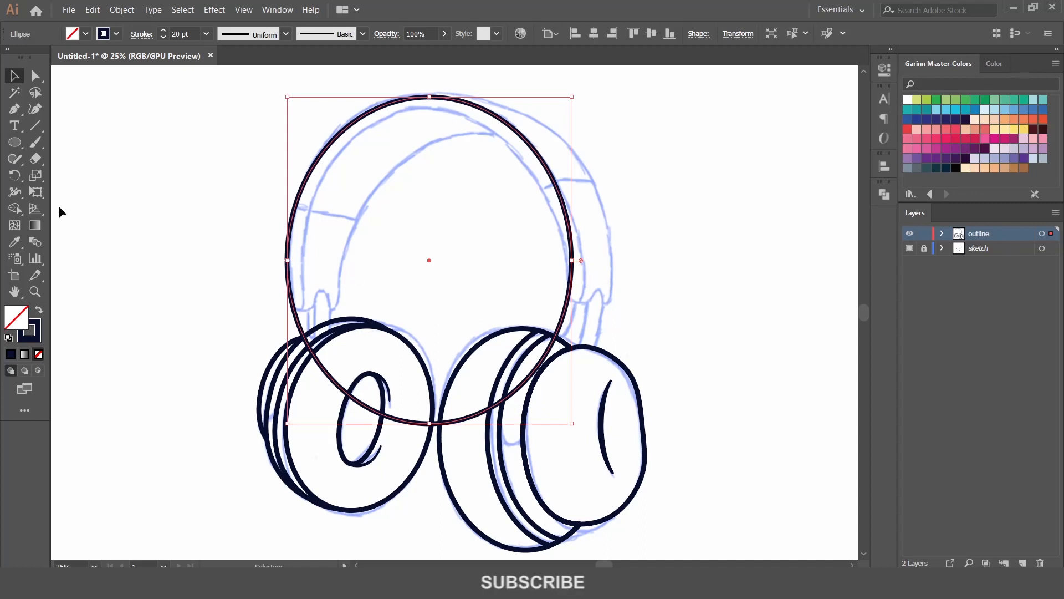
Step: Reduce the large ellipse to an open arch ending at the headband's right sketched cross line
left_click(36, 77)
left_click(431, 424)
key("Delete")
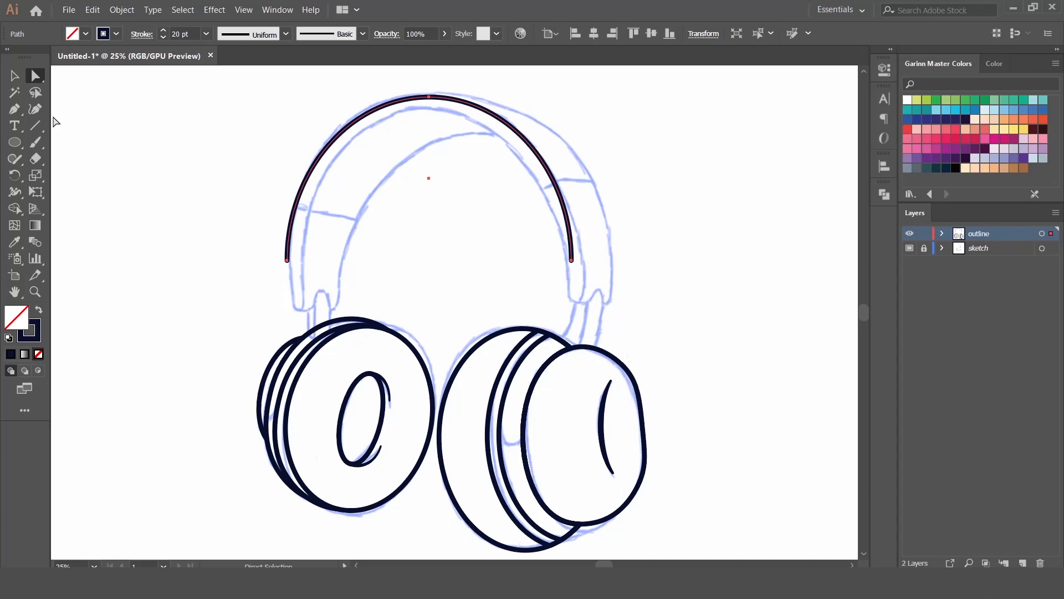
left_click(13, 109)
left_click(557, 194)
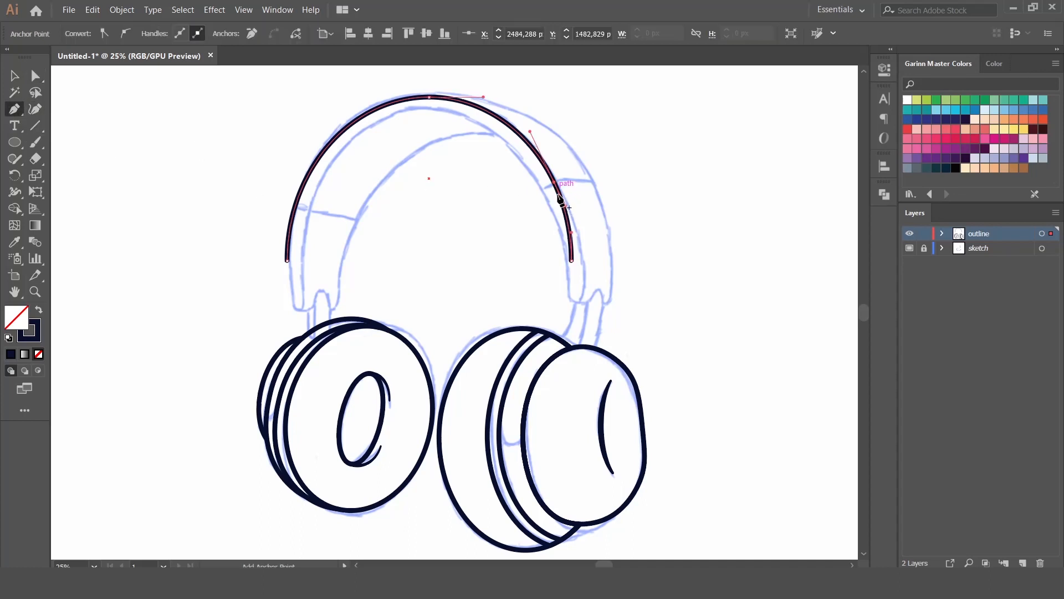
key("Delete")
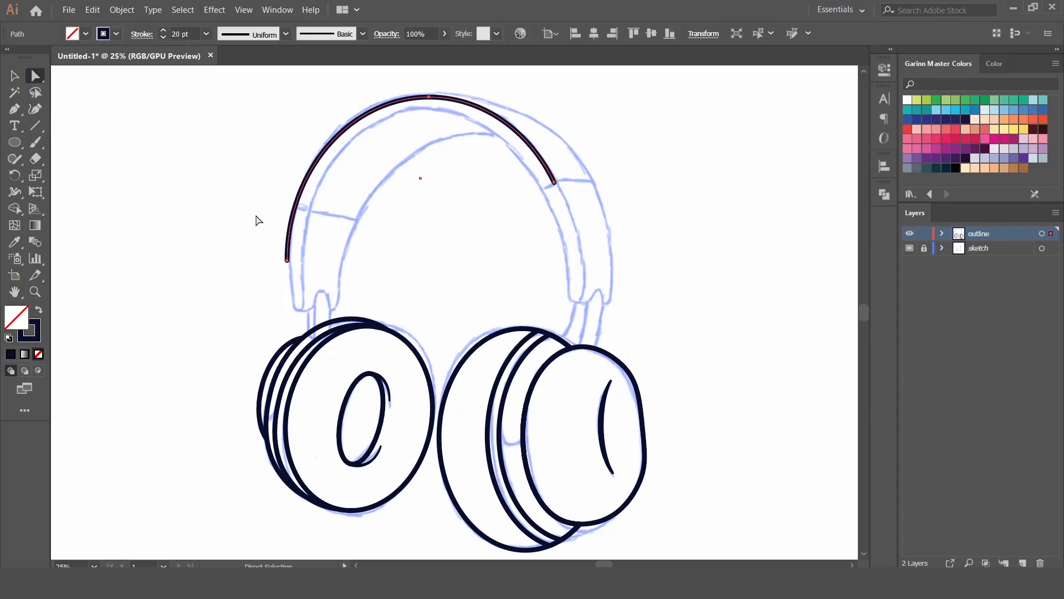
Step: Extend both ends of the arch down to the sketched headband tips and curve the right extension to follow the sketch
left_click_drag(287, 261, 292, 313)
left_click(289, 313)
left_click(303, 312)
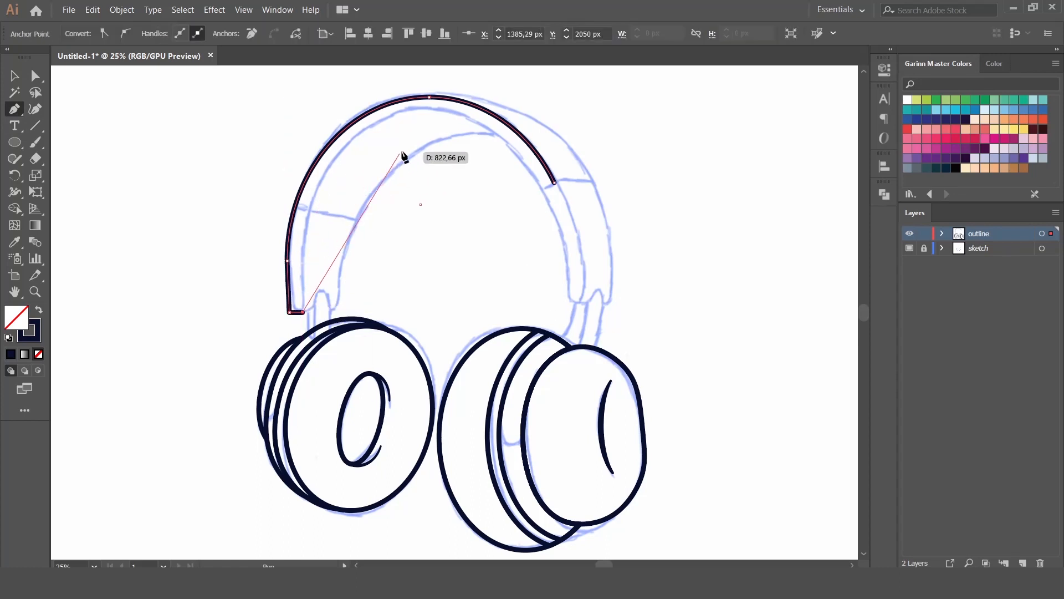
key("ctrl")
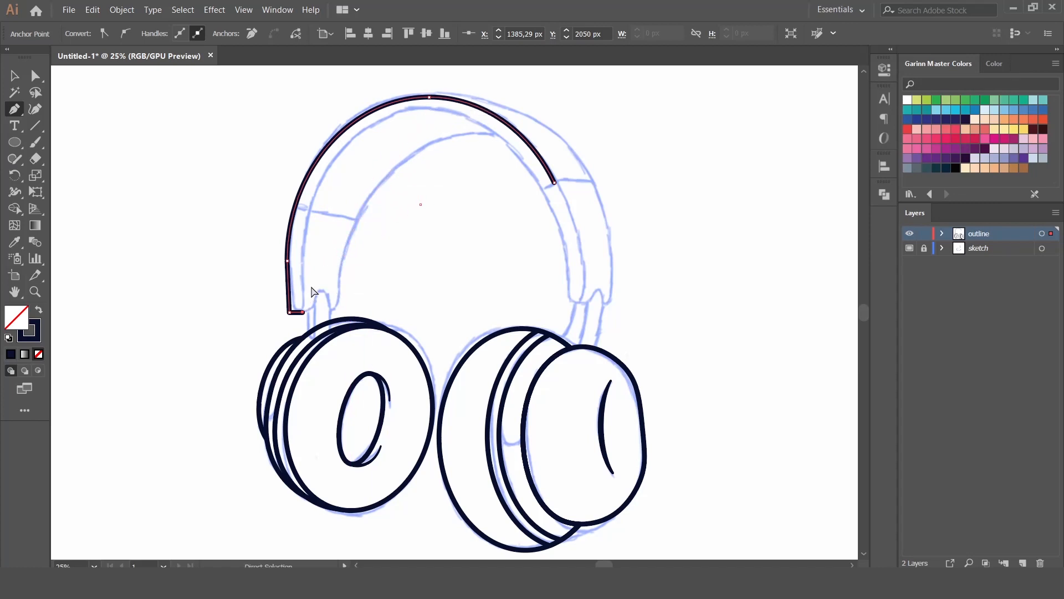
left_click_drag(554, 182, 585, 306)
left_click(35, 109)
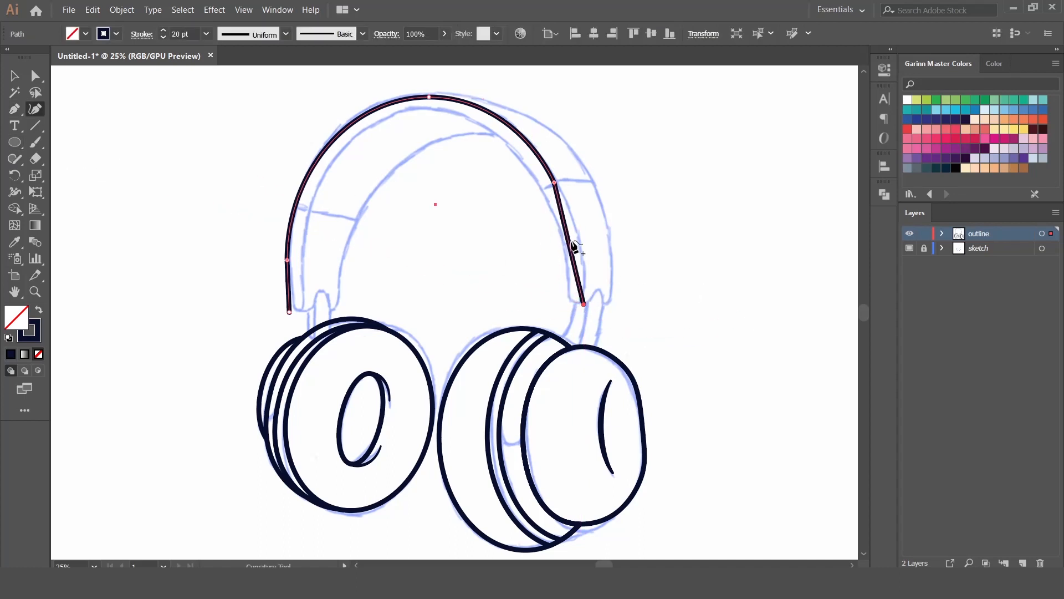
left_click_drag(577, 237, 577, 238)
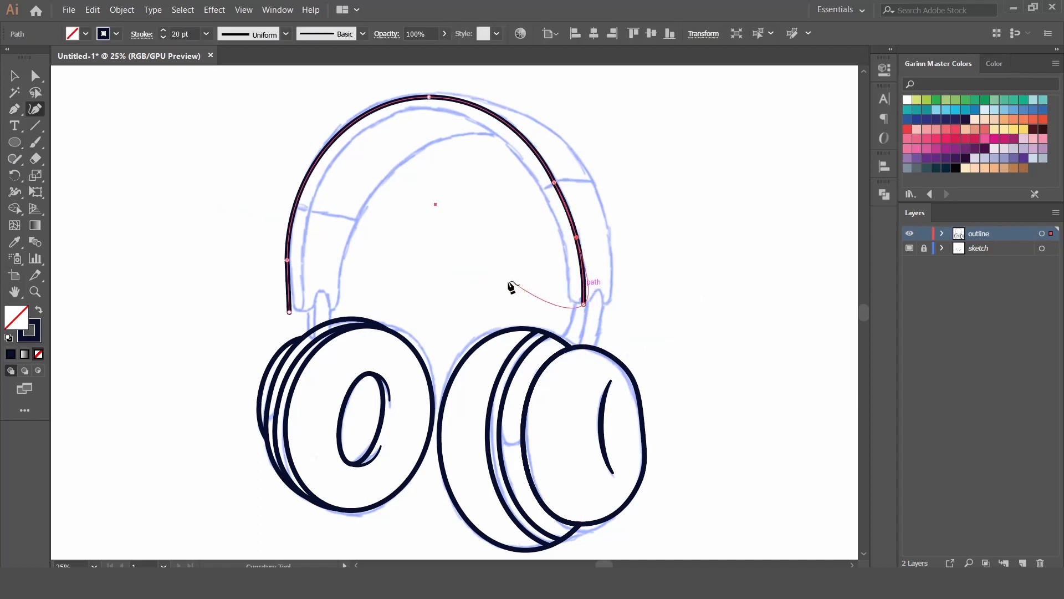
left_click(405, 242, "ctrl")
Step: Smooth the arch's right side with the Smooth tool
left_click(23, 155)
left_click(79, 190)
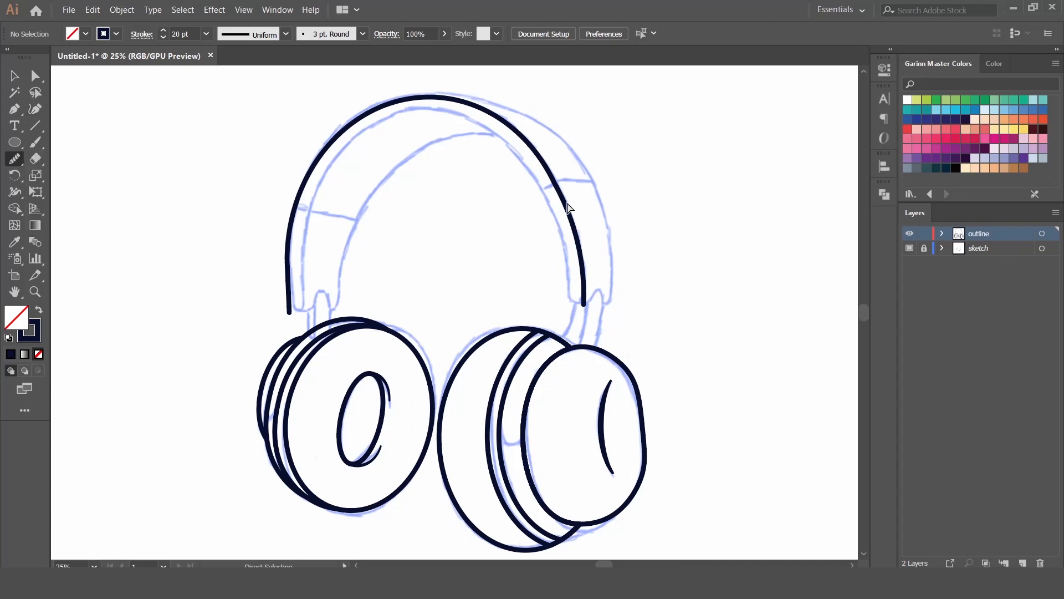
left_click(548, 163, "ctrl")
left_click_drag(588, 256, 587, 254)
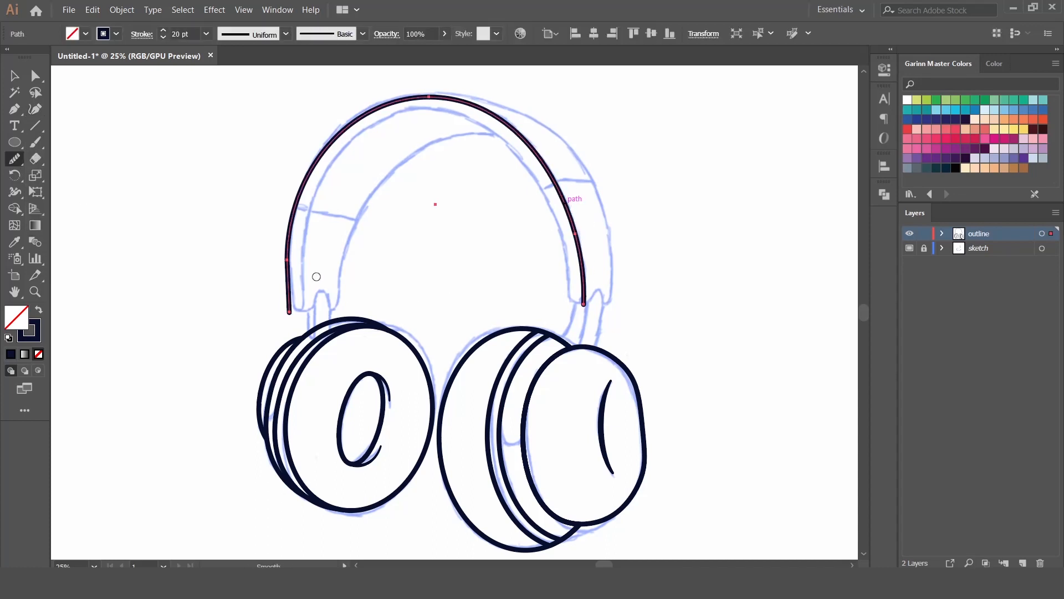
Step: Paste a copy of the arch in front, shift it slightly down and narrow it to form the band's inner edge
left_click(15, 77)
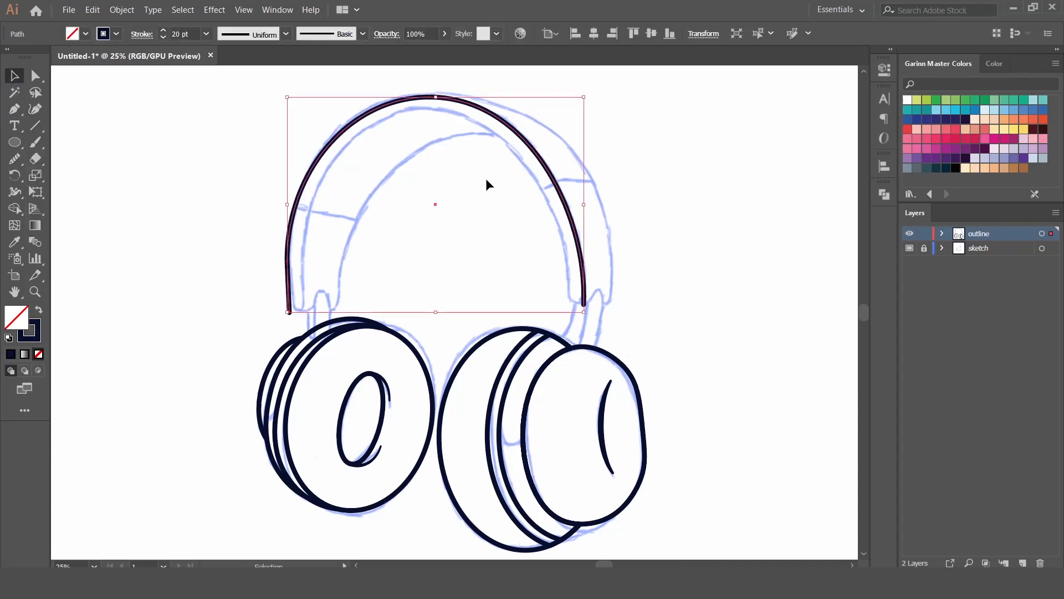
key("ctrl+c")
key("ctrl+f")
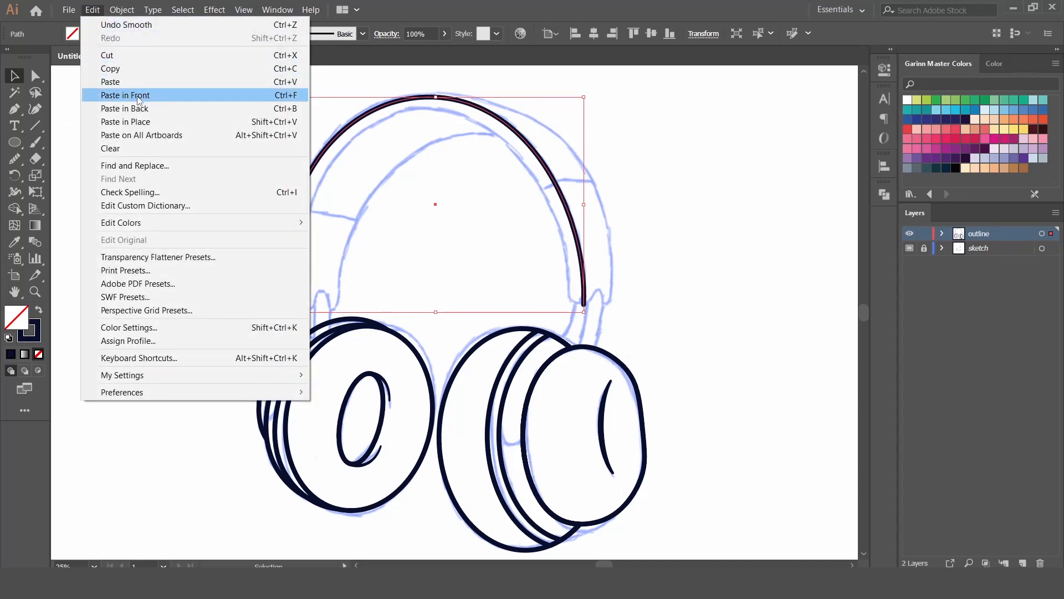
left_click_drag(463, 105, 467, 118)
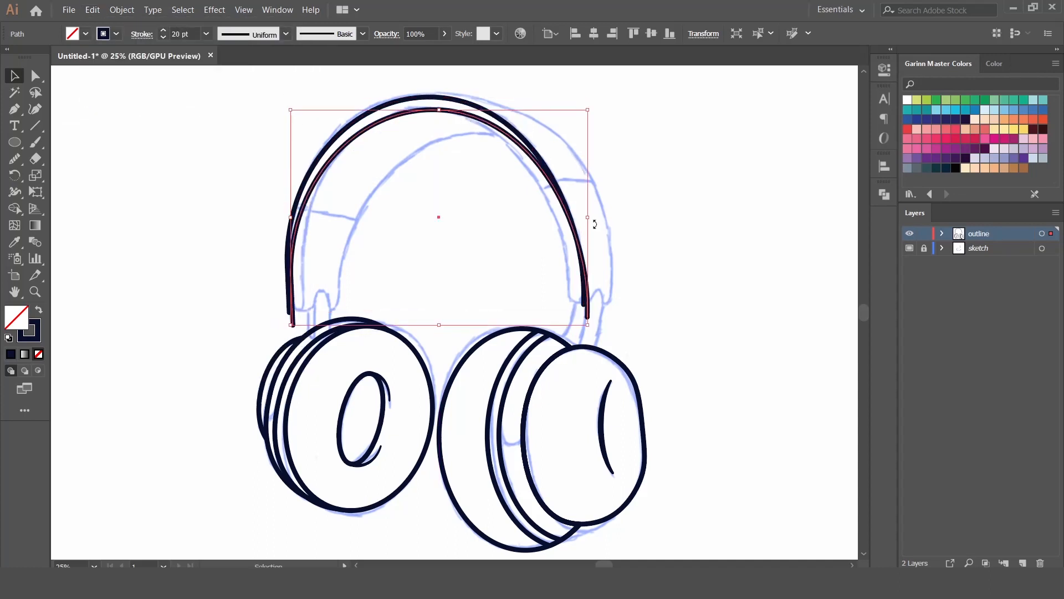
left_click_drag(590, 219, 575, 219)
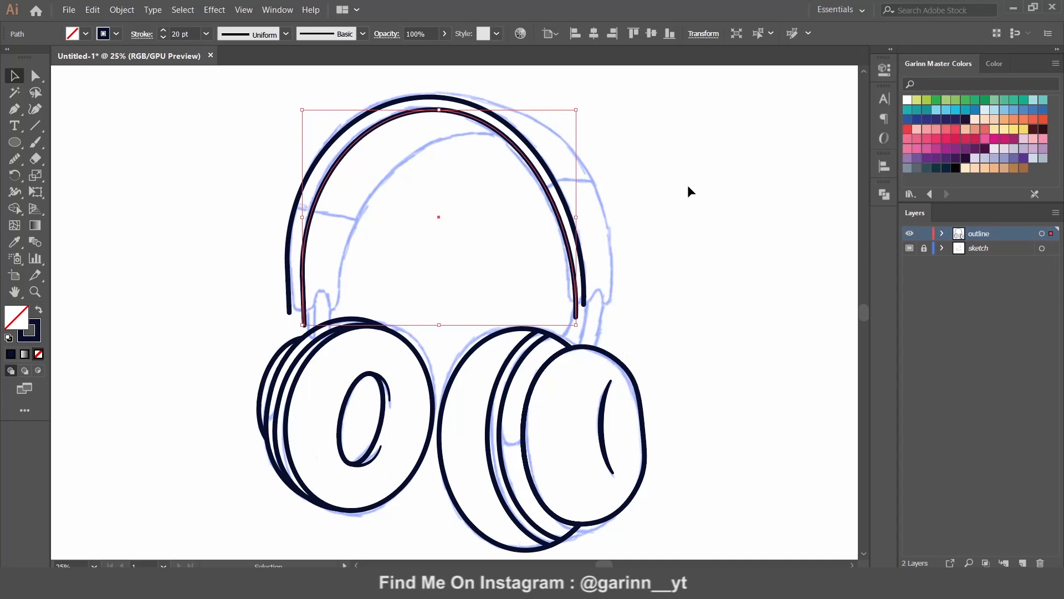
Step: Nudge the inner arch left and up and narrow it slightly, evening out its gap to the outer arch
key("Left")
key("Left")
key("Left")
key("Left")
key("Up")
key("Up")
key("Up")
key("Up")
key("Up")
key("Up")
key("Up")
key("Up")
key("Left")
key("Left")
key("Left")
key("Left")
key("Left")
key("Left")
key("Left")
key("Left")
key("Left")
key("Left")
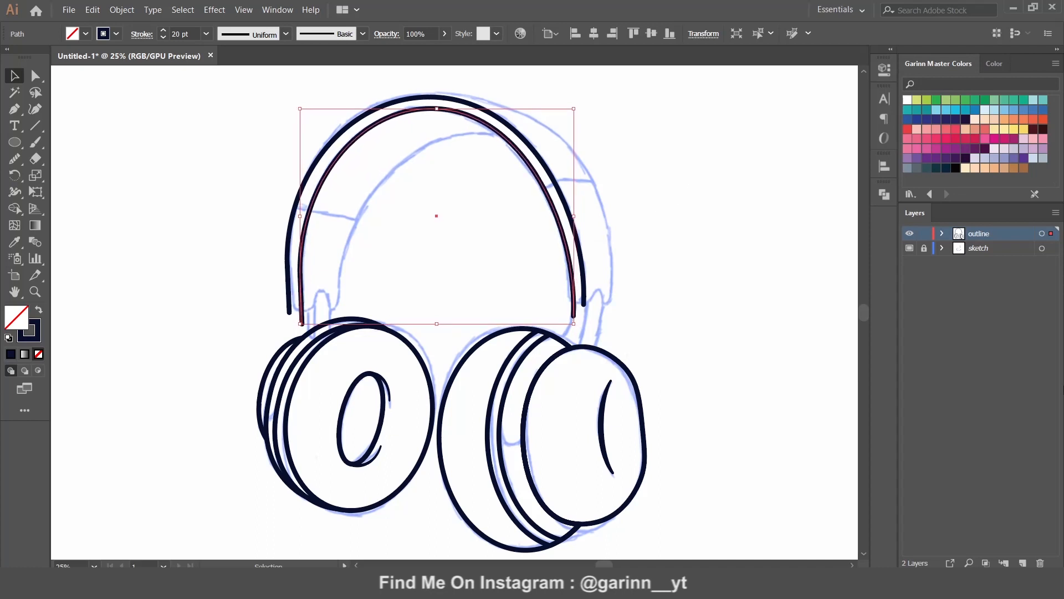
key("Left")
key("Left")
key("Left")
key("Left")
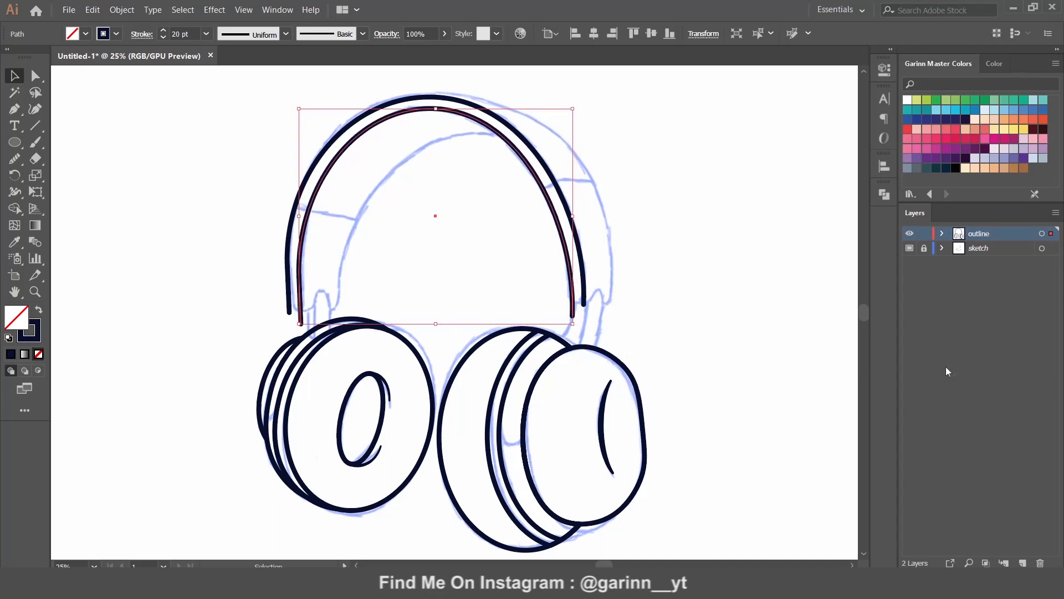
left_click_drag(292, 217, 294, 216)
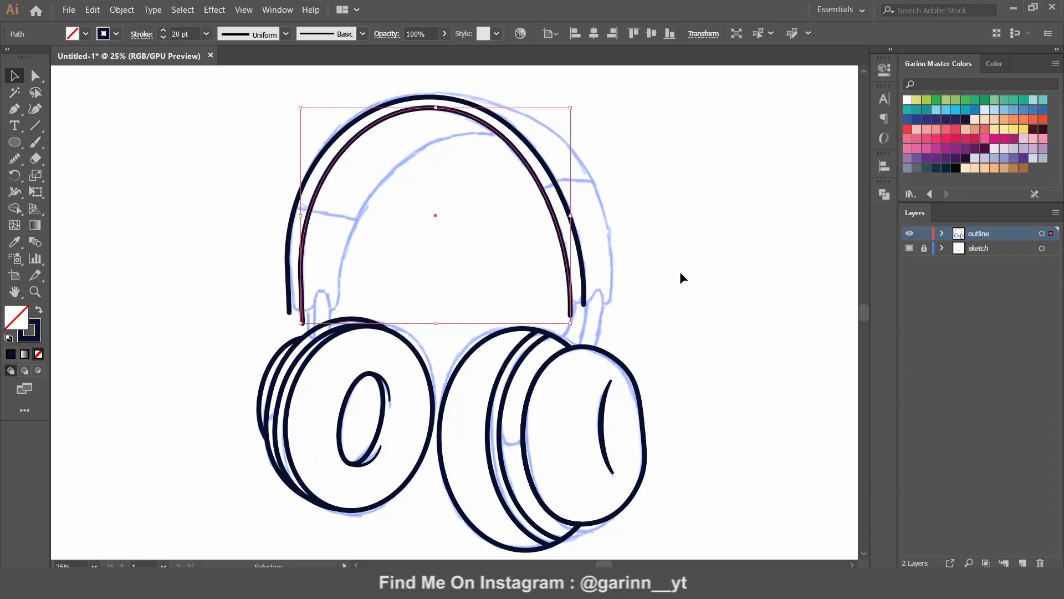
Step: Trim both ends of the inner arch so they stop level with the outer arch's ends
key("a")
key("ctrl+plus")
key("ctrl+plus")
scroll(480, 310, "down", 3)
key("v")
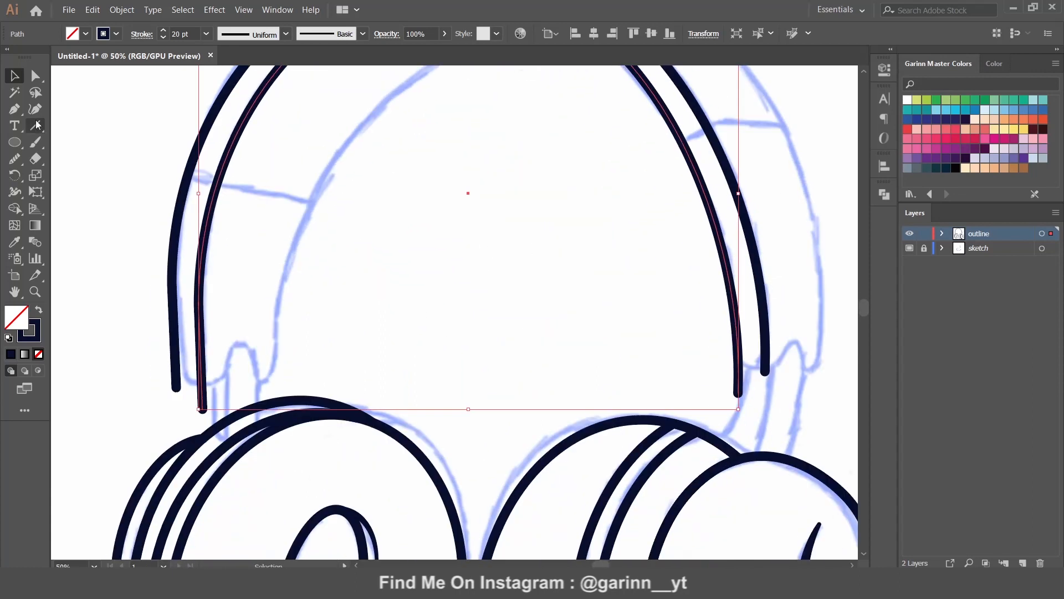
key("p")
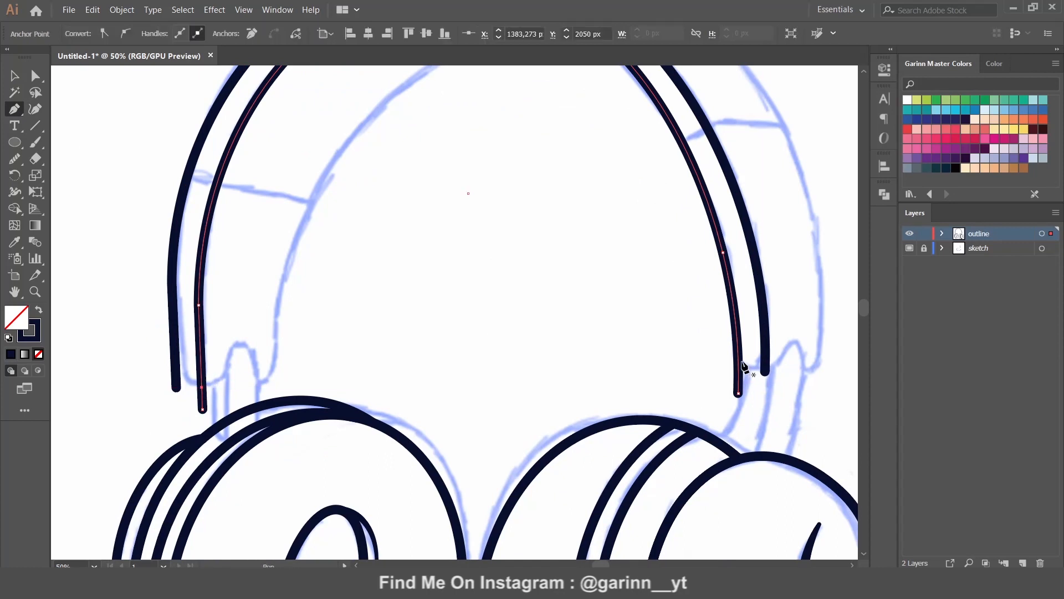
left_click(739, 362)
left_click(35, 75)
left_click(738, 392)
key("Delete")
Step: Connect the inner and outer arches with a short straight segment at each lower end
left_click(14, 110)
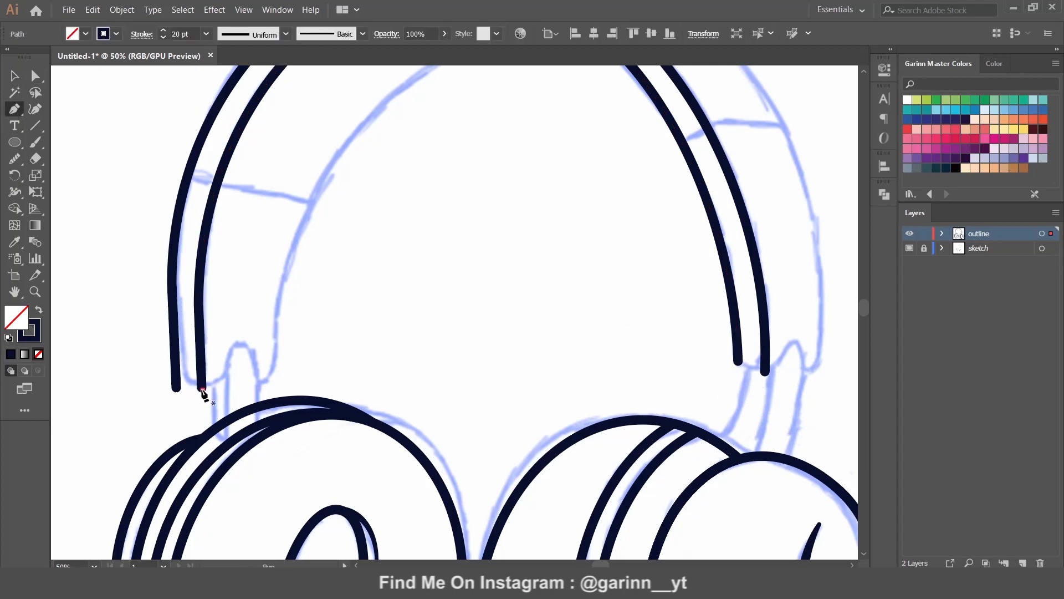
left_click(175, 387)
left_click(355, 366, "ctrl")
left_click(738, 362)
left_click(765, 371)
left_click(611, 345, "ctrl")
Step: Round the corners at both lower ends of the closed band
key("a")
left_click_drag(141, 374, 197, 319)
left_click_drag(713, 347, 761, 331)
left_click(588, 286)
left_click_drag(660, 302, 556, 420)
Step: Draw a wide ellipse whose upper right edge follows the headband's sketched outer right side, reaching the top of the band
key("ctrl+minus")
key("ctrl+minus")
left_click_drag(664, 317, 657, 302)
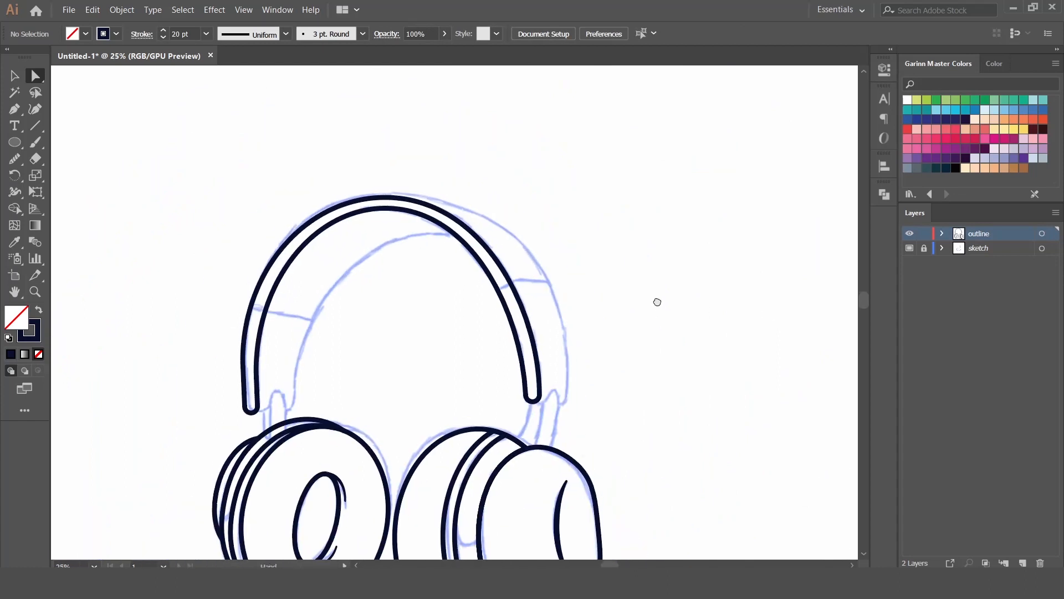
mouse_move(344, 200)
left_mouse_down()
mouse_move(528, 295)
mouse_move(571, 504)
left_mouse_up()
key("v")
left_click_drag(344, 353, 264, 341)
left_click_drag(419, 201, 418, 196)
left_click_drag(576, 349, 571, 350)
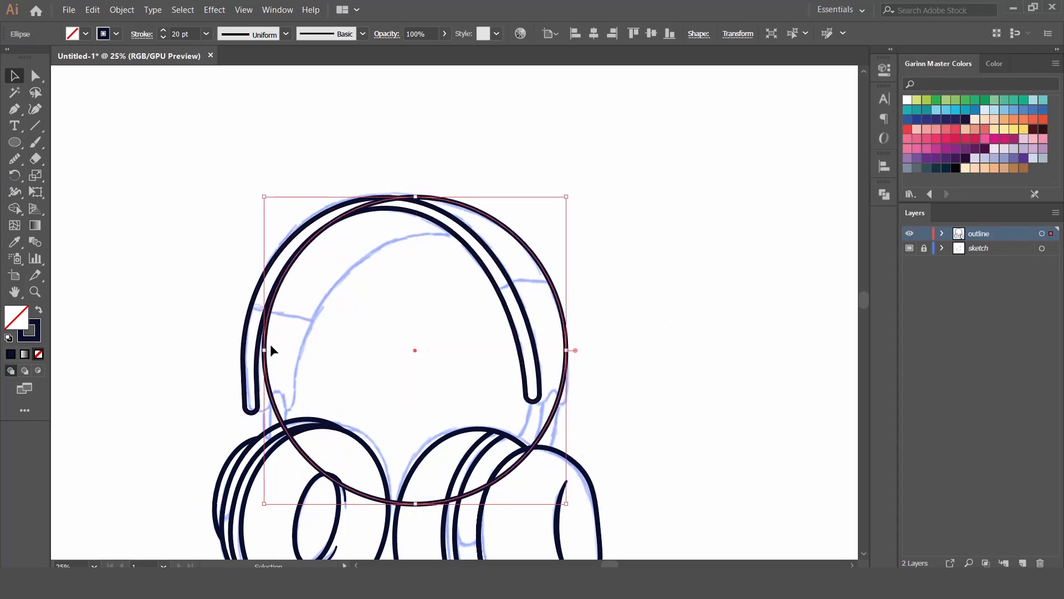
left_click_drag(265, 351, 212, 349)
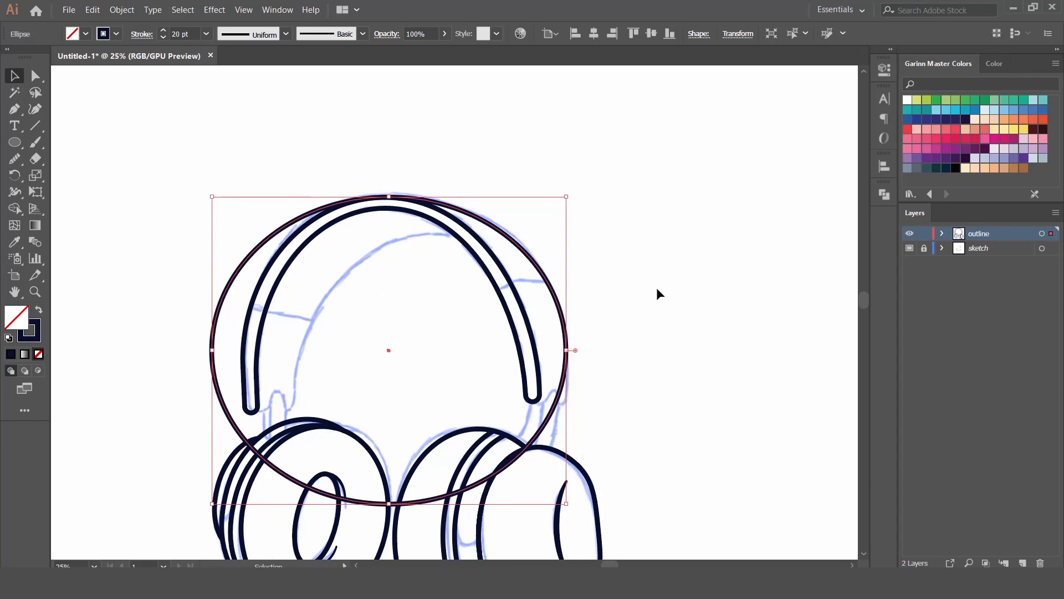
Step: Delete the wide ellipse's left and bottom anchors, leaving only the upper right arc
left_click(17, 111)
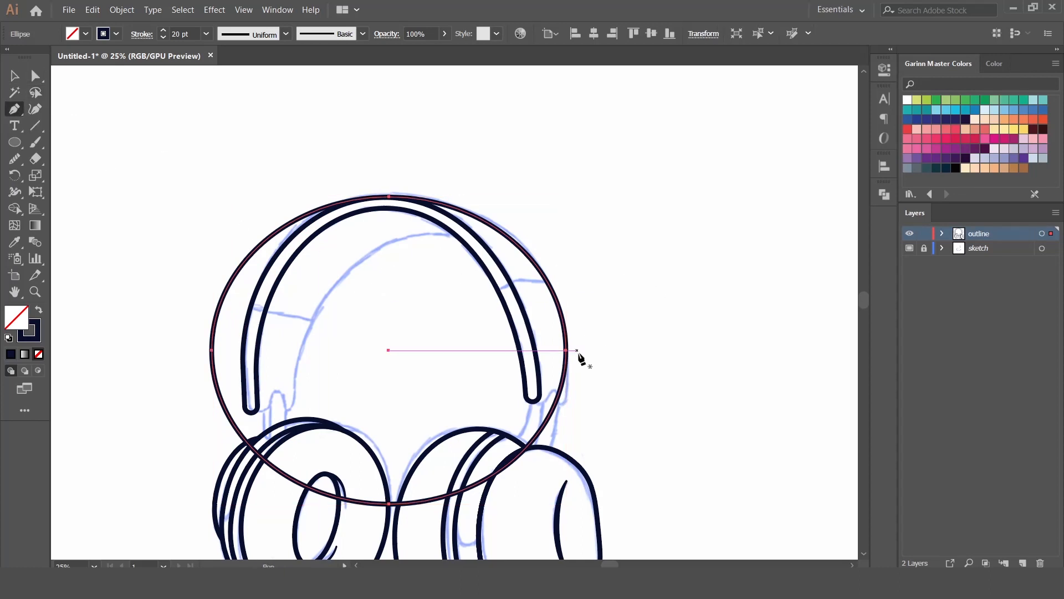
key("a")
left_click(212, 350)
key("Delete")
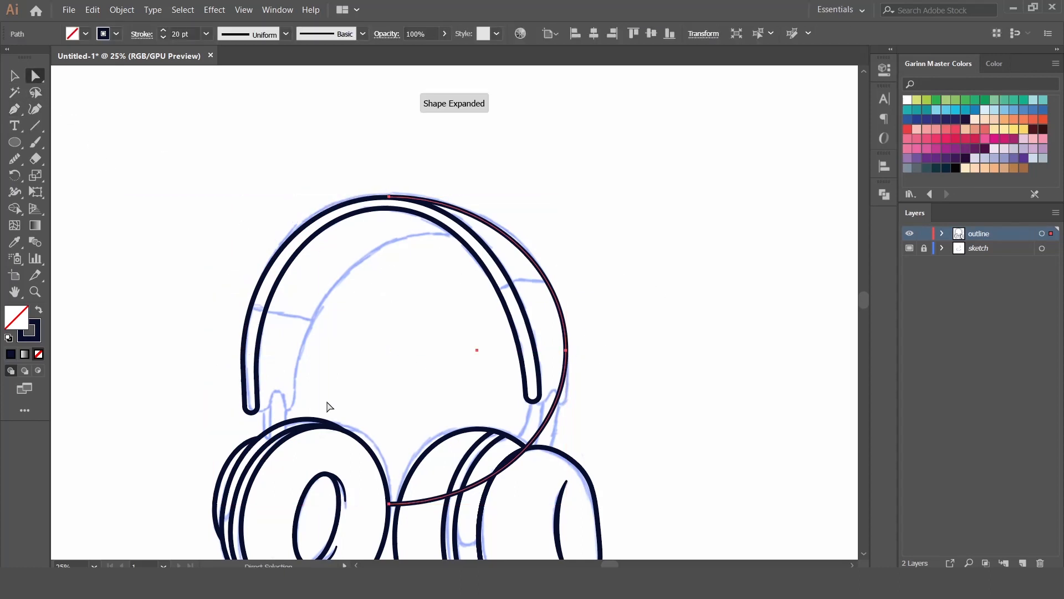
left_click(390, 503)
key("Delete")
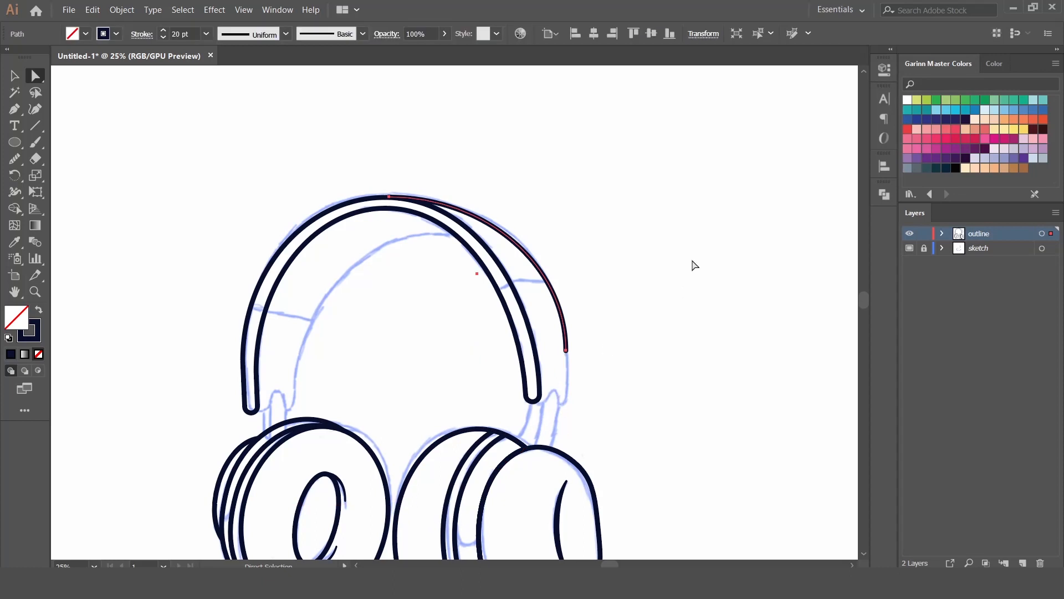
Step: Extend the outer right arc down with the Pen tool and trace the lower edge with its pointed notch to the band's tip
key("ctrl+=")
key("ctrl+=")
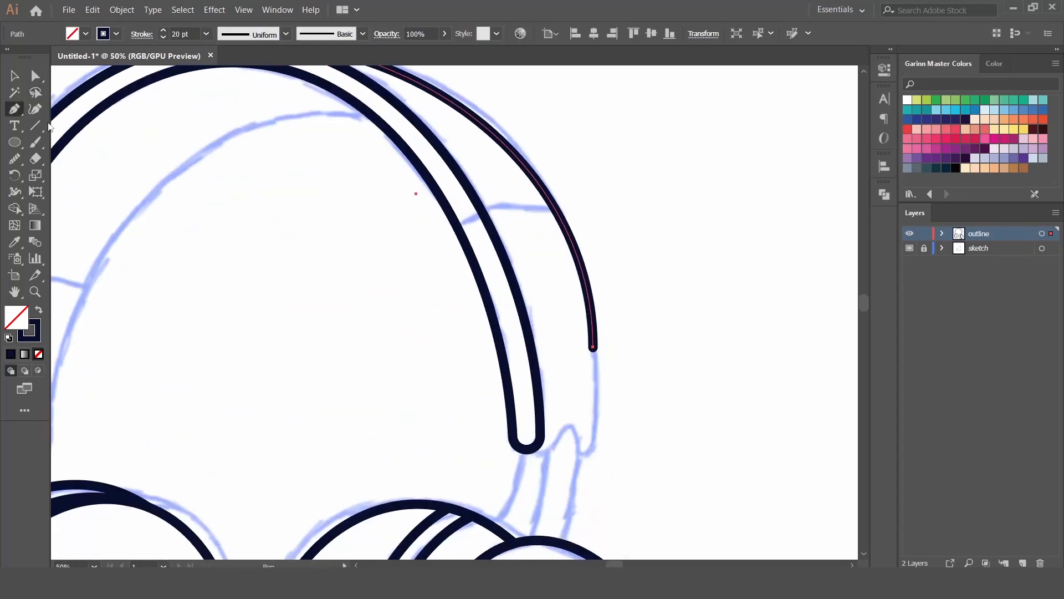
left_click(13, 109)
scroll(672, 288, "down", 2)
left_click_drag(595, 263, 603, 372)
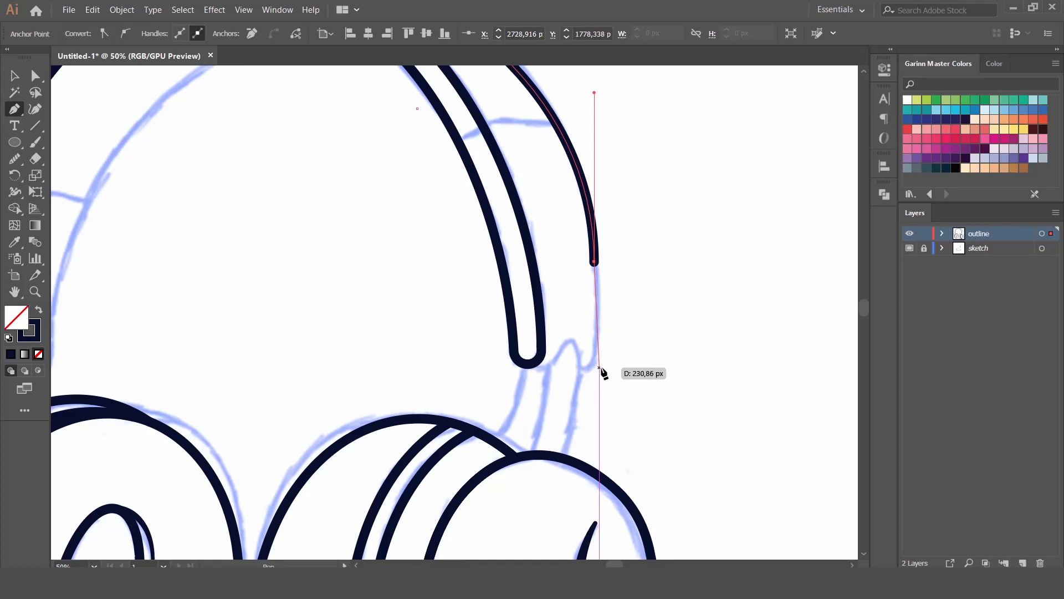
left_click(599, 370)
left_click(576, 367)
left_click(569, 328)
left_click(552, 368)
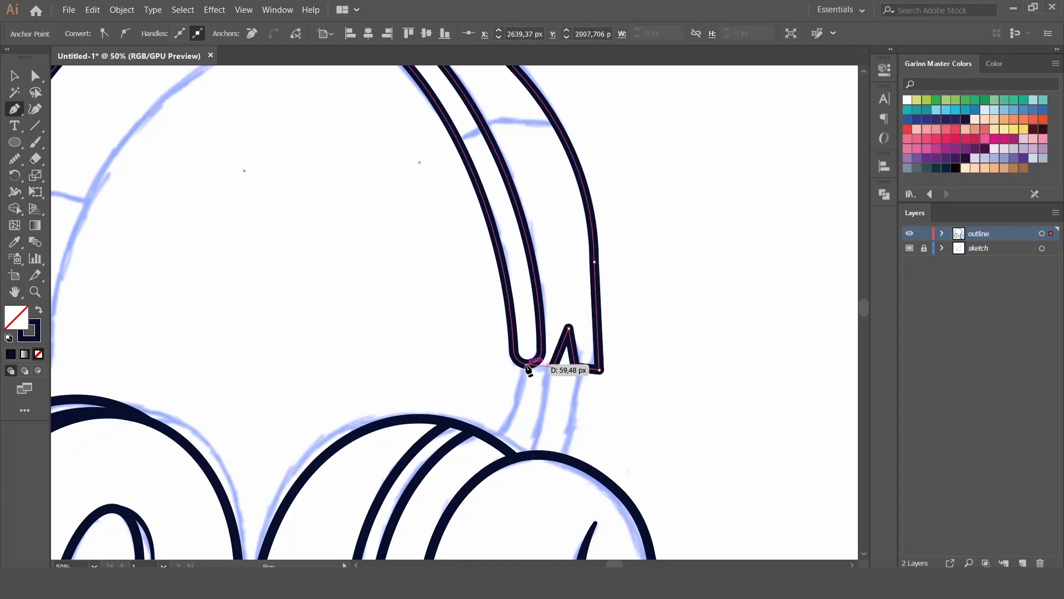
left_click(528, 367)
left_click(399, 197, "ctrl")
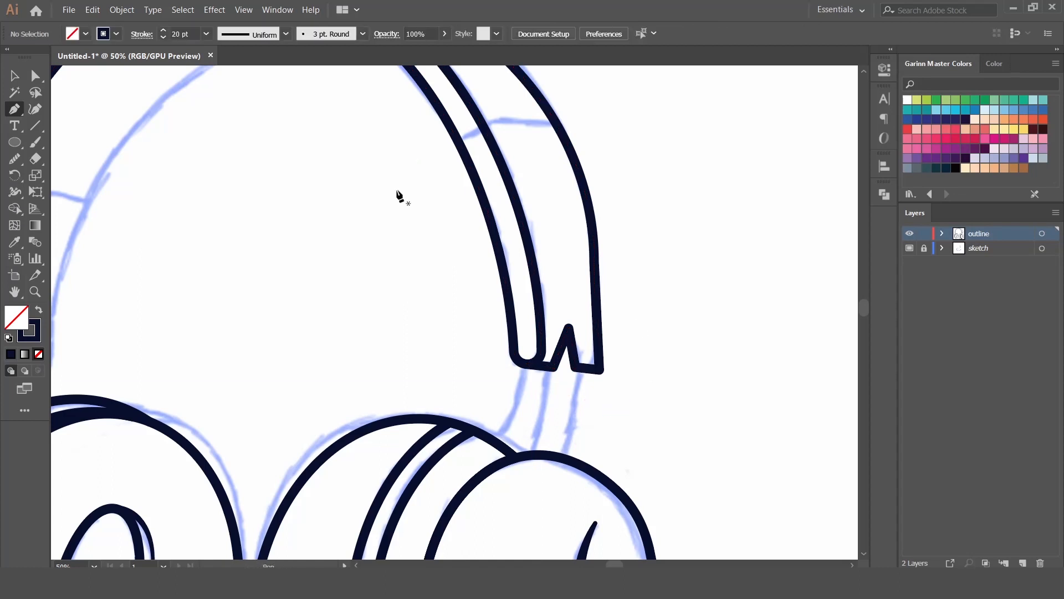
Step: Curve the extended side of the outer right outline to the sketch, then smooth that side and its lower outer corner
left_click(35, 108)
left_click(598, 287)
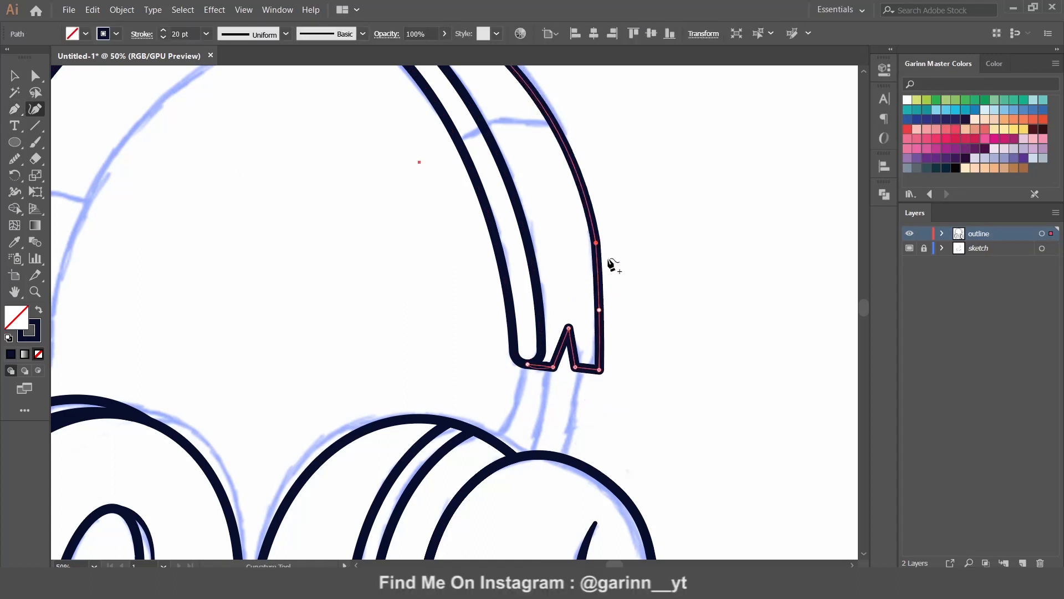
left_click(657, 295, "ctrl")
left_click(14, 159)
left_click(602, 363, "ctrl")
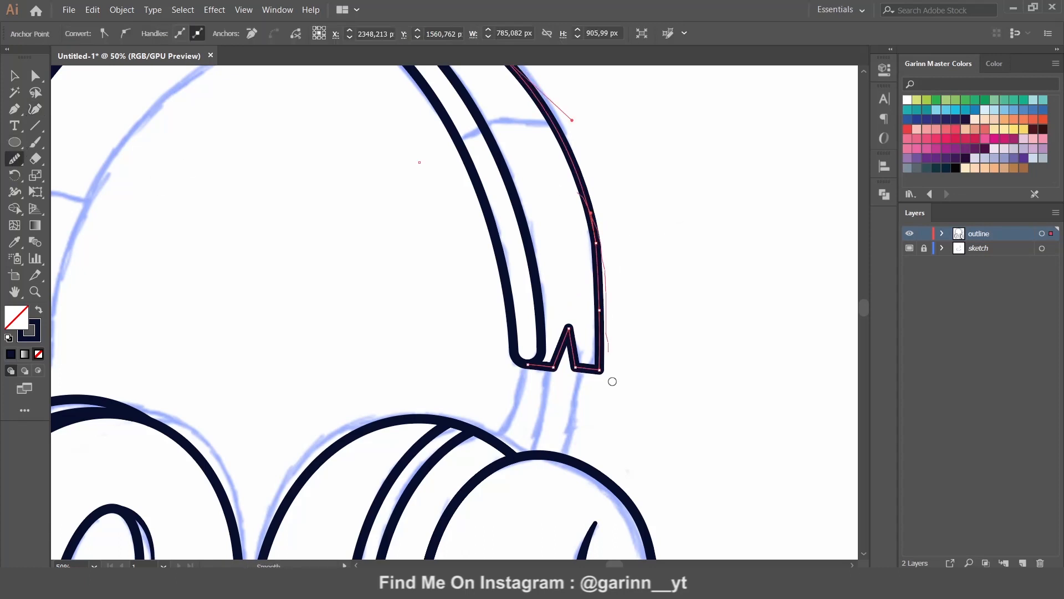
mouse_move(627, 228)
left_mouse_down()
mouse_move(668, 371)
mouse_move(643, 233)
left_mouse_up()
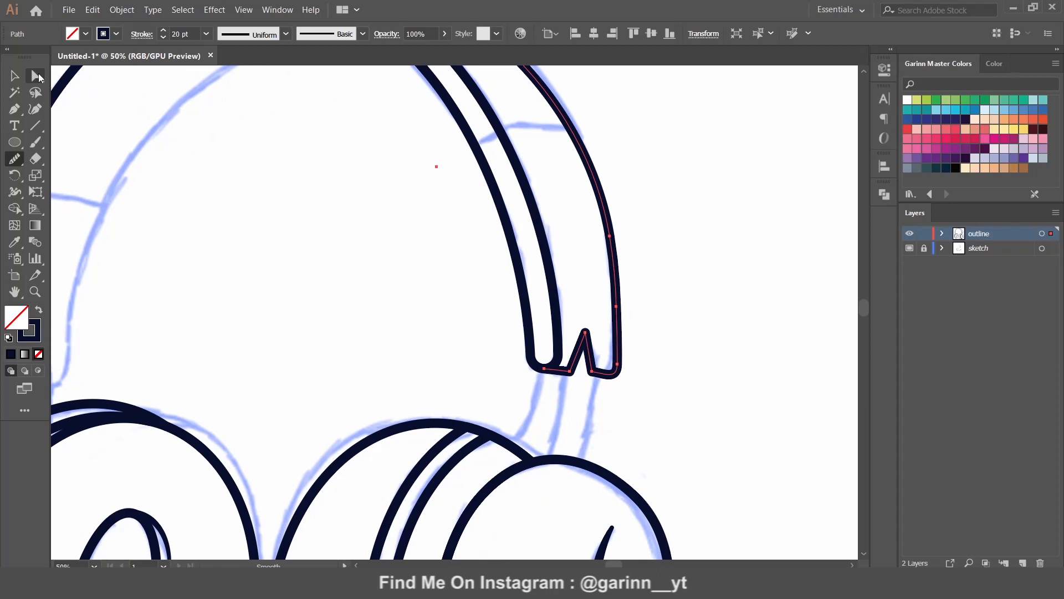
Step: Round the corners of the notch in the headband's right lower edge
left_click(39, 78)
mouse_move(603, 366)
left_mouse_down()
mouse_move(614, 279)
mouse_move(607, 377)
left_mouse_up()
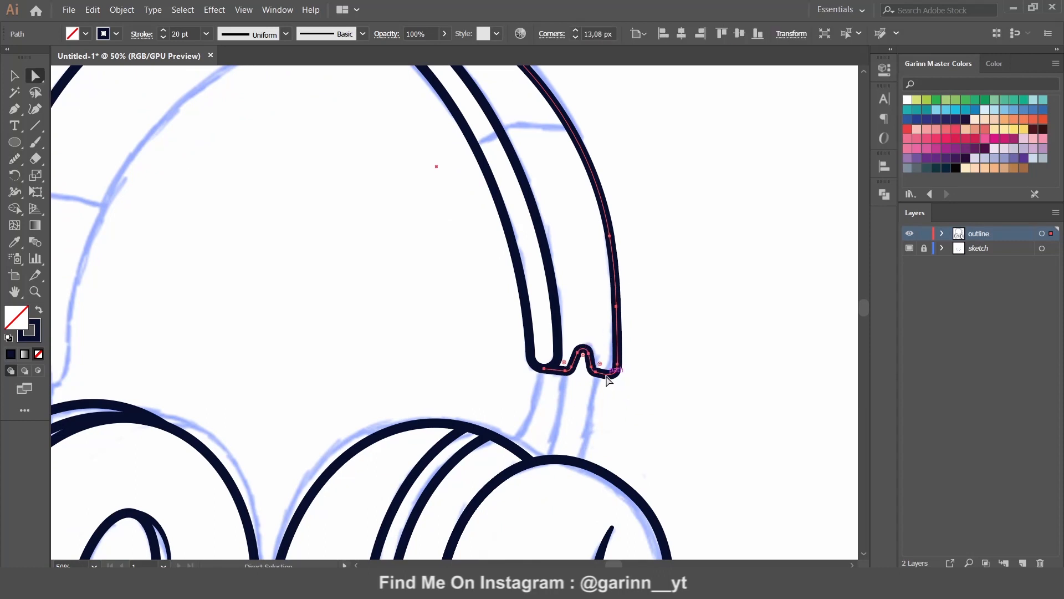
Step: Draw a large ellipse for the headband's inner arch and fit its top and left side to the sketch
left_click(686, 371)
key("ctrl+minus")
key("ctrl+minus")
key("ctrl+plus")
key("ctrl+plus")
key("ctrl+minus")
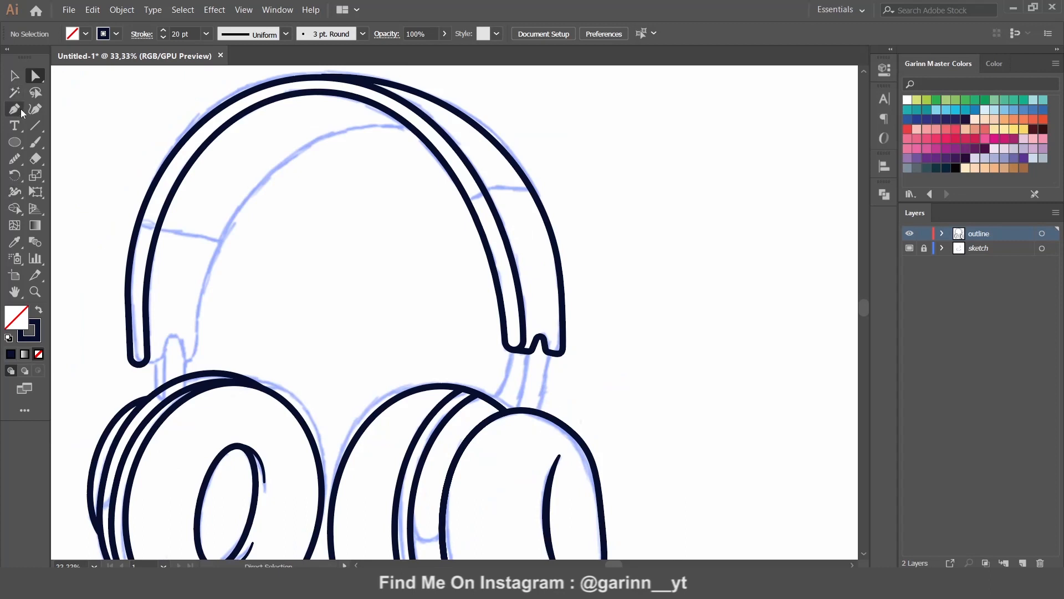
left_click(15, 142)
left_click_drag(226, 138, 533, 449)
left_click(15, 75)
left_click_drag(381, 138, 380, 126)
mouse_move(231, 294)
left_mouse_down()
mouse_move(304, 291)
mouse_move(218, 299)
left_mouse_up()
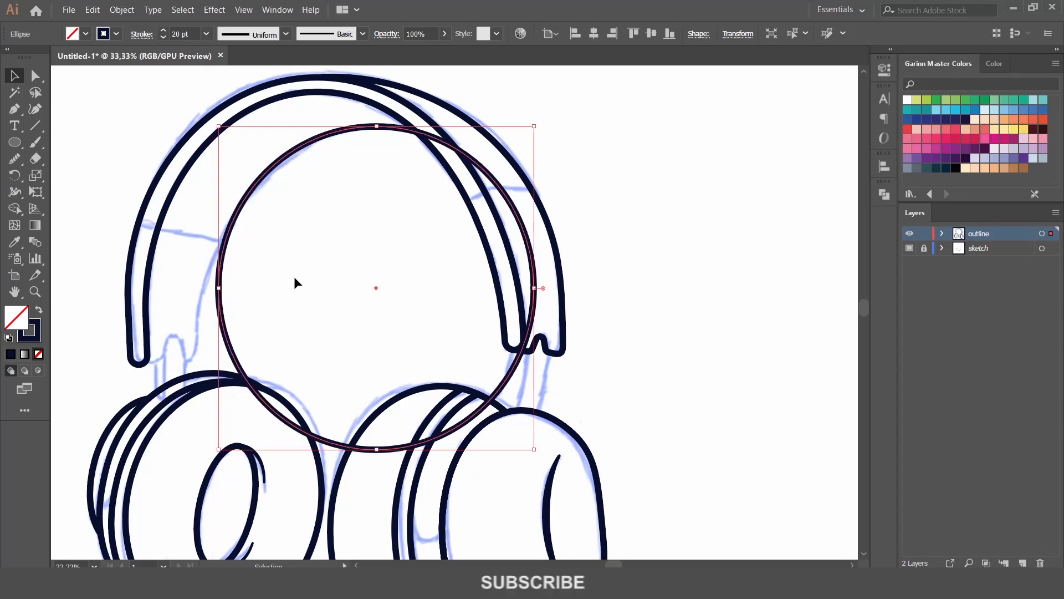
Step: Add an anchor on the ellipse's upper left curve and delete its left and bottom anchors to leave an upper arc
left_click(16, 111)
left_click(233, 221)
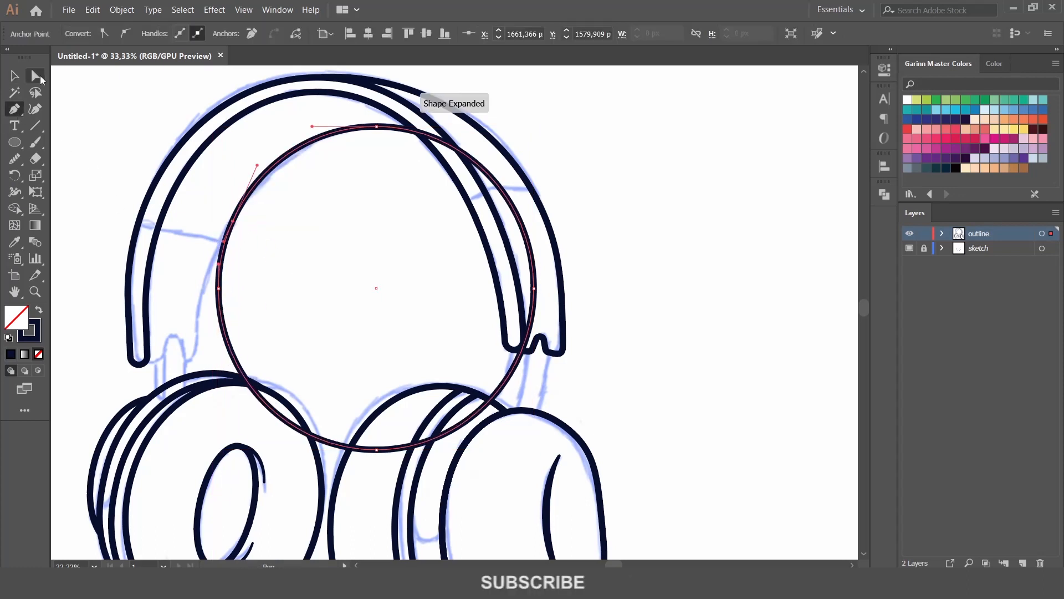
left_click(35, 76)
left_click(377, 450)
key("Delete")
left_click(219, 288)
key("Delete")
left_click(535, 289)
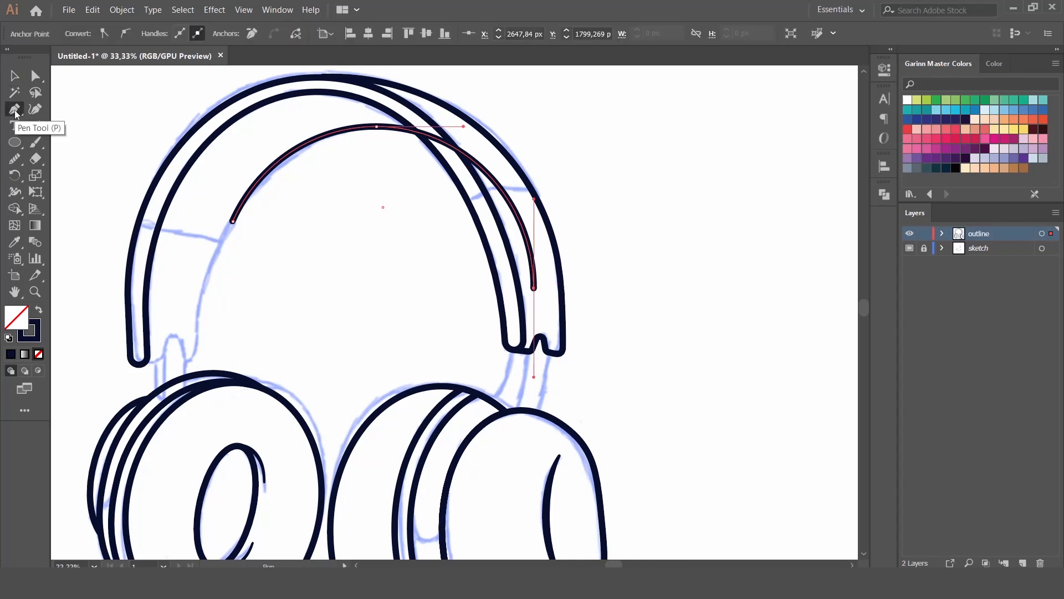
Step: Trim the new arc where it crosses and passes the band with Shape Builder, so it ends at the band's inner edge
left_click(15, 76)
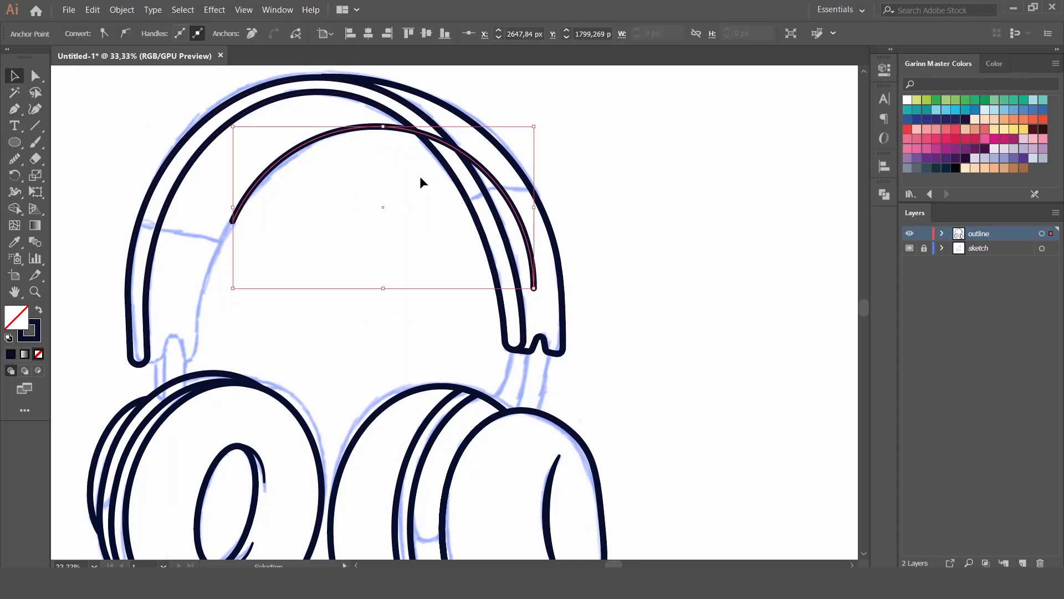
left_click(447, 167, "shift")
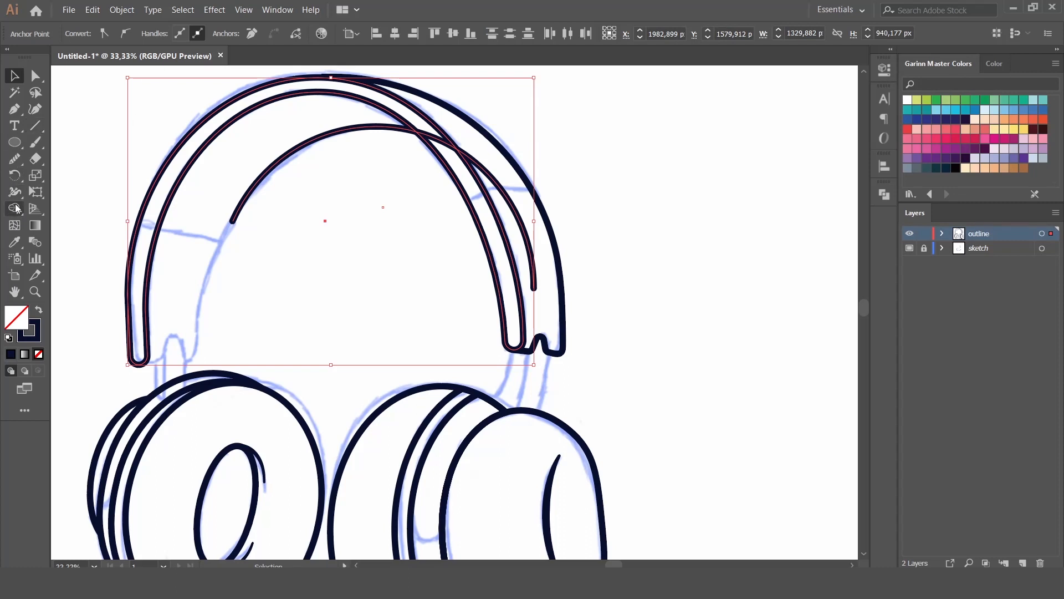
left_click(15, 207)
left_click(516, 217, "alt")
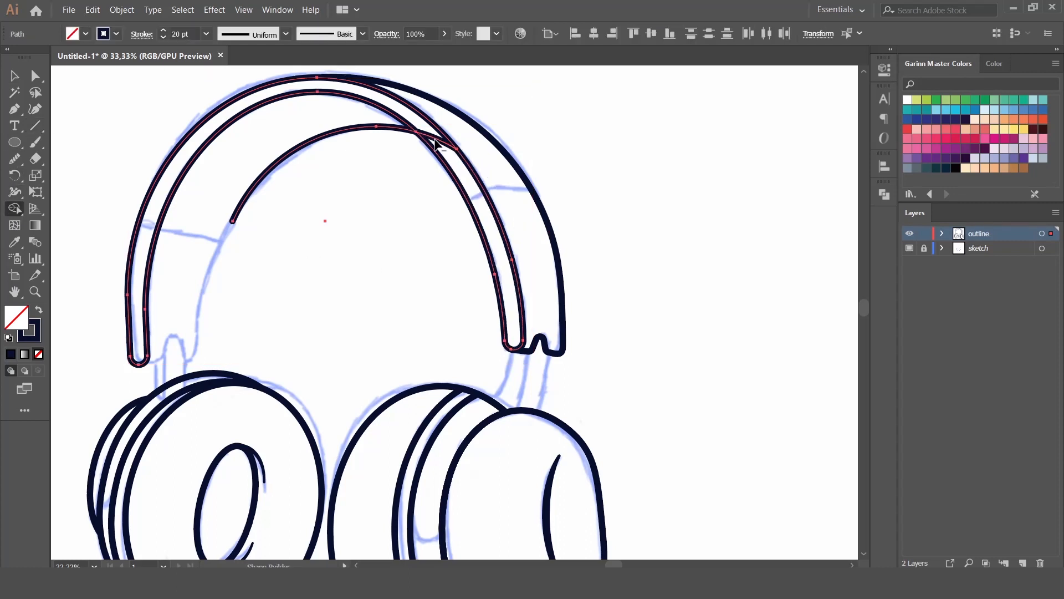
Step: Extend the inner arc down with the Pen tool and trace the left lower edge with its notch to the band's tip
left_click(233, 221)
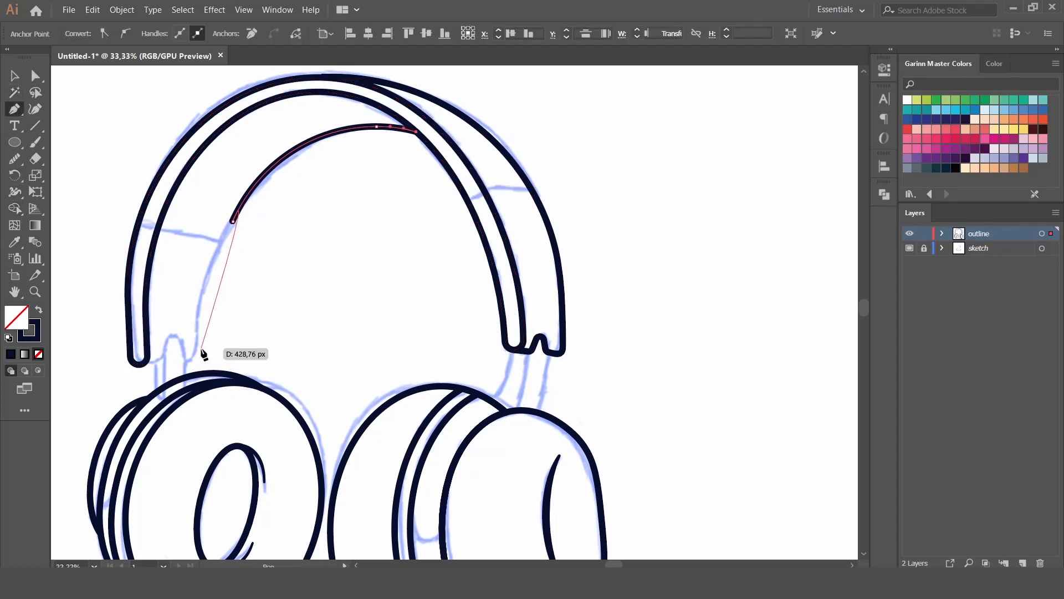
left_click(199, 358)
left_click(185, 358)
left_click(181, 329)
left_click(166, 329)
left_click(164, 359)
left_click(138, 364)
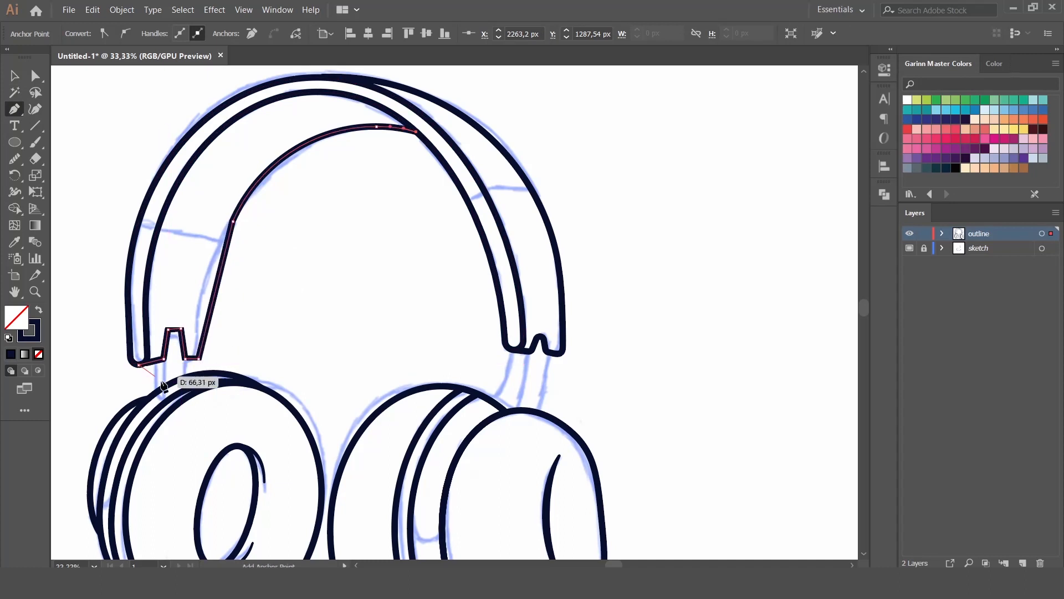
left_click(86, 251, "ctrl")
Step: Curve the extended left side of the inner arch to the sketch and smooth it with the Smooth tool
left_click(41, 111)
left_click_drag(215, 294, 203, 293)
mouse_move(232, 221)
left_mouse_down()
mouse_move(236, 208)
mouse_move(205, 290)
left_mouse_up()
left_click(15, 159)
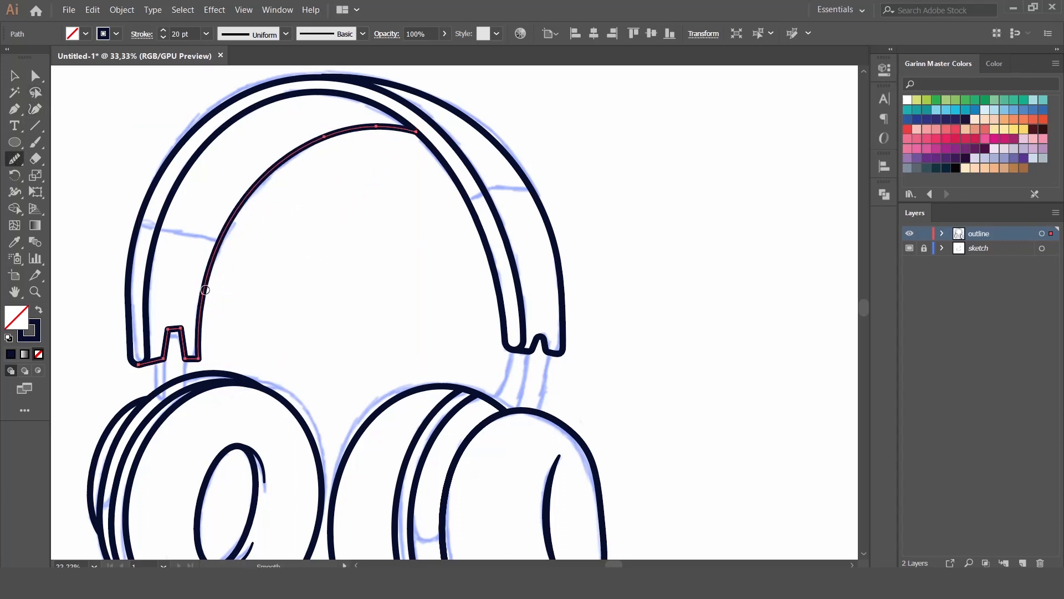
left_click_drag(382, 128, 242, 212)
left_click_drag(211, 288, 200, 341)
left_click_drag(215, 254, 197, 344)
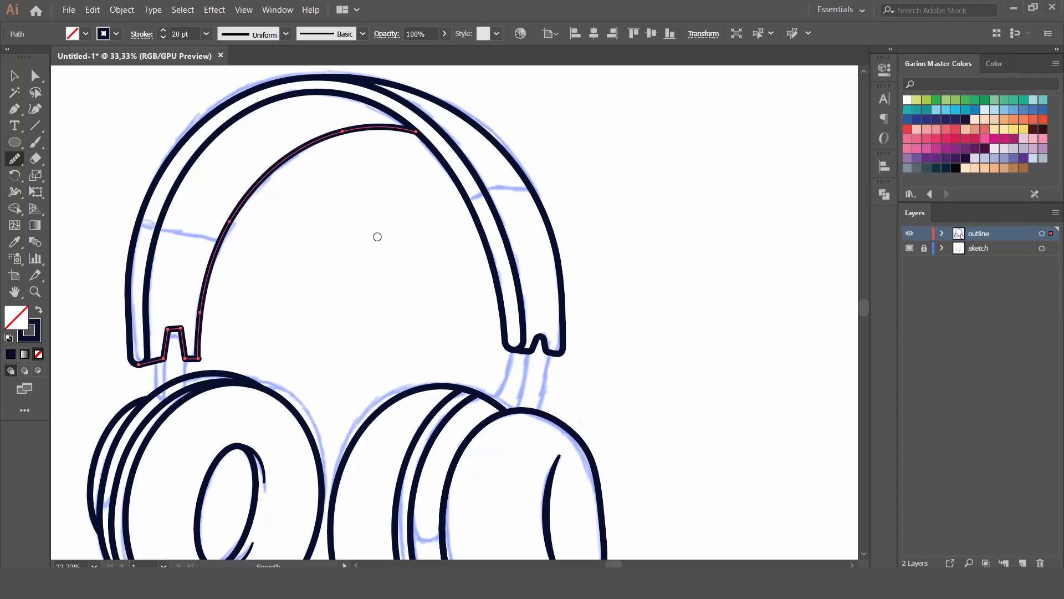
Step: Round the corners of the notch and lower edge on the headband's left side
left_click(20, 76)
left_click_drag(191, 353, 184, 332)
left_click(240, 341)
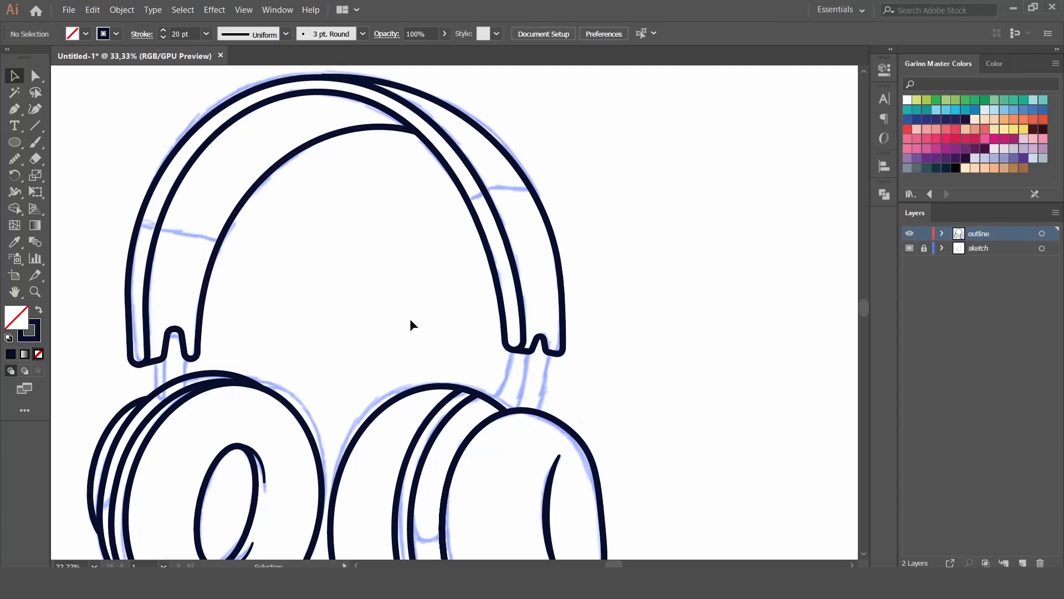
Step: Draw the seam line across the headband's left side, from the outer edge through the band to the inner arch
left_click(12, 109)
key("ctrl+=")
left_click_drag(216, 207, 488, 286)
left_click(251, 257)
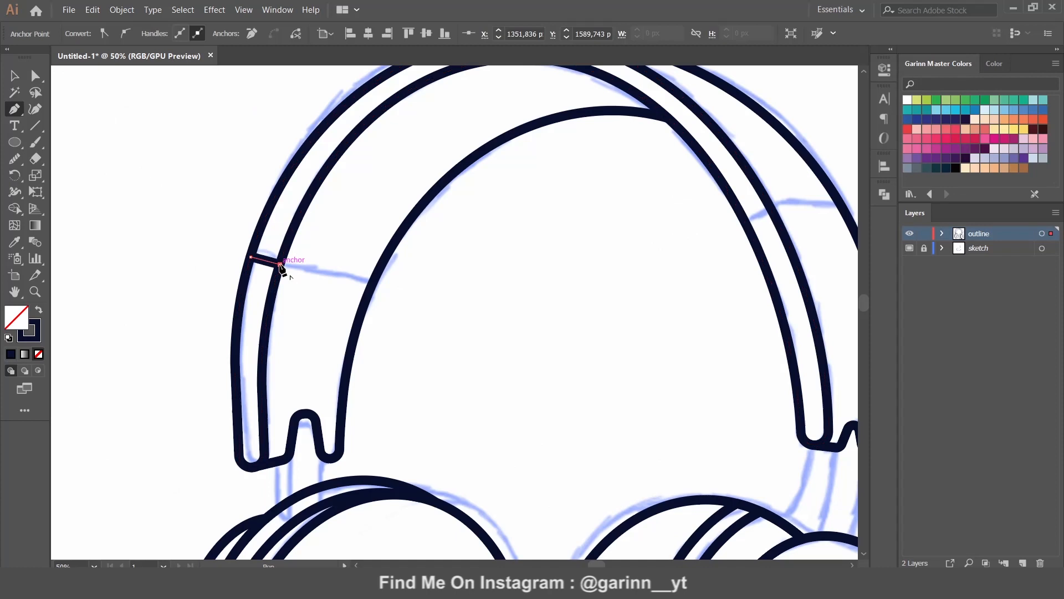
left_click(280, 265)
left_click(371, 282)
left_click_drag(566, 255, 384, 311)
left_click(526, 307, "ctrl")
Step: Draw the bent seam line across the headband's right side, from the band's inner edge to the outer outline
left_click(566, 280)
left_click(588, 265)
left_click(659, 264)
left_click(486, 369, "ctrl")
Step: Set the stroke weight of both headband seam lines to 10 pt
key("ctrl+minus")
key("ctrl+minus")
key("ctrl+minus")
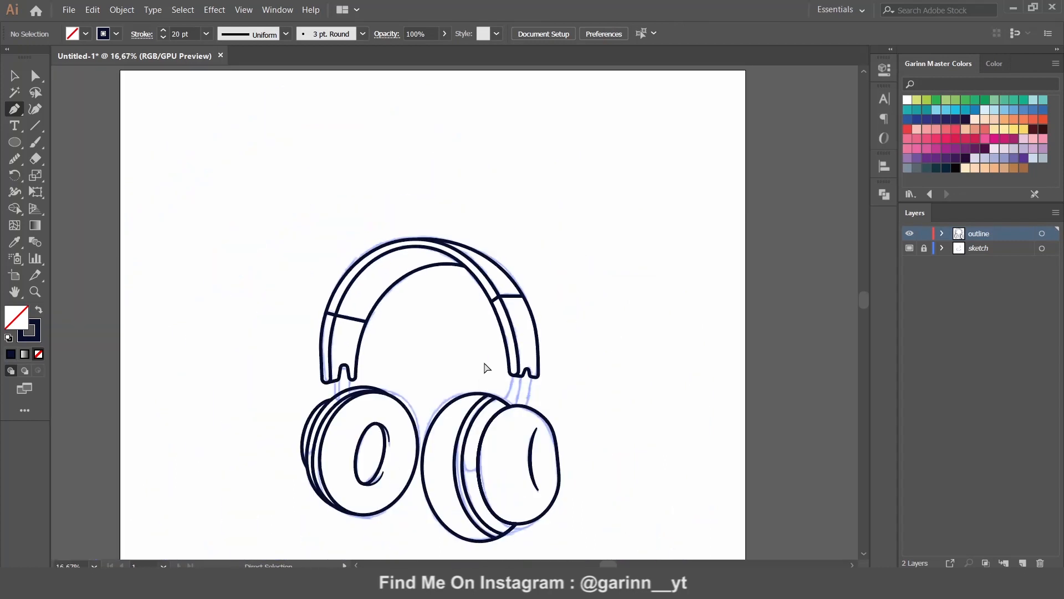
key("ctrl+equal")
left_click(14, 78)
left_click(269, 319)
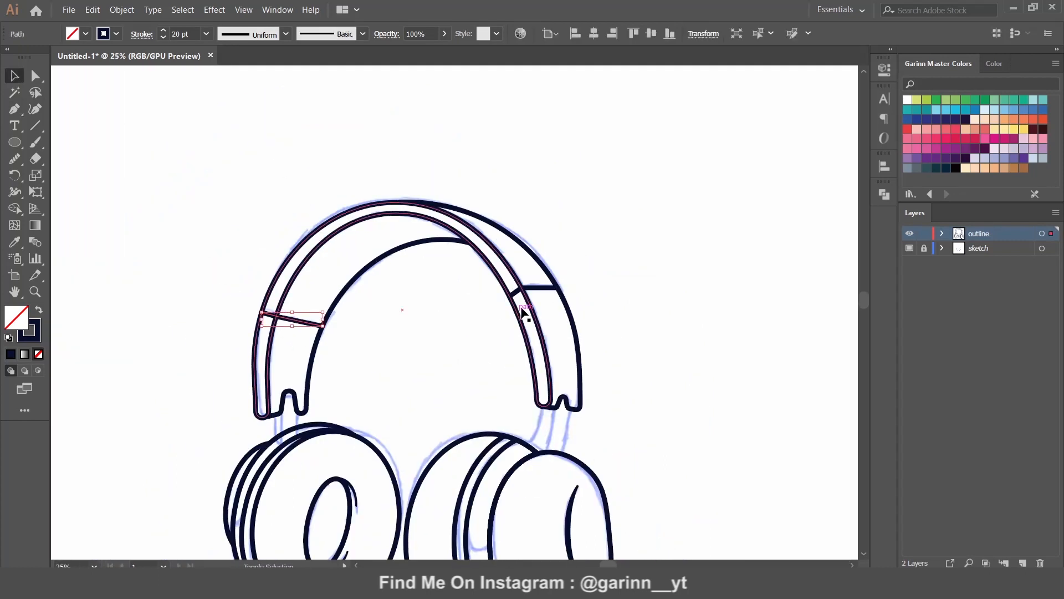
left_click(541, 288, "shift")
left_click(180, 34)
type("10")
key("Return")
left_click(317, 270)
Step: Draw a narrow closed four-sided shape with the Pen tool for the left connector's side, from the headband's lower edge to the ear cup
left_click_drag(416, 403, 464, 287)
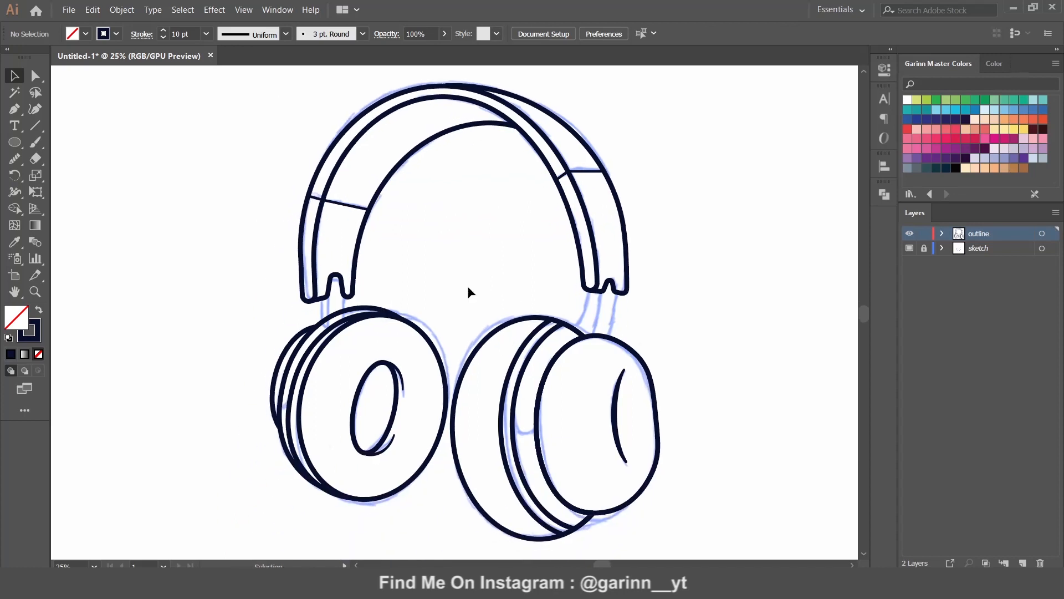
key("ctrl+equal")
key("ctrl+equal")
key("ctrl+equal")
left_click_drag(358, 292, 601, 249)
key("p")
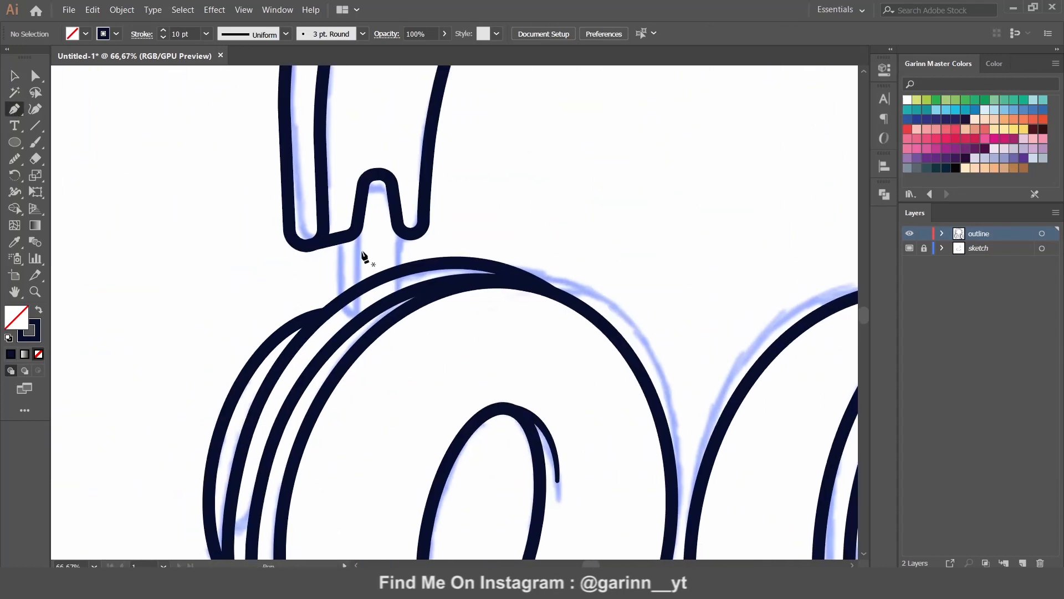
left_click(353, 233)
left_click(358, 322)
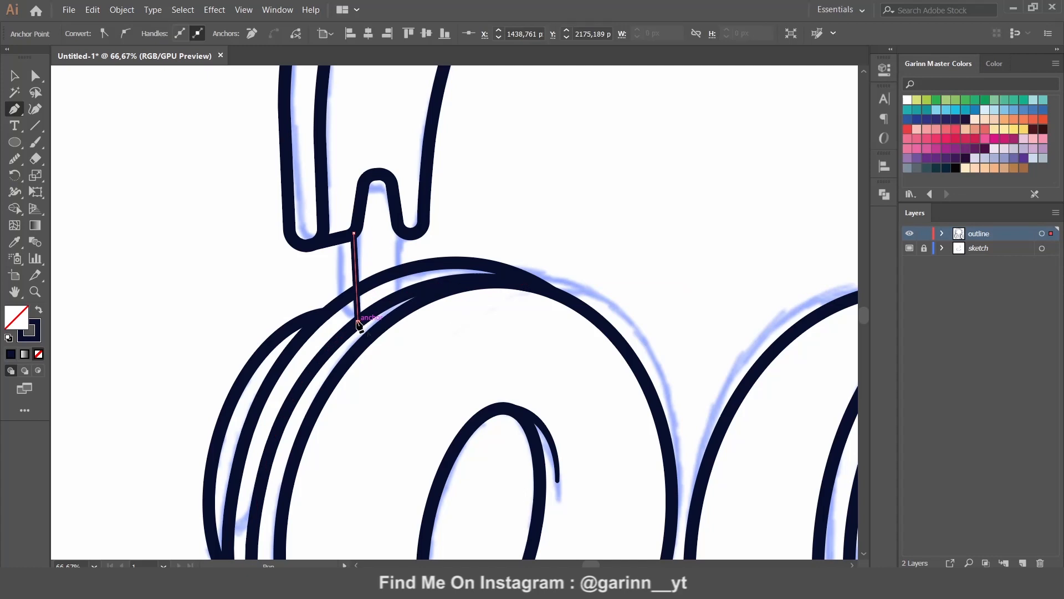
left_click(340, 303)
left_click(337, 233)
left_click(354, 234)
Step: Set the left connector side's stroke to 20 pt and trim the ear cup arc crossing it with Shape Builder
left_click(14, 76)
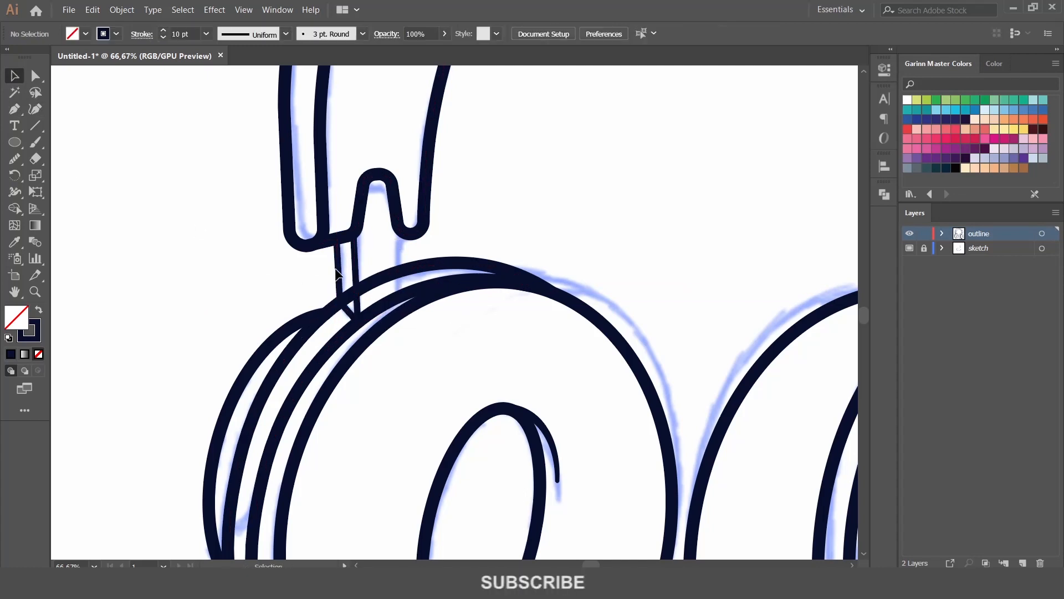
left_click(163, 36)
type("20")
key("Return")
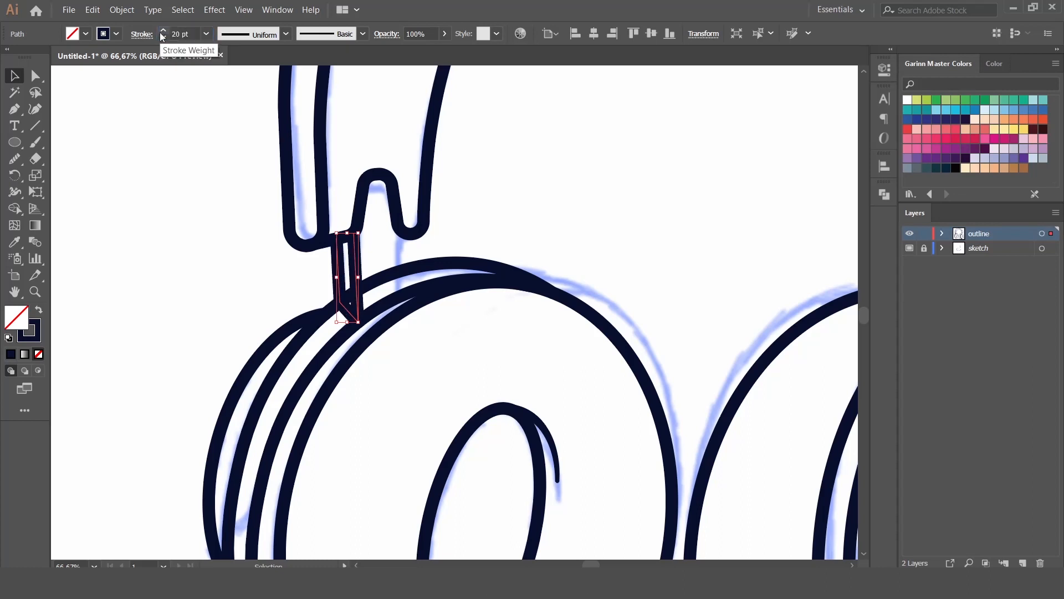
left_click(252, 298)
left_click_drag(361, 302, 361, 303)
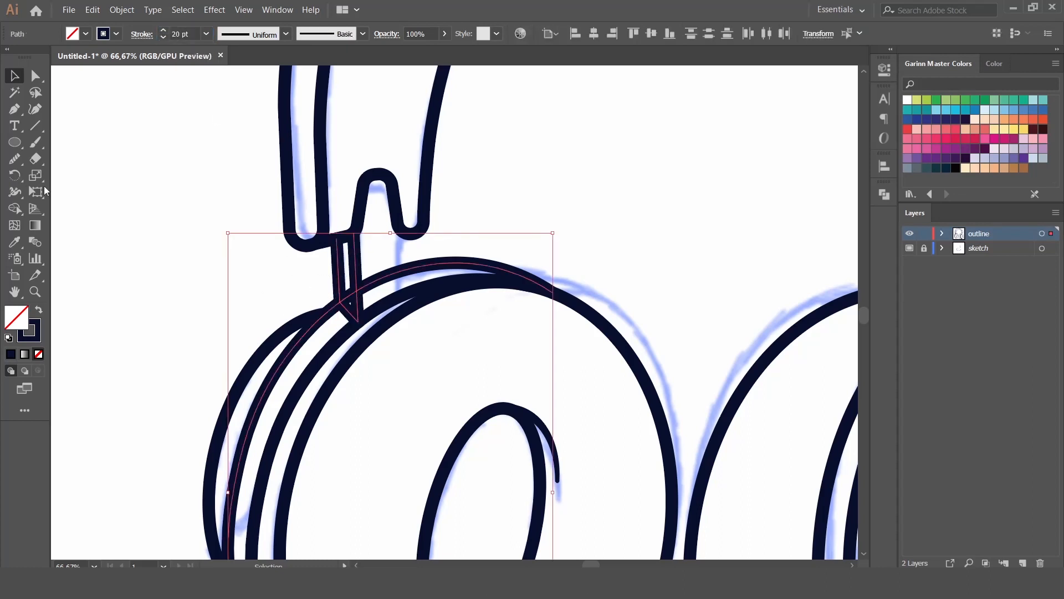
left_click(15, 209)
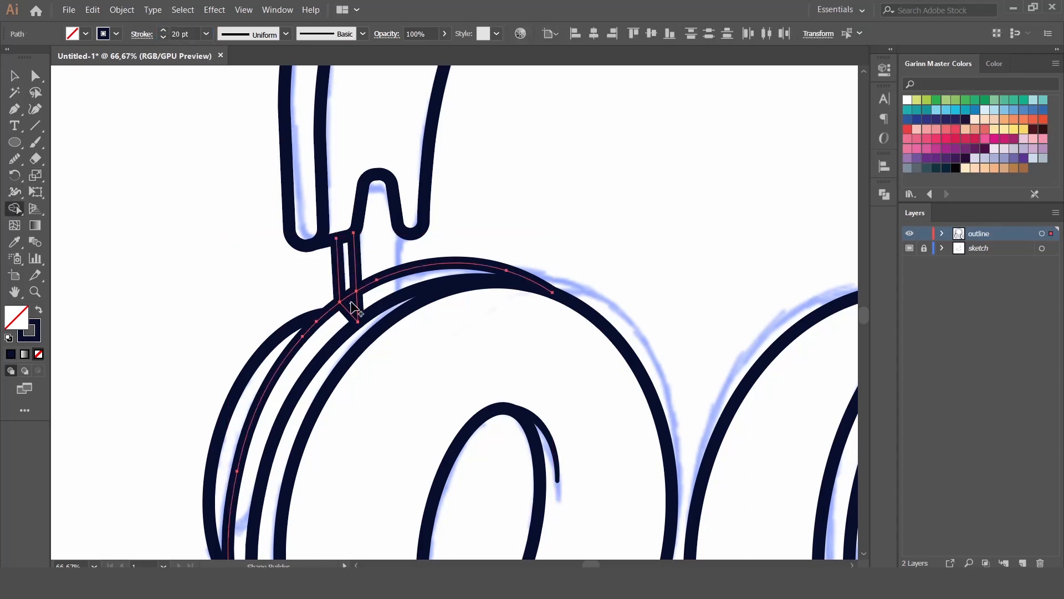
Step: Draw the left connector's inner edge as a straight line from the notch down to the ear cup
left_click(14, 109)
left_click(400, 229)
left_click(400, 296)
left_click(480, 229, "ctrl")
Step: Remove the ear cup arc segment crossing the left connector's front face with Shape Builder
left_click(14, 76)
left_click_drag(285, 270, 440, 302)
left_click(14, 207)
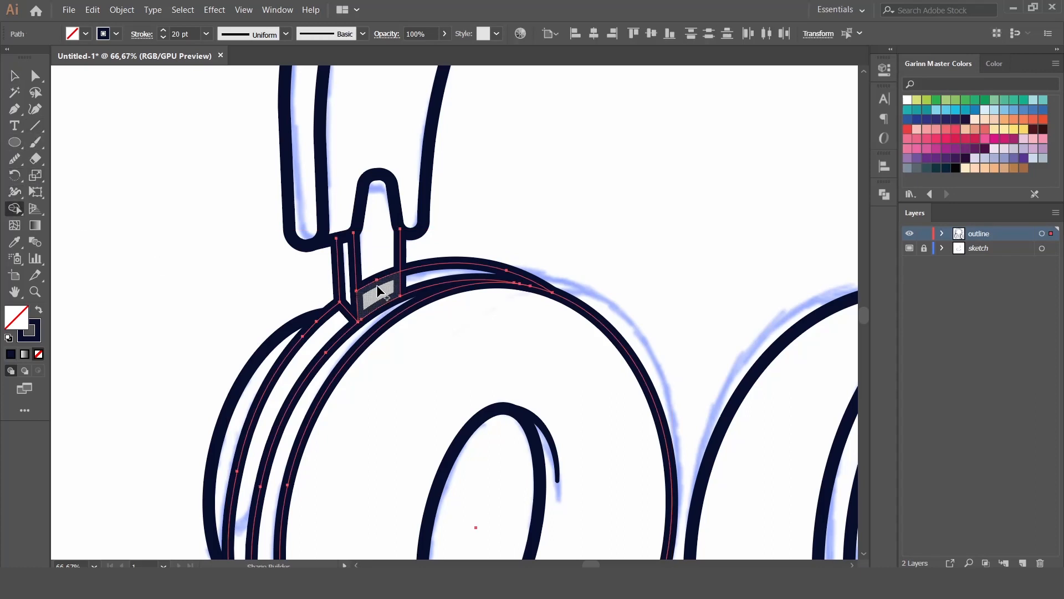
left_click(379, 285)
left_click(15, 76)
left_click(550, 160)
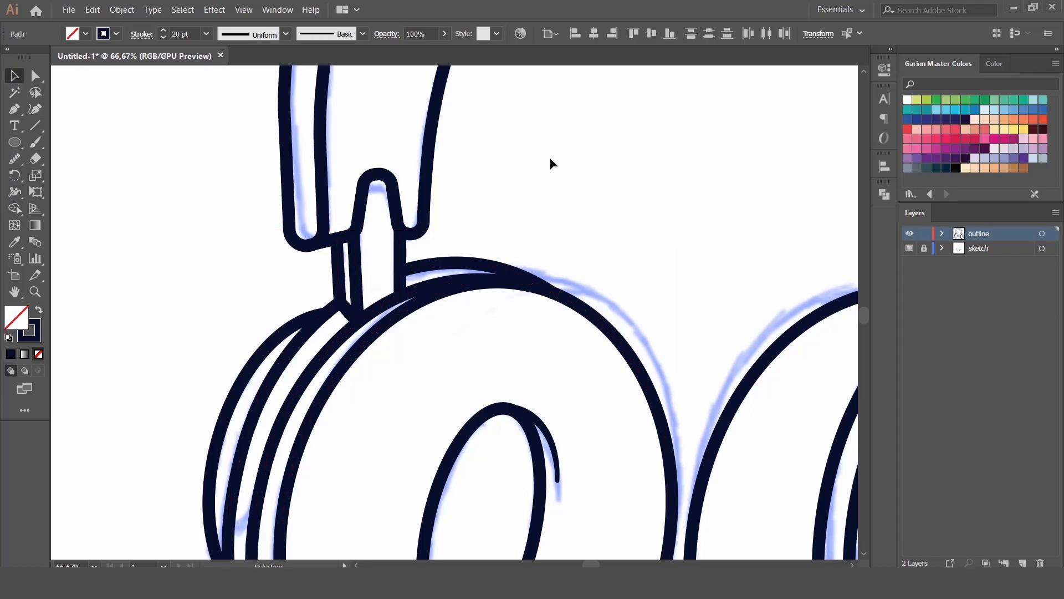
Step: Draw the right connector's left and middle lines from the headband's lower edge down to the ear cup's two outline corners
left_click_drag(693, 246, 487, 229)
left_click_drag(817, 241, 506, 245)
key("p")
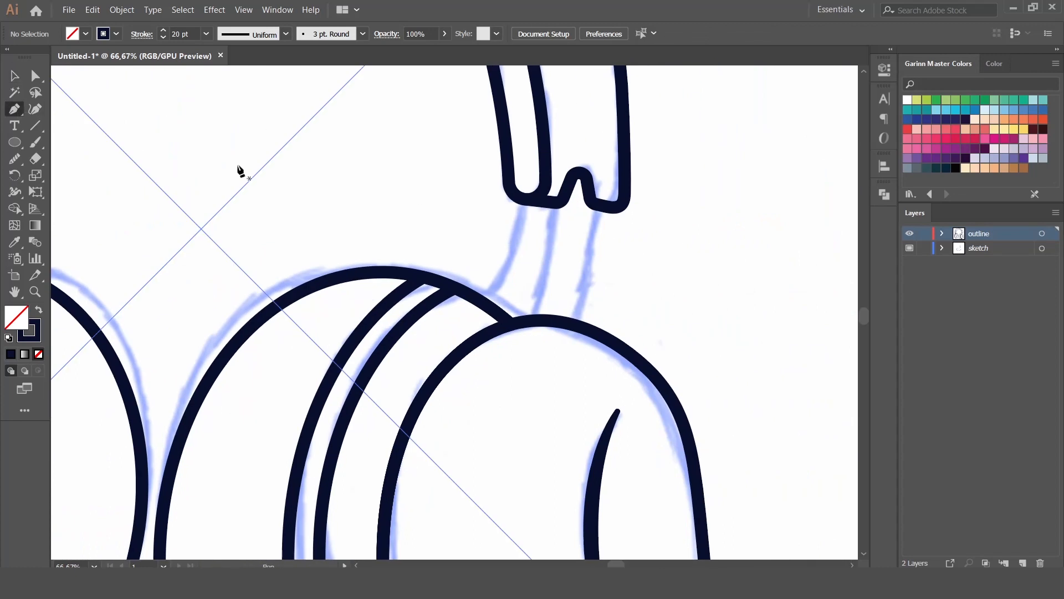
left_click(520, 197)
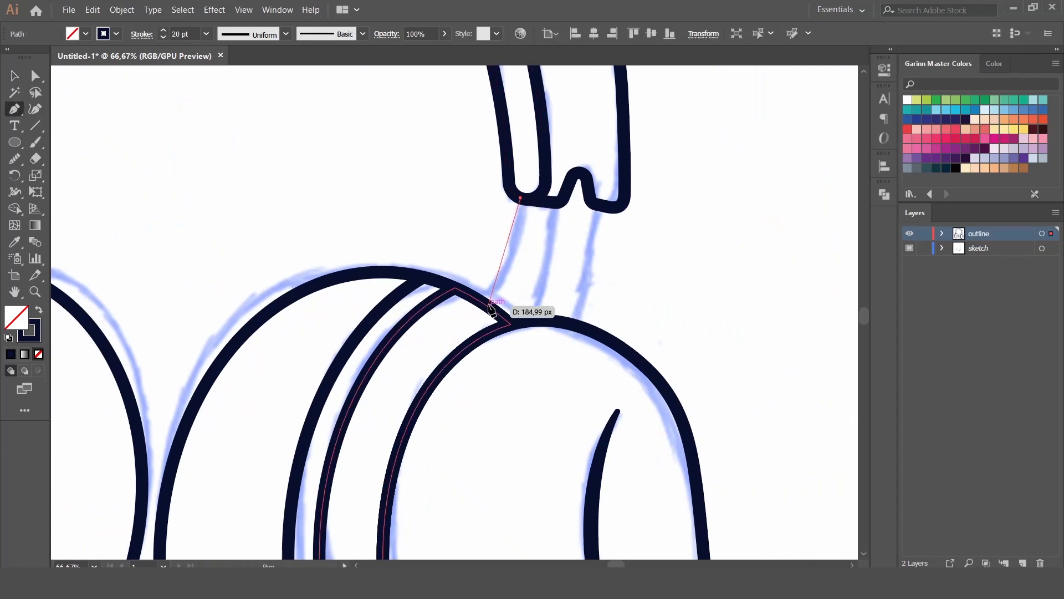
left_click(456, 287)
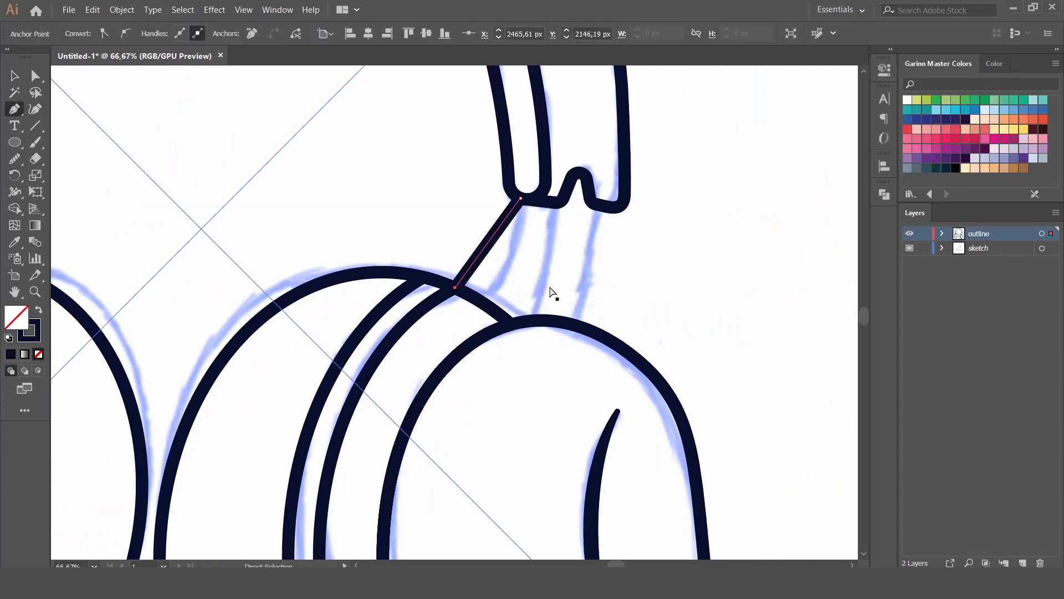
left_click(551, 228, "ctrl")
left_click(555, 203)
left_click(509, 321)
left_click(554, 280, "ctrl")
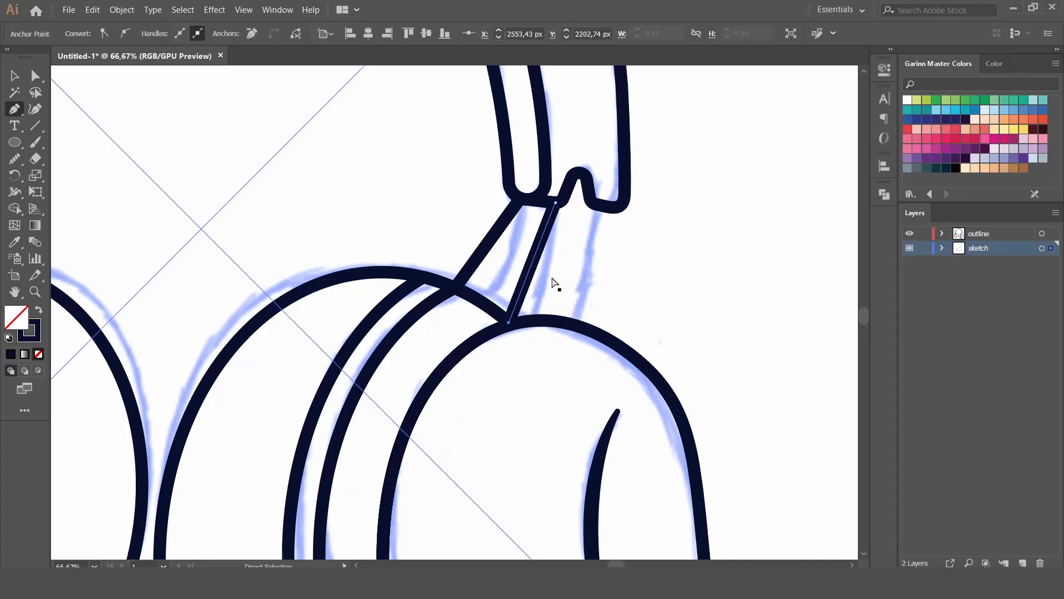
Step: Try to draw the right connector's outer line from the notch down to the ear cup
left_click(596, 204)
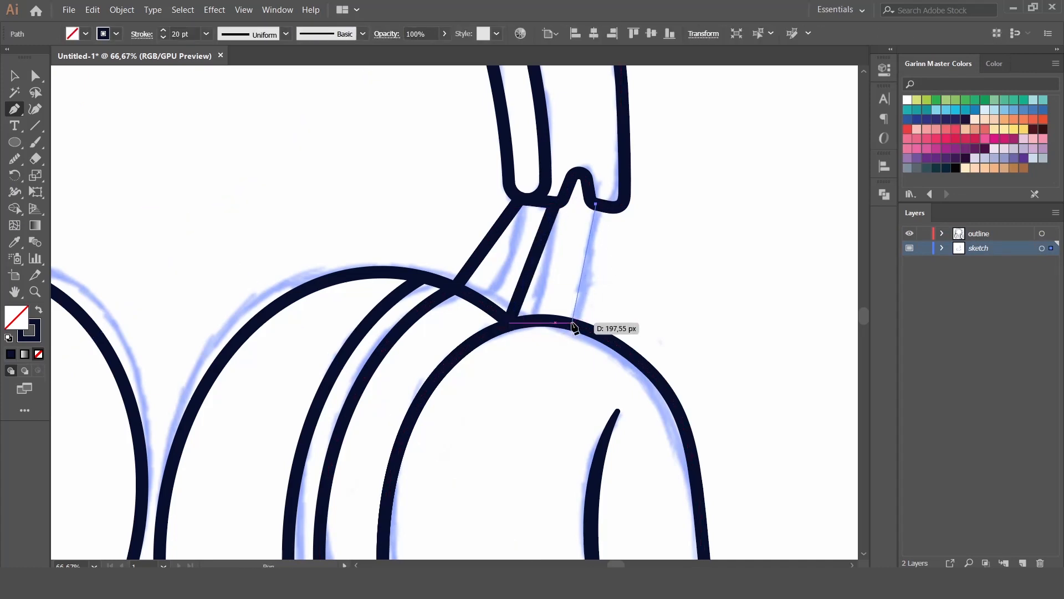
left_click_drag(574, 323, 601, 314)
left_click(687, 292, "ctrl")
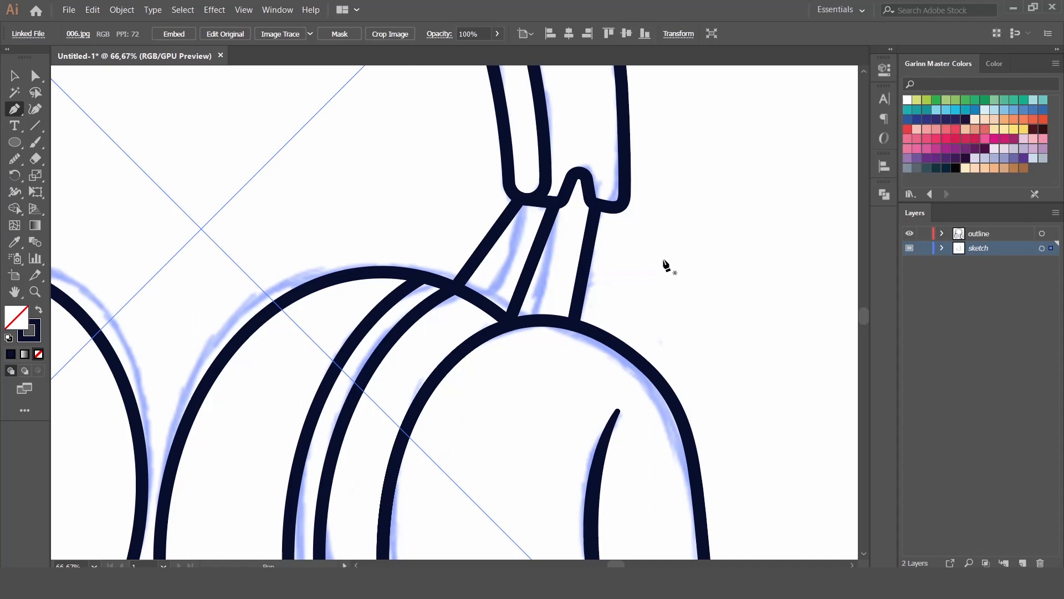
key("ctrl+z")
key("ctrl+z")
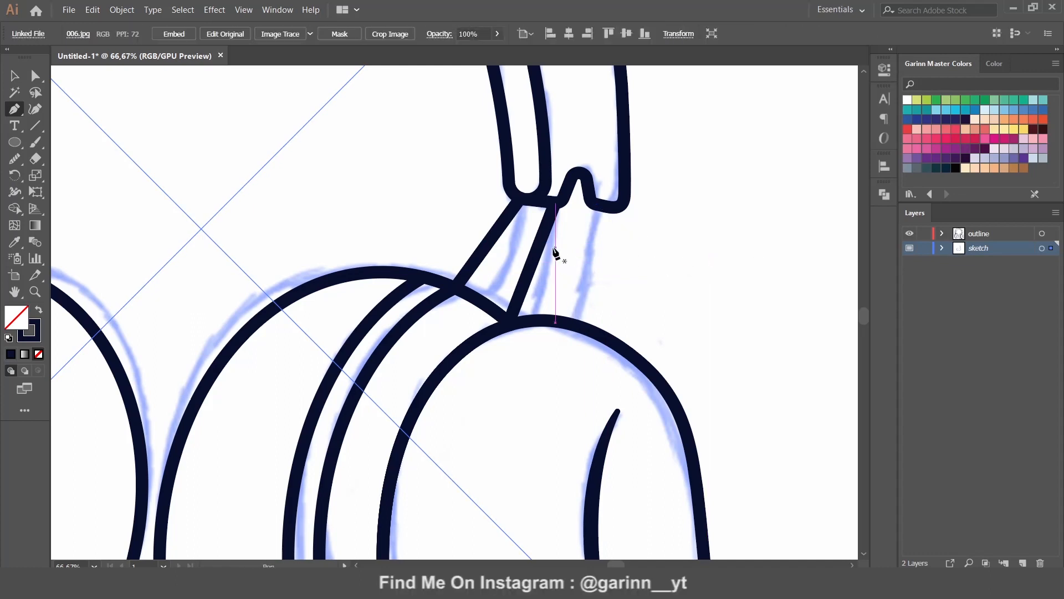
Step: Check which layer holds the connector lines, make the outline layer active and lock the sketch layer
left_click(14, 76)
left_click(541, 244)
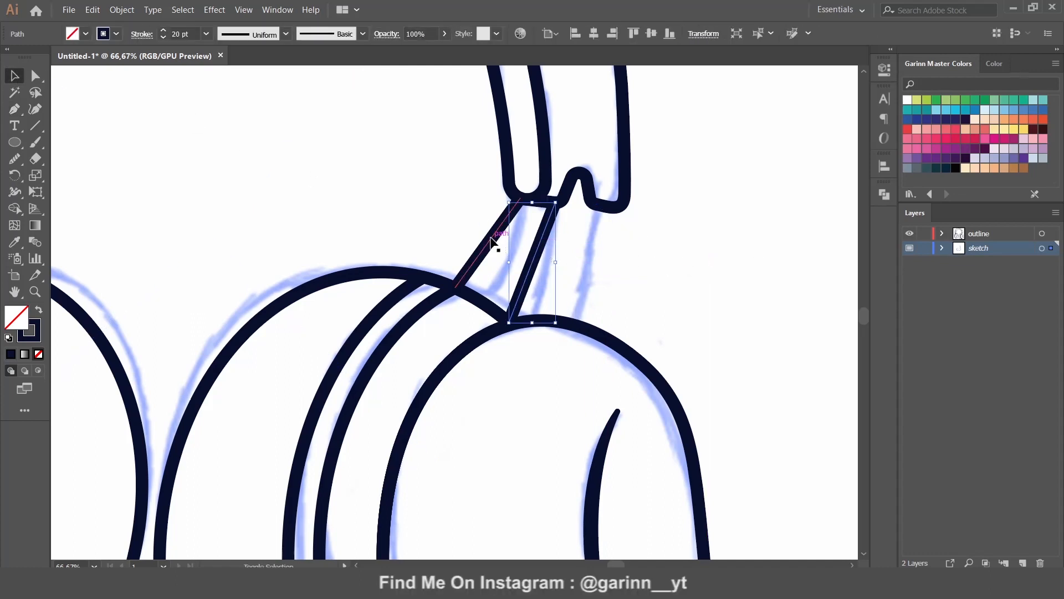
left_click(1042, 248)
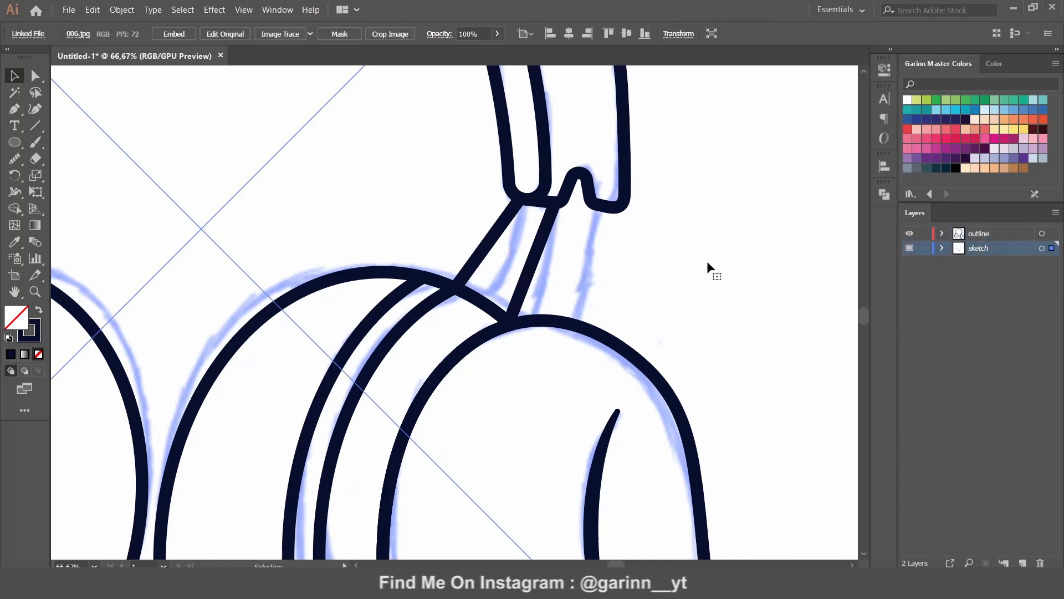
left_click(909, 248)
left_click(910, 250)
left_click(994, 233)
left_click(1051, 234)
left_click(924, 249)
Step: Draw the right connector's outer edge on the outline layer, straight from the notch down to the ear cup
mouse_move(332, 208)
left_mouse_down()
mouse_move(642, 261)
mouse_move(315, 221)
left_mouse_up()
key("p")
key("ctrl+shift+a")
left_click(577, 218)
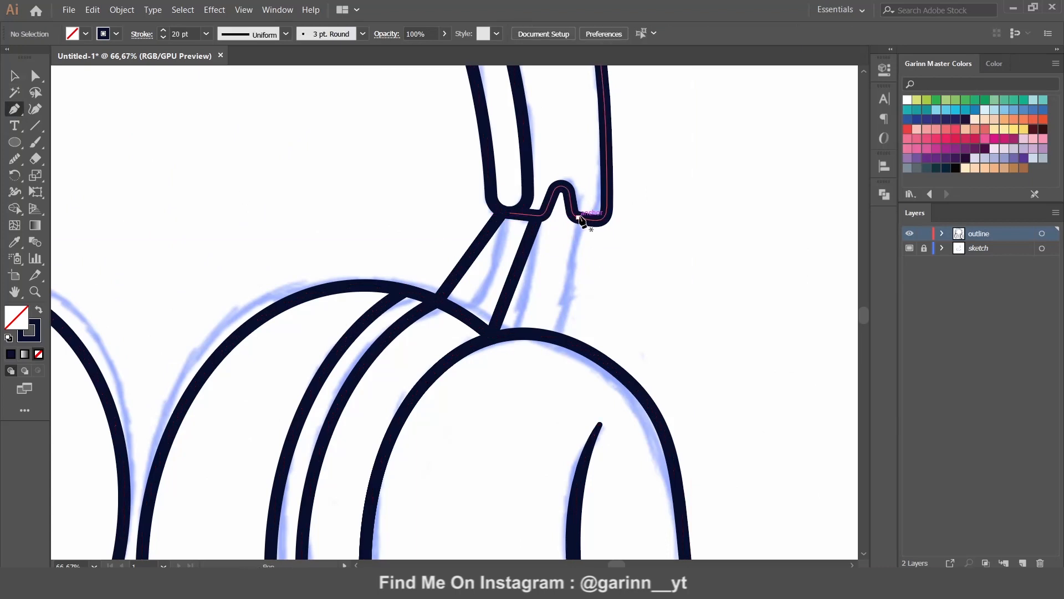
left_click(556, 332)
key("ctrl+shift+a")
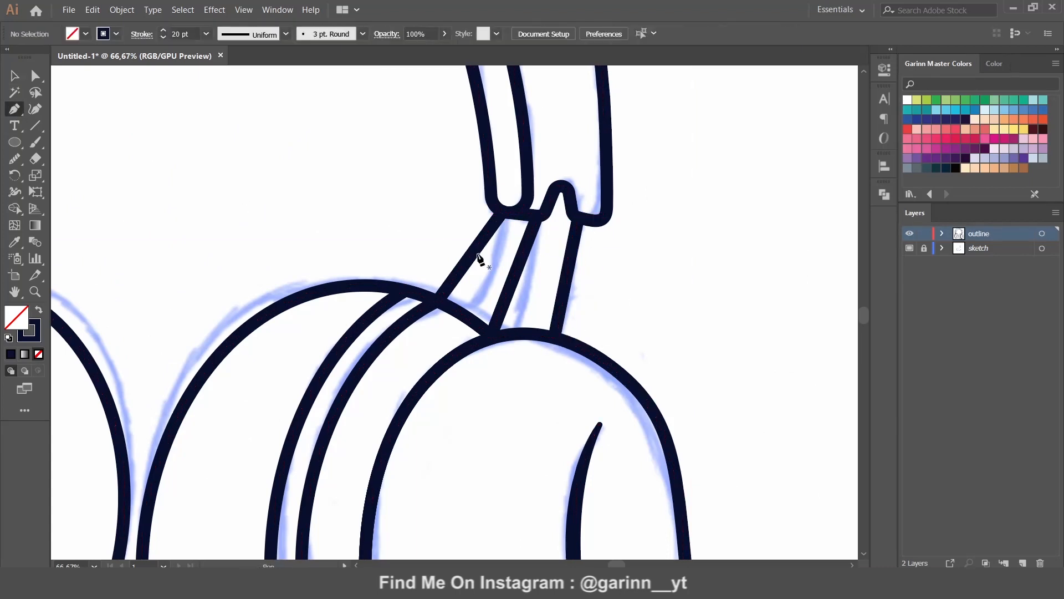
Step: Bend the right connector's three straight lines into gentle curves with the Curvature tool
left_click(35, 109)
left_click(471, 257)
key("ctrl+z")
left_click(470, 257, "ctrl")
left_click_drag(470, 256, 574, 279)
left_click(513, 278, "ctrl")
left_click(568, 280, "ctrl")
left_click(610, 279, "ctrl")
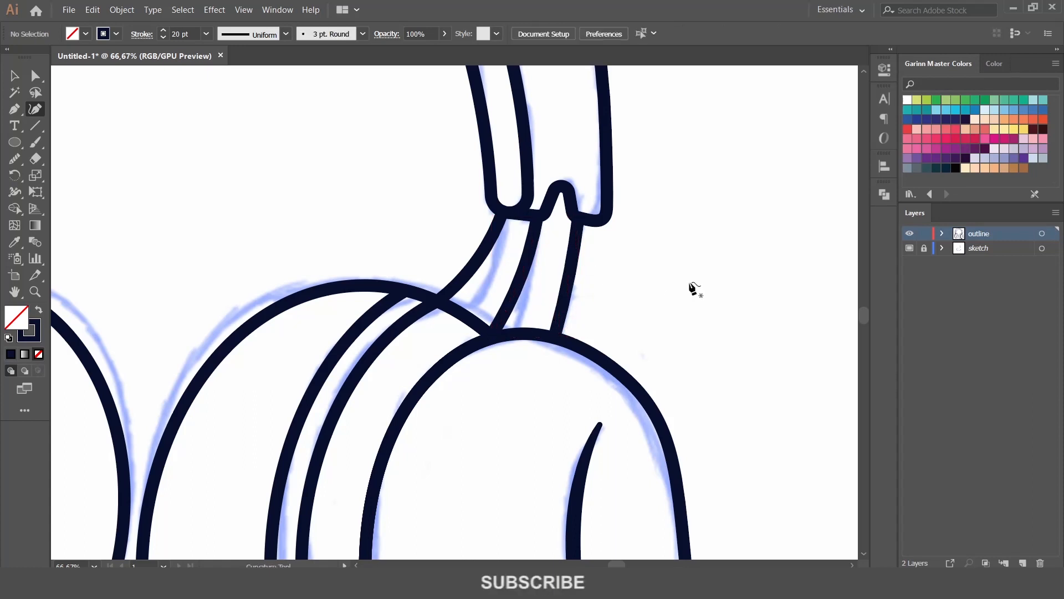
Step: Move the lower end of the right connector's left line inward along the ear cup outline and reshape its curve
key("ctrl+0")
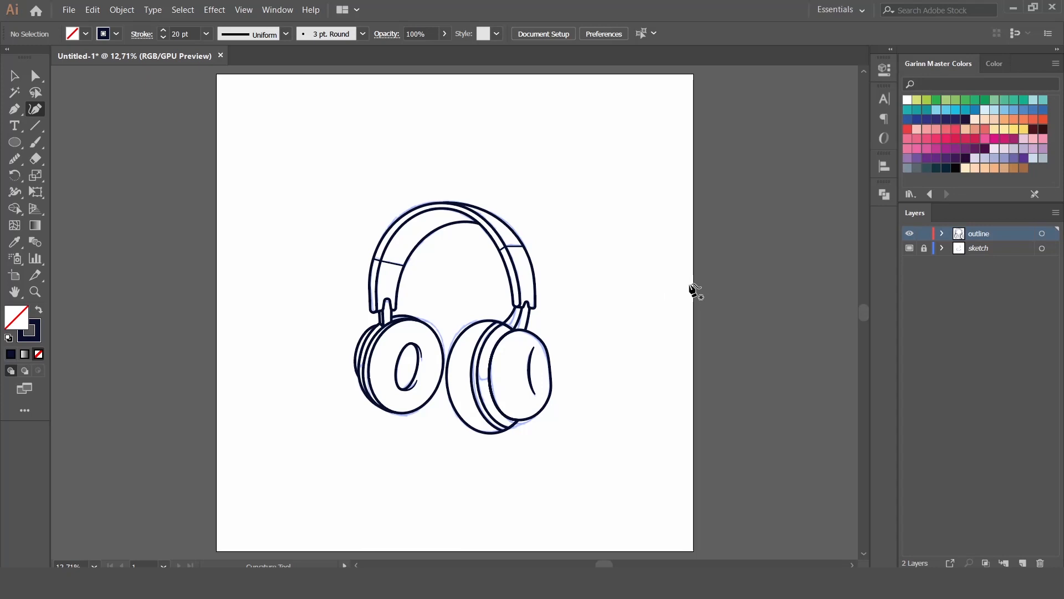
key("ctrl+plus")
key("ctrl+plus")
key("ctrl+plus")
key("ctrl+plus")
key("ctrl+plus")
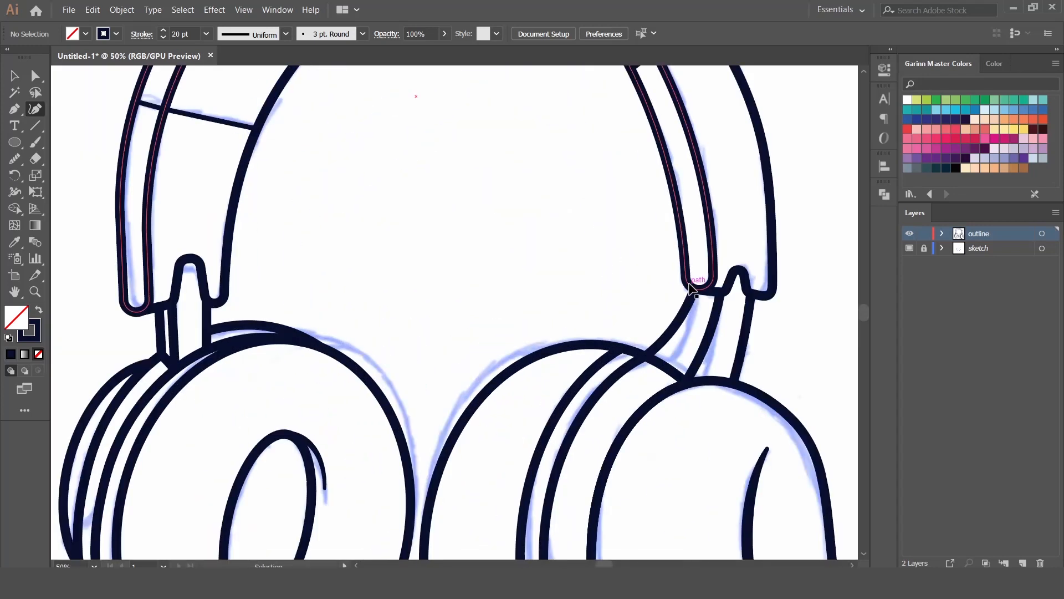
left_click_drag(690, 283, 423, 221)
left_click(35, 76)
left_click(450, 315)
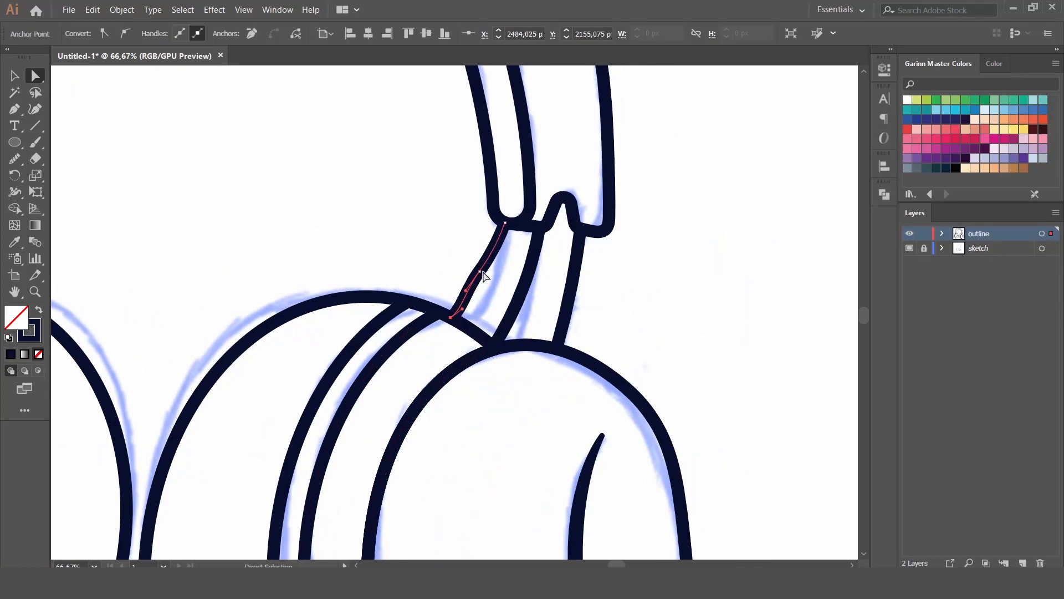
left_click(252, 34)
left_click_drag(487, 298, 485, 294)
left_click_drag(500, 235, 492, 261)
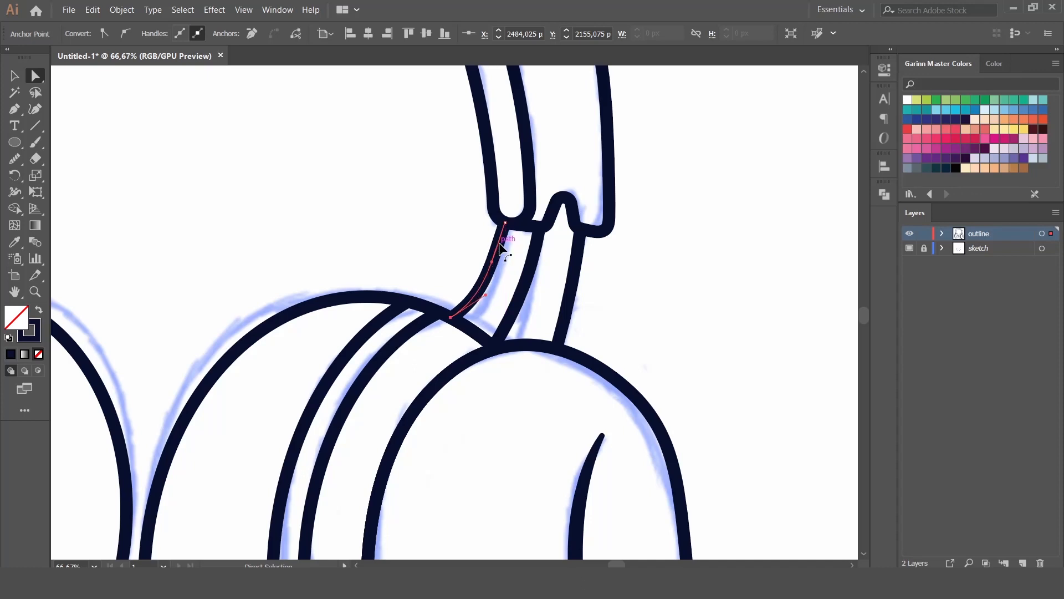
left_click(14, 159)
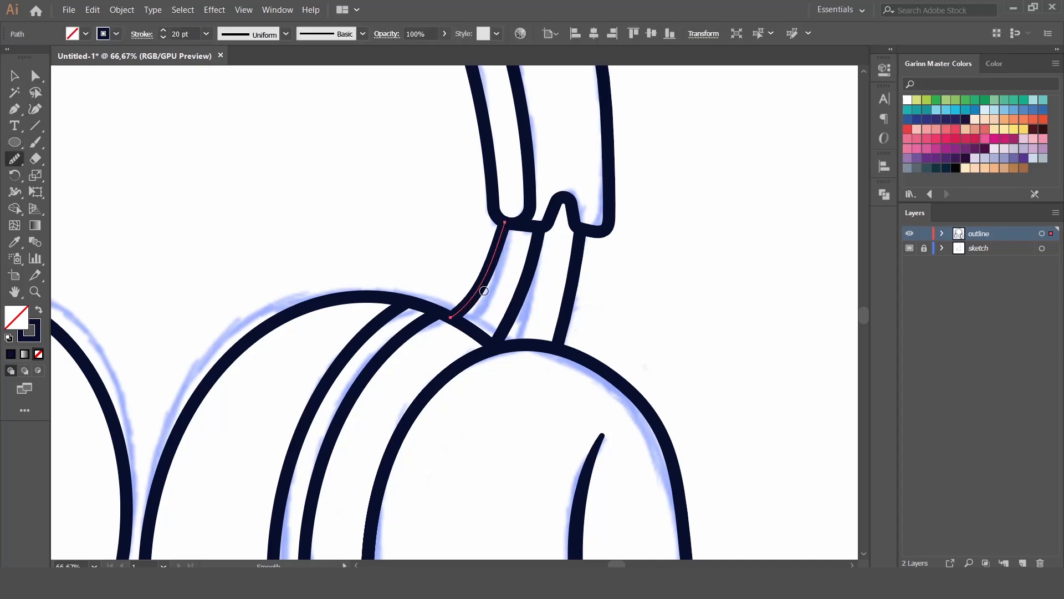
Step: Shift the lower end of the right connector's outer line inward on the ear cup and smooth it into one even curve
key("a")
left_click(556, 348)
left_click_drag(554, 351, 548, 347)
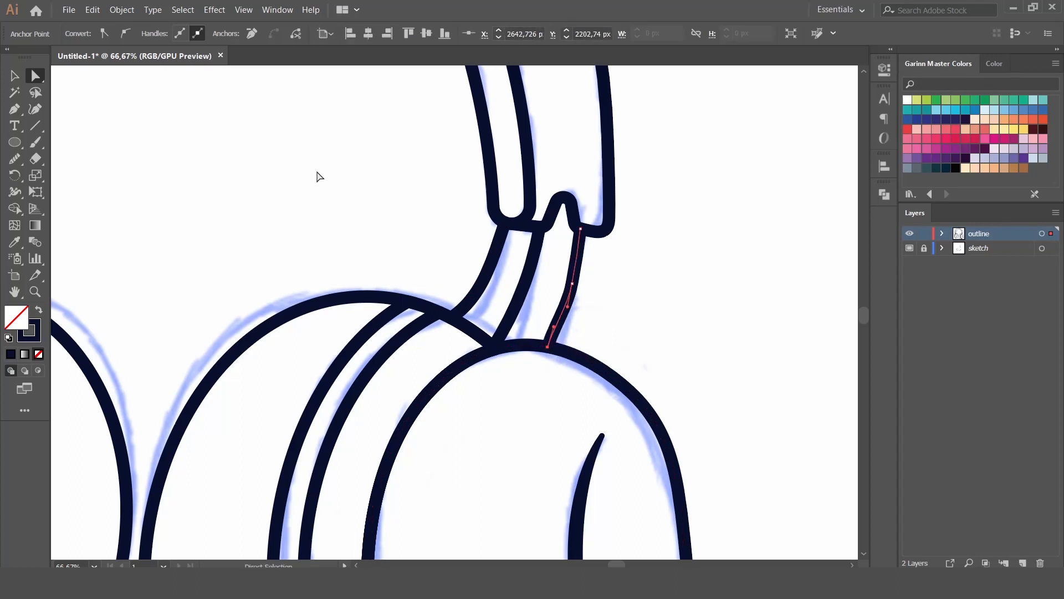
left_click(252, 37)
left_click(35, 111)
left_click_drag(563, 292, 569, 292)
key("ctrl+shift+a")
key("v")
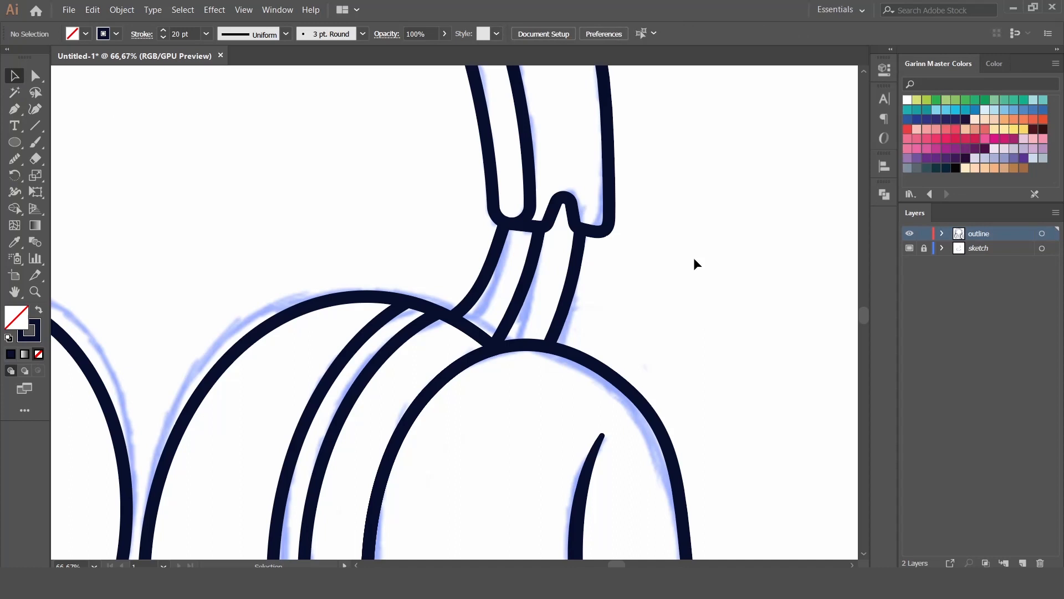
Step: Hide the sketch layer and add a layer named "colors" between the outline and sketch layers
key("ctrl+0")
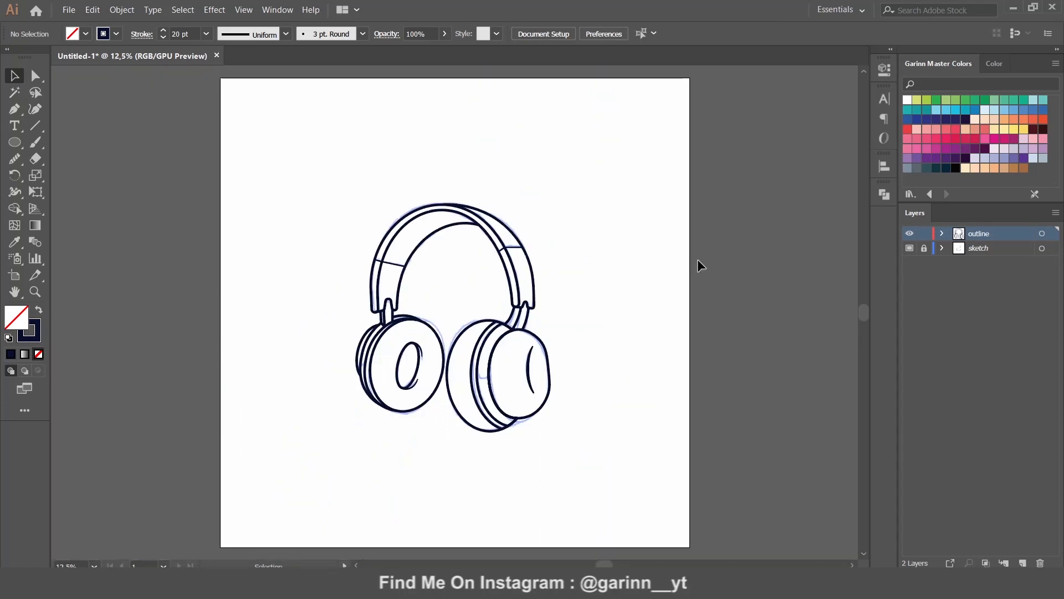
left_click(909, 248)
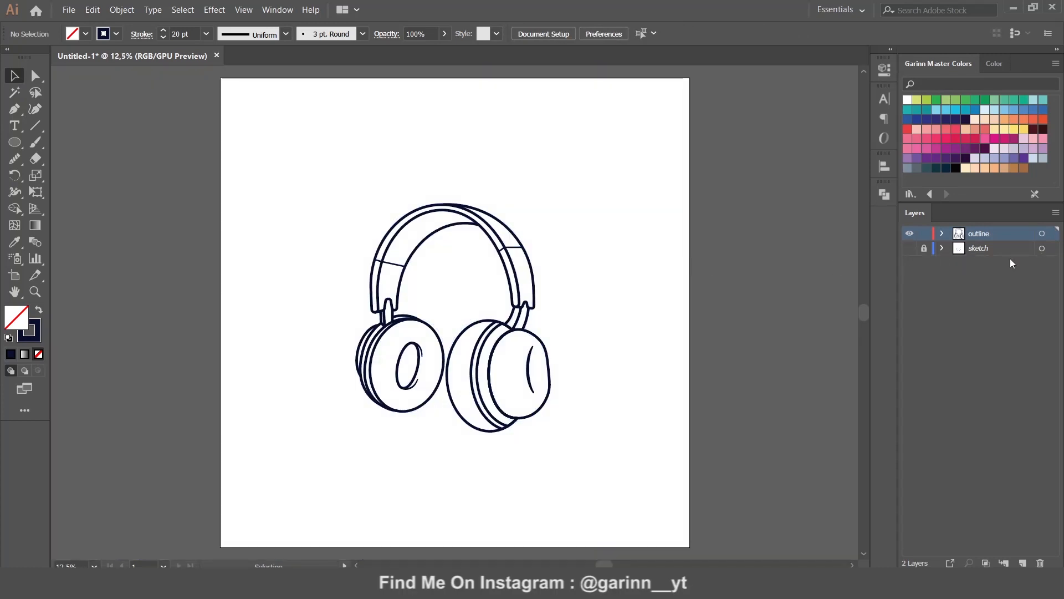
left_click(1013, 248)
left_click(1024, 563)
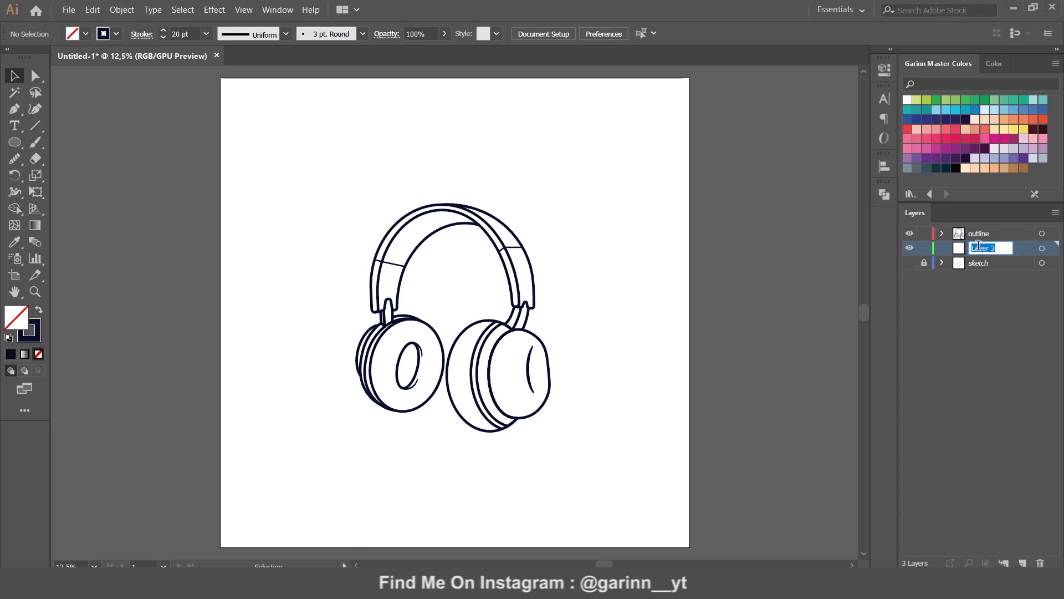
key("Return")
Step: Copy all headphone outlines to the colors layer, and hide and lock the outline layer
left_click_drag(320, 150, 555, 446)
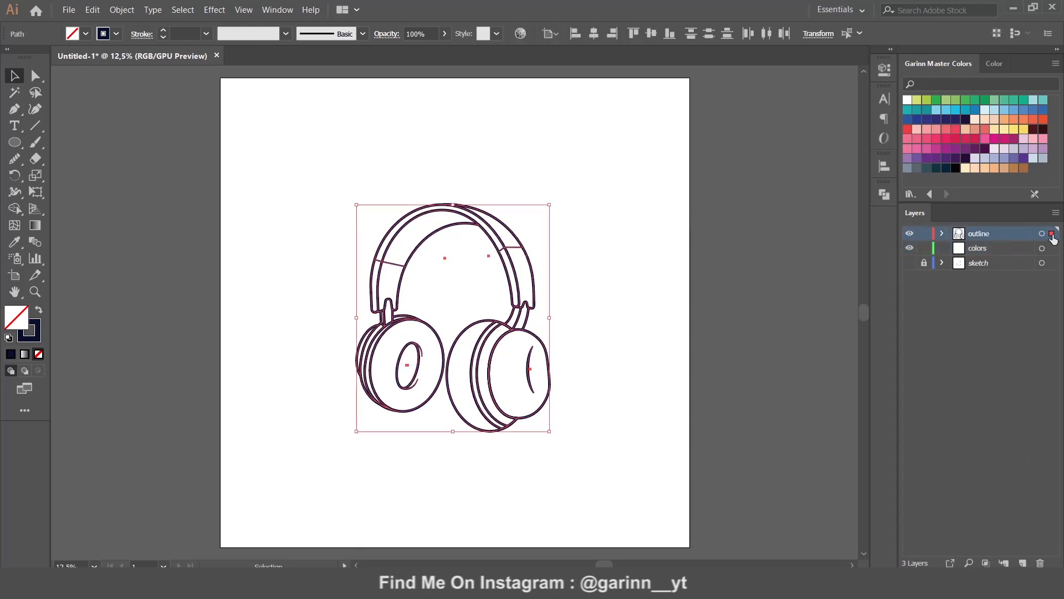
left_click_drag(1053, 238, 1052, 249)
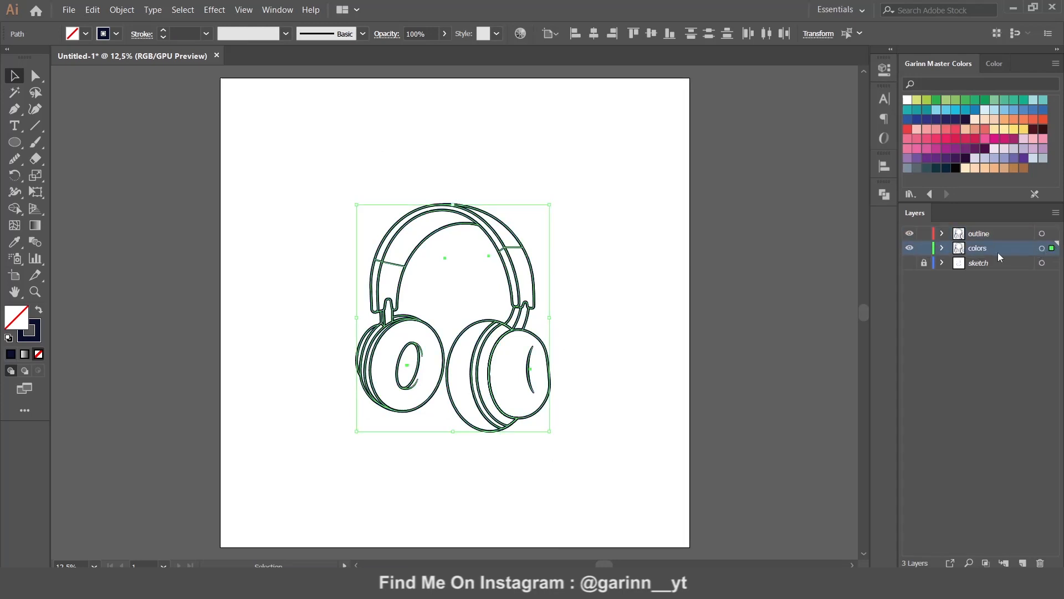
left_click(909, 234)
left_click(621, 215)
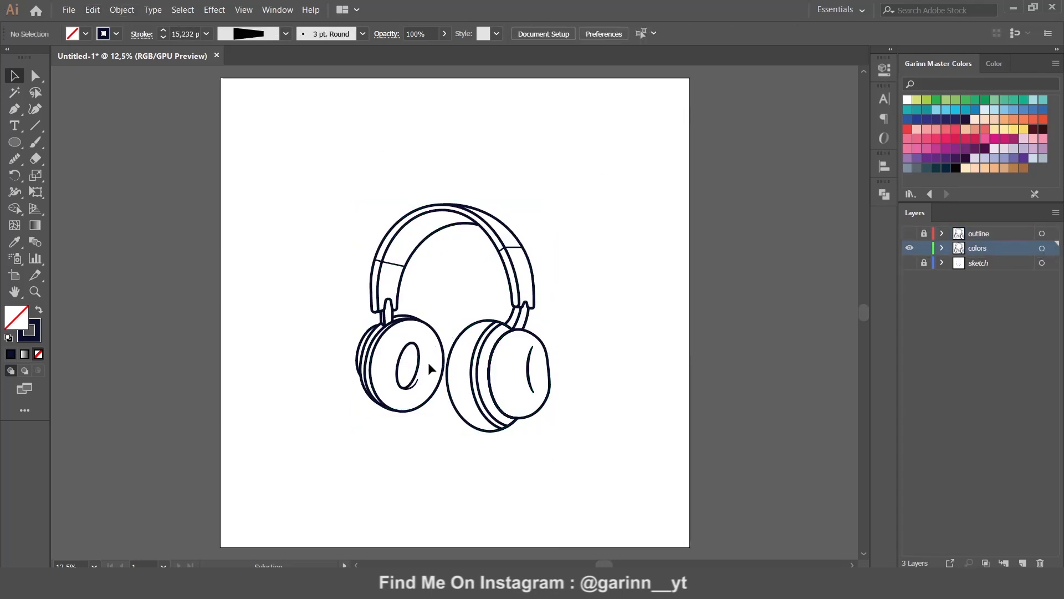
Step: Delete the ear cup accent strokes and the rest of the copied artwork from the colors layer
left_click(534, 376)
key("Delete")
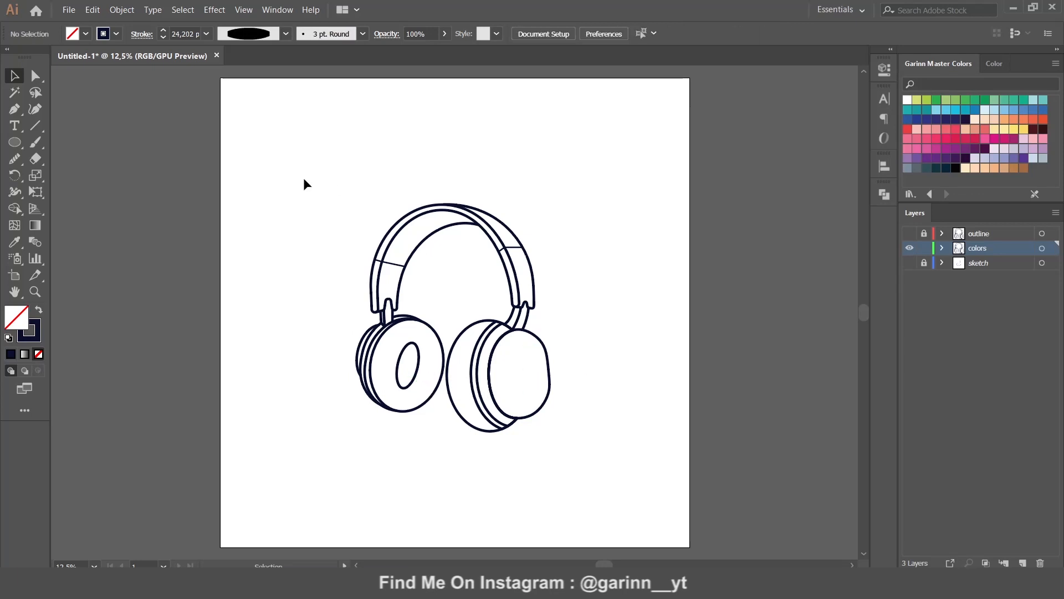
left_click_drag(304, 179, 566, 444)
key("Delete")
Step: Show the unlocked outline layer and the sketch layer, and make the outline layer active
left_click(909, 233)
left_click(909, 263)
left_click(979, 233)
Step: Draw a small circle over the left ear cup's bands and narrow it to an ellipse between two band lines
key("ctrl+plus")
key("ctrl+plus")
key("ctrl+plus")
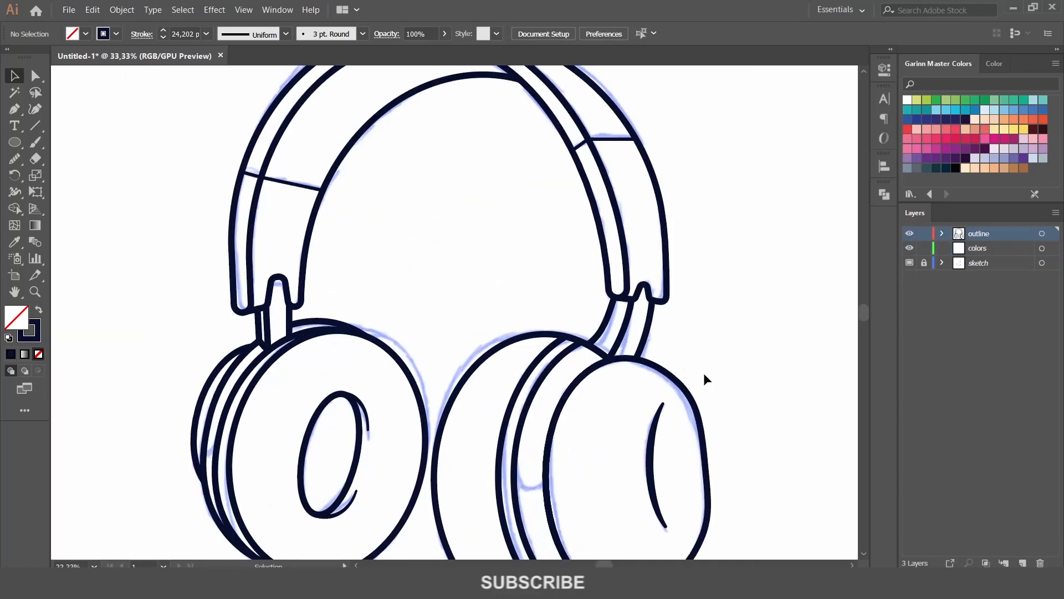
left_click_drag(323, 421, 387, 332)
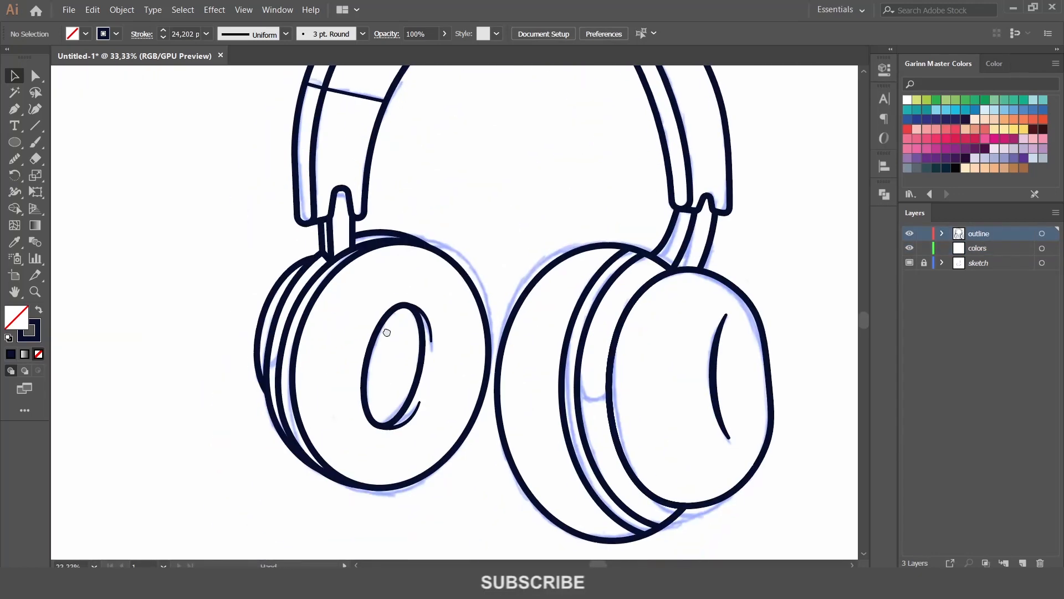
left_click(15, 142)
left_click_drag(262, 328, 296, 365)
key("ctrl+equal")
key("ctrl+equal")
key("ctrl+equal")
key("ctrl+equal")
key("v")
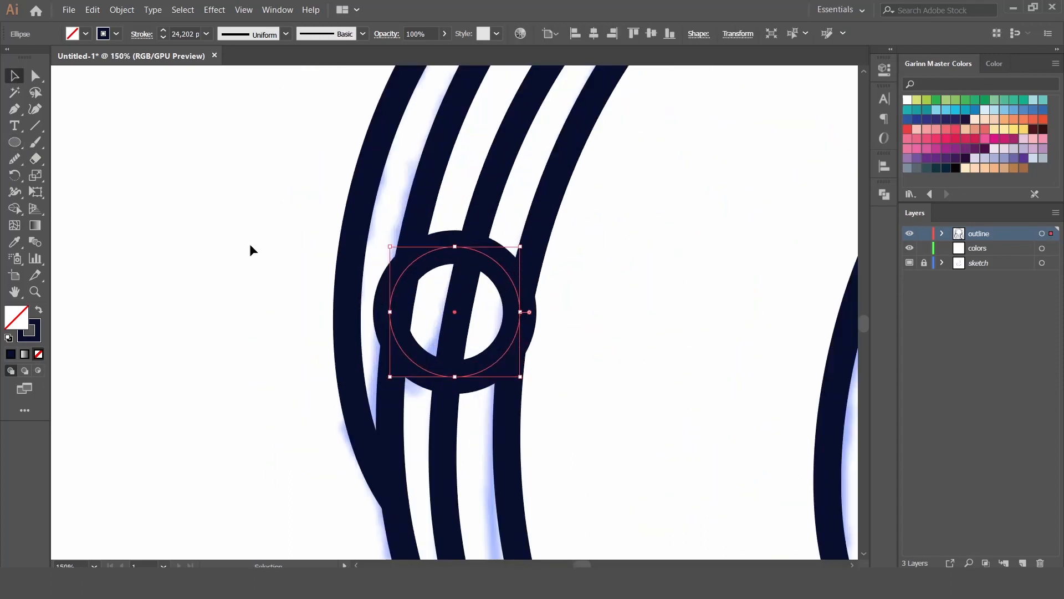
left_click_drag(390, 315, 396, 314)
left_click_drag(520, 312, 461, 309)
mouse_move(465, 244)
left_mouse_down()
mouse_move(475, 239)
mouse_move(474, 249)
left_mouse_up()
left_click_drag(419, 376, 426, 321)
Step: Widen the small ellipse so that it crosses the band line on its right side
left_click(391, 235)
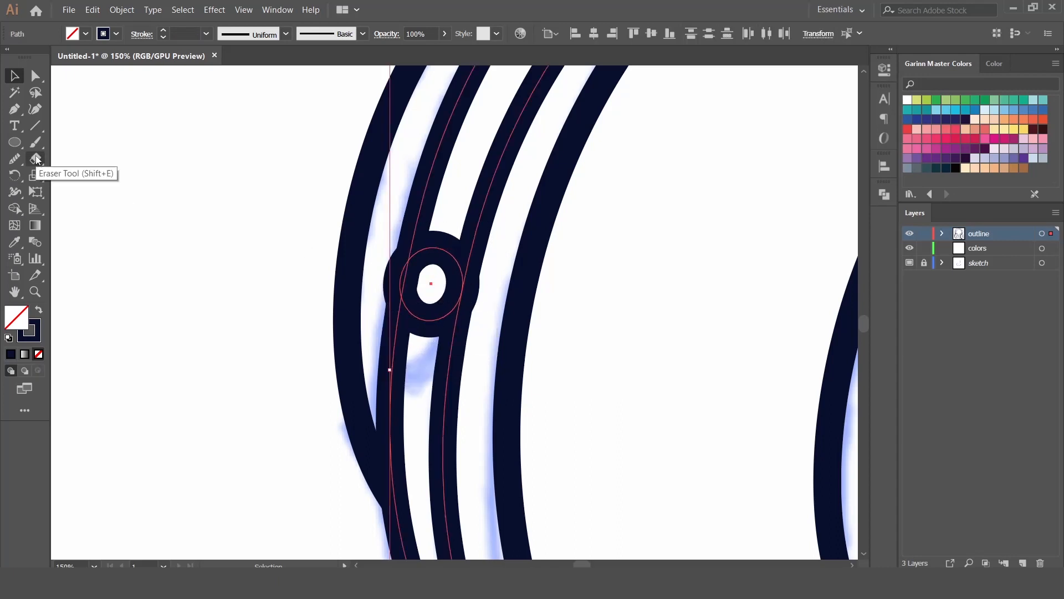
left_click(14, 209)
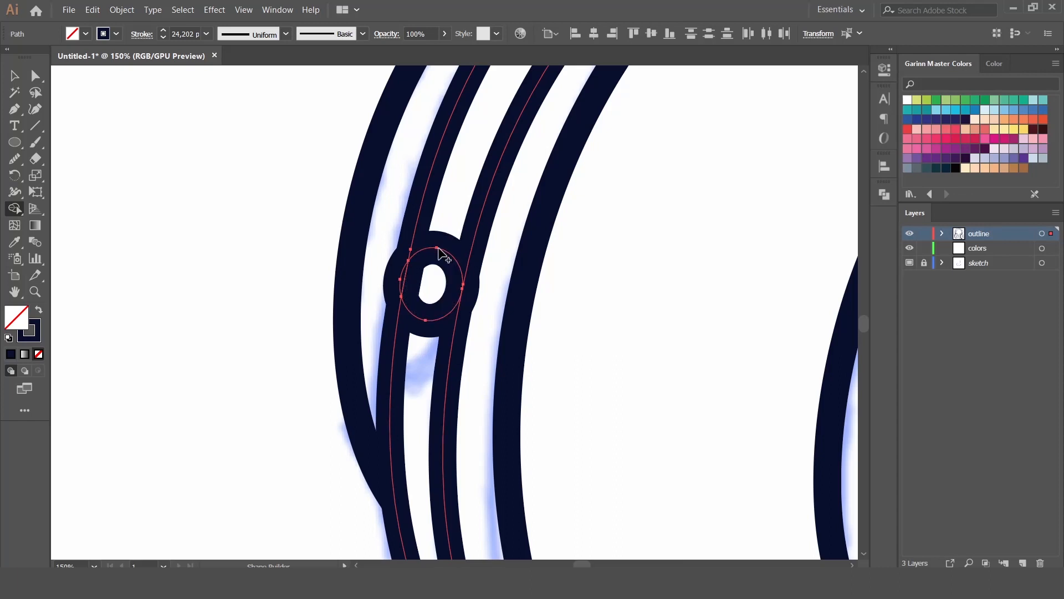
key("v")
left_click(281, 268)
left_click(453, 255)
left_click_drag(465, 284, 476, 288)
left_click_drag(403, 284, 400, 284)
key("a")
key("ctrl+z")
key("ctrl+z")
key("ctrl+z")
key("v")
key("ctrl+shift+a")
left_click(463, 278)
left_click_drag(467, 292, 474, 291)
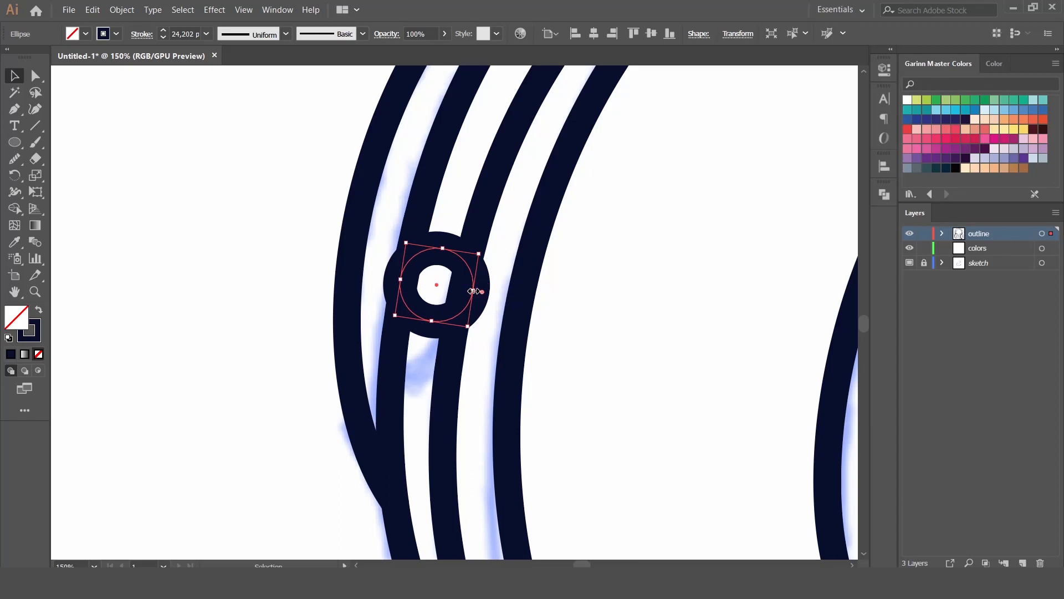
Step: Trim the ellipse against the two band lines with Shape Builder and delete the leftover piece, keeping only the lower arc
key("ctrl+a")
left_click(15, 208)
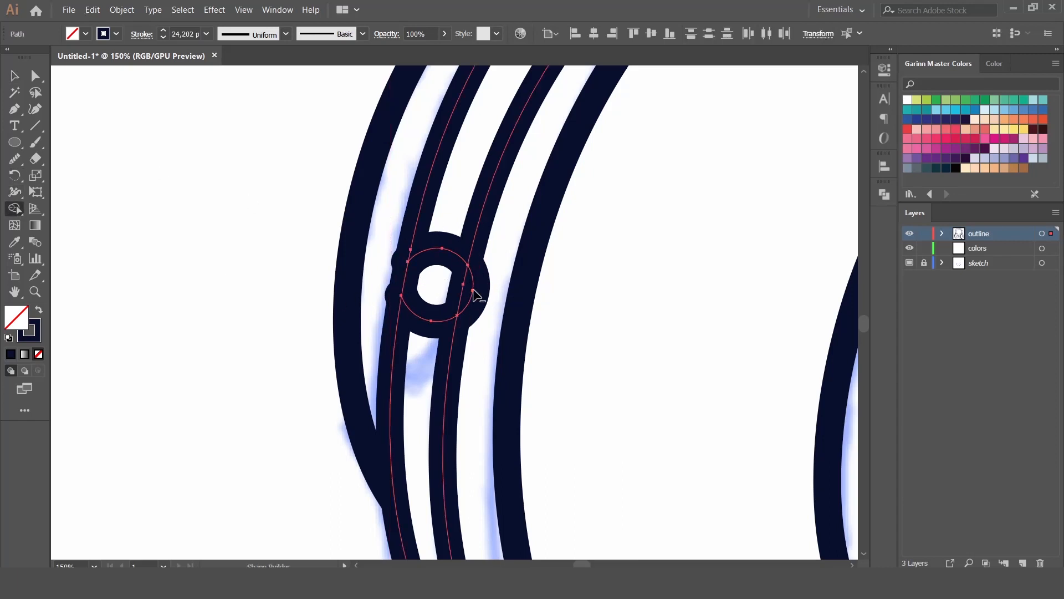
left_click_drag(475, 294, 442, 254)
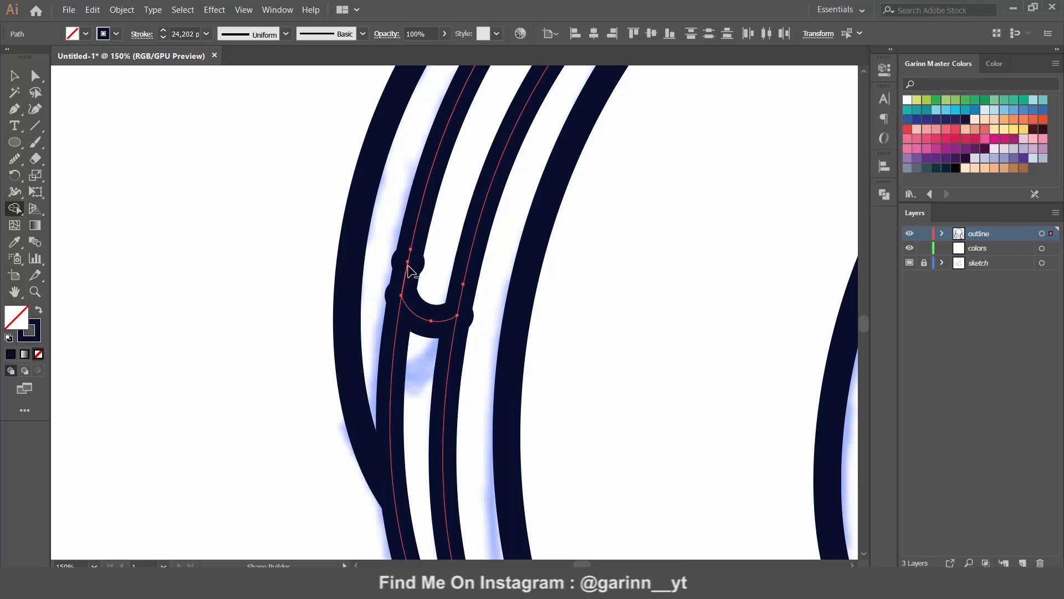
left_click(37, 79)
left_click(266, 183)
left_click(409, 263)
key("Delete")
key("Delete")
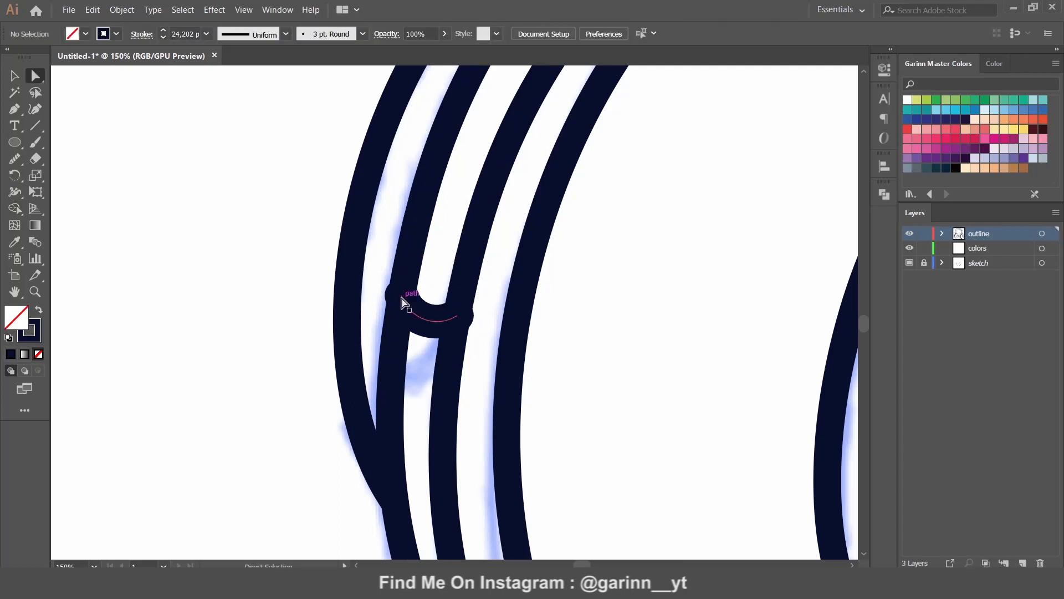
Step: Try to move the arc's end points onto the two band lines, and delete the arc
left_click(404, 303)
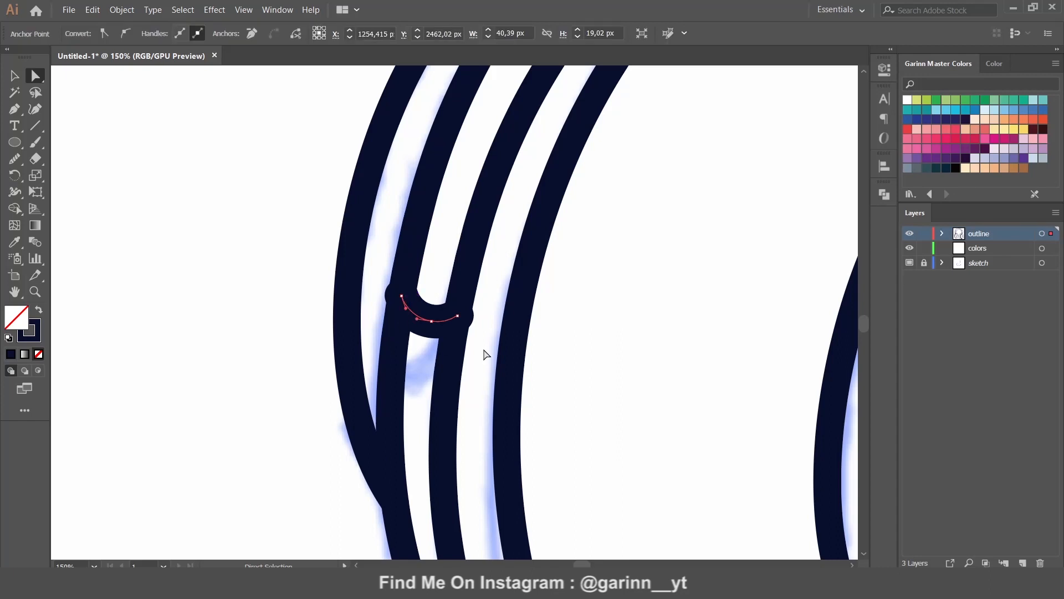
left_click(160, 188)
left_click(402, 300)
left_click(402, 296)
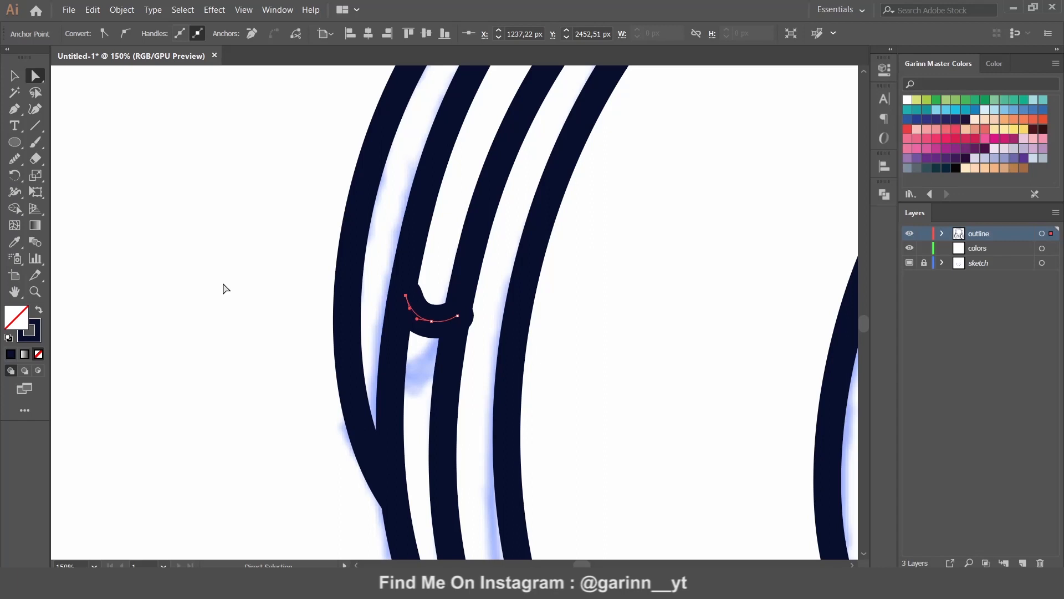
left_click(457, 316)
left_click(403, 296, "shift")
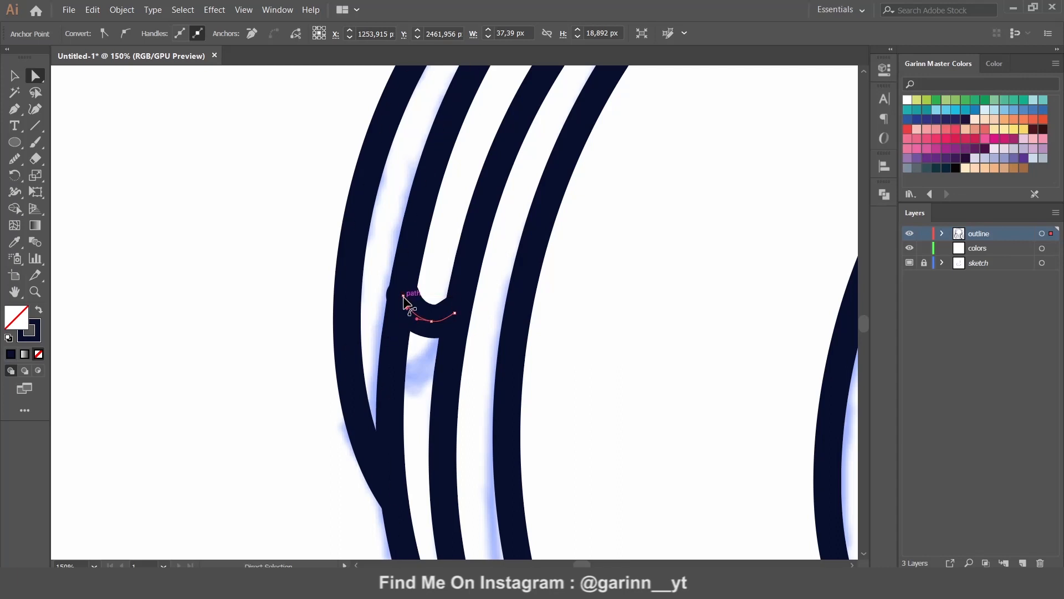
key("v")
left_click(317, 310)
left_click(427, 319)
key("Delete")
Step: Draw a line across the left ear cup's band gap, bend it downward into an arc and set its stroke to 20 pt
left_click(17, 108)
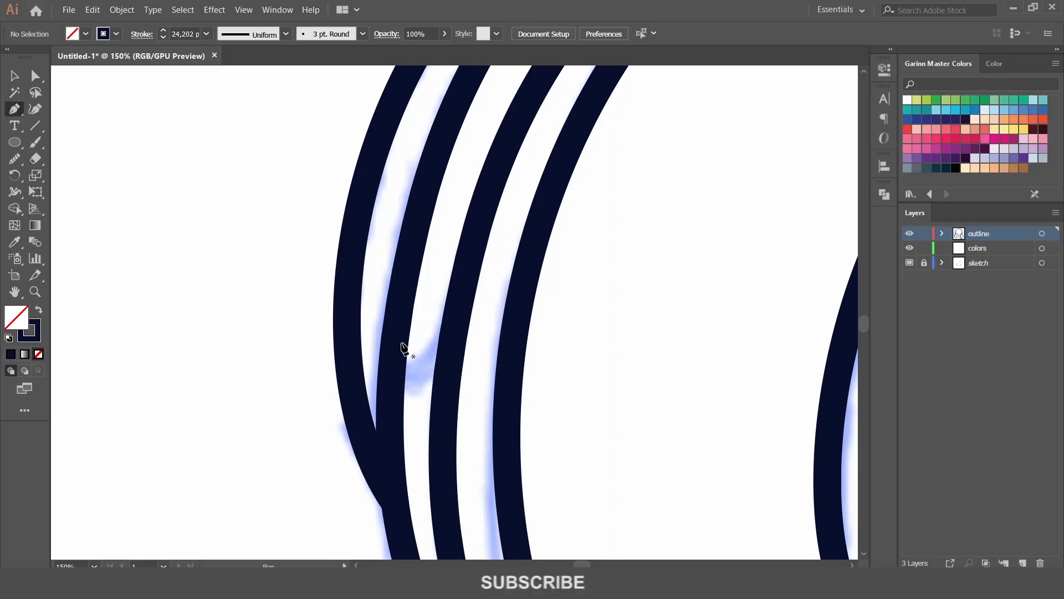
left_click(396, 333)
left_click(454, 338)
key("shift+grave")
left_click_drag(425, 337, 424, 357)
left_click(188, 34)
type("2")
left_click(206, 34)
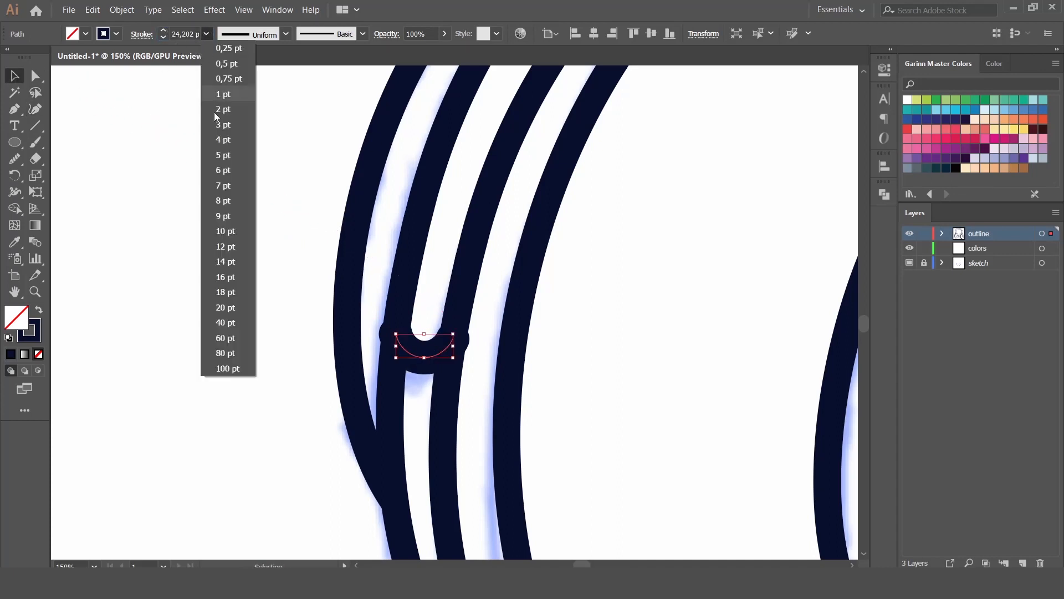
left_click(226, 307)
left_click(196, 187)
Step: Draw a line between the right ear cup's inner band line and front cup outline, and bend it downward into a U-shaped arc
mouse_move(680, 243)
left_mouse_down()
mouse_move(489, 261)
mouse_move(150, 198)
mouse_move(310, 244)
left_mouse_up()
left_click_drag(658, 257, 352, 205)
key("p")
left_click(449, 305)
left_click(593, 306)
key("shift+grave")
left_click_drag(520, 320, 525, 376)
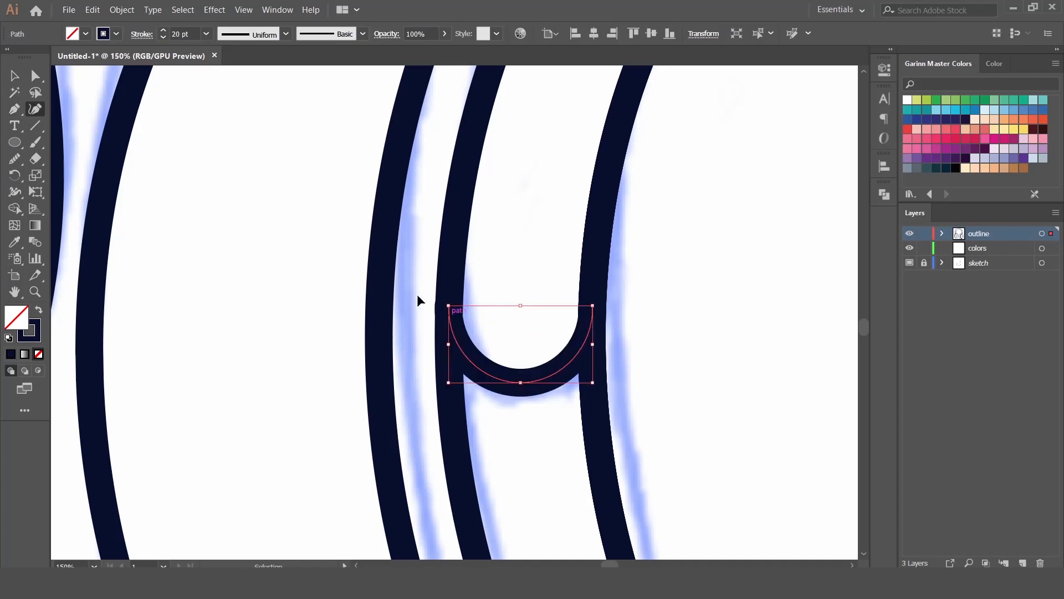
key("ctrl+shift+a")
key("v")
key("ctrl+0")
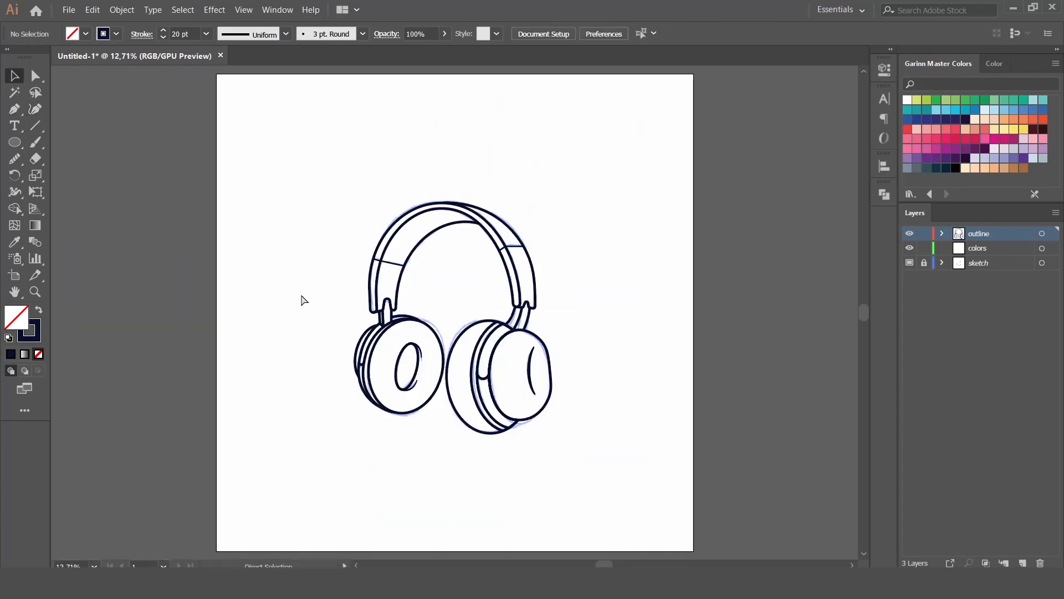
Step: Hide the sketch layer, copy all headphone outlines to the colors layer, and lock and hide the outline layer
left_click(910, 262)
left_click_drag(314, 146, 562, 409)
left_click_drag(1052, 233, 1053, 249)
left_click(924, 234)
left_click(910, 234)
left_click(615, 327)
Step: Delete the ear cup accent strokes, the small band arcs and the headband's dividing lines from the colors layer
left_click(531, 381)
key("Delete")
left_click(420, 363)
key("Delete")
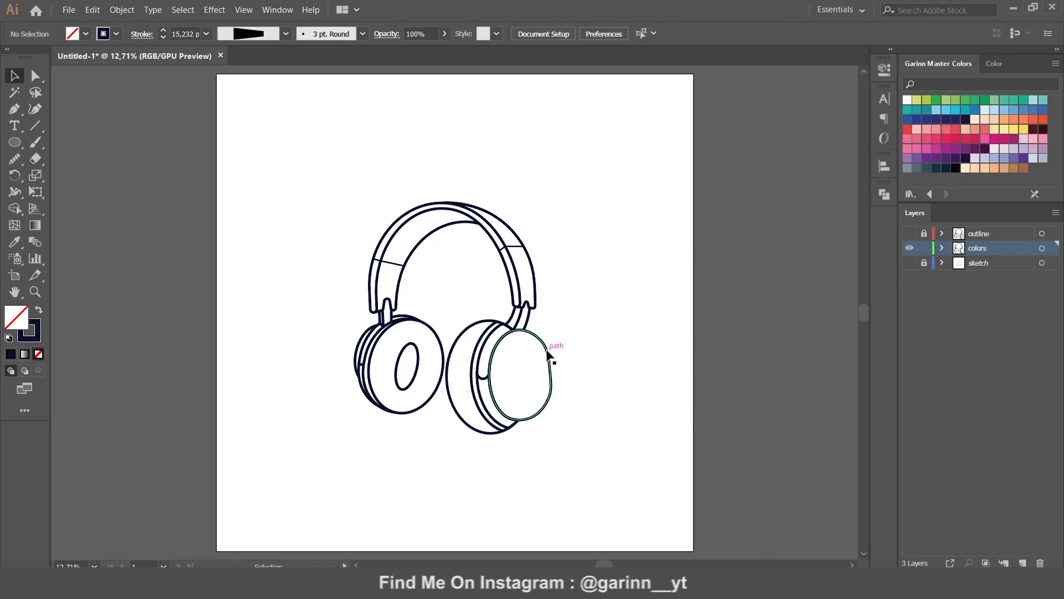
left_click(481, 379)
key("Delete")
left_click(362, 365)
key("Delete")
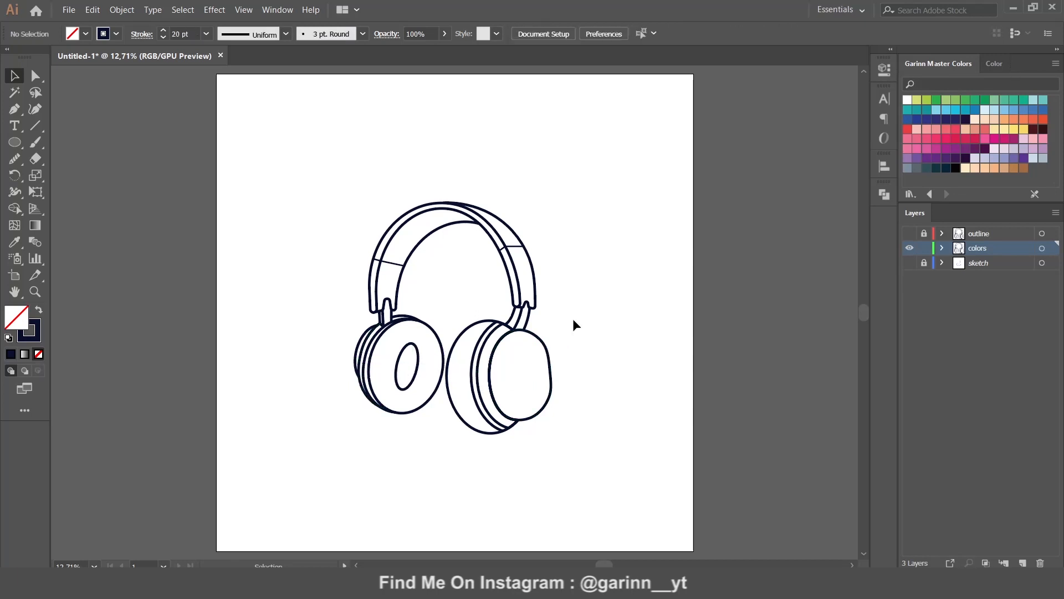
left_click(391, 264)
key("Delete")
Step: Convert all headphone strokes on the colors layer into filled shapes with Outline Stroke
left_click_drag(332, 174, 573, 443)
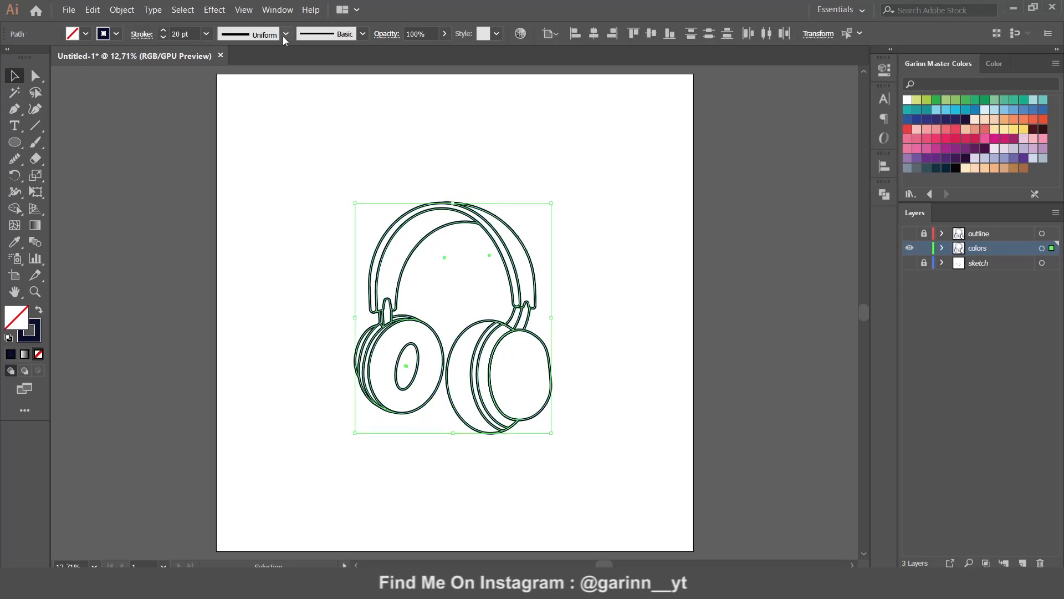
right_click(413, 259)
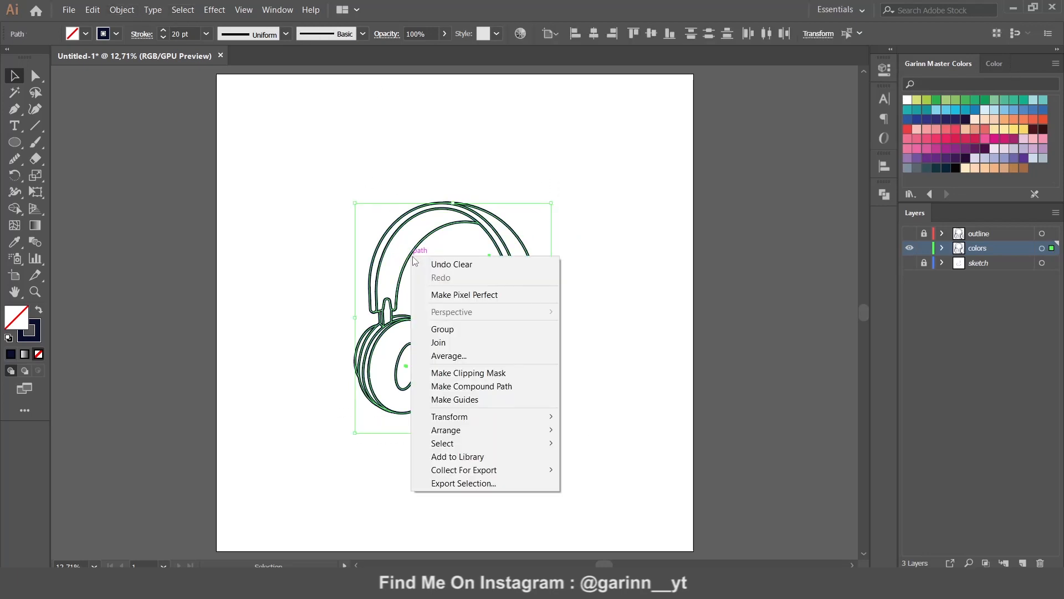
left_click(122, 10)
mouse_move(181, 283)
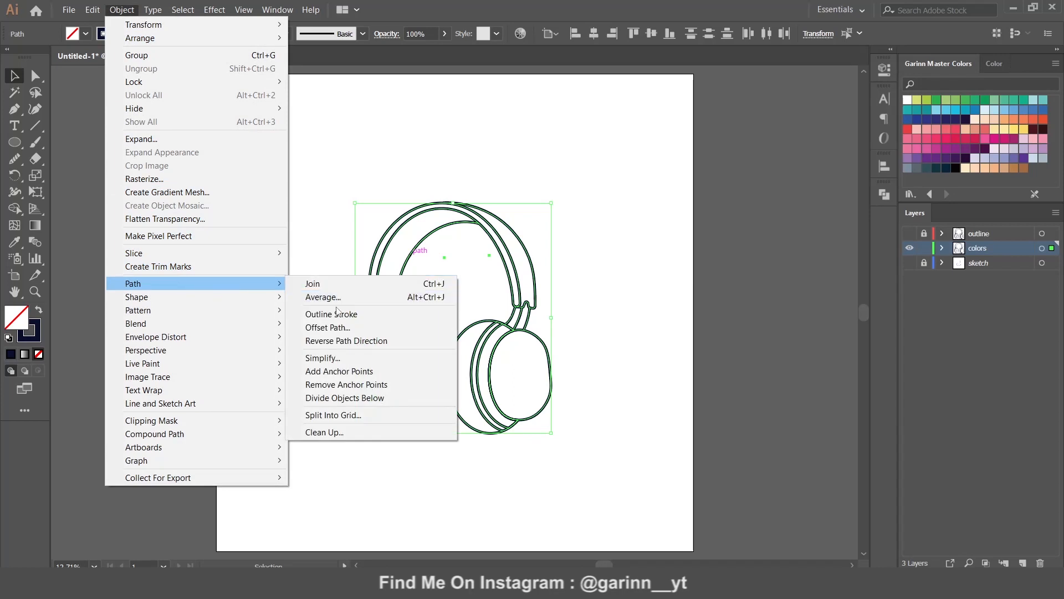
left_click(338, 315)
Step: Combine the outlined strokes with Pathfinder and release the result into separate solid shapes
right_click(392, 309)
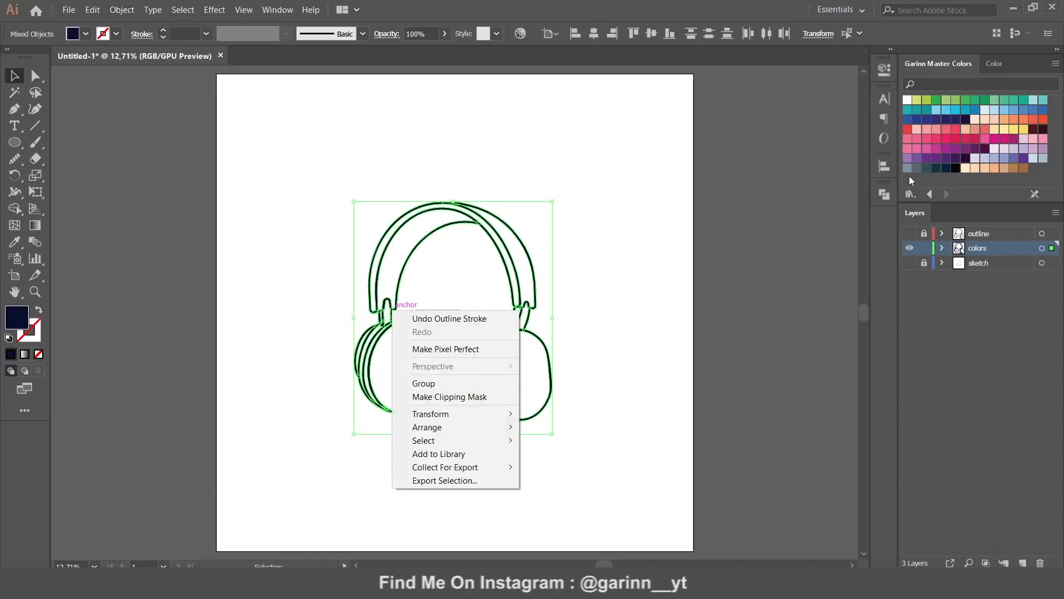
left_click(885, 194)
left_click(725, 230)
left_click(882, 194)
right_click(526, 319)
left_click(557, 419)
right_click(530, 328)
left_click(563, 400)
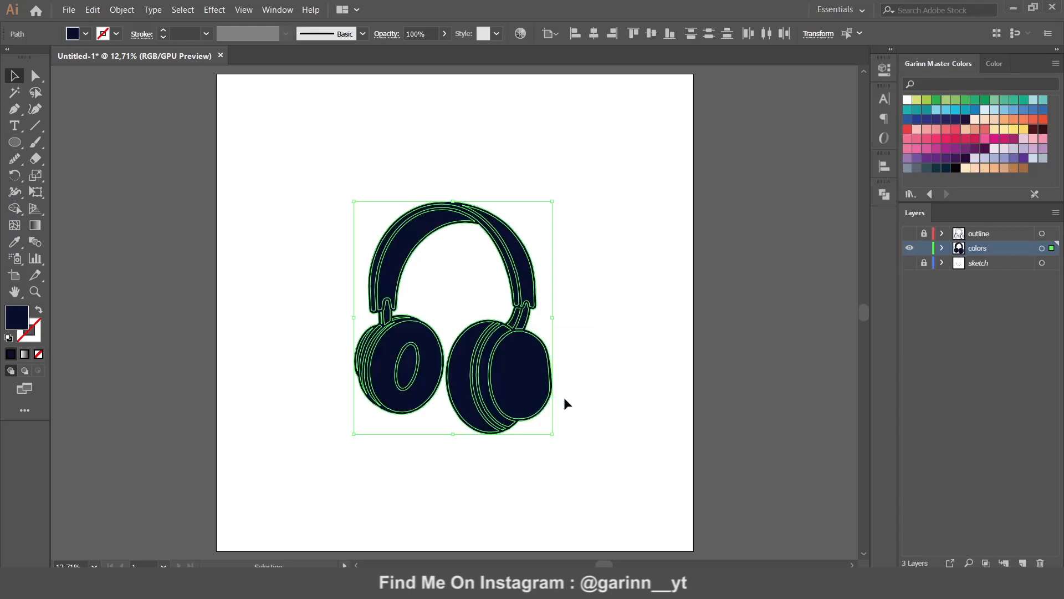
Step: Delete the outer silhouette shape around the headphones, keeping only the inner fill shapes of each part
key("ctrl+plus")
key("ctrl+plus")
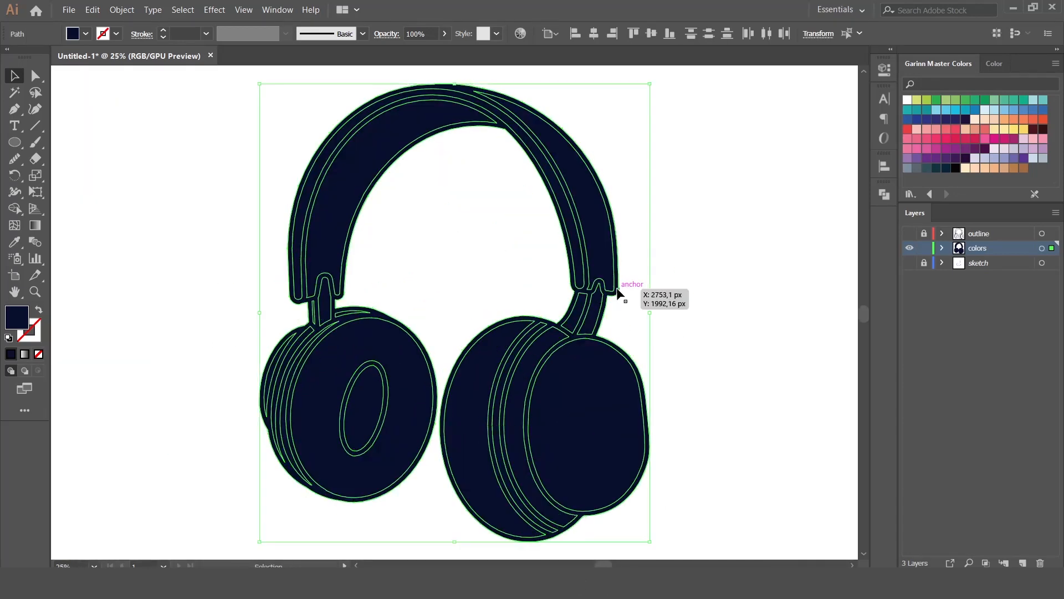
left_click(676, 226)
left_click(616, 262)
key("Delete")
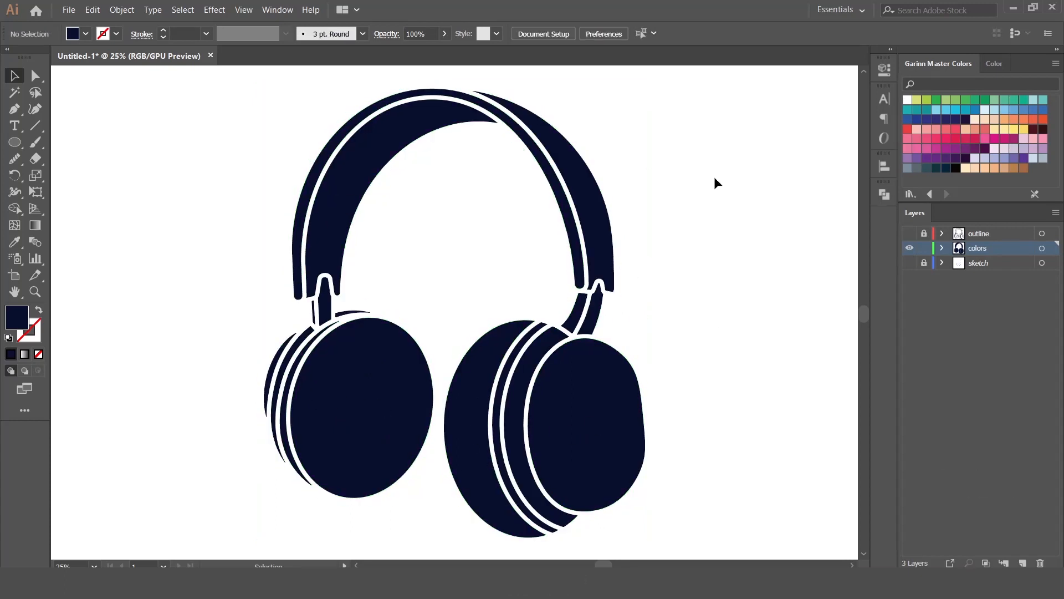
key("ctrl+0")
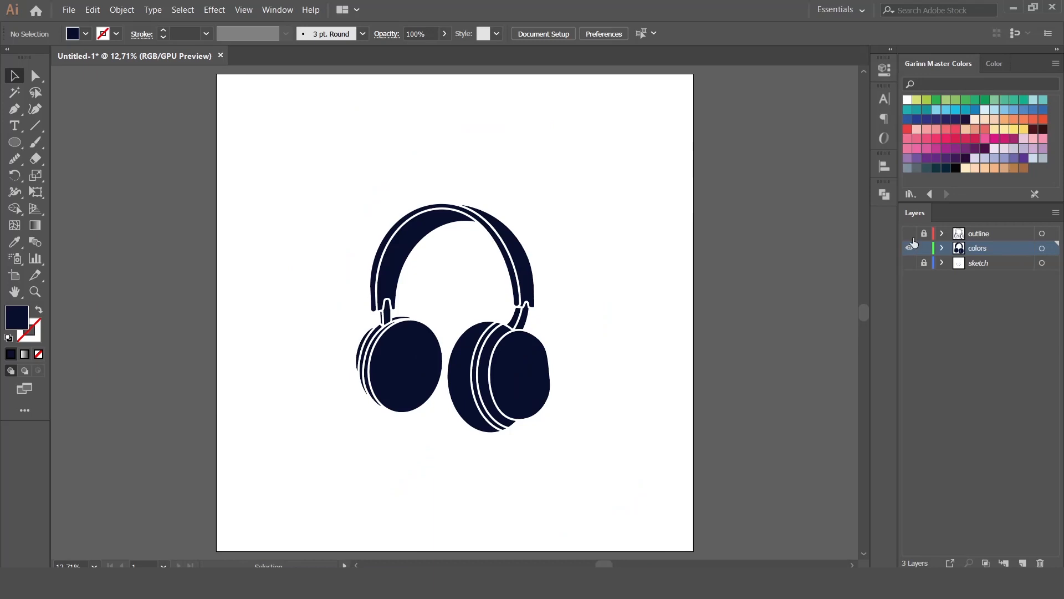
Step: Send the left ear cup's pad shape to the back and remove the extra oval ring inside it
left_click_drag(340, 180, 567, 410)
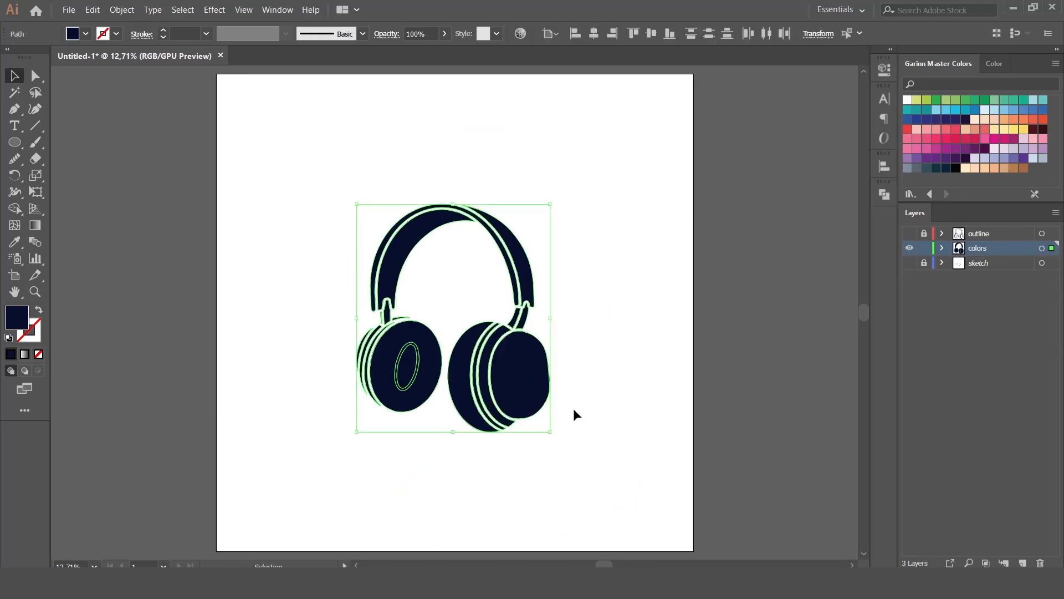
left_click(418, 388)
key("Delete")
right_click(418, 378)
mouse_move(454, 316)
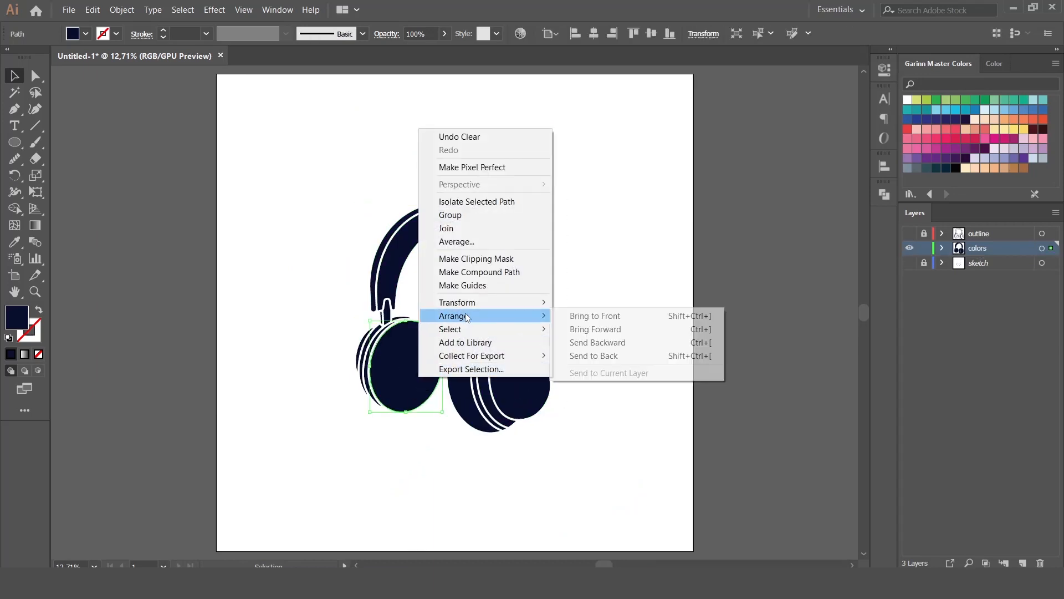
left_click(622, 354)
left_click(416, 384)
key("Delete")
left_click(412, 379)
key("Delete")
left_click_drag(341, 196, 592, 471)
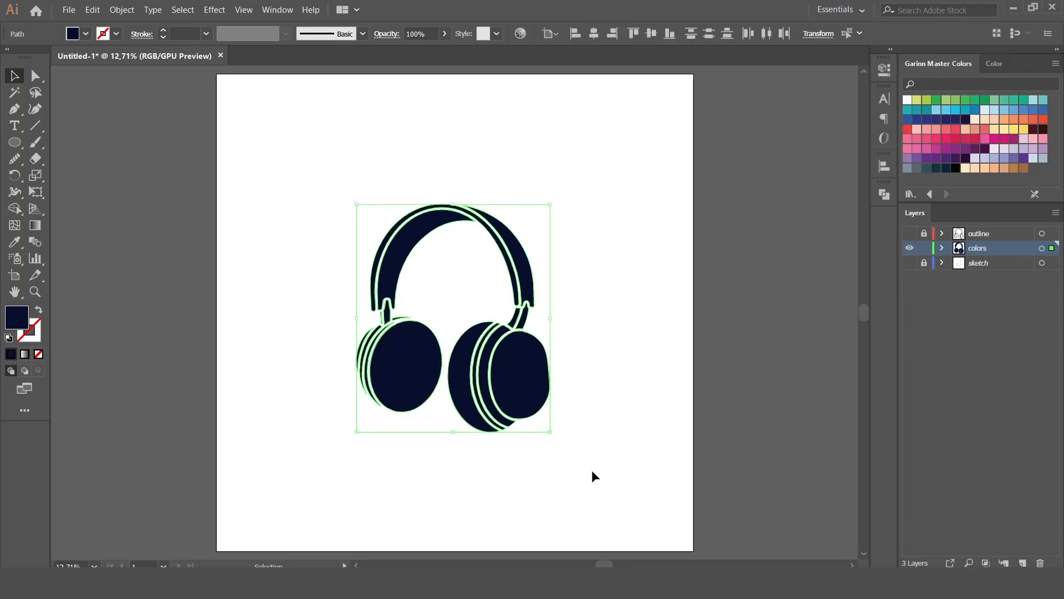
left_click(613, 365)
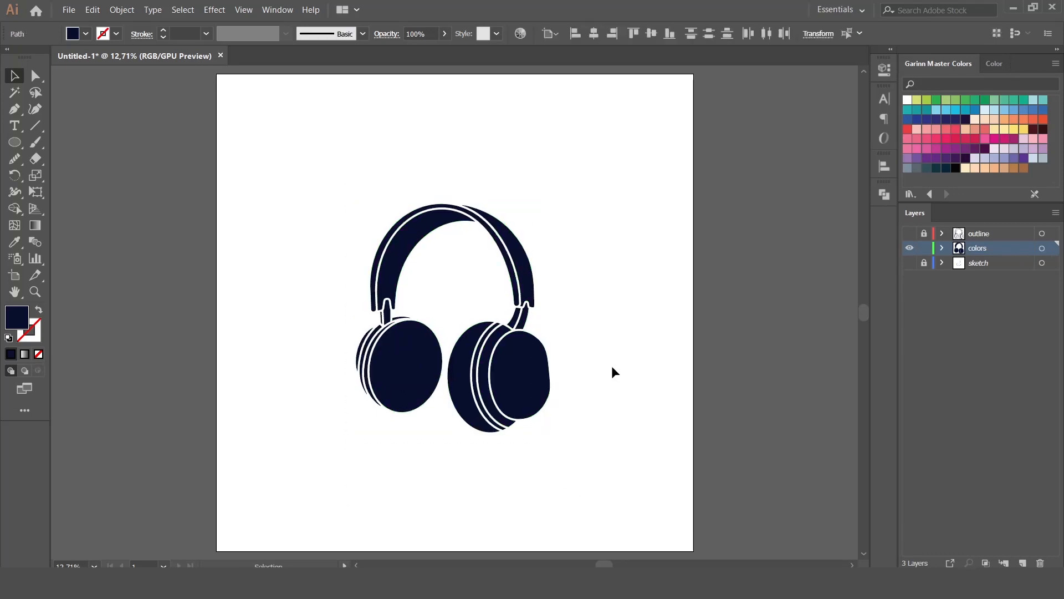
Step: Fill all headphone shapes on the colors layer with magenta pink and show the outline layer
left_click_drag(316, 168, 623, 441)
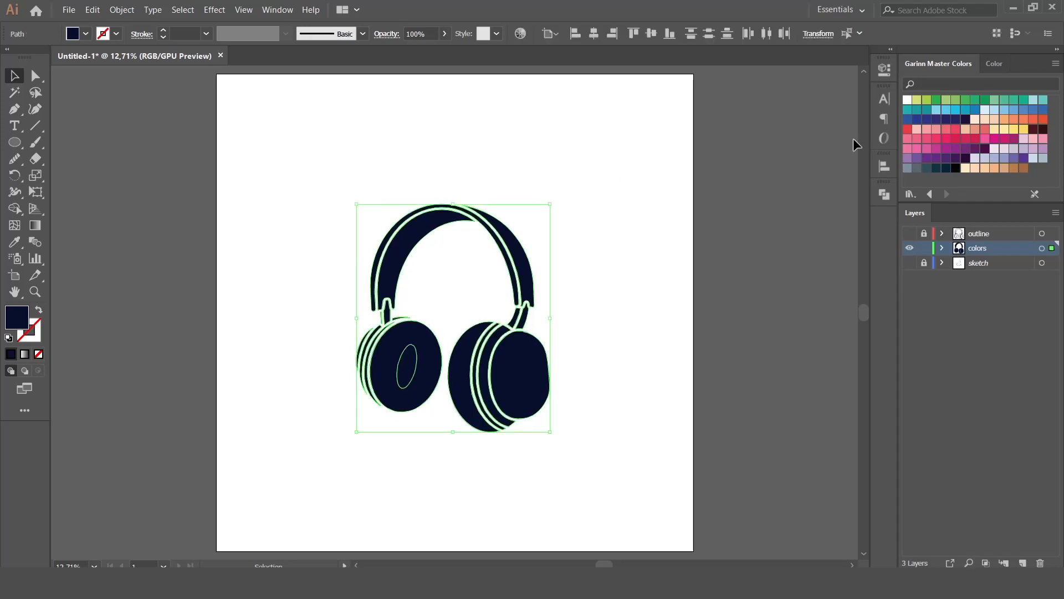
left_click(948, 148)
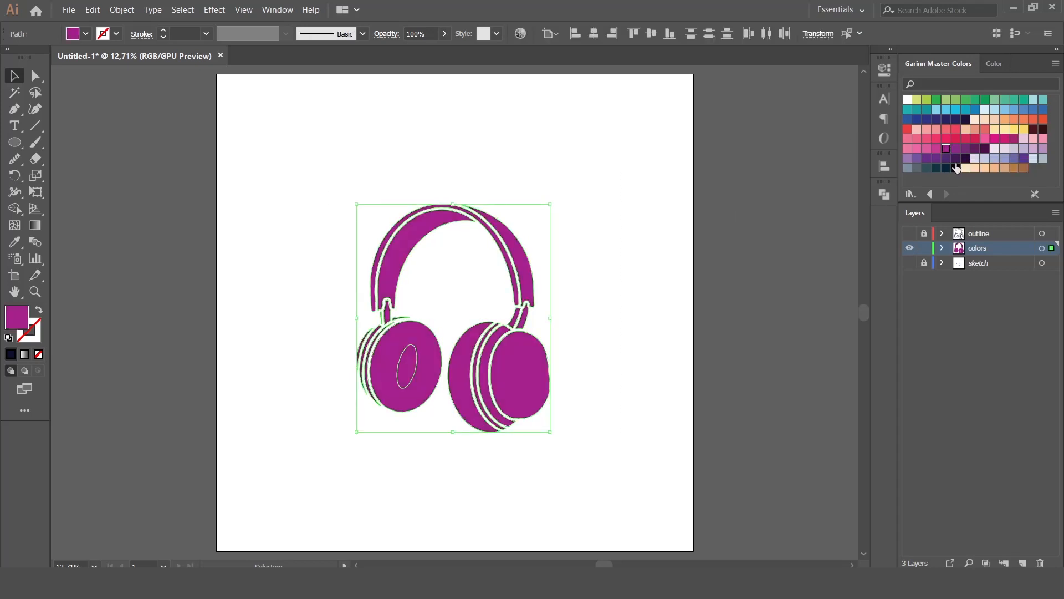
left_click(936, 148)
left_click(628, 219)
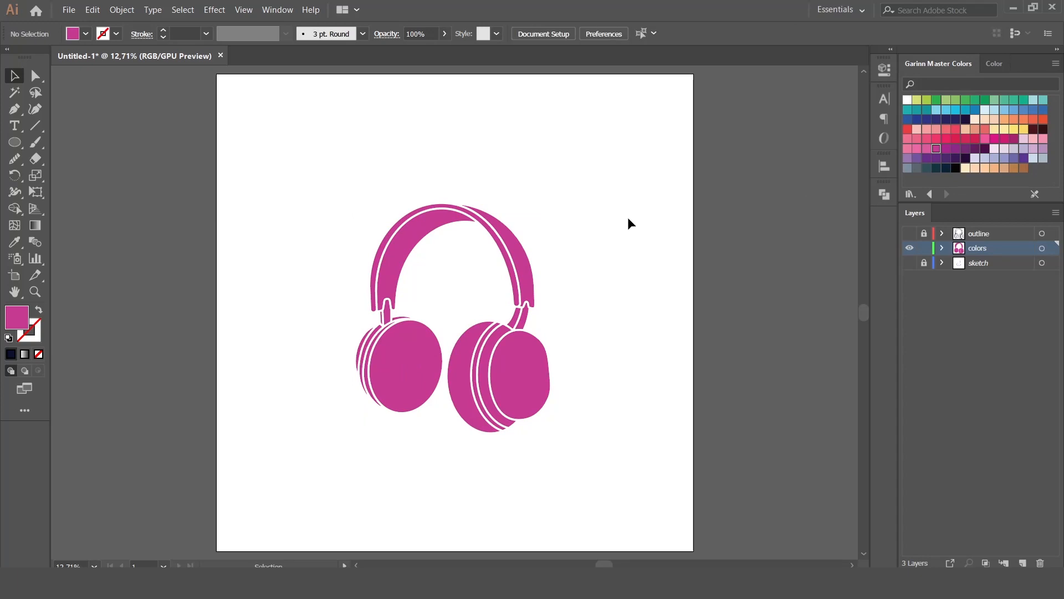
left_click(910, 234)
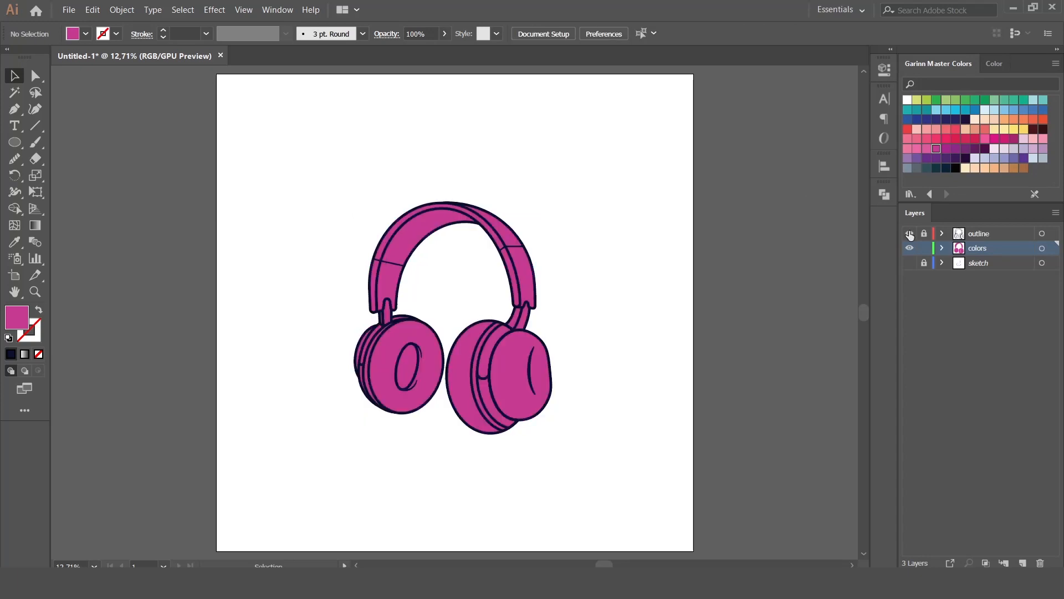
left_click(924, 236)
Step: Fill the right ear cup's outer cover, the thin band on both cups and the left cup's rear piece with white
key("ctrl+plus")
key("ctrl+plus")
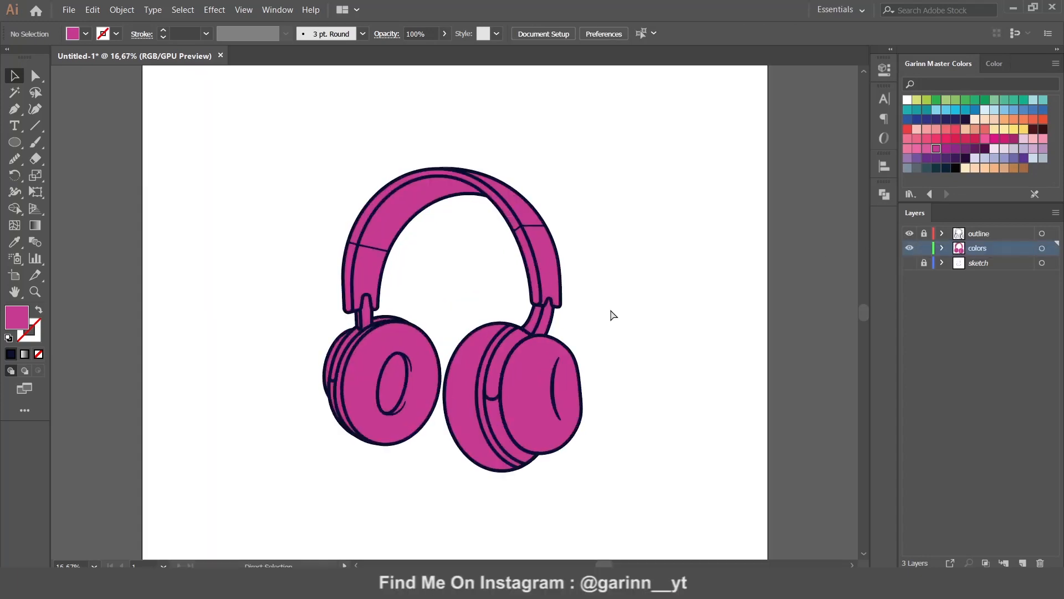
left_click_drag(695, 334, 717, 239)
left_click(524, 333)
left_click(579, 330, "shift")
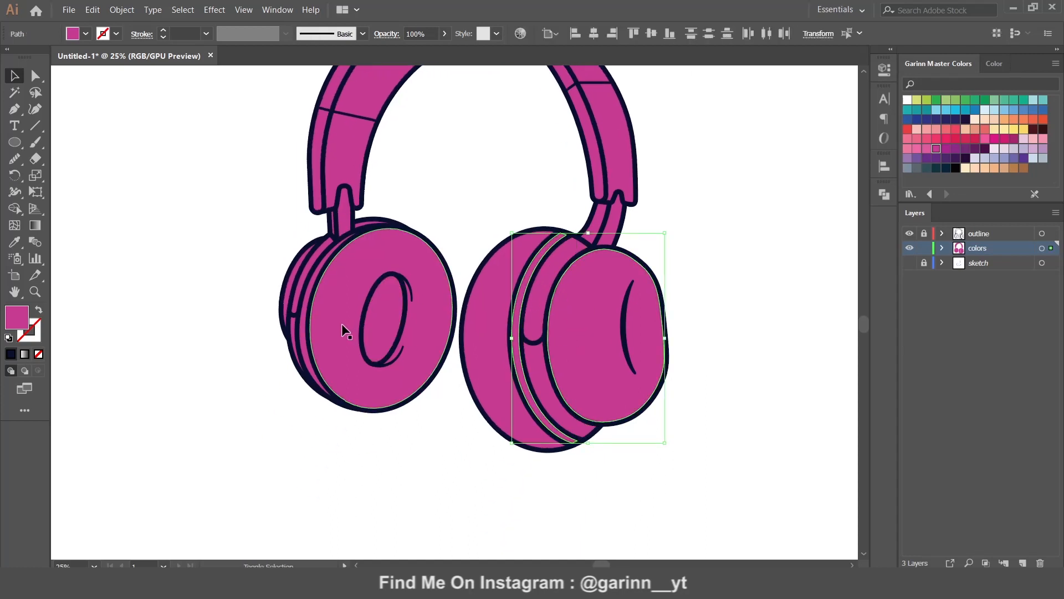
left_click(306, 309, "shift")
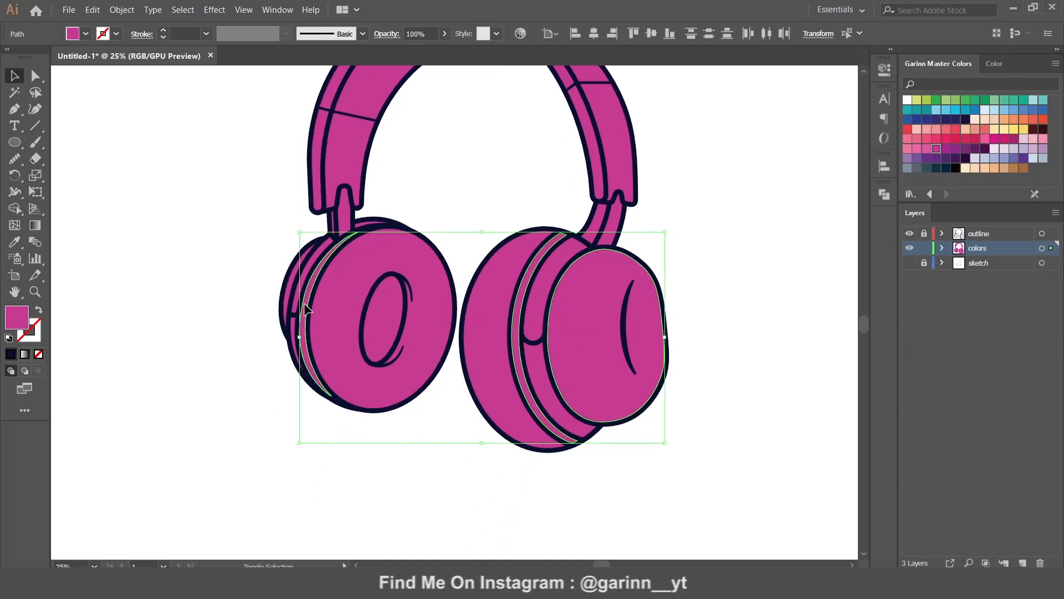
left_click(288, 305, "shift")
left_click(908, 100)
left_click(721, 216)
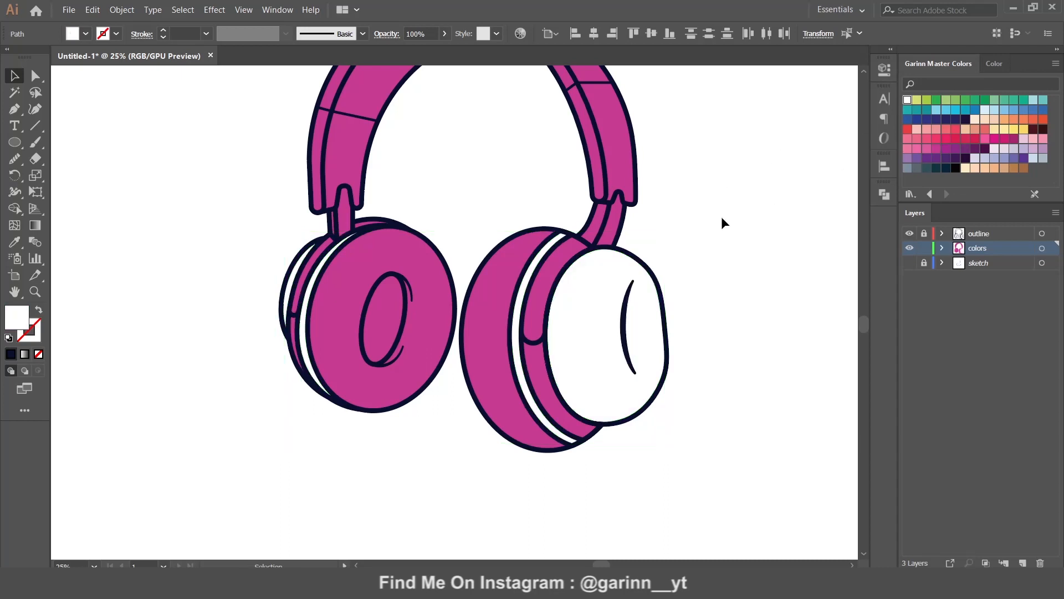
Step: Fill the headband's narrow front rim with medium blue
scroll(727, 249, "up", 3)
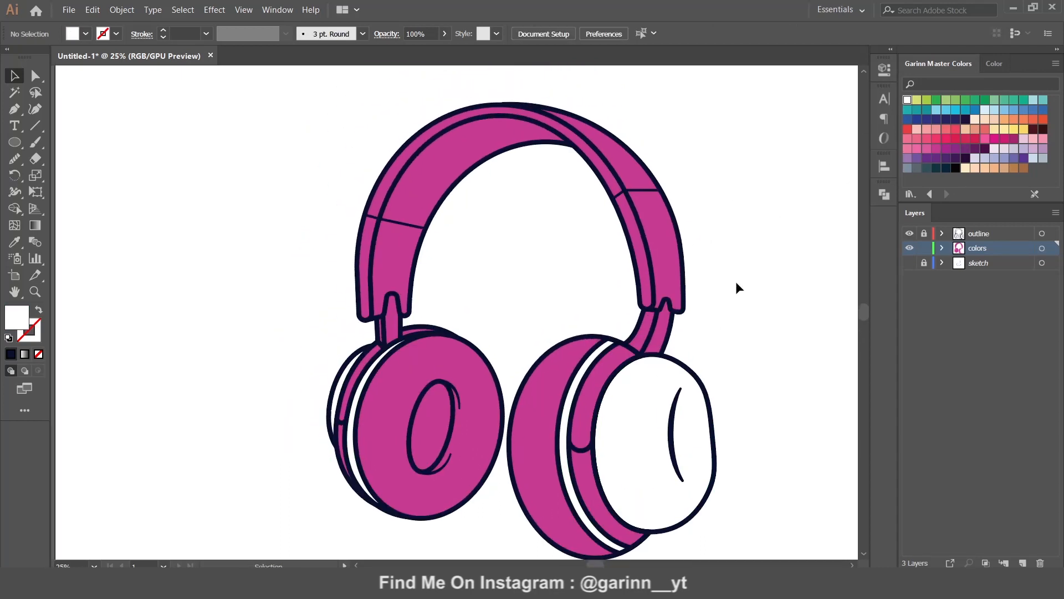
left_click(673, 341)
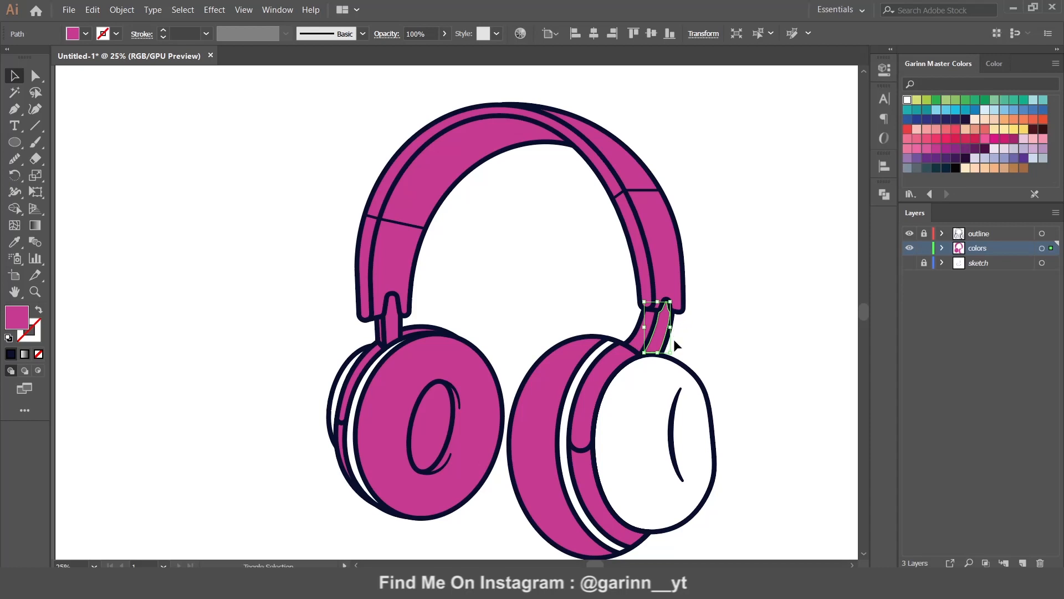
left_click(720, 321)
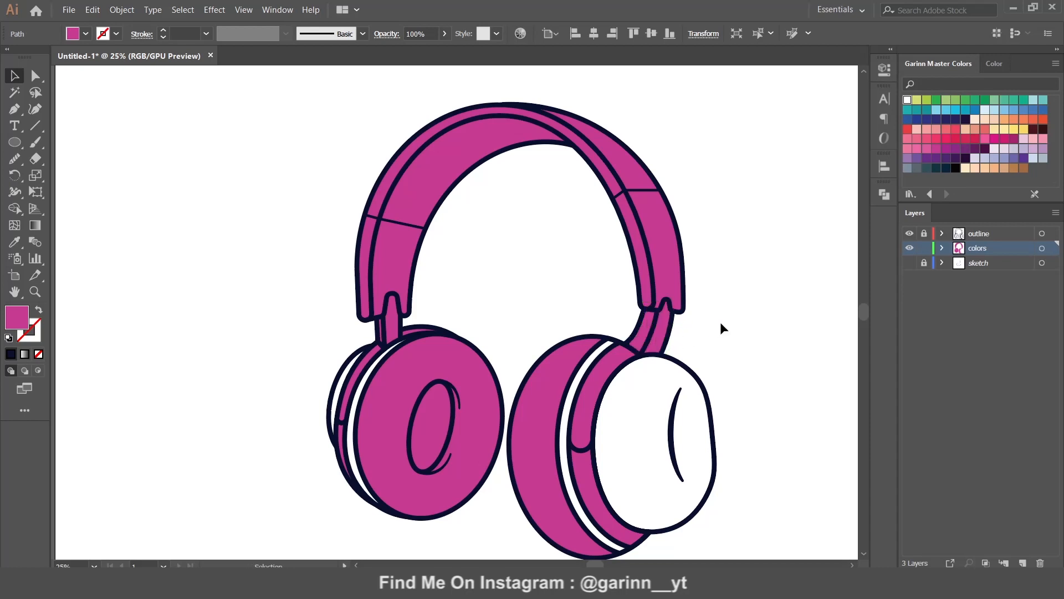
left_click(637, 251)
left_click(1042, 110)
left_click(784, 227)
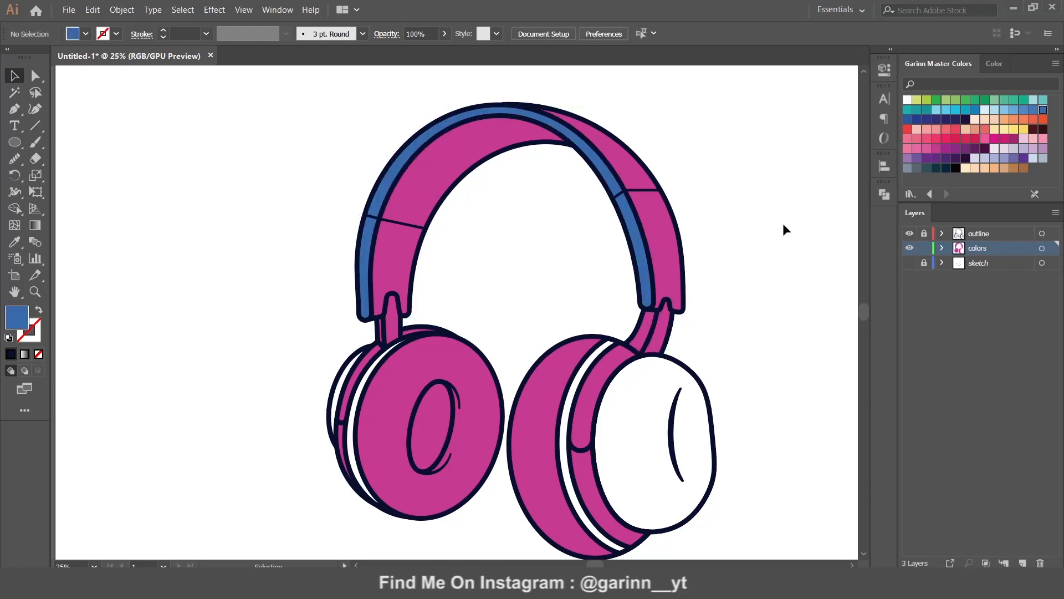
key("ctrl+minus")
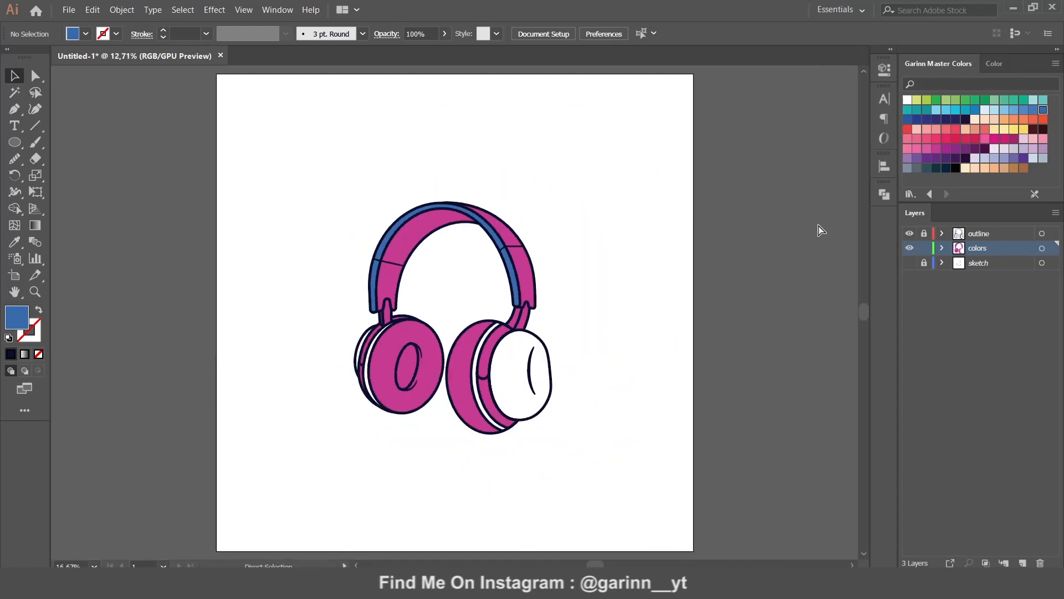
Step: Fill the inner housing bands of both ear cups and the connectors to the headband with purple
key("ctrl+plus")
mouse_move(726, 351)
left_mouse_down()
mouse_move(741, 257)
mouse_move(743, 345)
left_mouse_up()
left_click(538, 386)
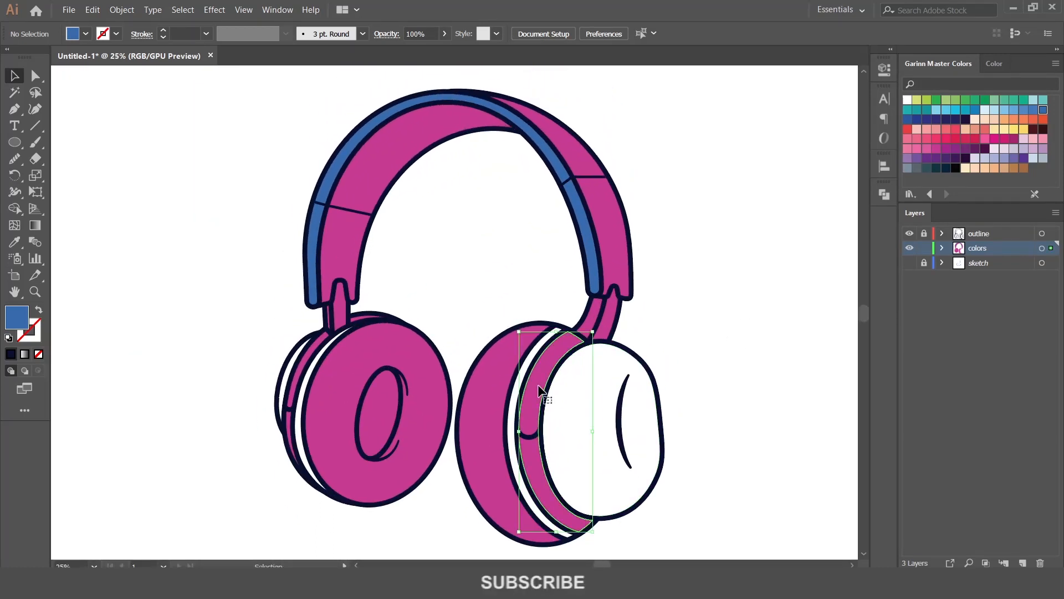
left_click(340, 324, "shift")
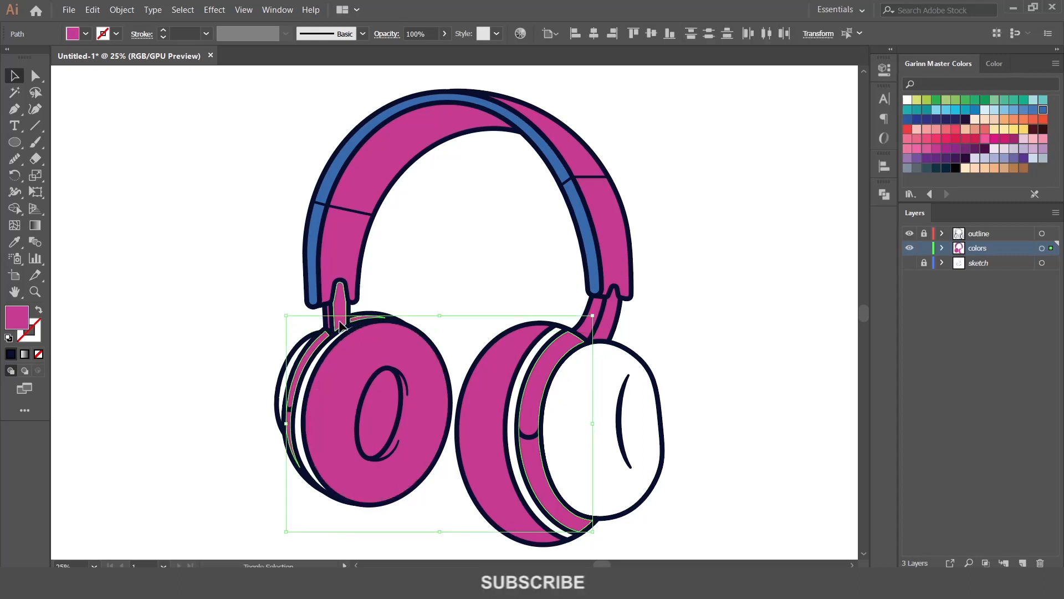
left_click(338, 316, "shift")
left_click(609, 323, "shift")
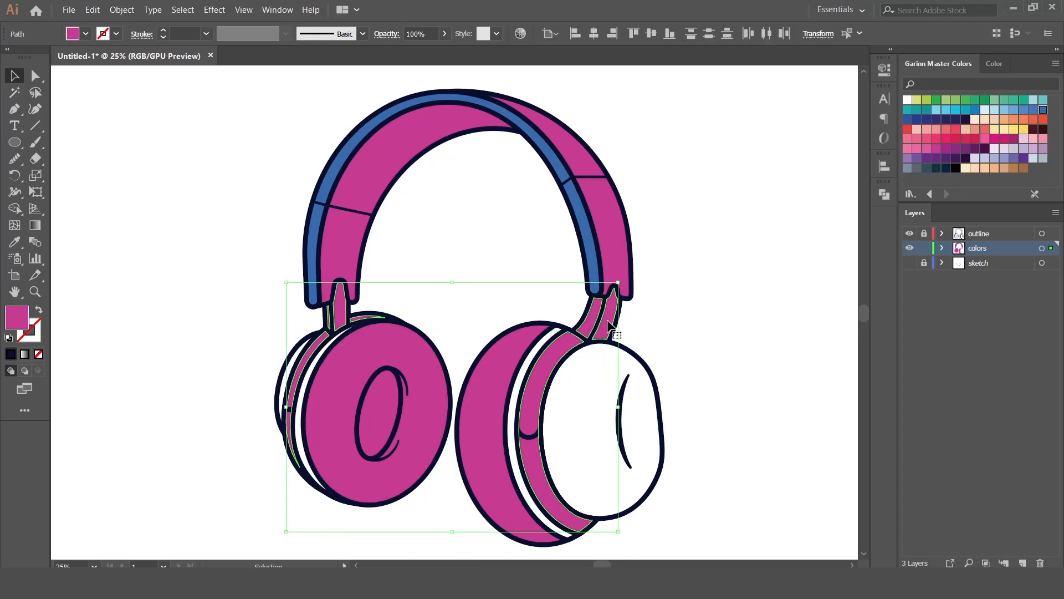
left_click(1033, 130)
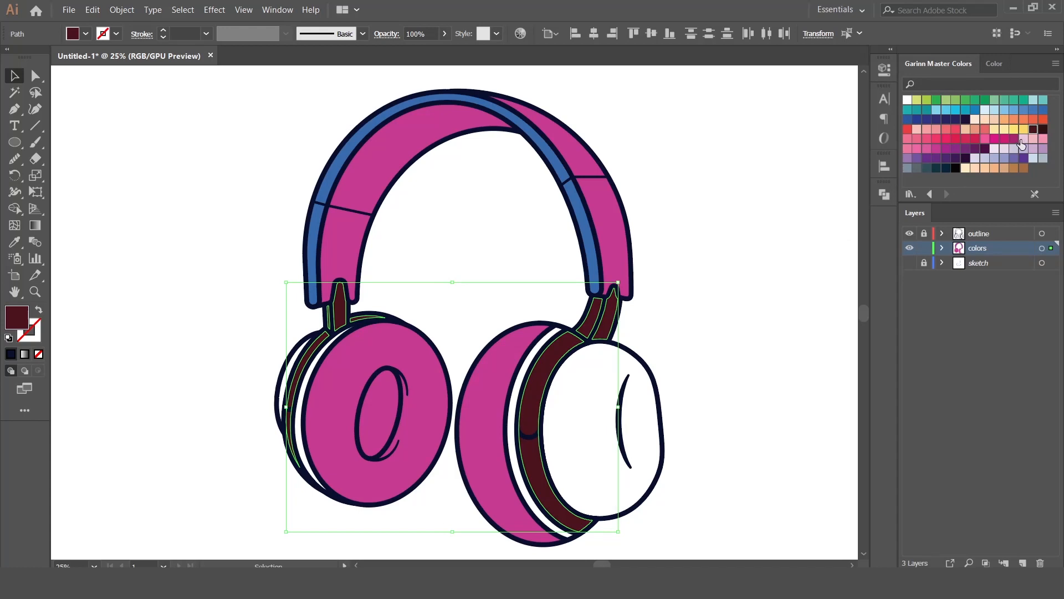
left_click(1014, 139)
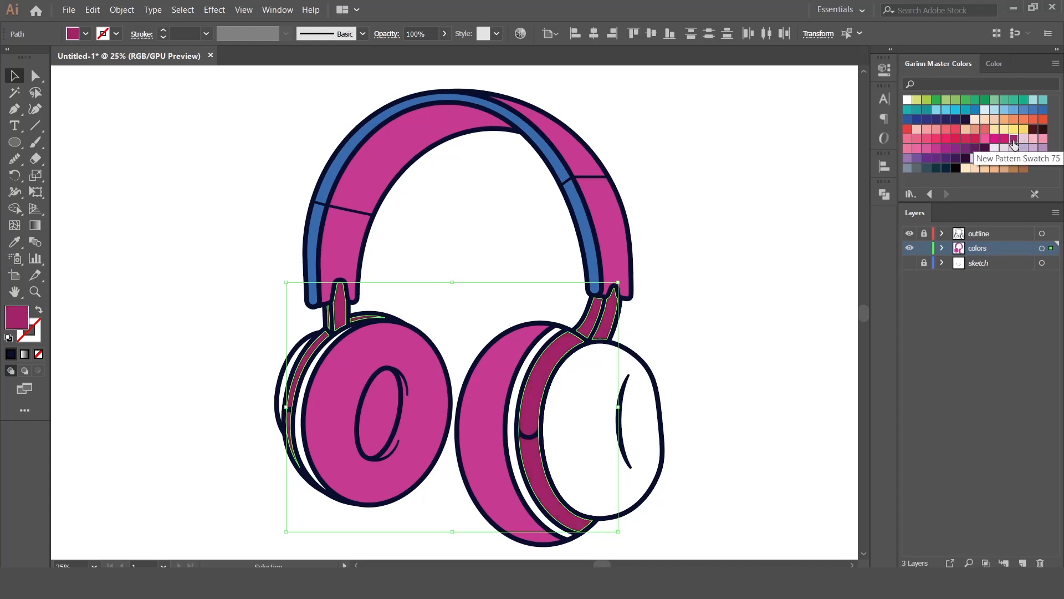
left_click(947, 158)
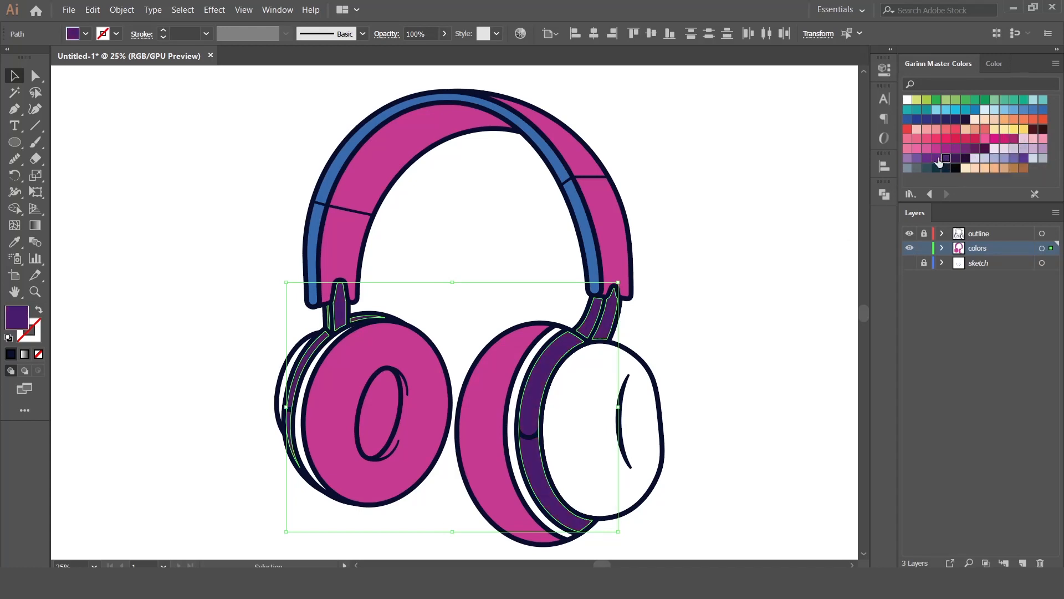
left_click(937, 158)
left_click(743, 284)
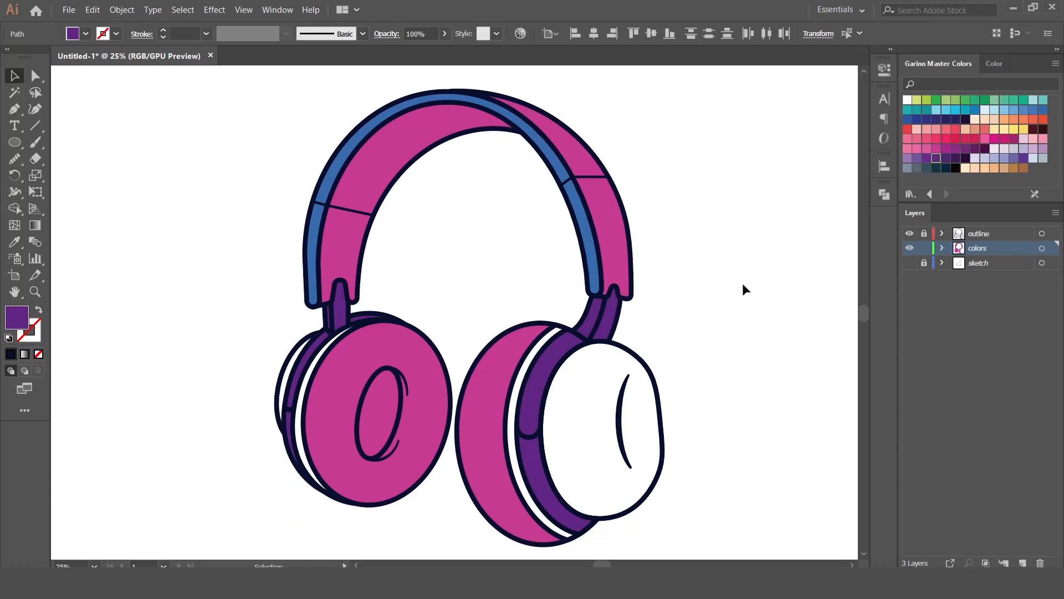
Step: Recolor the headband's narrow front rim with the same magenta pink as the rest of the band
left_click(591, 237)
left_click(626, 239, "shift")
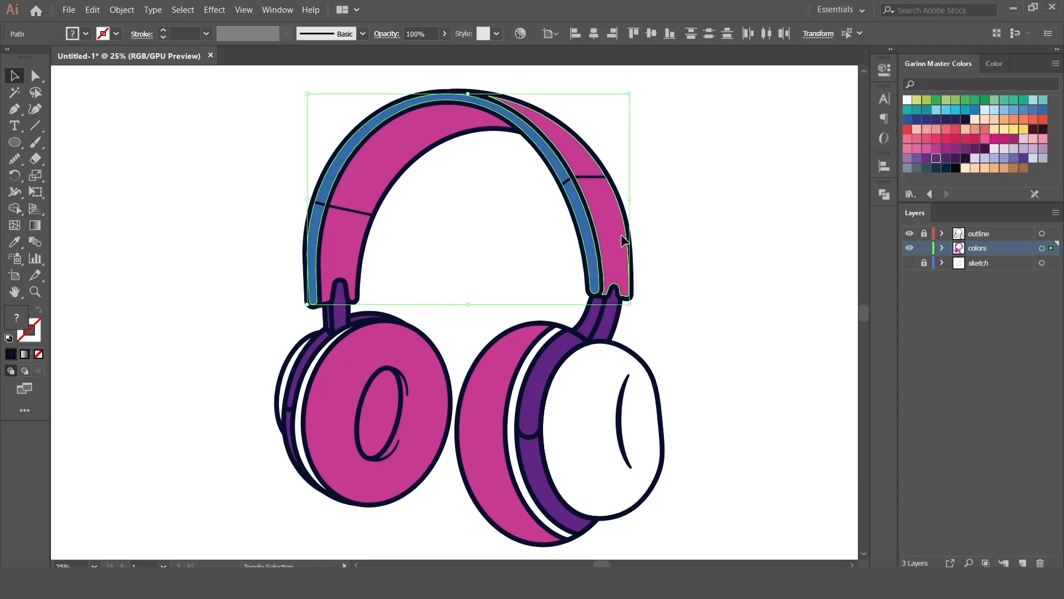
key("ctrl+z")
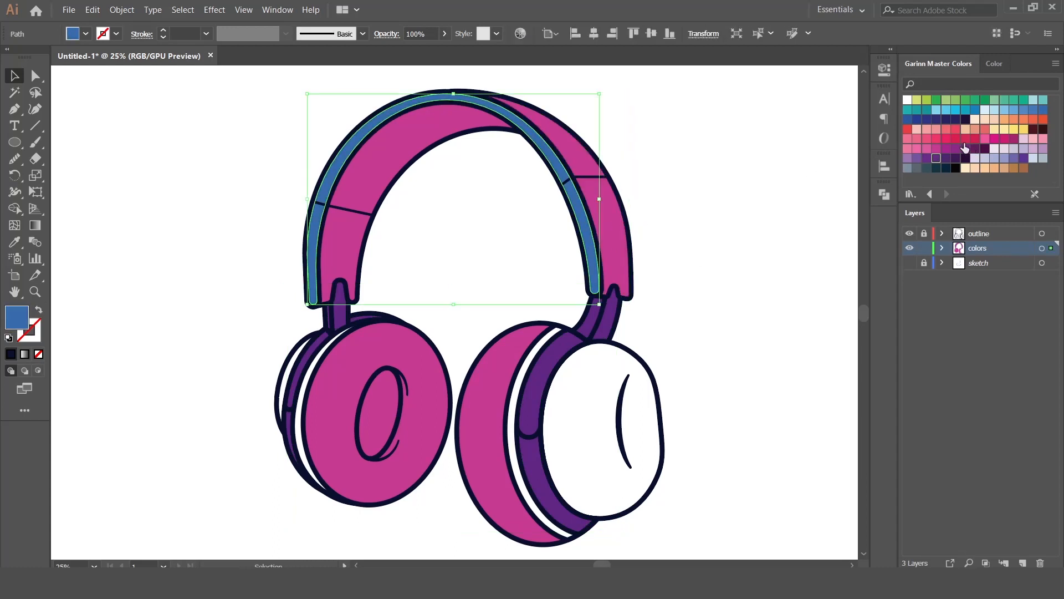
key("ctrl+z")
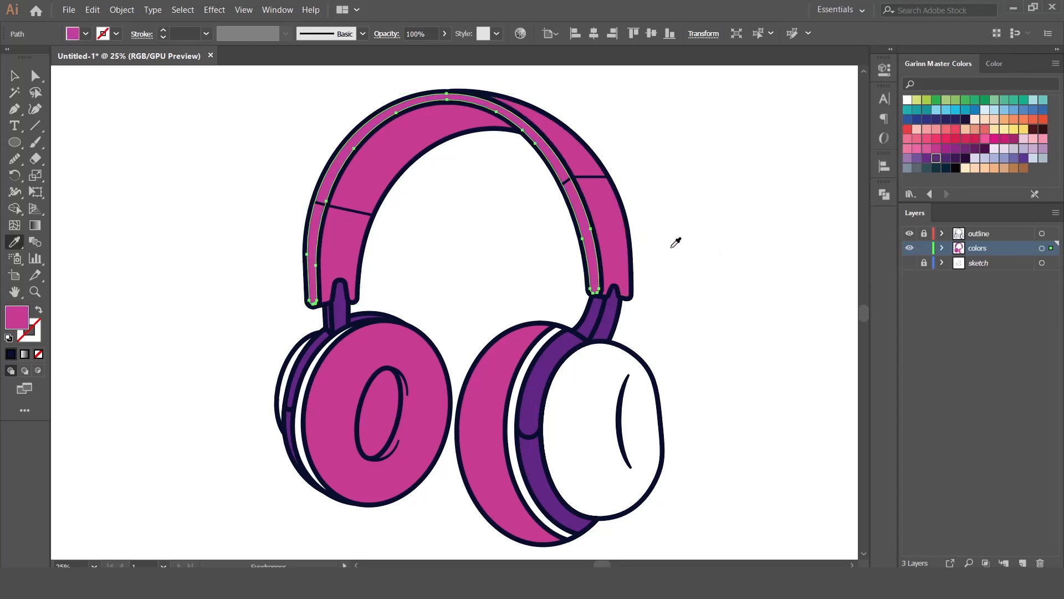
Step: Create a 4100 × 4100 px rectangle on the colors layer as the artwork's background
left_click(724, 233)
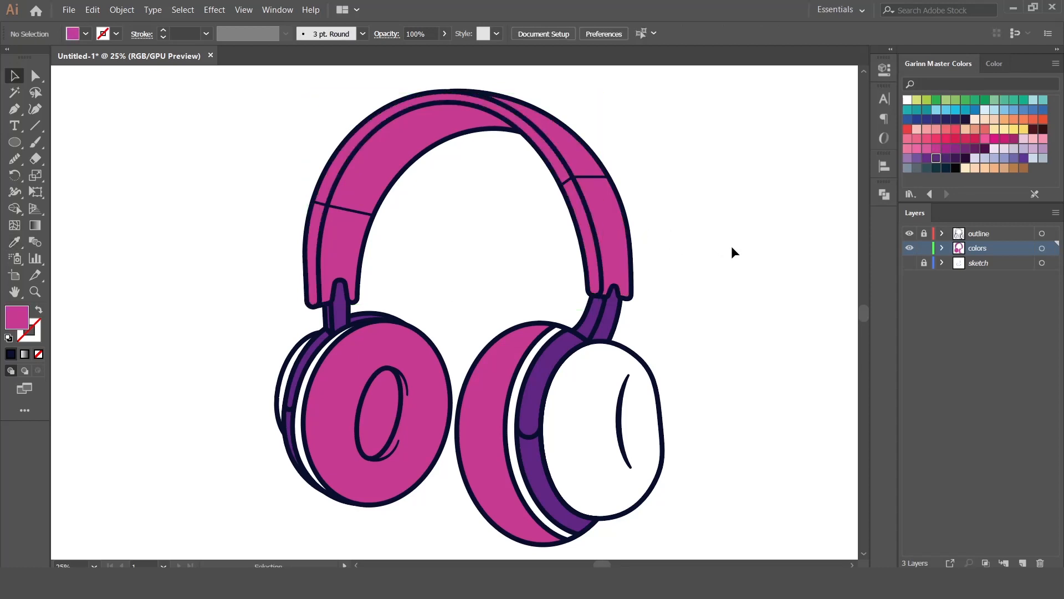
key("ctrl+minus")
key("ctrl+minus")
key("ctrl+minus")
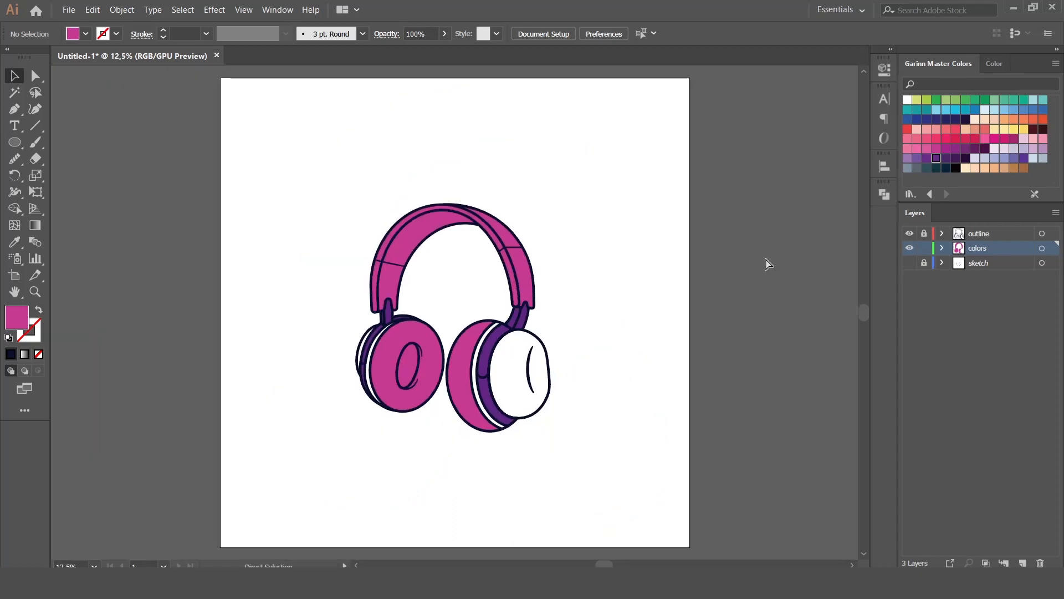
key("ctrl+equal")
key("ctrl+minus")
key("ctrl+equal")
right_click(20, 145)
left_click(61, 147)
left_click(294, 223)
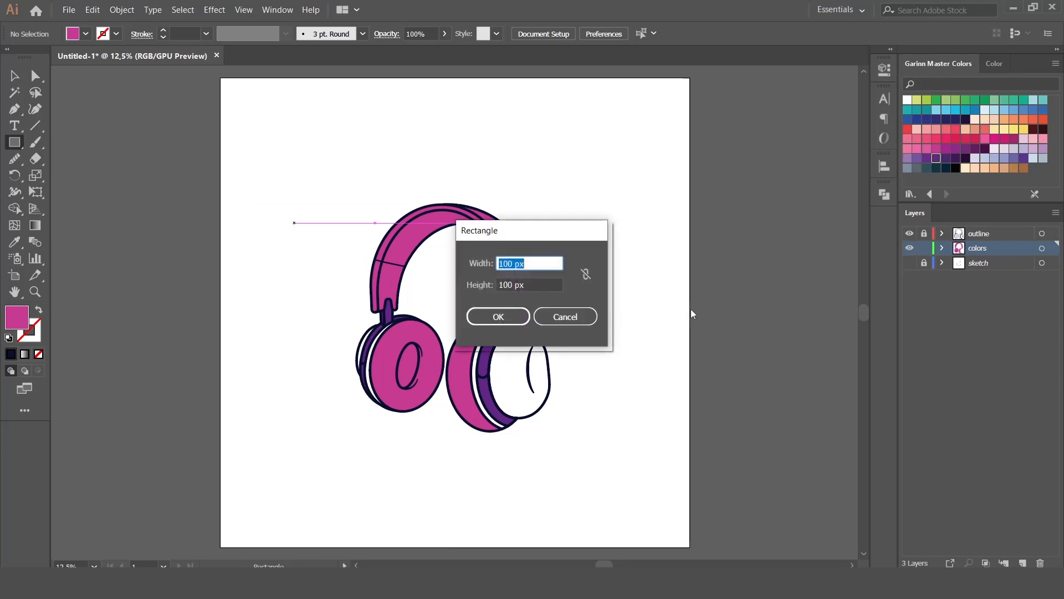
type("41")
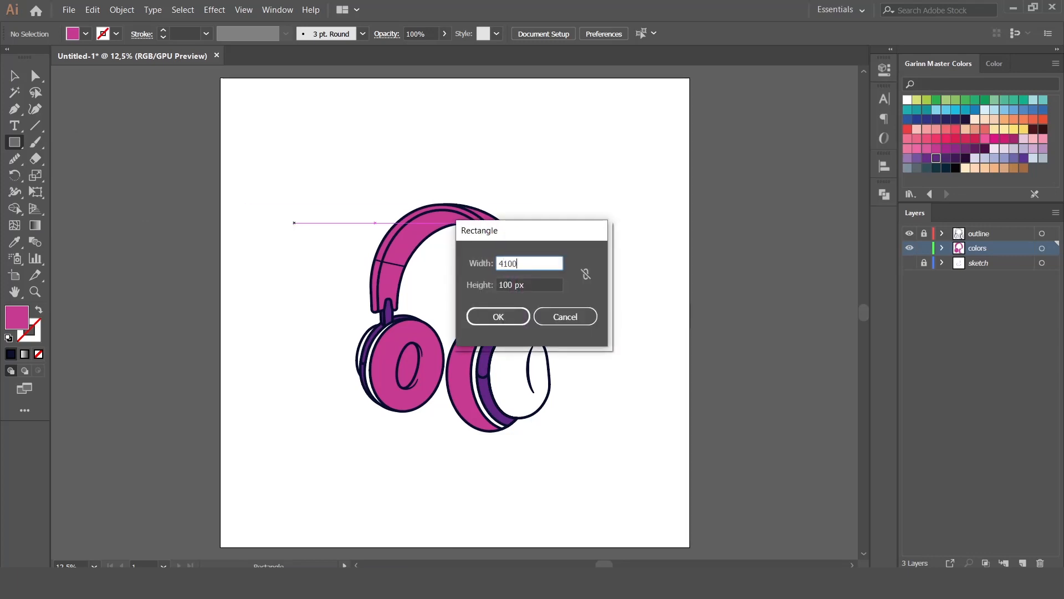
key("Tab")
type("41")
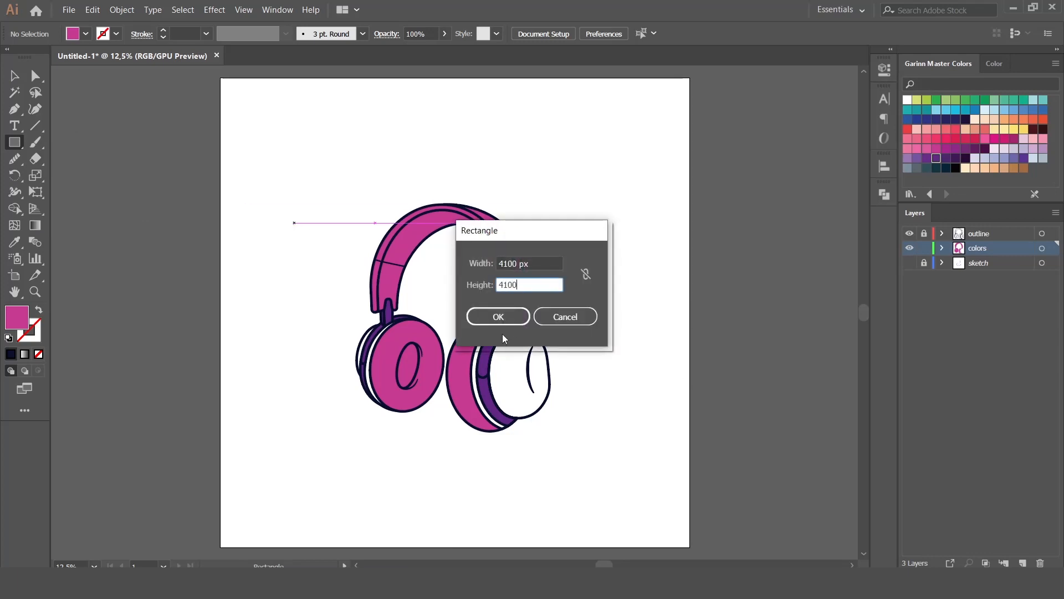
left_click(488, 313)
Step: Center the background rectangle horizontally and vertically on the artboard and send it behind the headphone color shapes
right_click(635, 302)
left_click(594, 34)
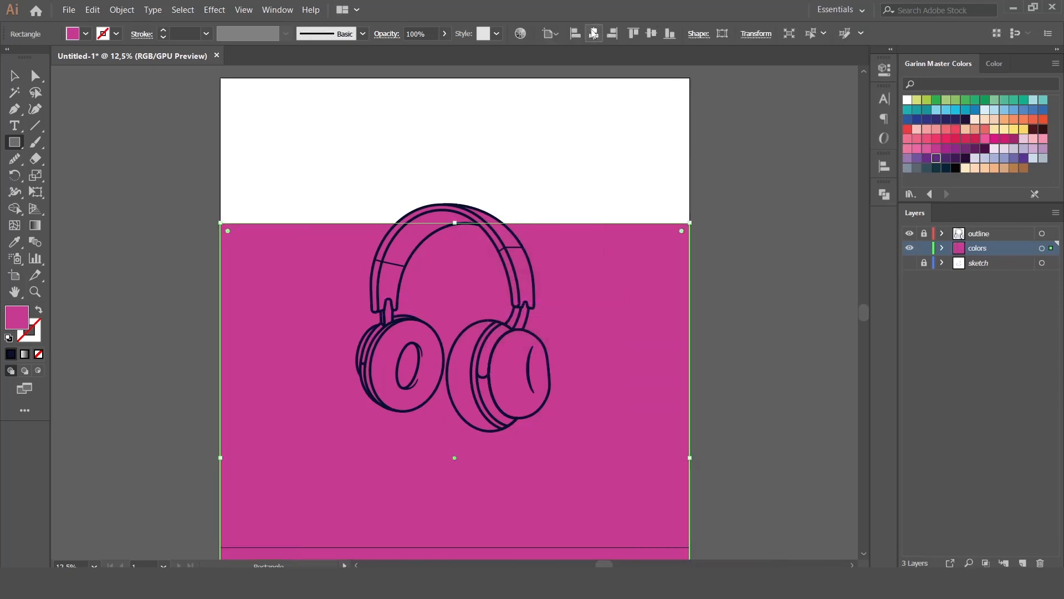
left_click(652, 33)
right_click(563, 150)
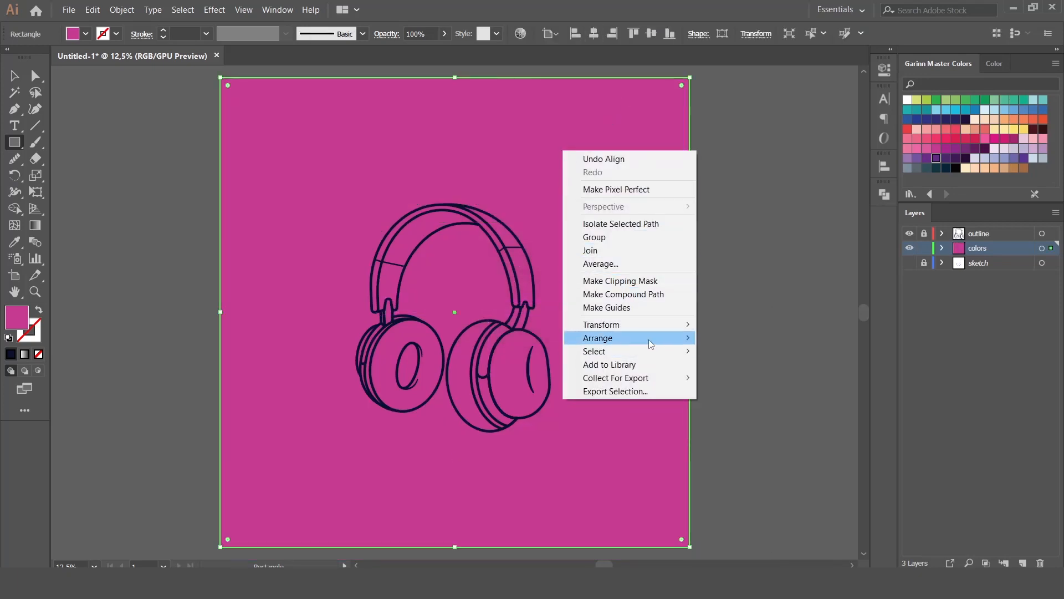
left_click(732, 378)
Step: Try a dark slate blue fill on the background square
left_click(15, 76)
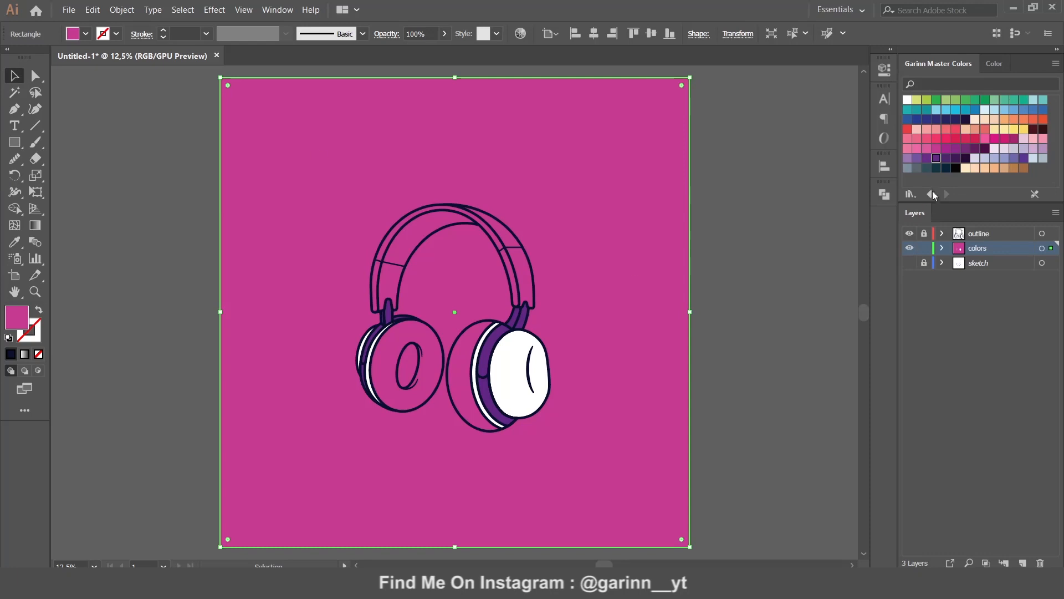
left_click(937, 168)
left_click(927, 168)
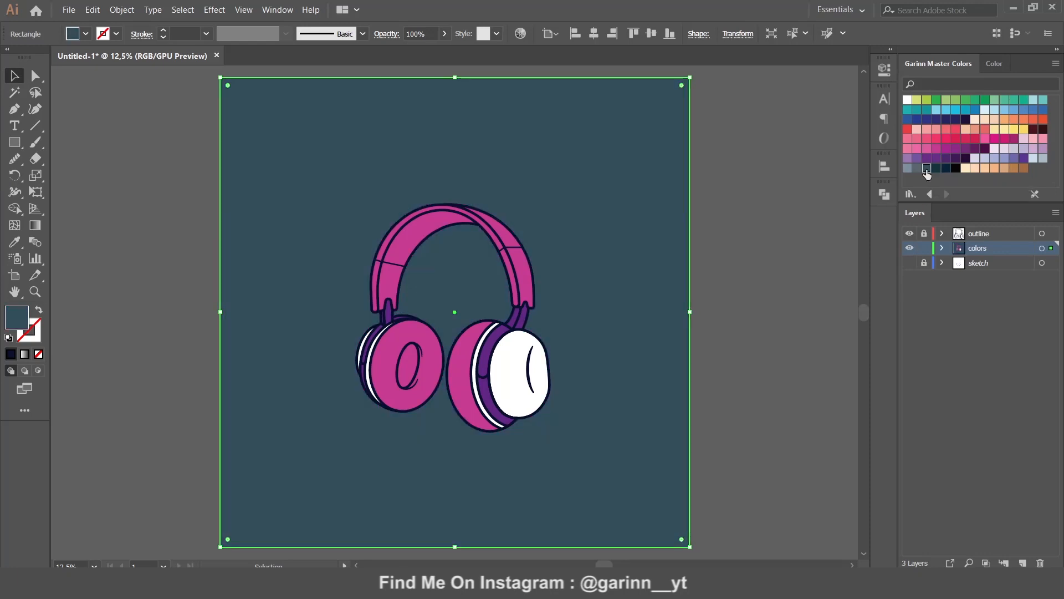
left_click(766, 242)
left_click(647, 272)
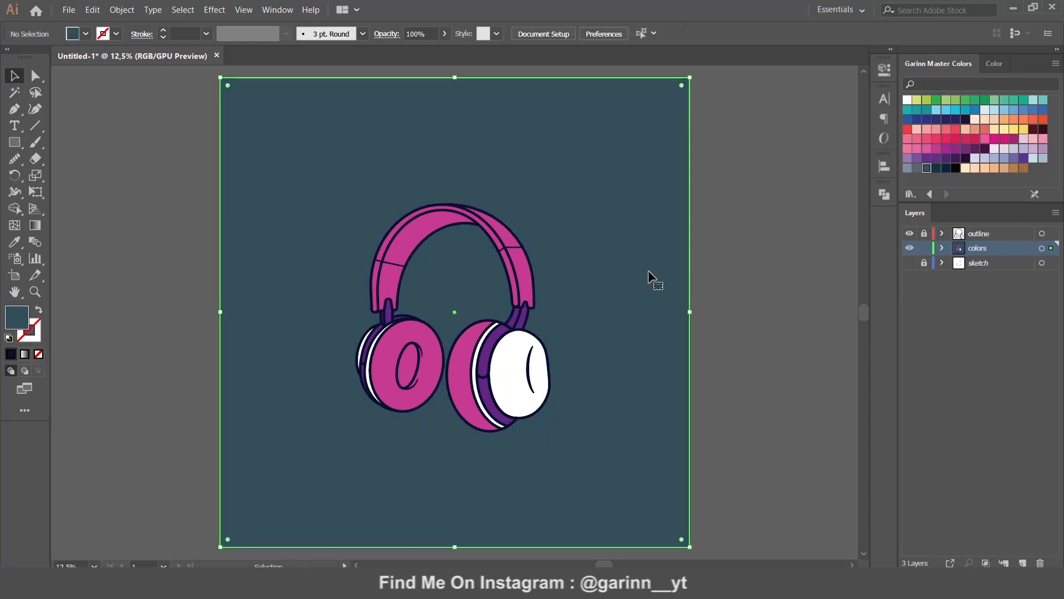
Step: Try several light and medium blue swatches as the background square's fill
left_click(1012, 111)
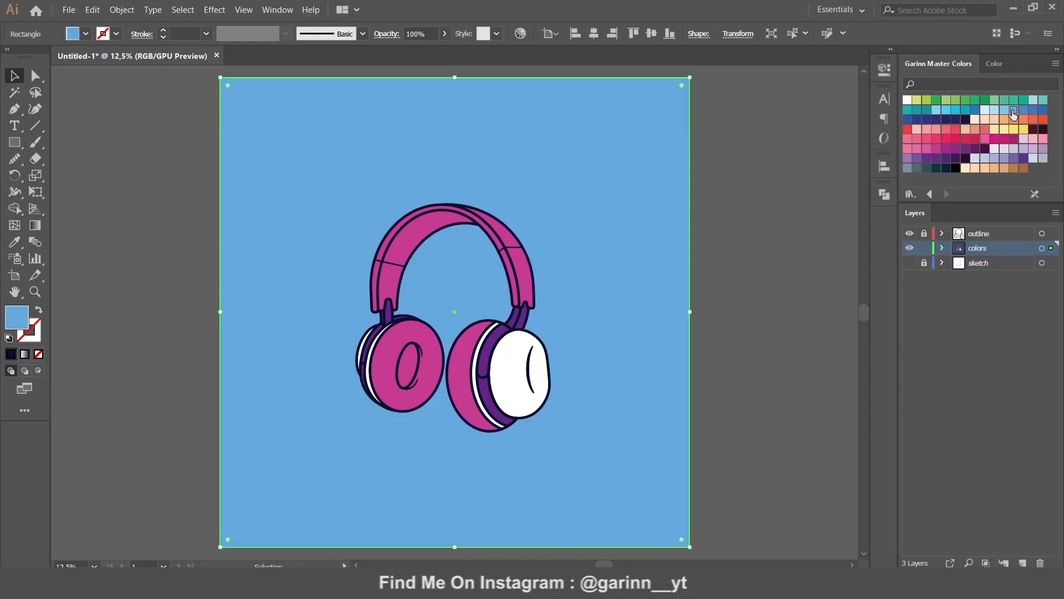
left_click(1004, 111)
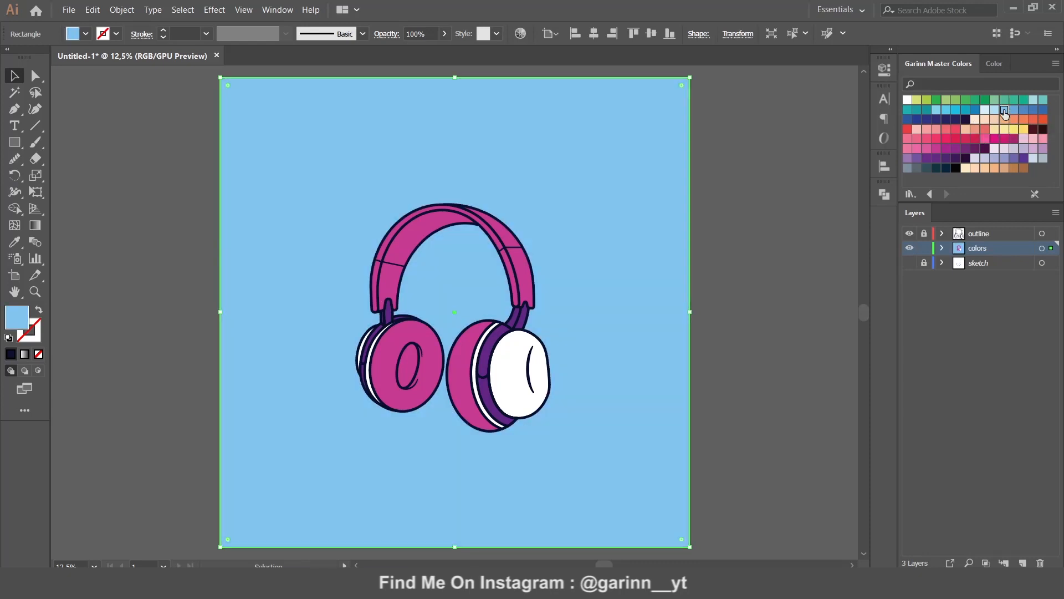
left_click(1026, 111)
left_click(747, 229)
left_click(623, 257)
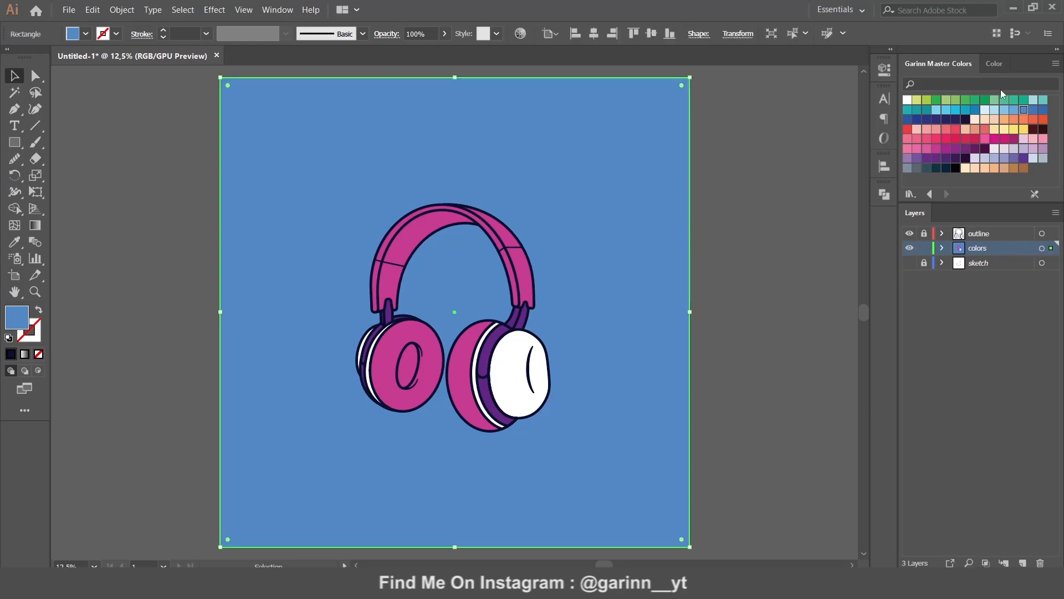
left_click(1014, 110)
left_click(764, 265)
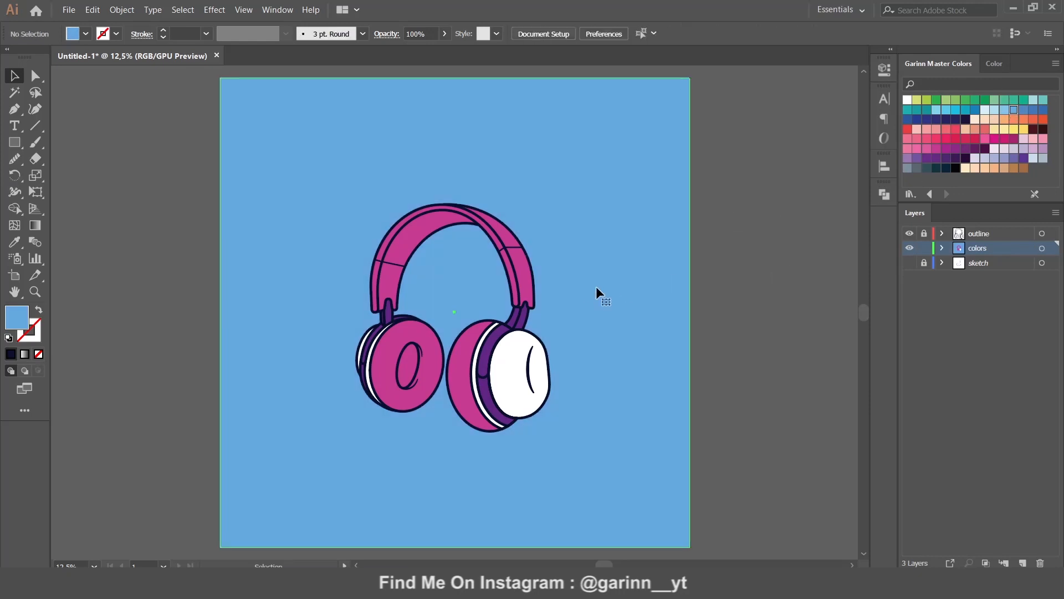
Step: Try cyan and teal swatches as the background square's fill
left_click(596, 286)
left_click(965, 110)
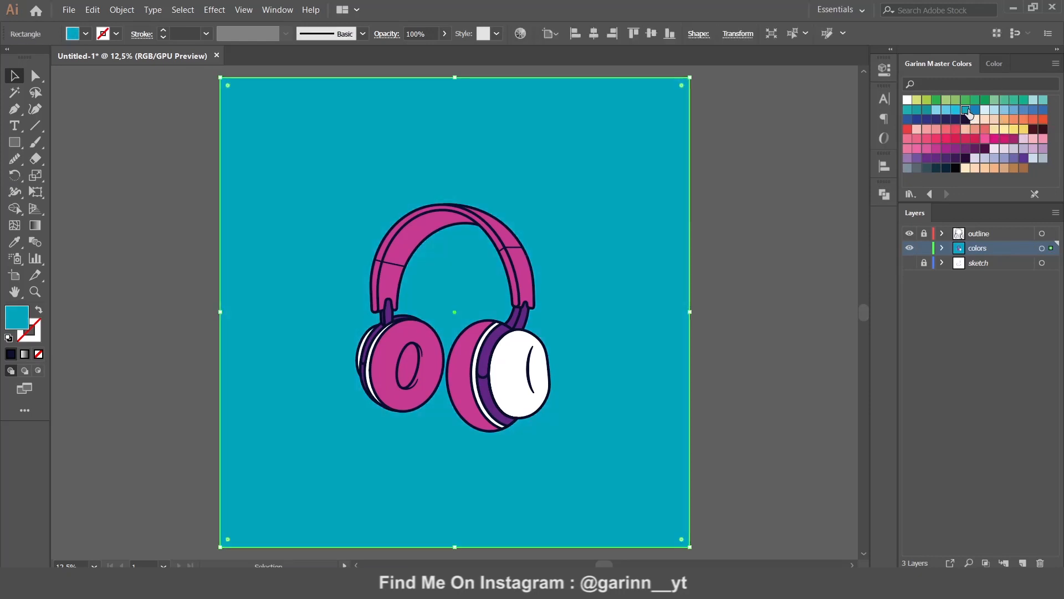
left_click(926, 110)
left_click(908, 110)
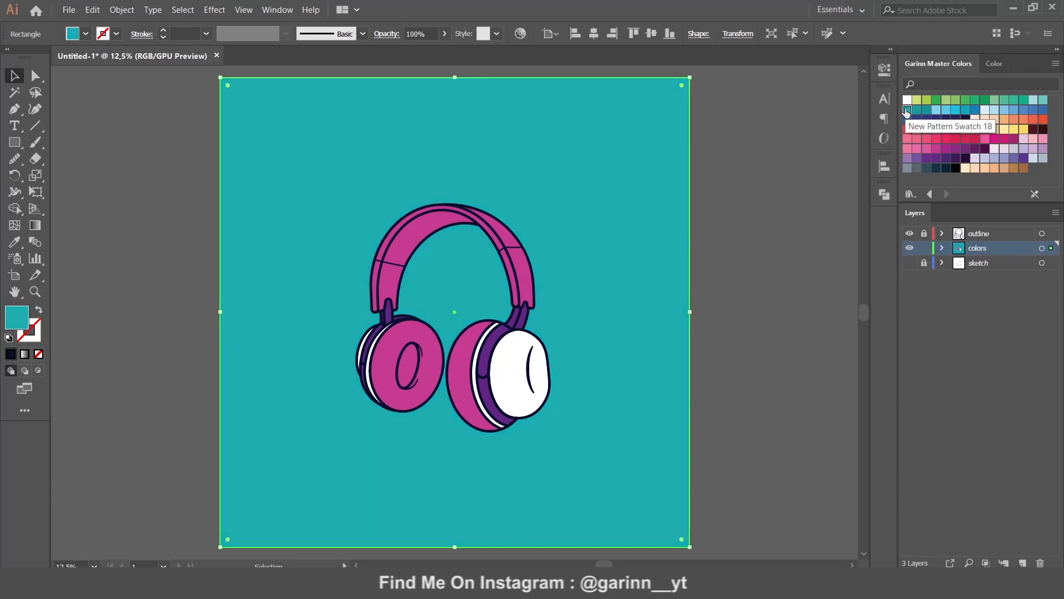
Step: Compare deeper blues on the background square and settle on the medium blue fill
left_click(1043, 111)
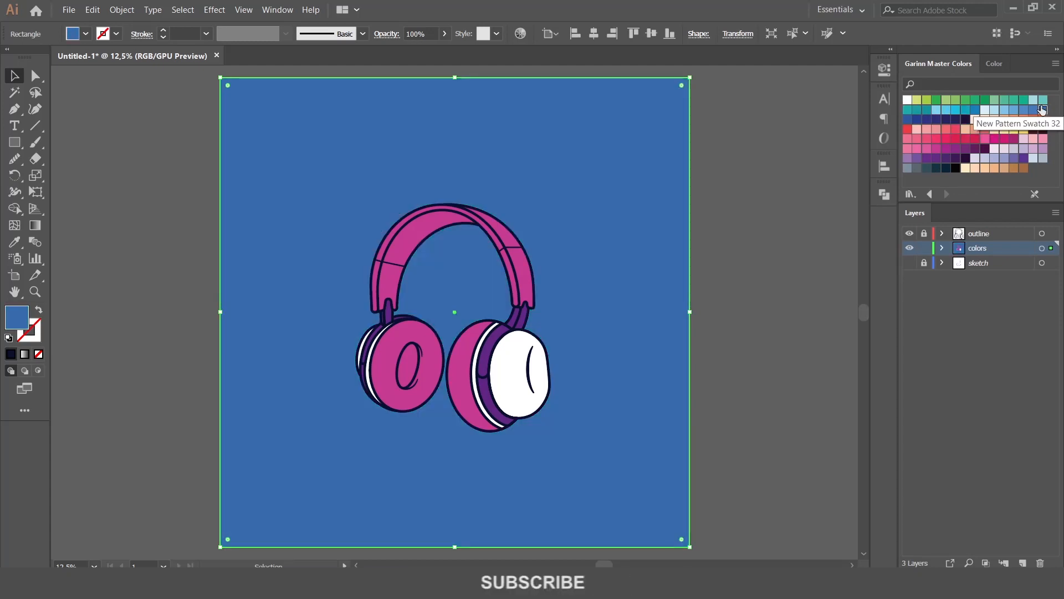
left_click(1033, 110)
left_click(1024, 110)
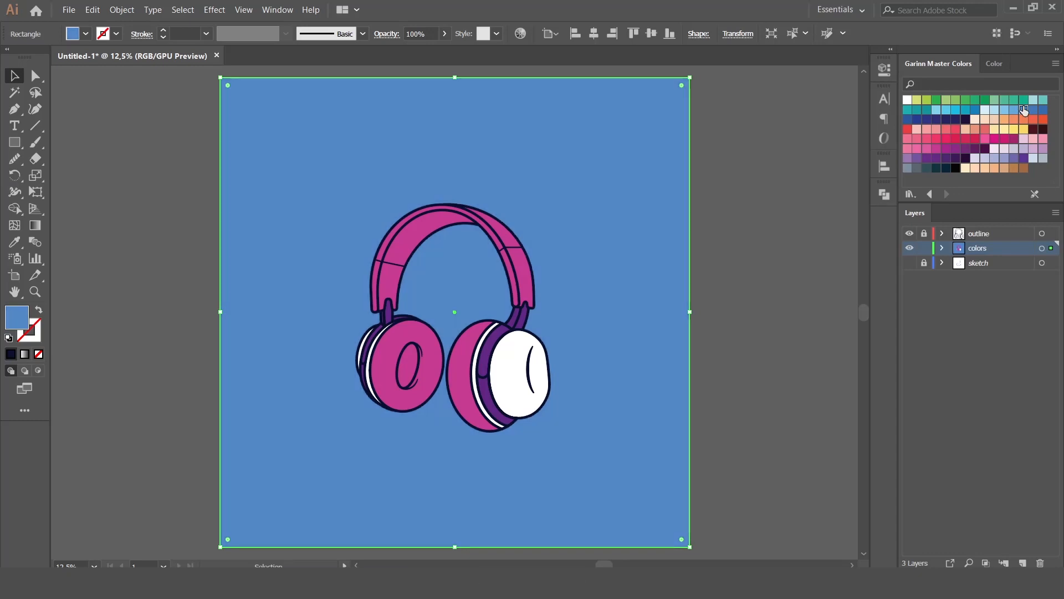
left_click(727, 175)
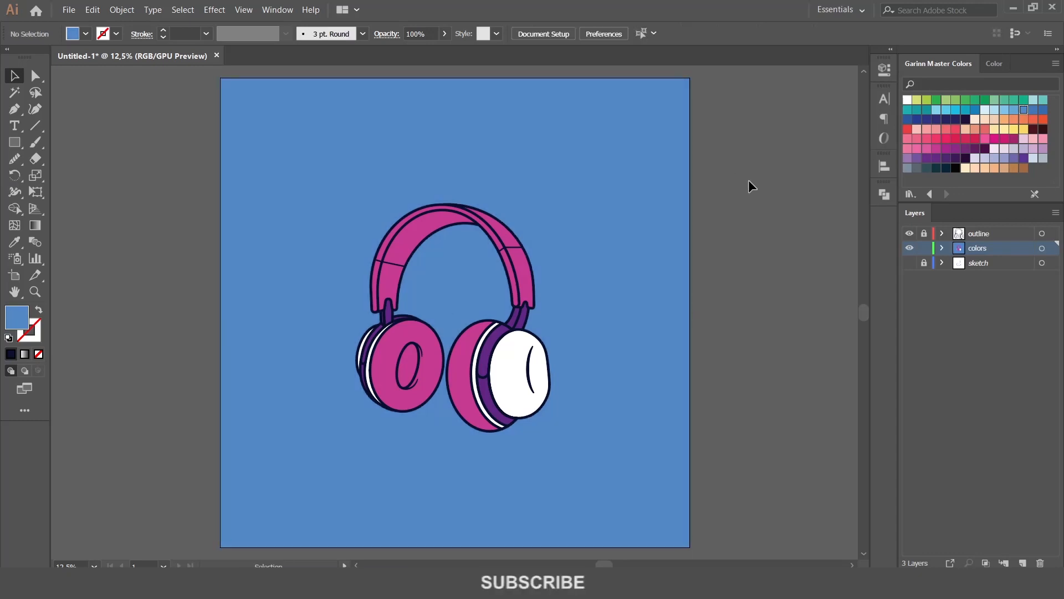
Step: Fill the inner oval of the left ear cushion with a darker magenta purple
key("ctrl+plus")
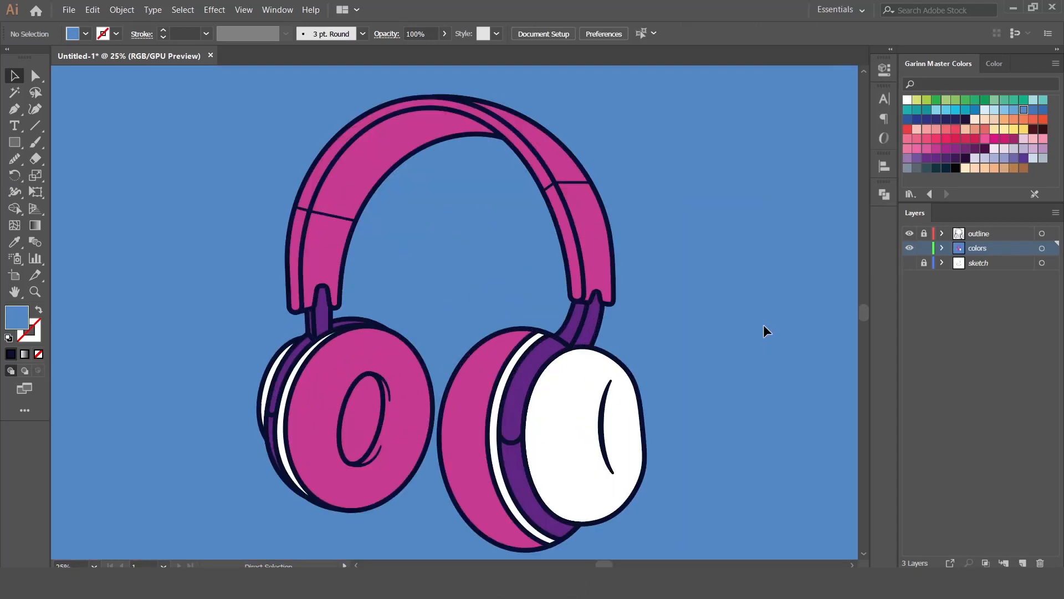
scroll(532, 277, "down", 4)
scroll(532, 277, "left", 2)
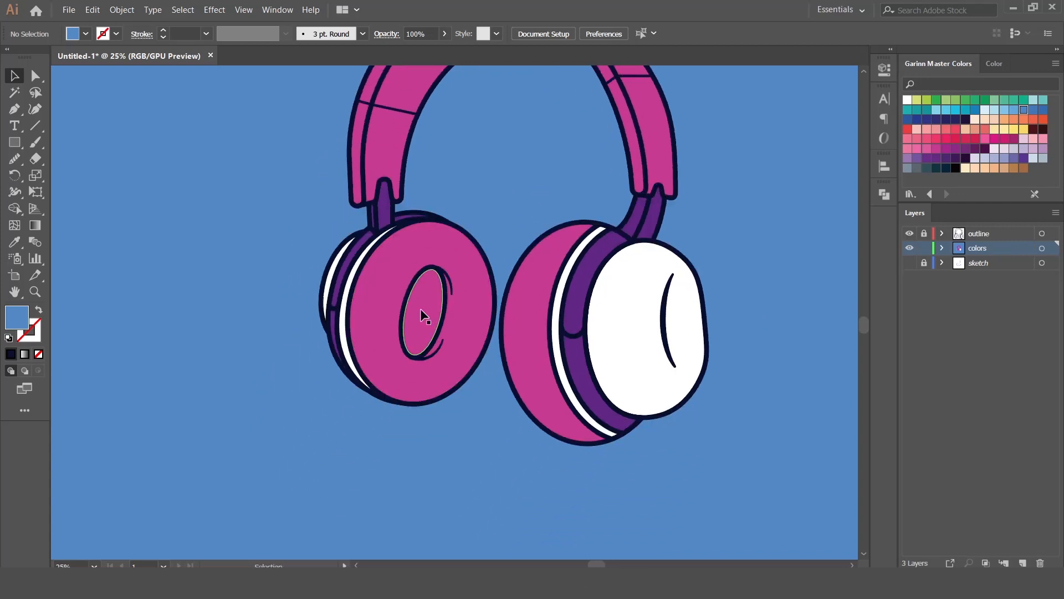
left_click(421, 308)
double_click(15, 323)
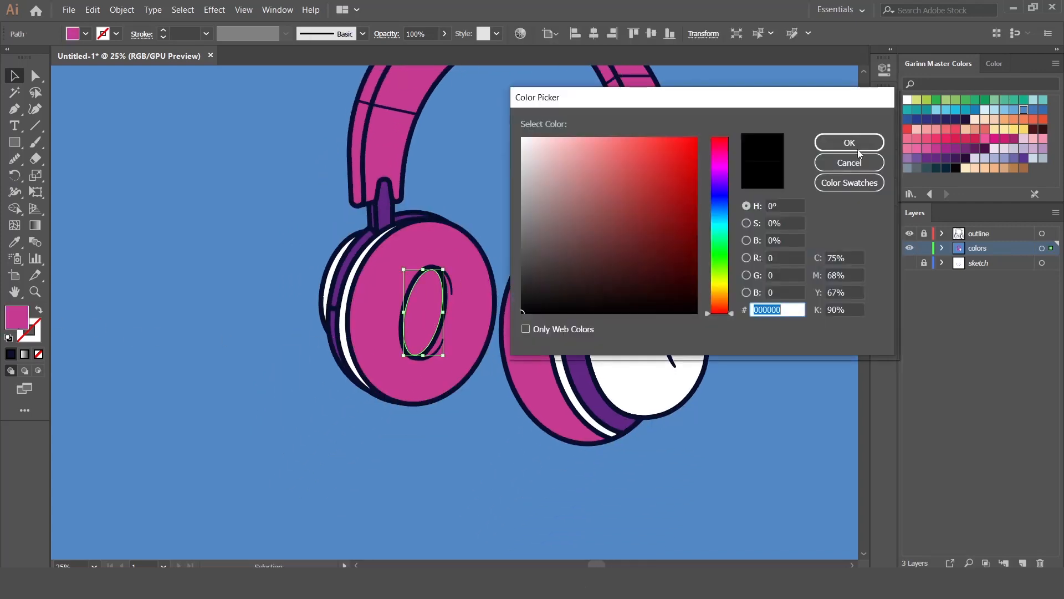
left_click(876, 165)
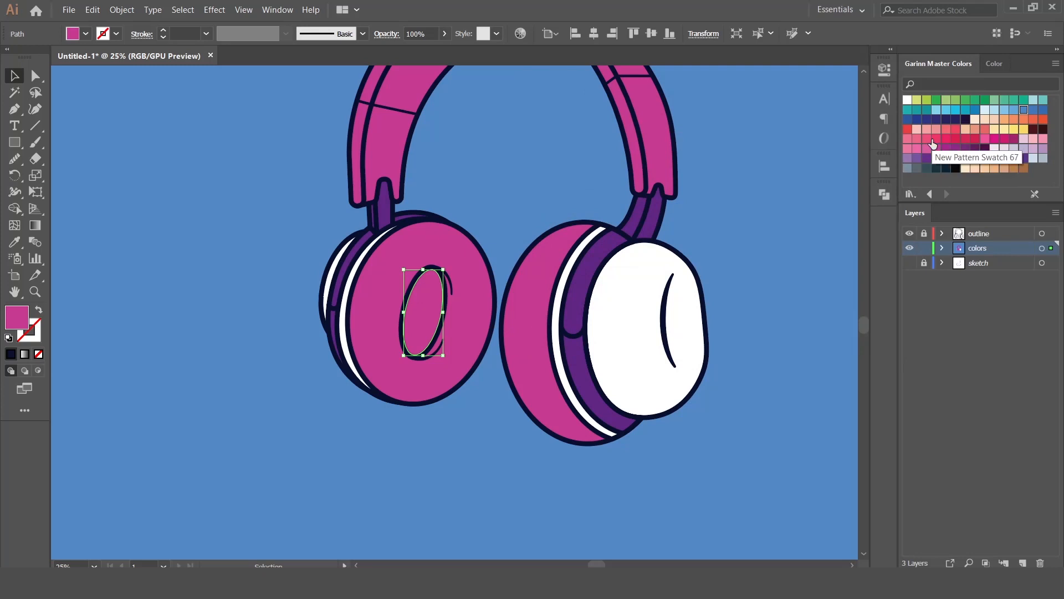
left_click(947, 151)
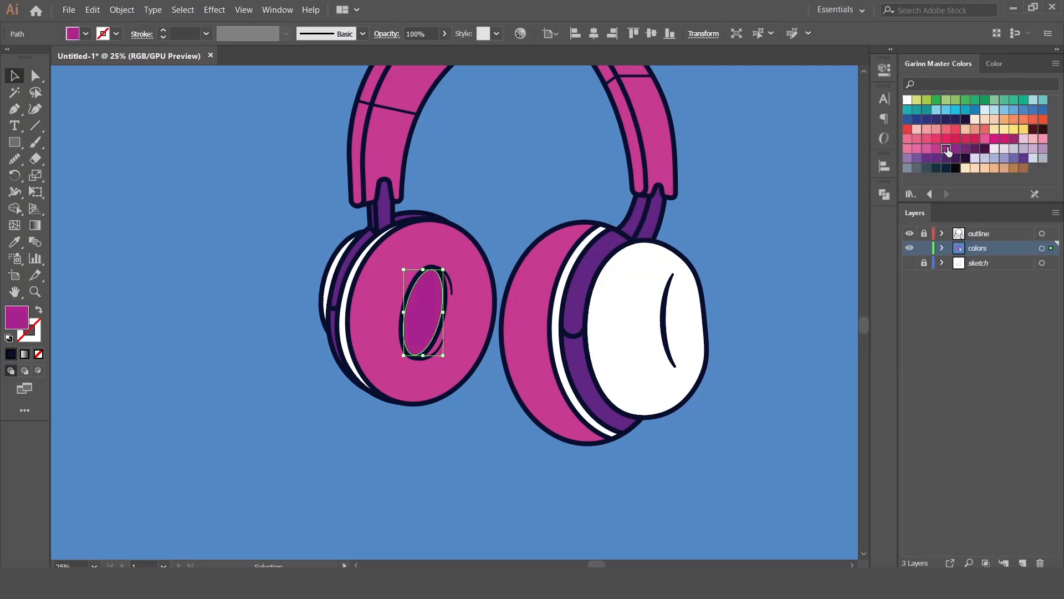
left_click(778, 199)
Step: Copy the right ear cup's white outer cover, paste two copies in front, and offset the upper one slightly up and right
left_click_drag(769, 185, 686, 224)
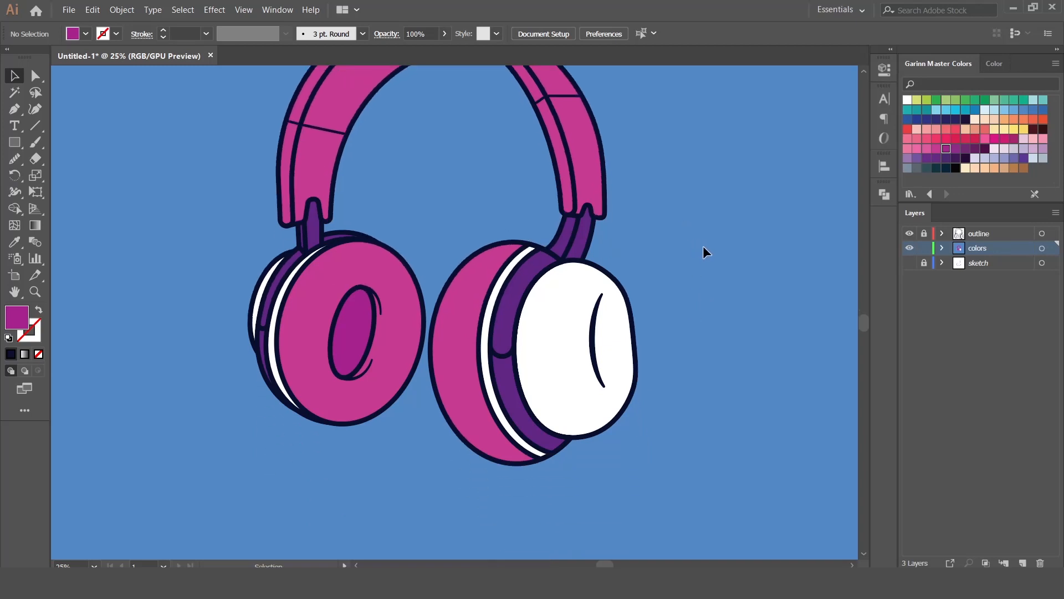
left_click(565, 335)
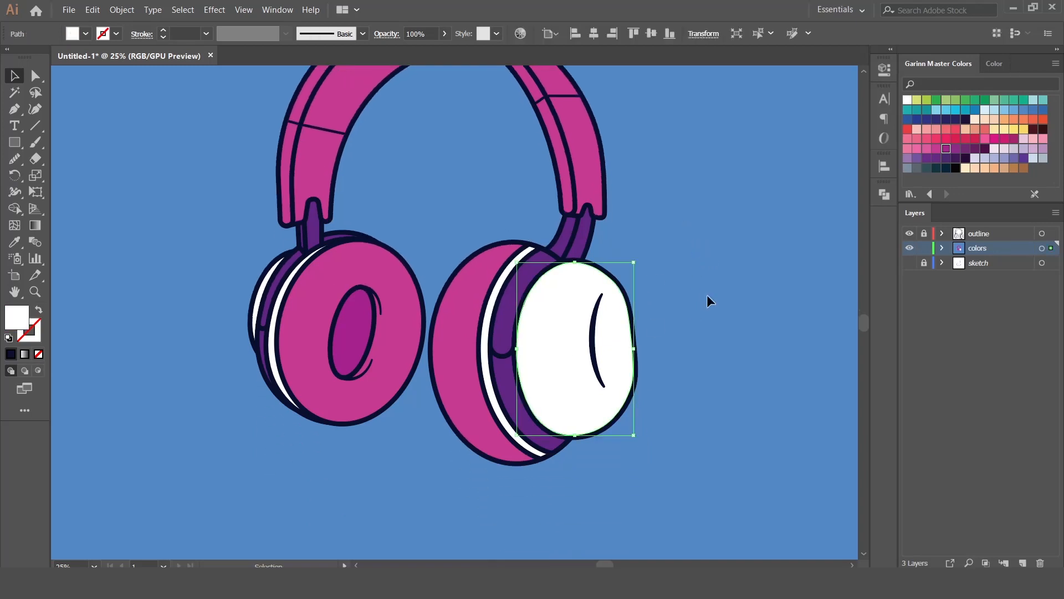
key("ctrl+equal")
left_click(92, 9)
left_click(102, 68)
left_click(92, 9)
left_click(106, 96)
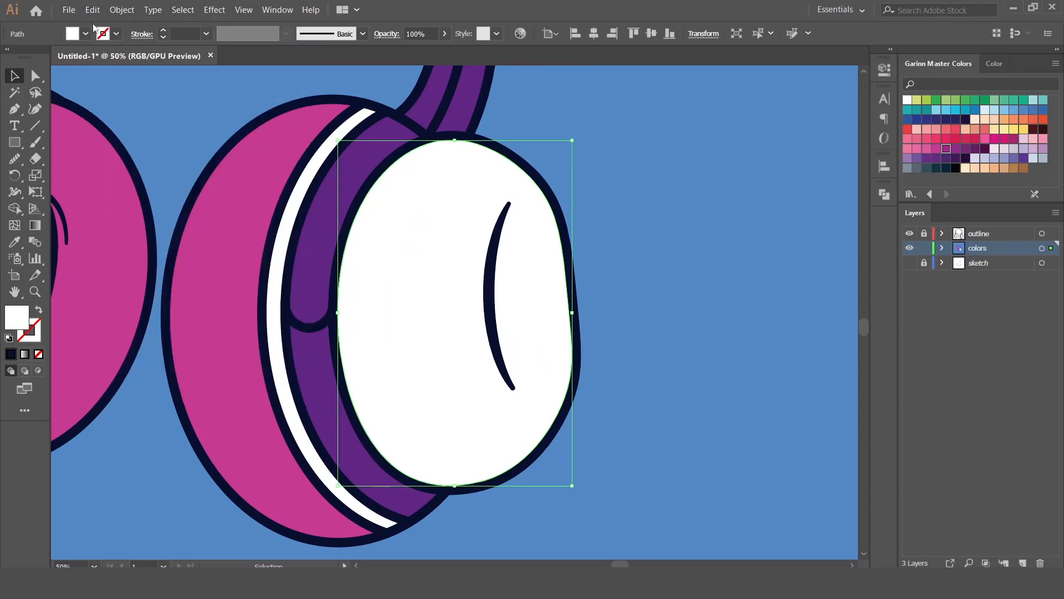
left_click(92, 9)
left_click(105, 81)
left_click_drag(432, 240, 458, 228)
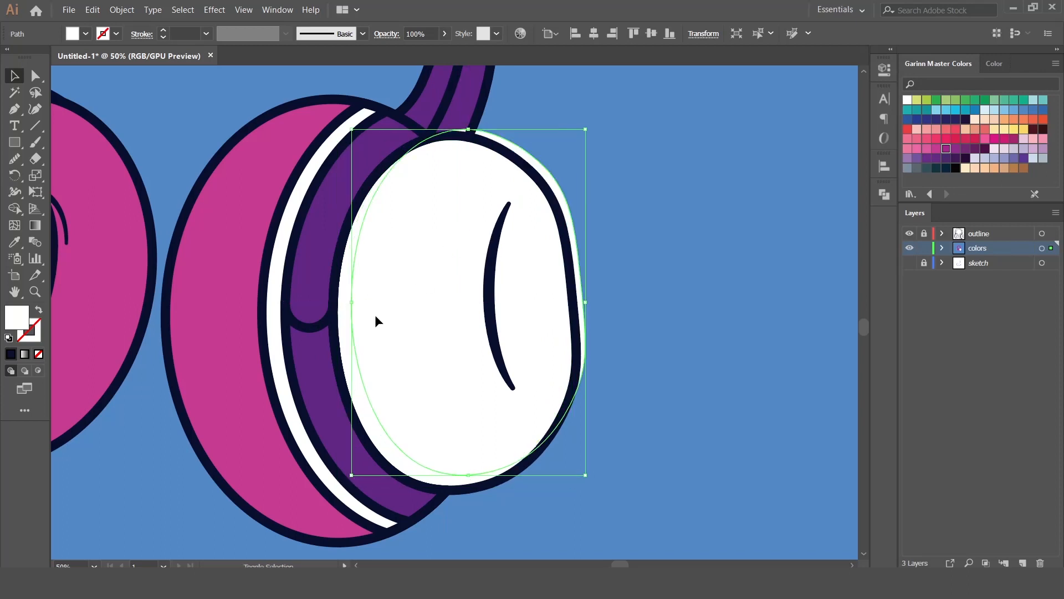
Step: Subtract the offset copy from the cover copy beneath it to leave a crescent along the cover's inner edge
left_click(345, 335, "shift")
left_click(884, 195)
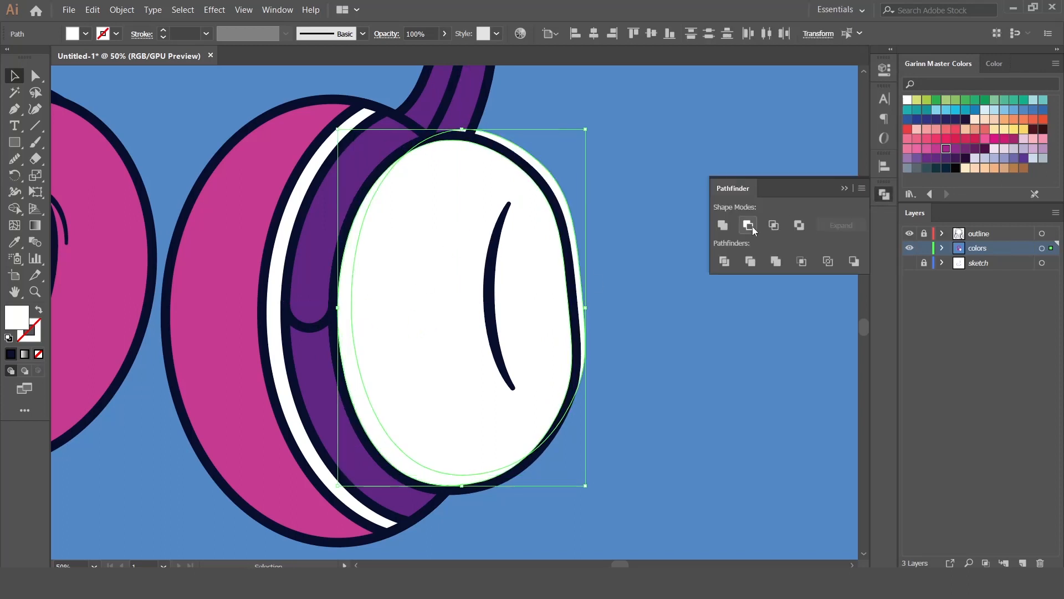
left_click(752, 226)
left_click(884, 194)
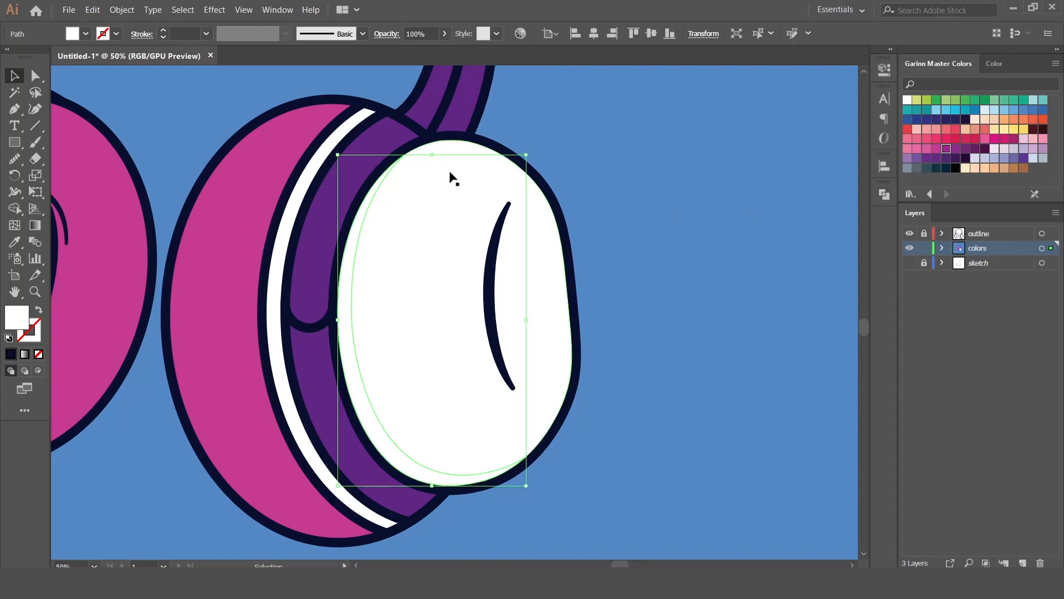
Step: Fill the crescent with the outline's dark navy, without a stroke, and set its opacity to 20% as a shadow
double_click(20, 320)
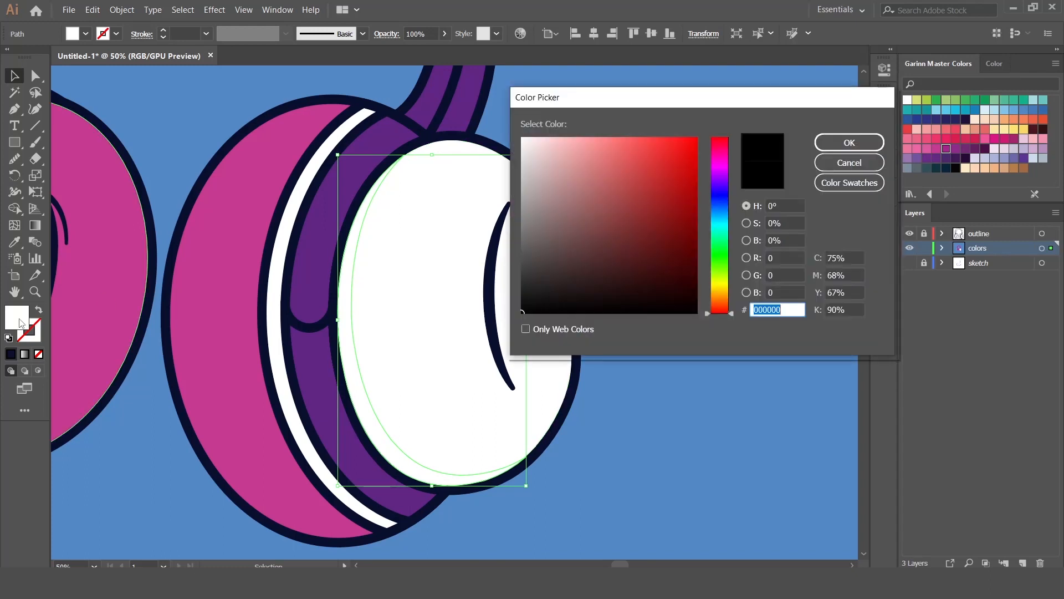
left_click(850, 163)
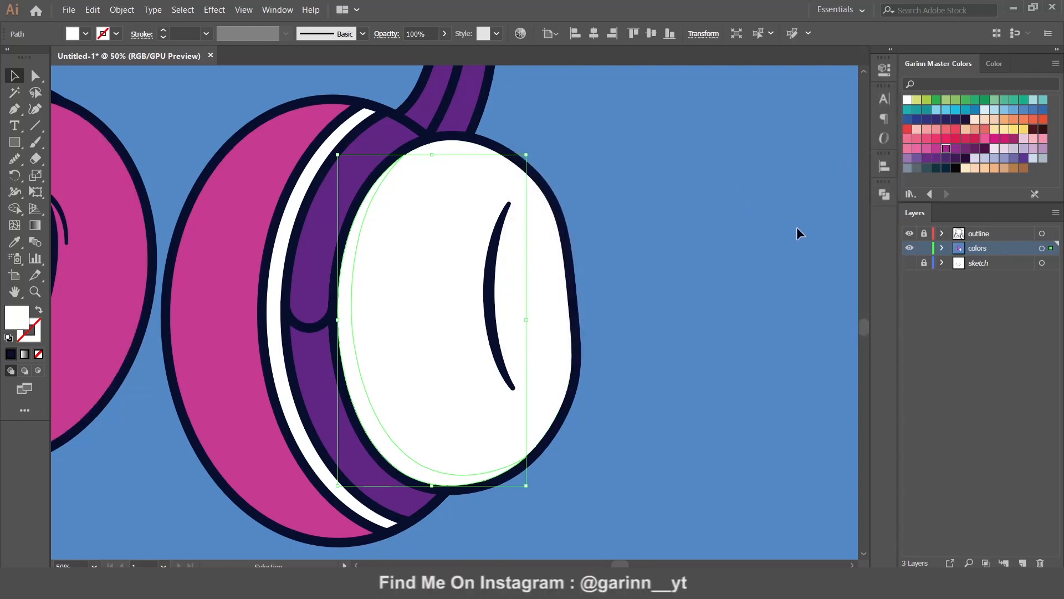
key("i")
left_click(566, 221)
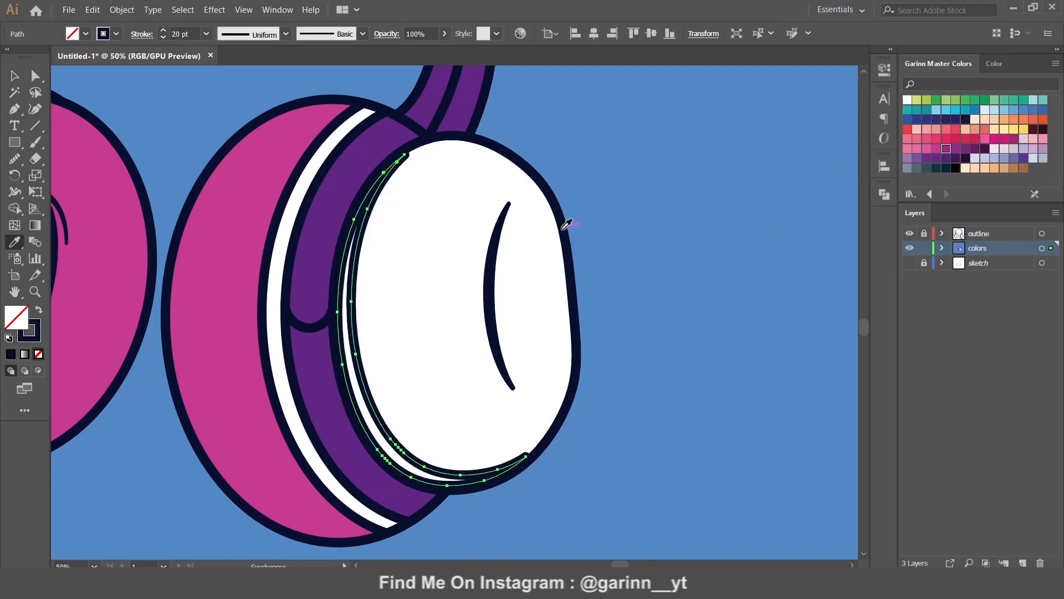
key("v")
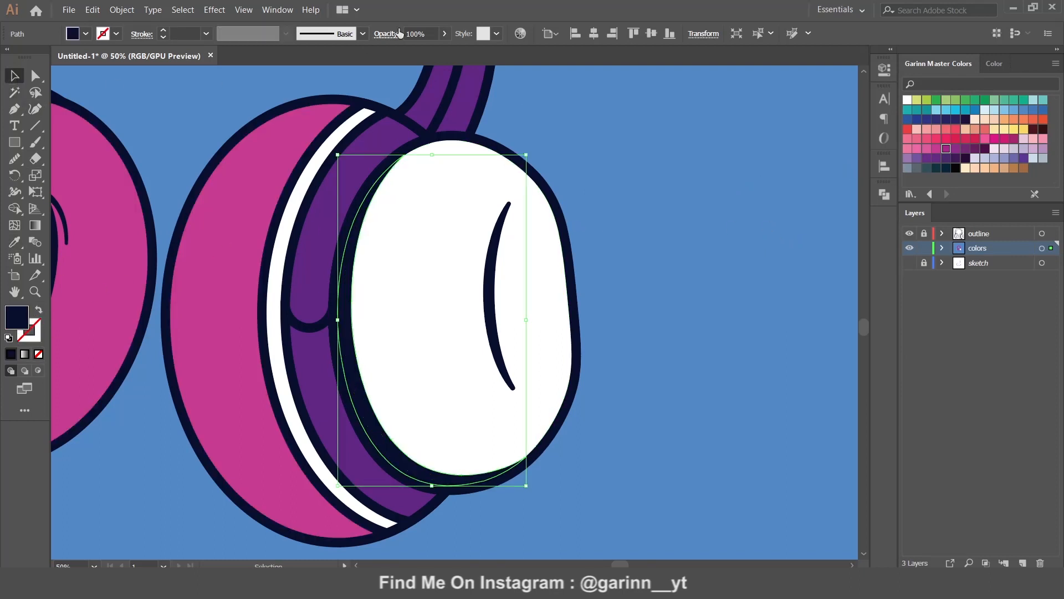
left_click(419, 34)
type("20")
key("Return")
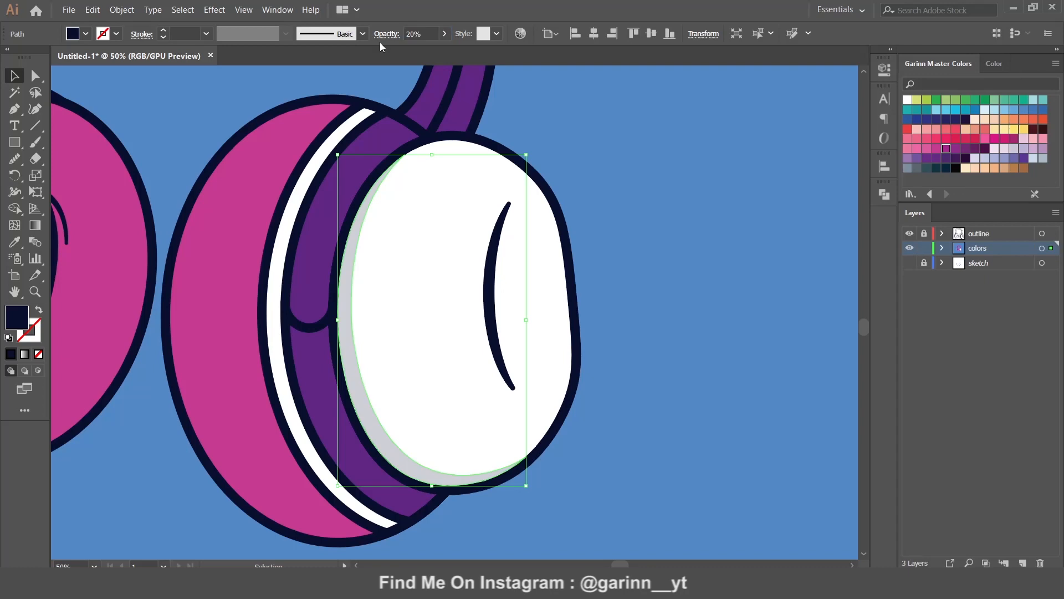
Step: Draw a closed thin crescent with the Pen tool against the right side of the curved detail line on the right ear cup's cover
left_click(632, 244)
left_click(547, 259)
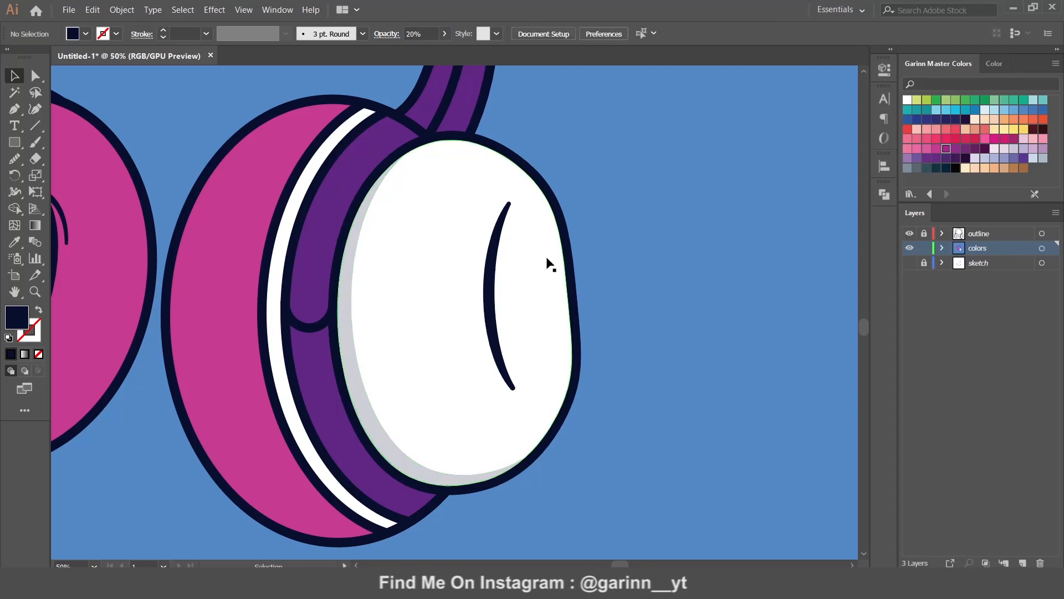
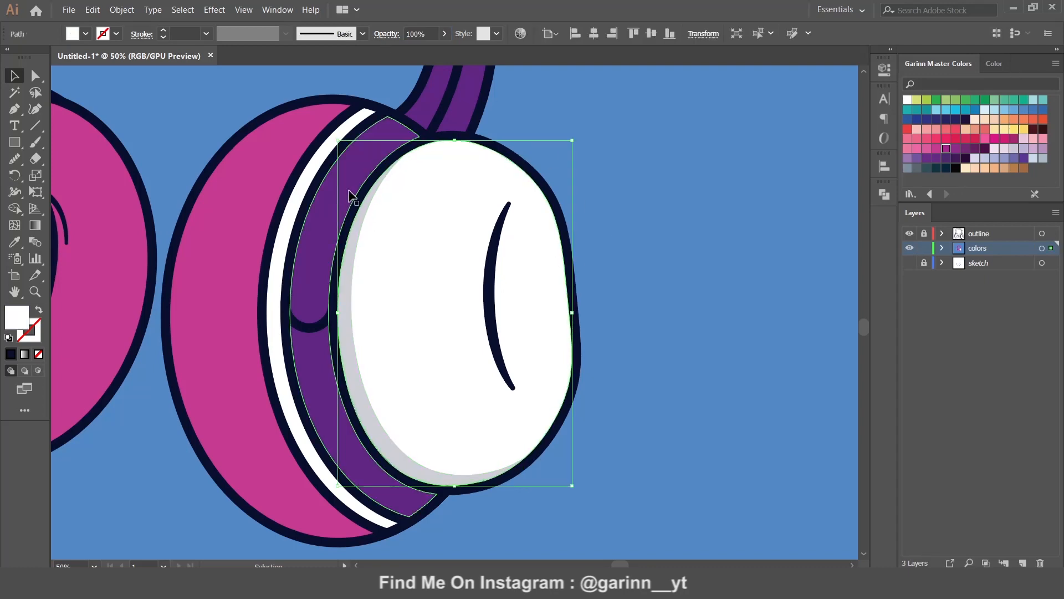
key("p")
left_click_drag(509, 203, 512, 276)
left_click_drag(513, 387, 563, 493)
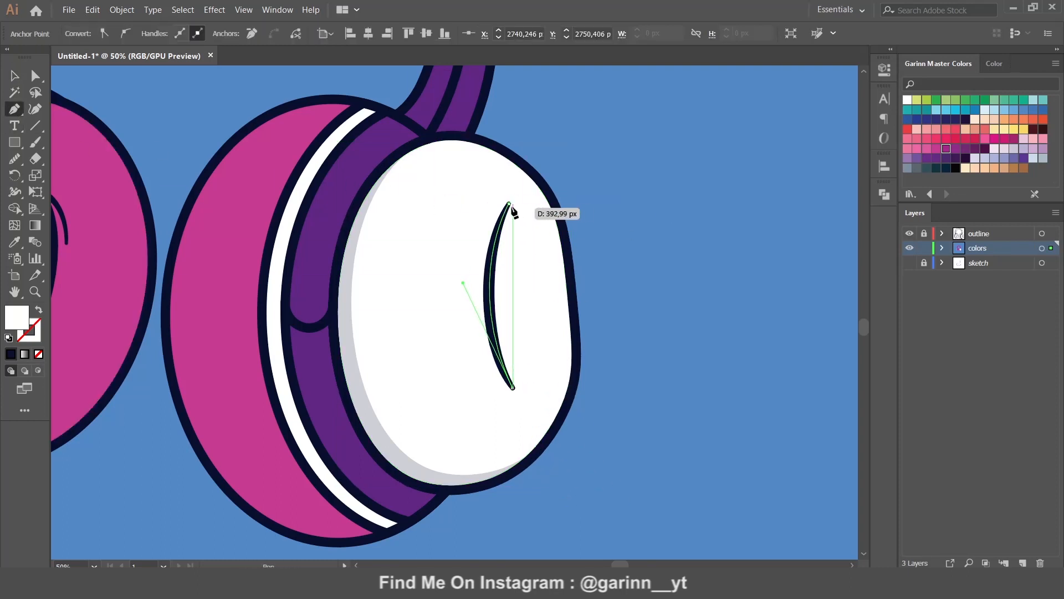
left_click_drag(516, 179, 528, 155)
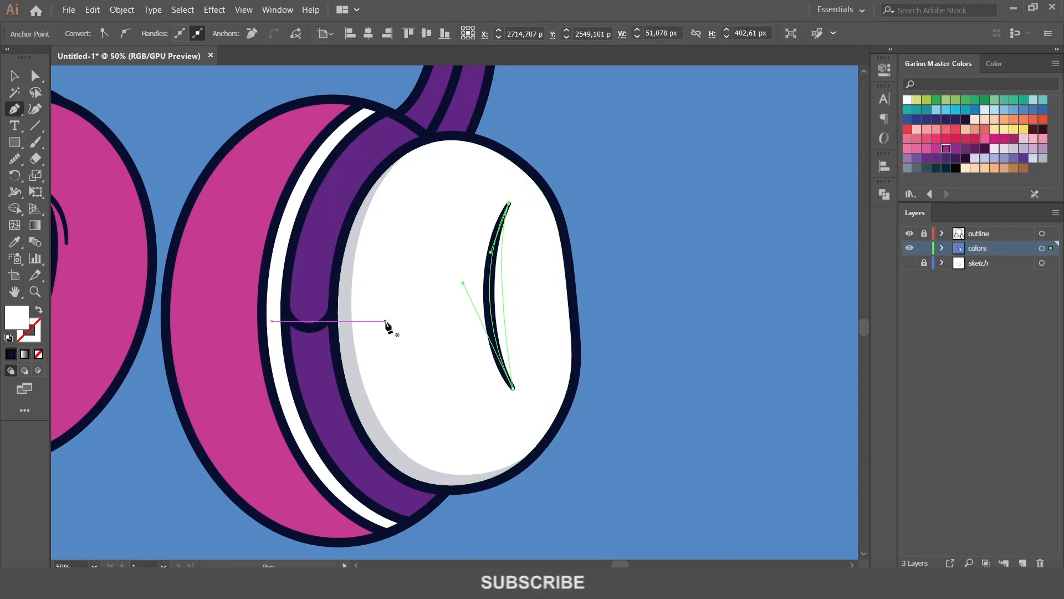
Step: Give the drawn crescent the navy 20% opacity shadow style sampled from the cover's existing shadow
key("i")
left_click(347, 310)
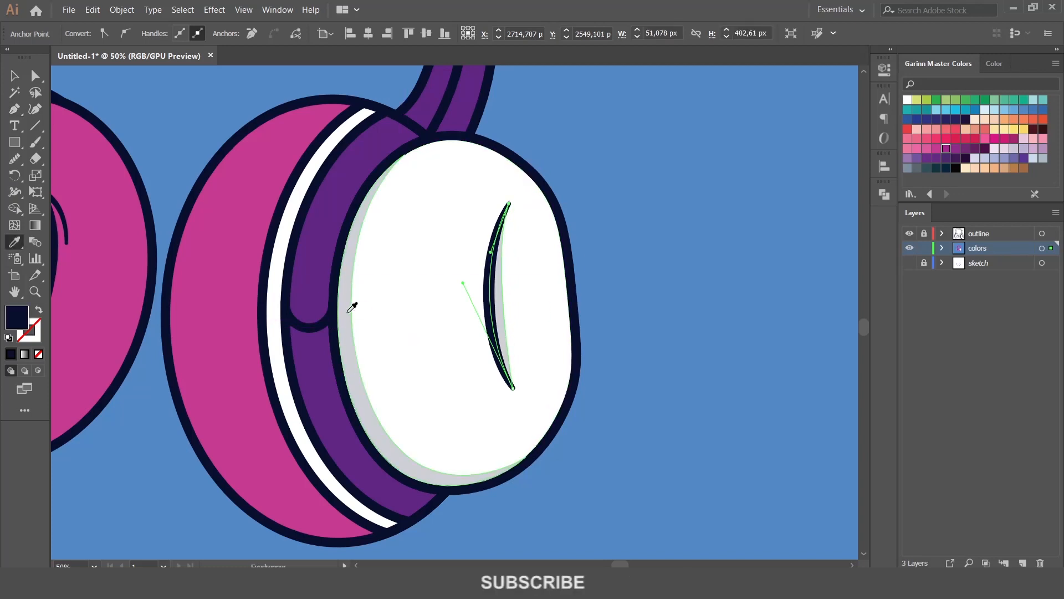
key("v")
left_click(658, 240)
Step: Copy the right ear cup's white ring, paste two copies in front, and offset the upper one slightly to the right
left_click_drag(474, 284, 589, 271)
left_click(411, 272)
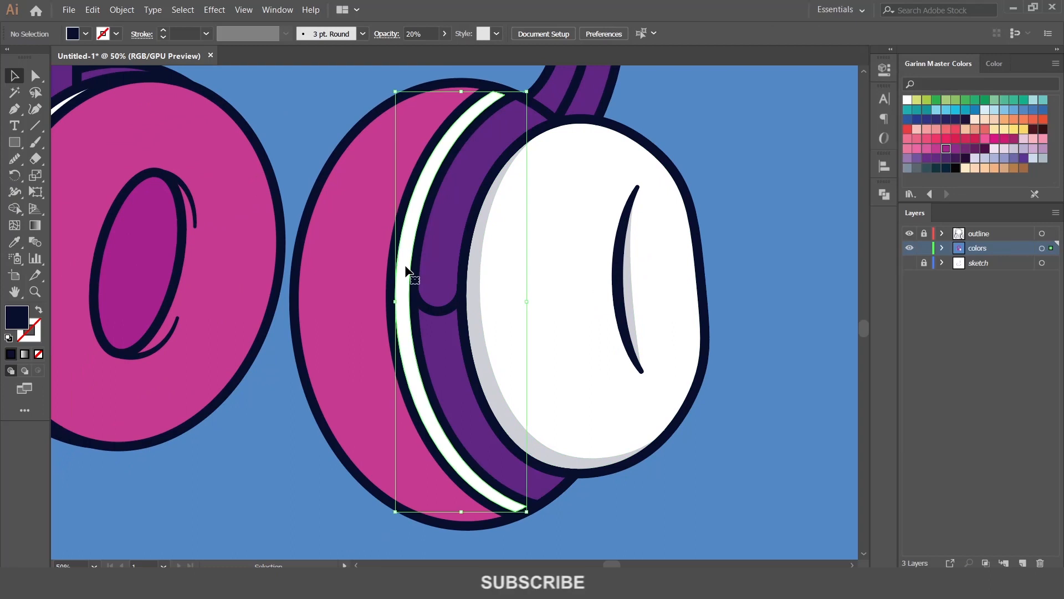
left_click(94, 11)
left_click(114, 69)
left_click(93, 11)
left_click(134, 95)
left_click(93, 10)
left_click(135, 93)
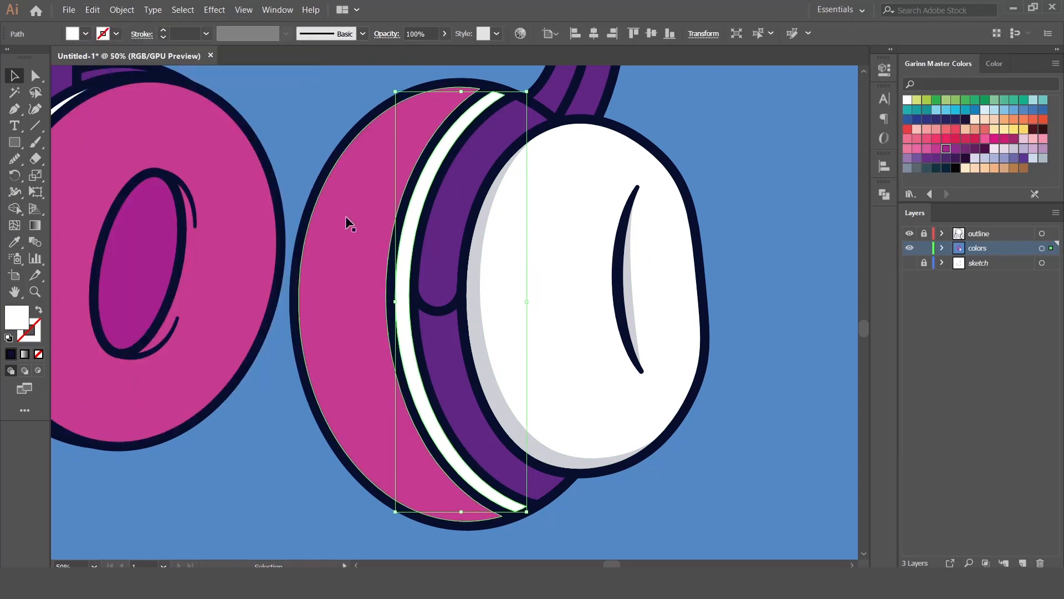
left_click_drag(420, 216, 431, 221)
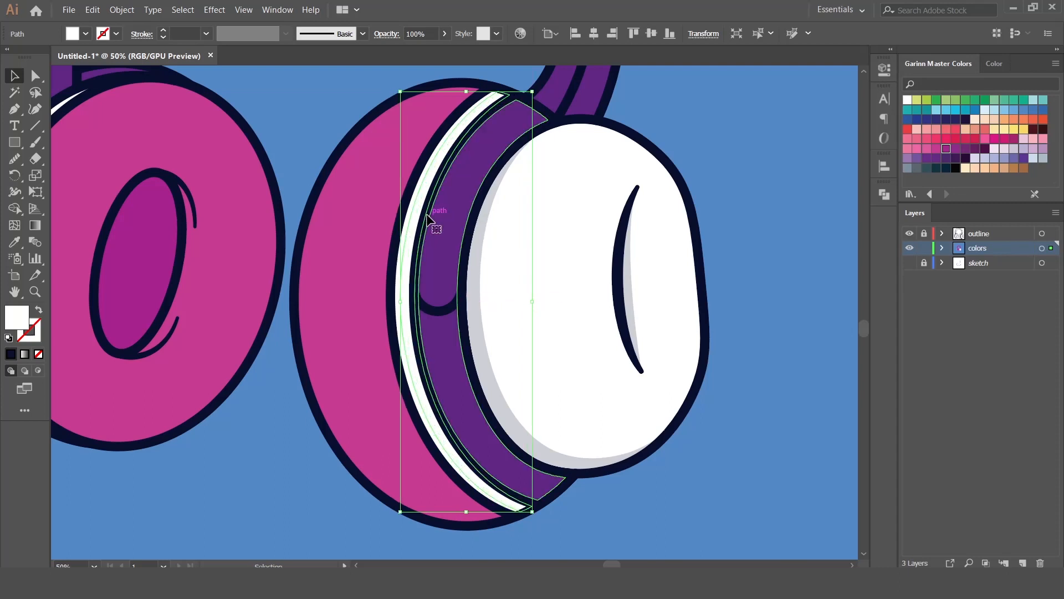
Step: Subtract the offset ring copy from the one beneath and give the remaining sliver the sampled navy 20% shadow style
left_click(398, 314, "shift")
left_click(885, 194)
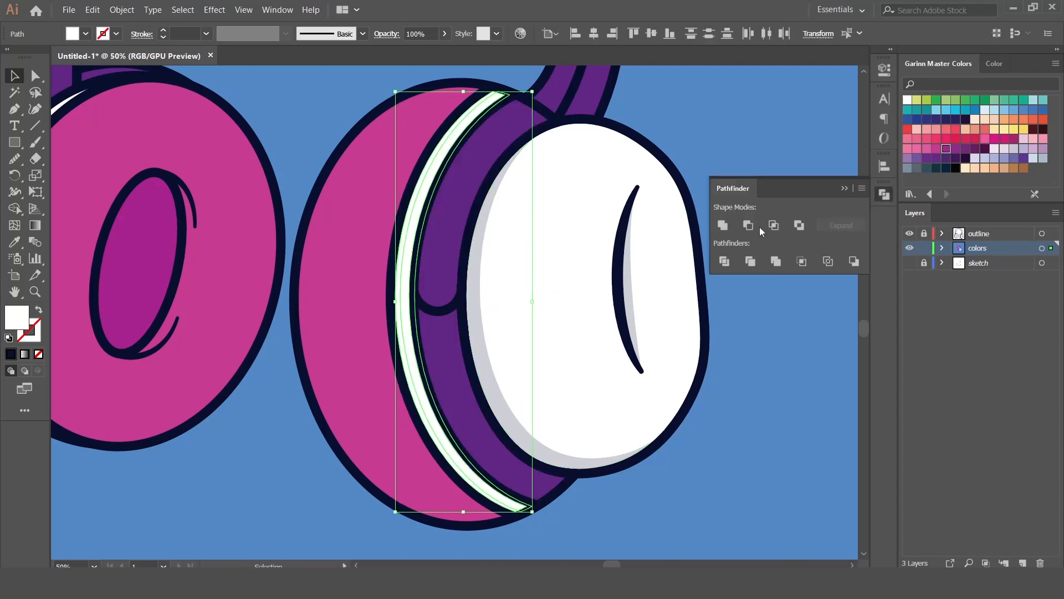
left_click(748, 224)
key("i")
left_click(481, 292)
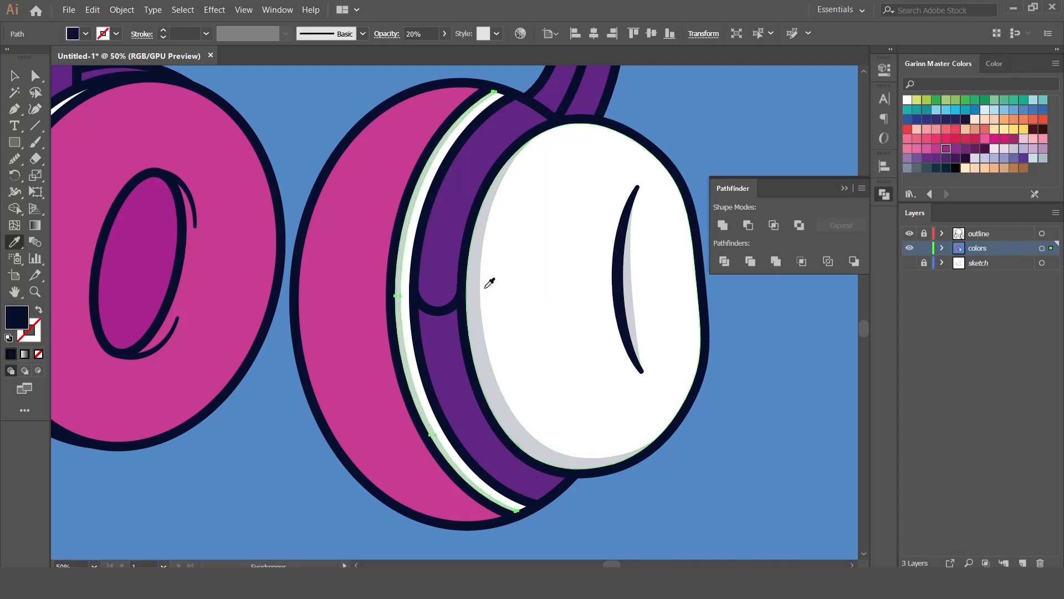
key("v")
left_click(292, 420)
Step: Shade the left edge of the right ear cup's purple band with a navy 20% crescent cut from two copies, the upper one shifted right
left_click(435, 297)
left_click(92, 10)
left_click(111, 69)
left_click(92, 9)
left_click(138, 96)
left_click(92, 10)
left_click(137, 96)
left_click_drag(451, 274, 478, 276)
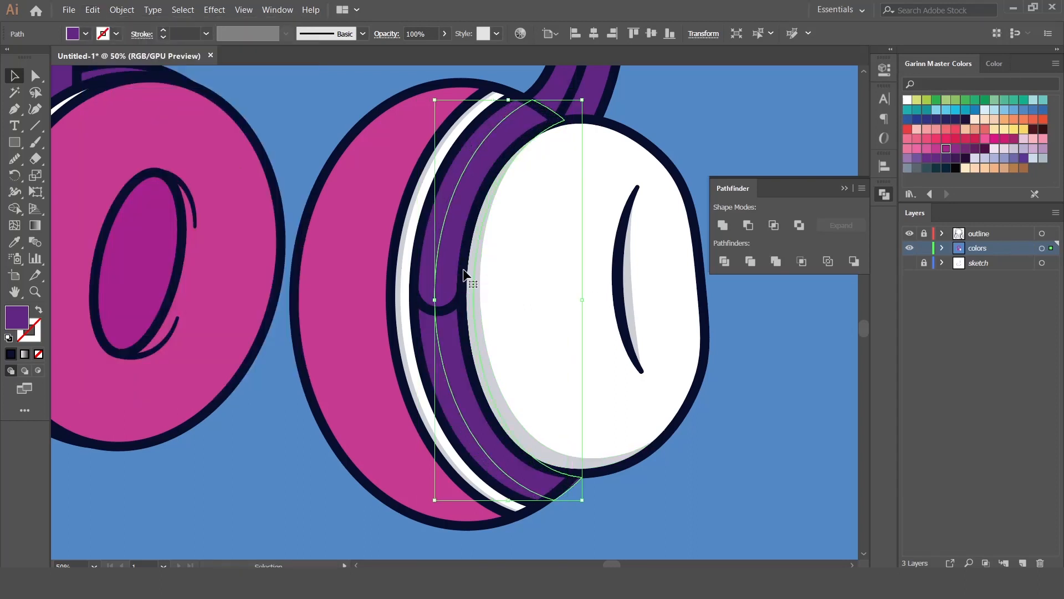
left_click(749, 225)
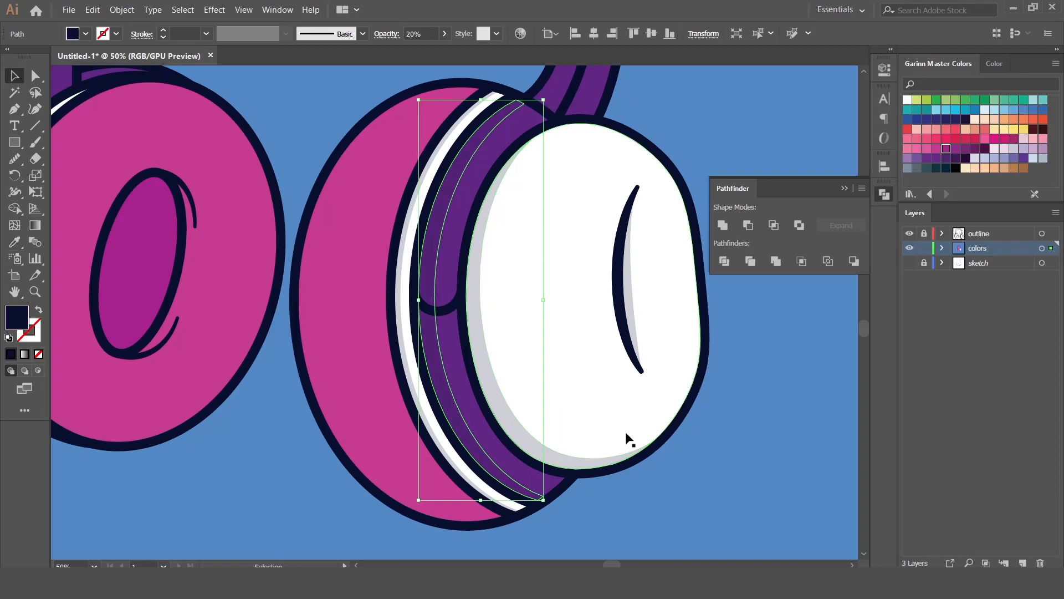
key("ctrl+shift+a")
Step: Copy the right ear cup's pink cushion, paste two copies in front, and shift the upper one to the left and slightly up
left_click_drag(504, 282, 645, 326)
left_click_drag(561, 318, 438, 199)
left_click(431, 191)
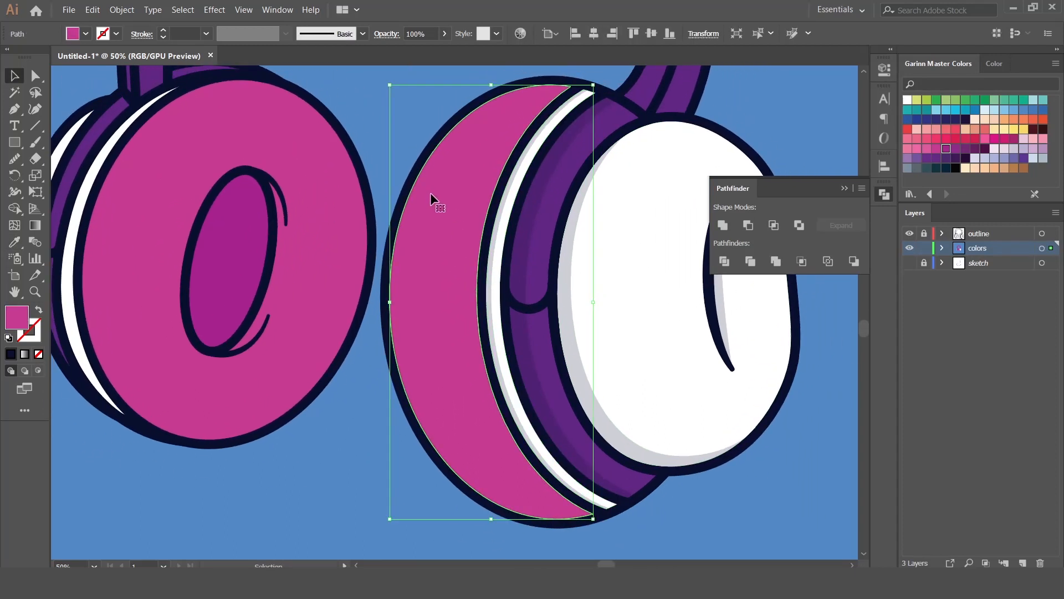
left_click(92, 10)
left_click(121, 97)
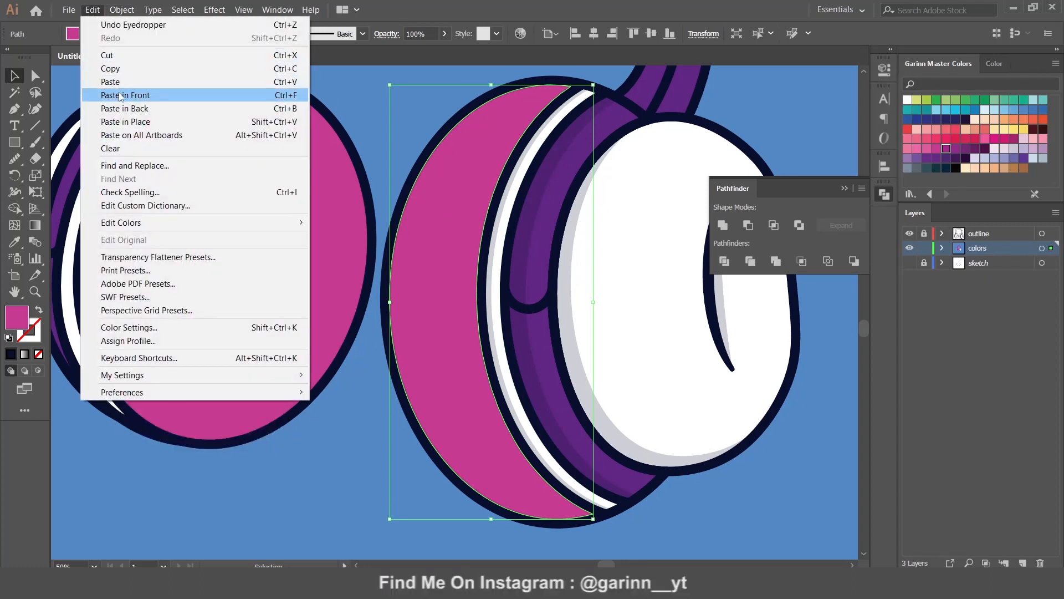
left_click(92, 10)
left_click(120, 95)
left_click(92, 9)
left_click(120, 96)
left_click_drag(407, 283, 399, 289)
Step: Subtract the shifted cushion copy from the one beneath and round the lower inner corner of the remaining shape
left_click(748, 225)
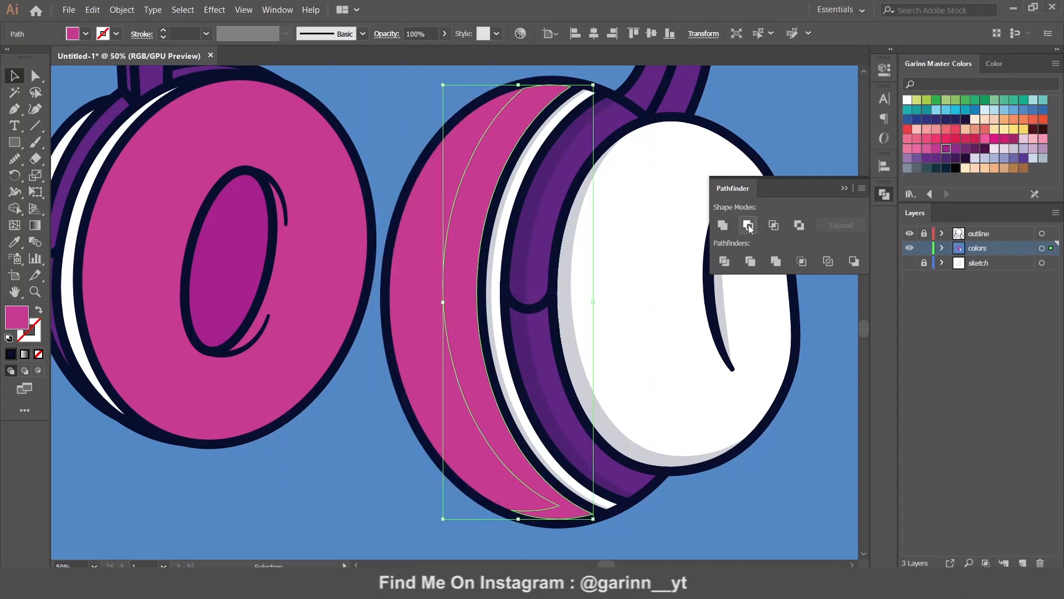
key("a")
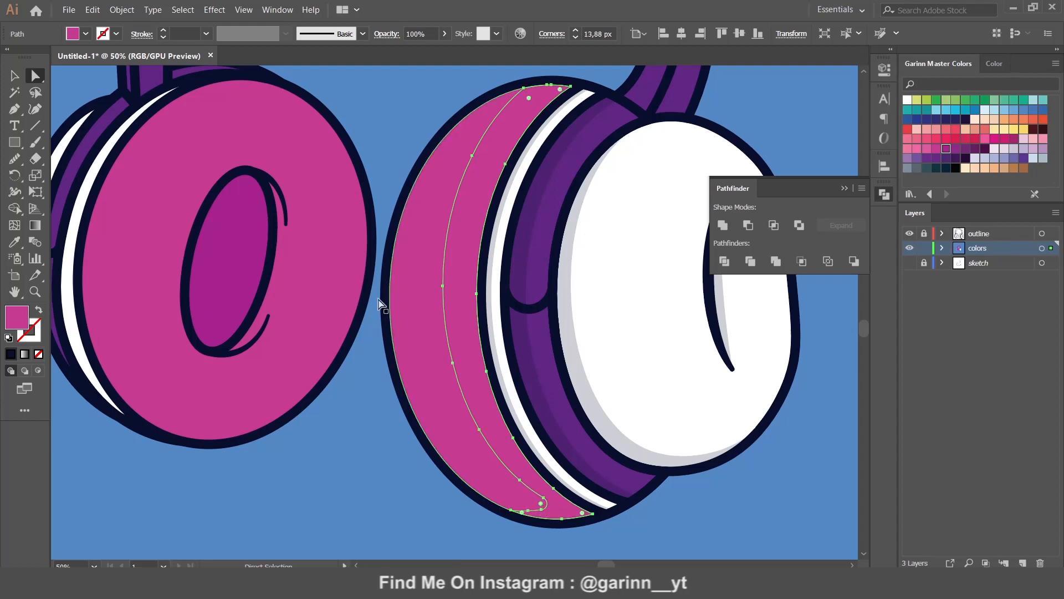
key("v")
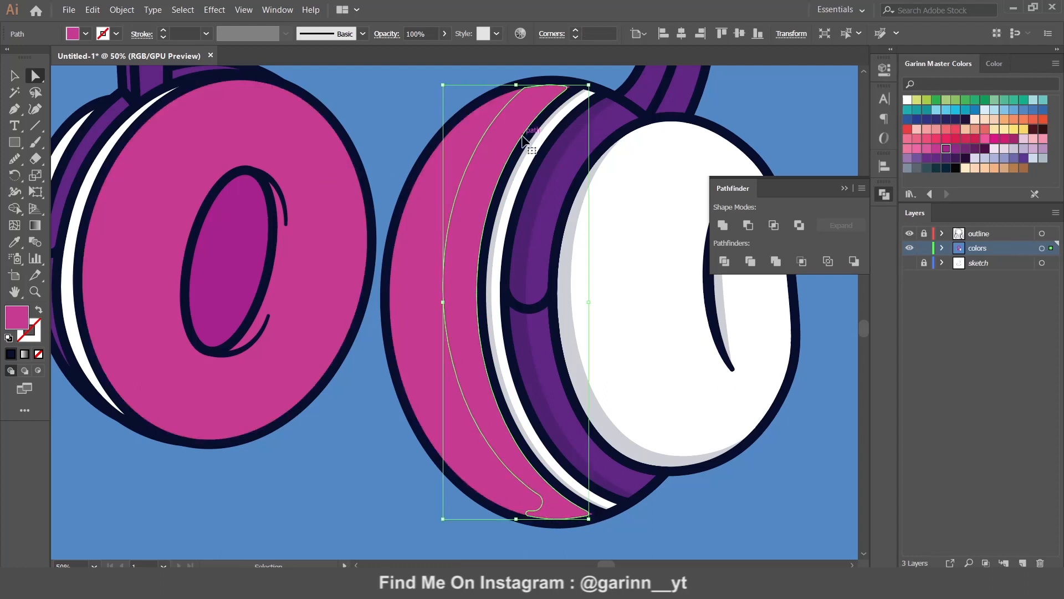
key("v")
Step: Apply the sampled navy 20% shadow style to the rounded shape on the right ear cup's pink cushion
key("i")
left_click(516, 200)
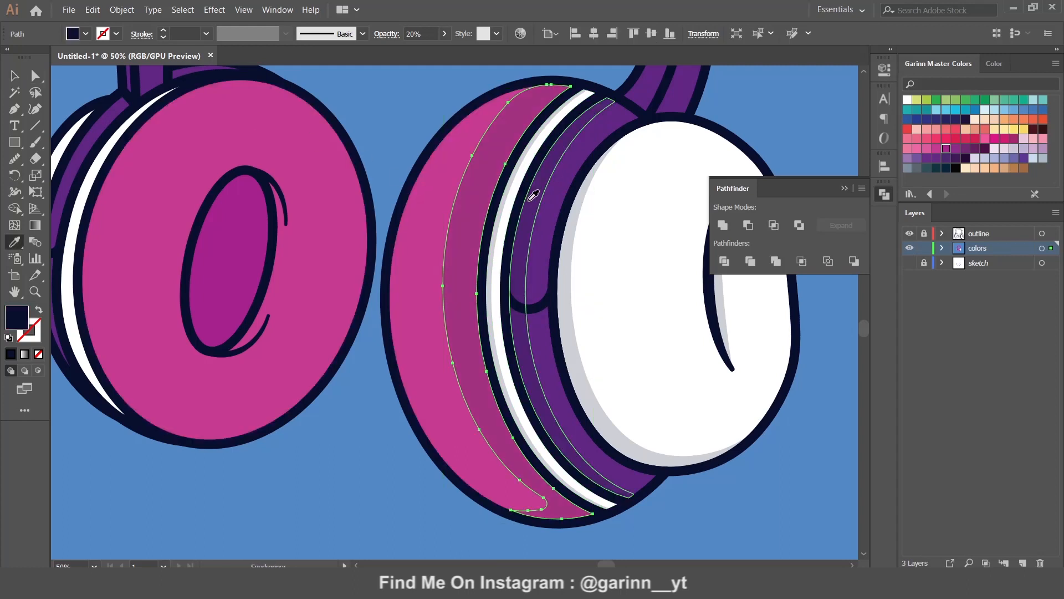
key("v")
key("2")
left_click(352, 372)
Step: Copy the right ear cup's pink cushion again, paste two copies in front, and nudge the upper one slightly to the right
left_click(397, 308)
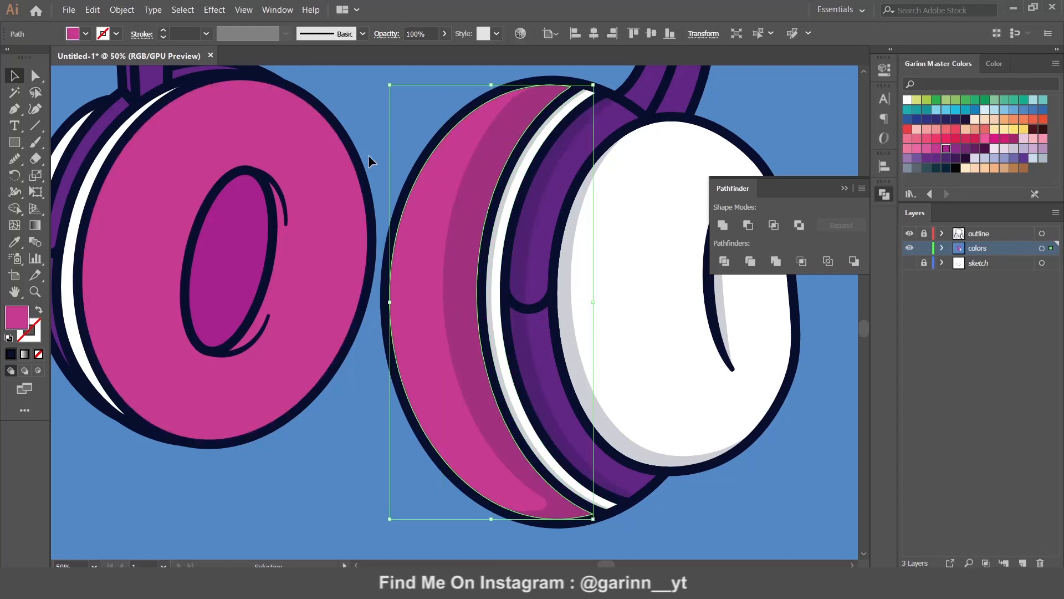
left_click(92, 9)
left_click(93, 7)
left_click(92, 8)
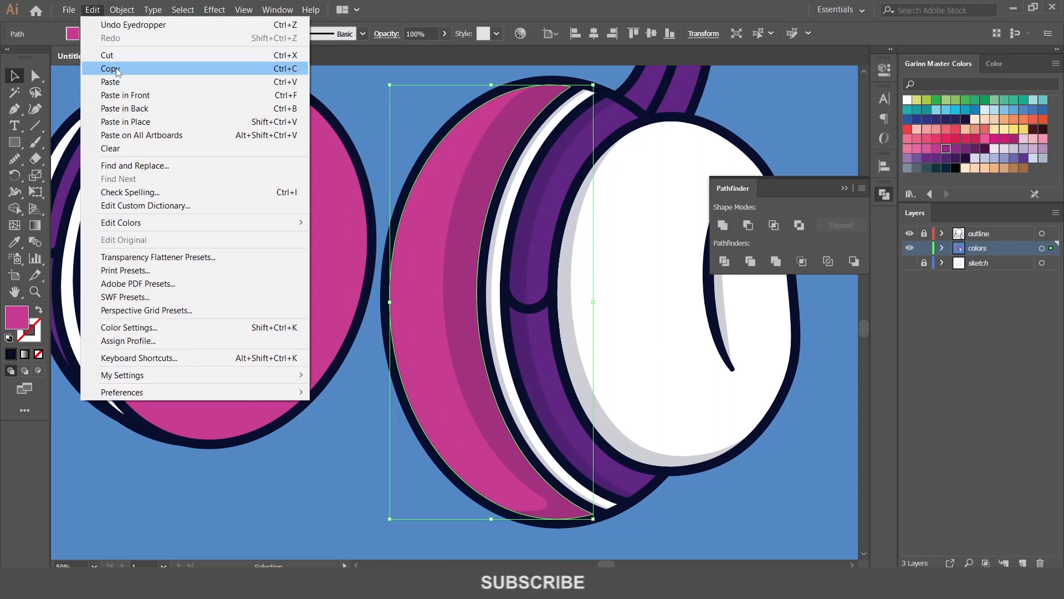
left_click(131, 96)
left_click(92, 8)
left_click(133, 96)
left_click_drag(431, 214, 436, 210)
Step: Subtract the nudged cushion copy to leave an outer-edge crescent, fill it white, and set its opacity to 15% as a highlight
left_click(392, 279, "shift")
left_click(750, 224)
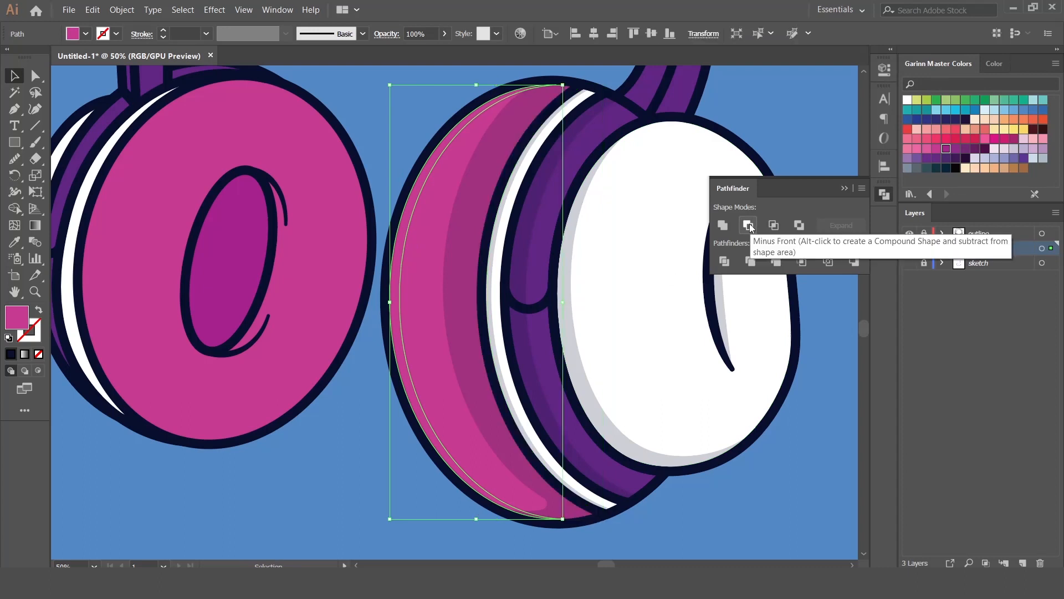
left_click(907, 100)
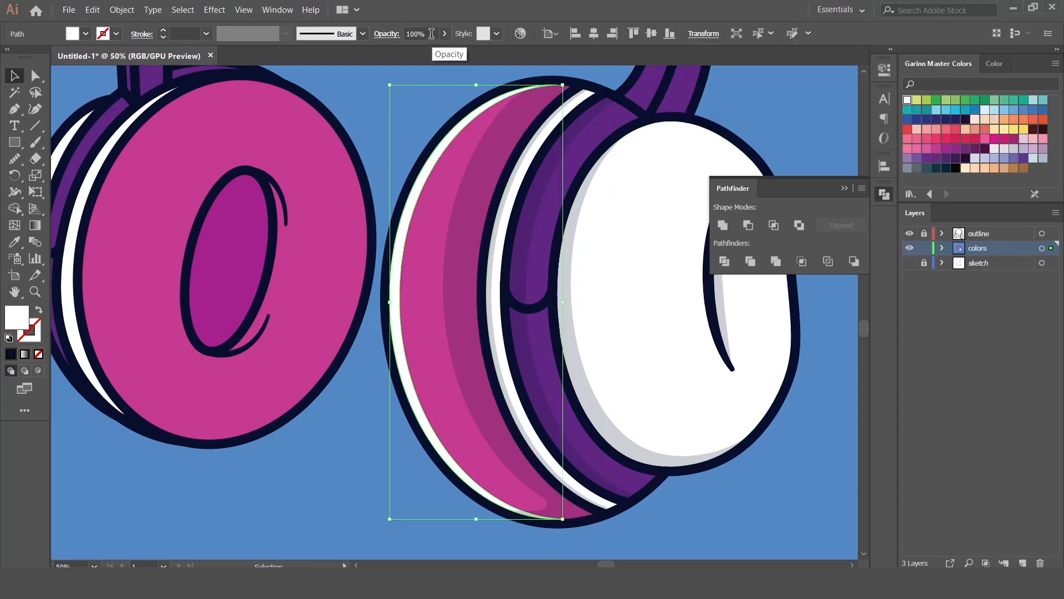
type("15")
left_click(403, 95)
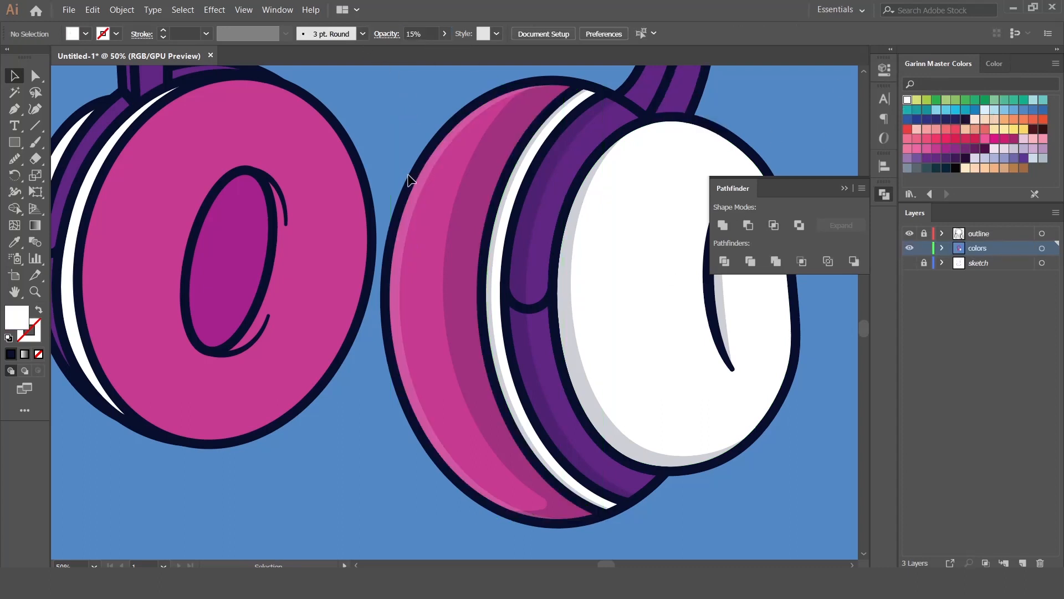
Step: Copy the left ear cup's large pink cushion, paste it in front, and offset the upper copy down and to the right
left_click_drag(293, 264, 478, 273)
left_click(498, 248)
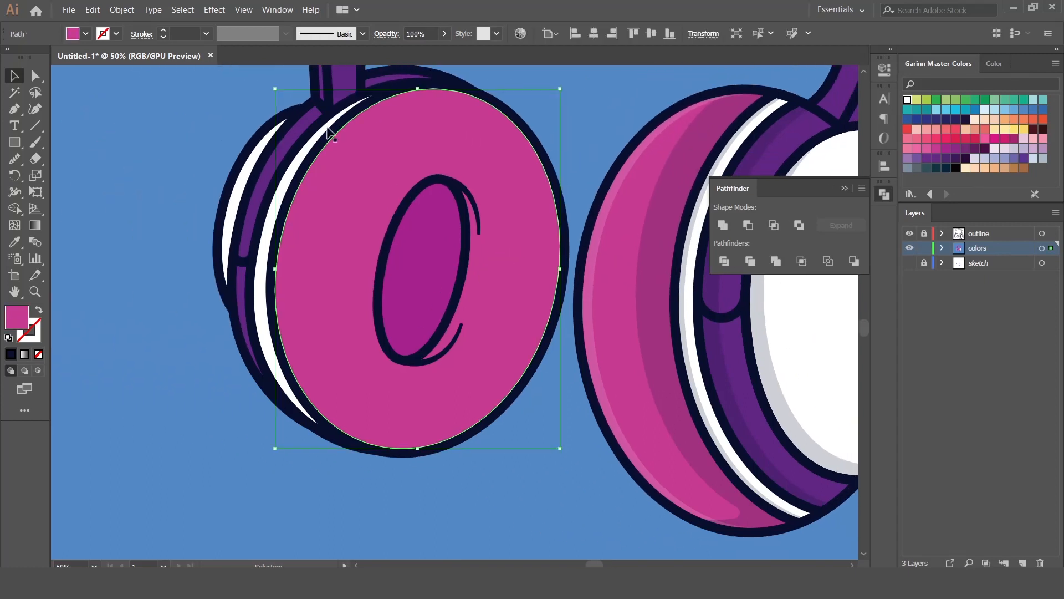
left_click(92, 10)
left_click(127, 66)
left_click(92, 10)
left_click(166, 94)
left_click_drag(455, 159, 474, 179)
Step: Subtract the offset copy from the cushion copy beneath and give the upper-left crescent the sampled navy 20% shadow style
left_click(400, 122, "shift")
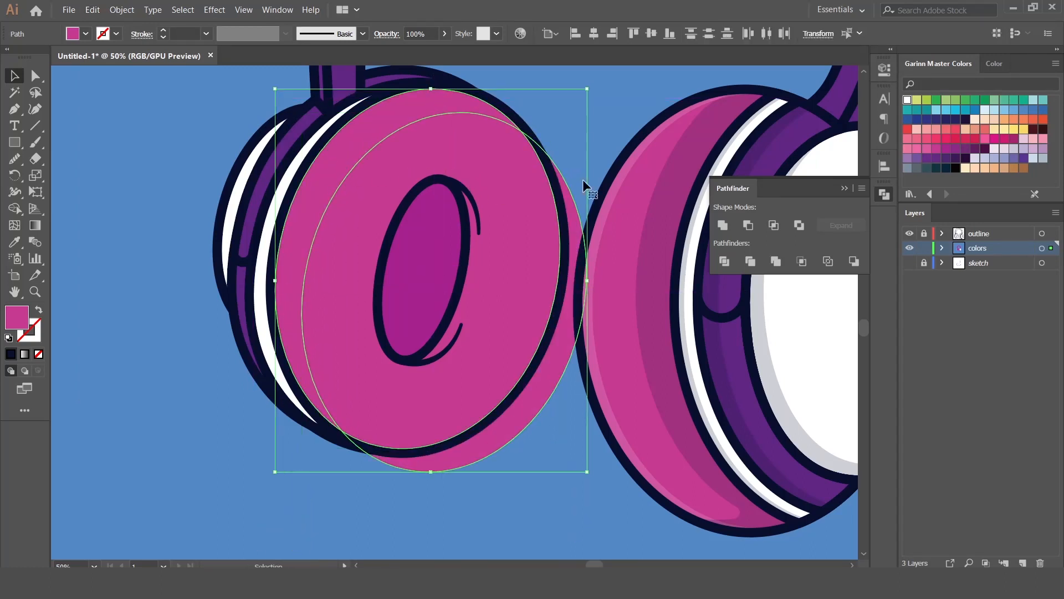
left_click(749, 225)
key("i")
left_click(693, 157)
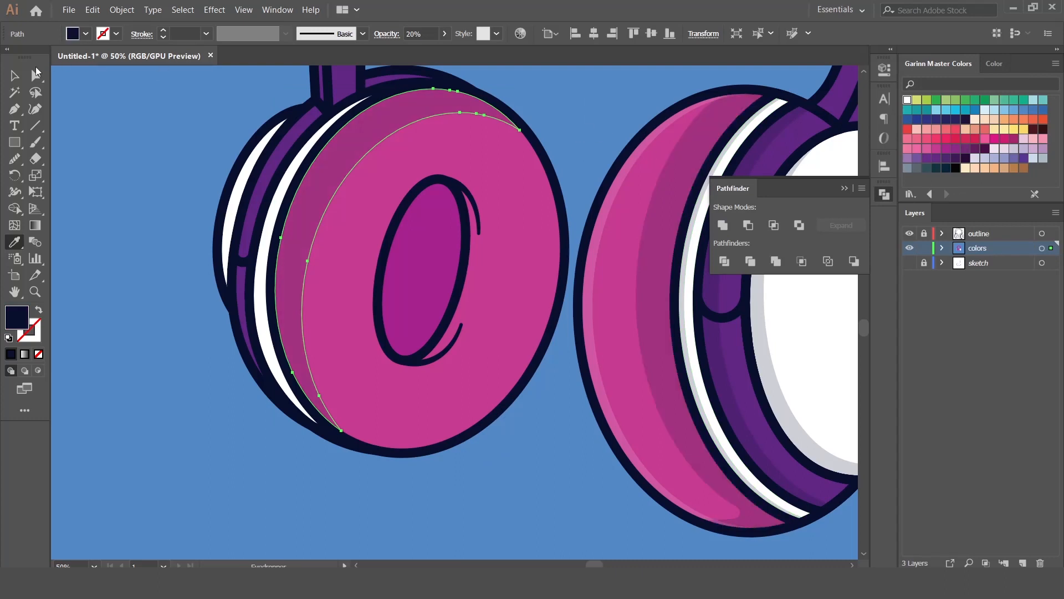
key("v")
Step: Paste two more front copies of the left ear cup's pink cushion and offset the upper one slightly up and left
left_click(545, 239)
left_click(92, 10)
left_click(105, 25)
left_click(93, 10)
left_click(135, 95)
left_click(92, 10)
left_click(136, 96)
left_click_drag(480, 257, 464, 246)
Step: Subtract the upper cushion copy and give the lower-right crescent the white 15% highlight style sampled from the right cushion
left_click(542, 326, "shift")
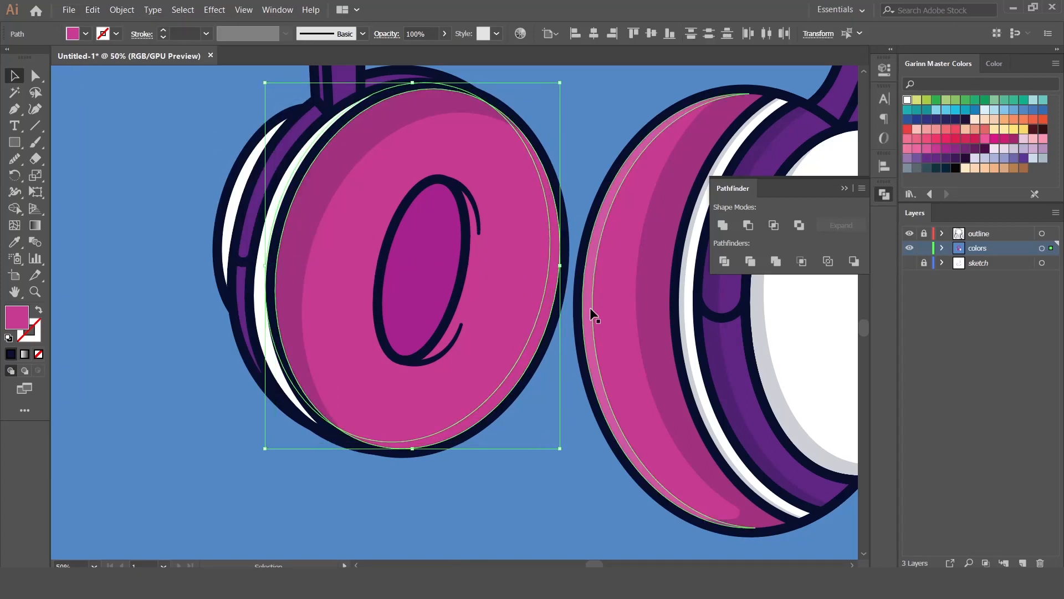
left_click(749, 226)
key("i")
left_click(591, 236)
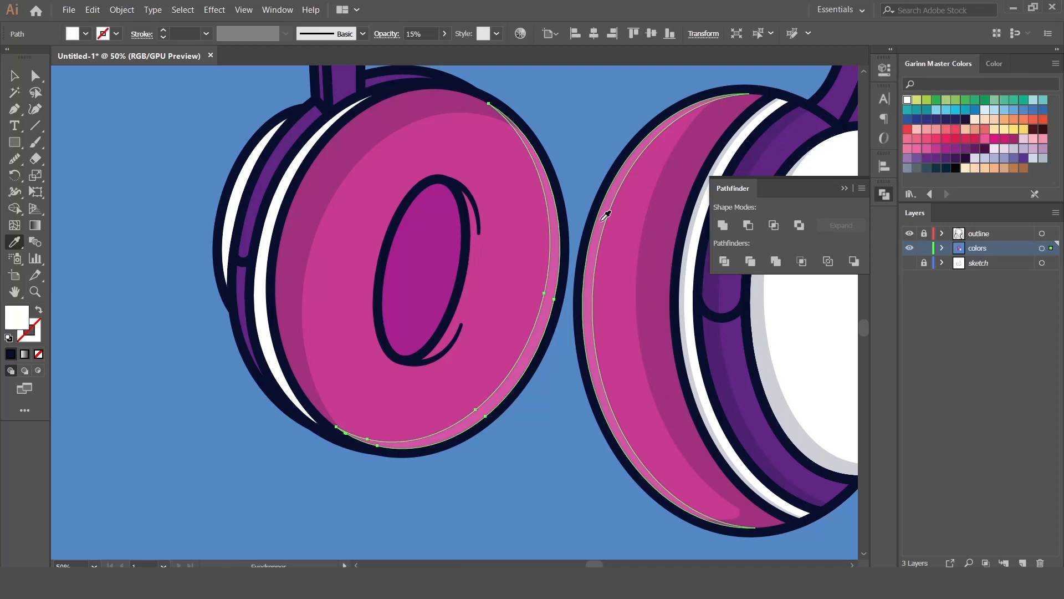
key("v")
Step: Copy the left cushion's magenta inner oval, paste two copies in front, and offset the upper one down and right
left_click(433, 266)
left_click(93, 10)
left_click(112, 69)
left_click(93, 11)
left_click(136, 96)
left_click(95, 11)
left_click(146, 96)
left_click_drag(427, 264, 436, 282)
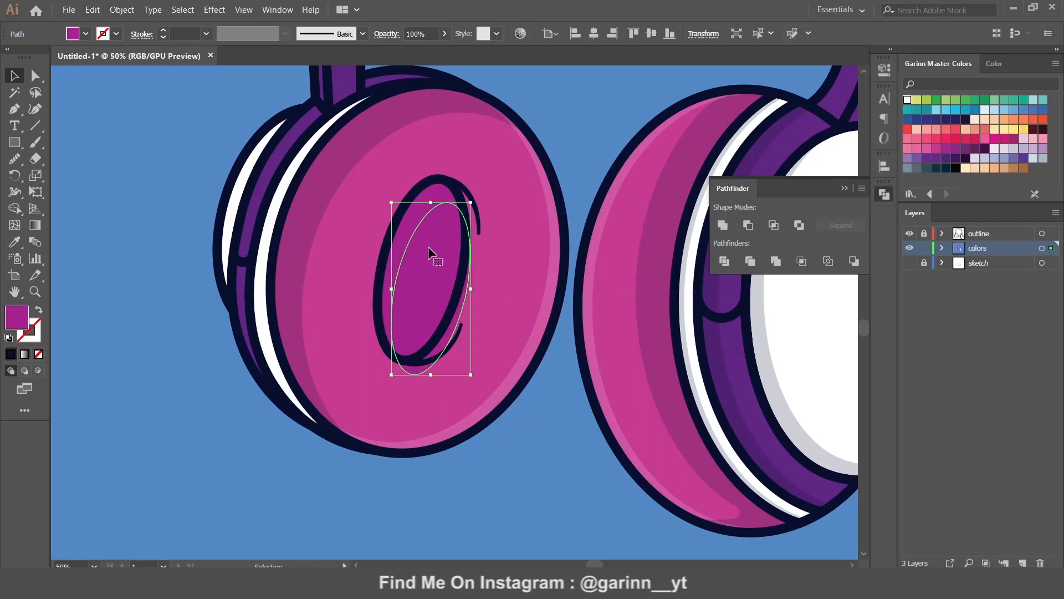
Step: Subtract the offset oval from the copy beneath and apply the sampled navy 20% shadow style to the remaining crescent
left_click(416, 212, "shift")
left_click(749, 226)
key("i")
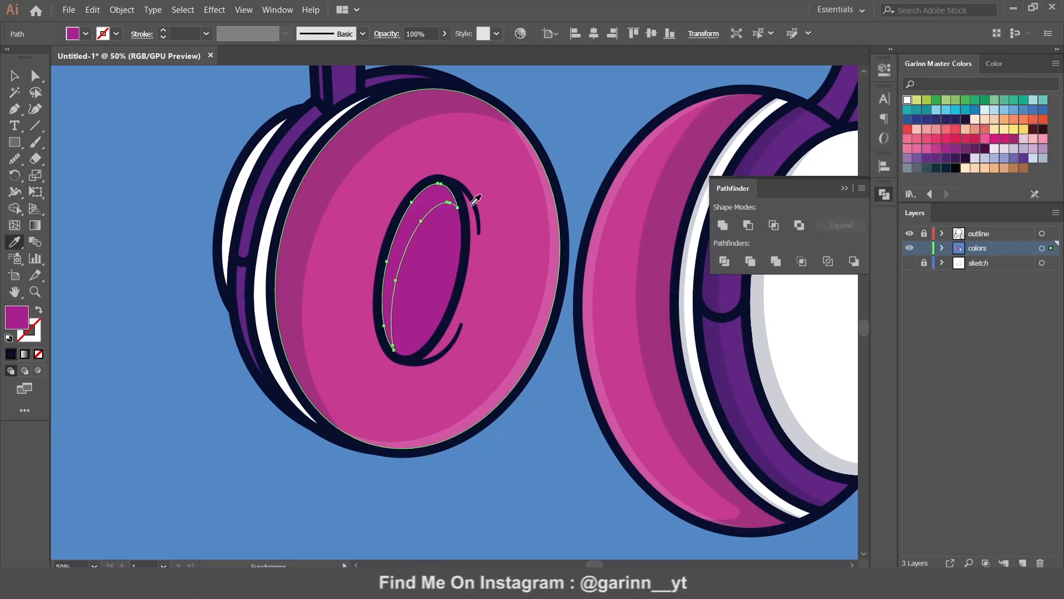
left_click(337, 161)
left_click(338, 160)
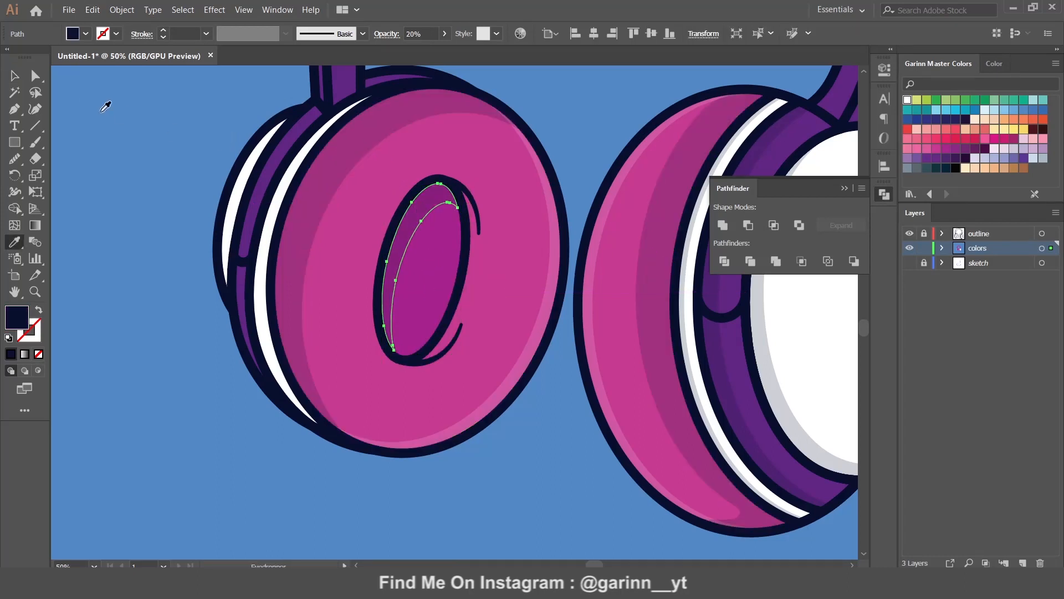
Step: Copy the left ear cup's white ring beside the cushion, paste two copies in front, and offset the upper one slightly left
left_click(278, 196)
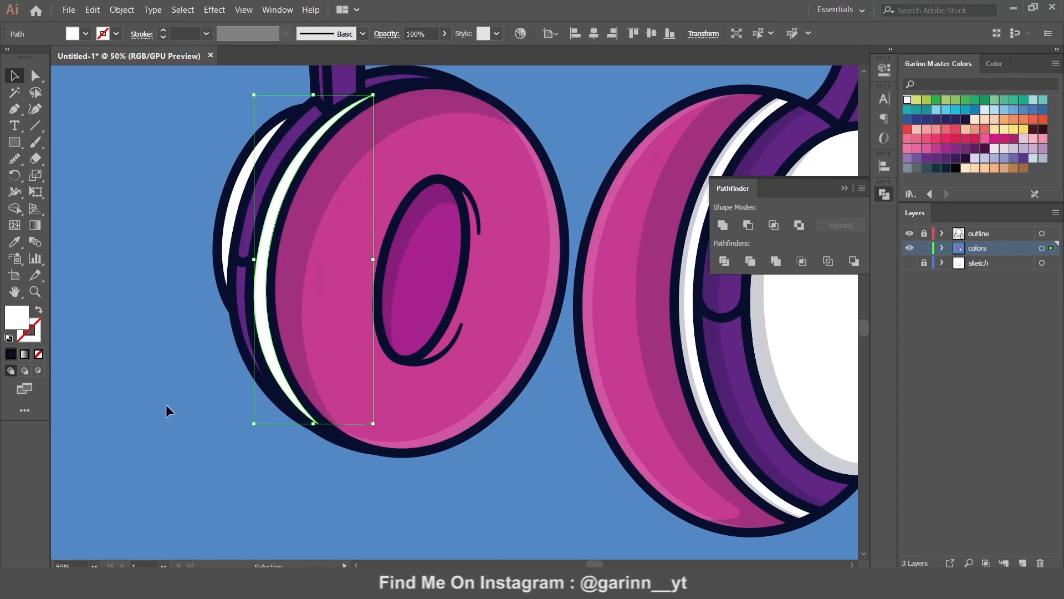
left_click(93, 9)
left_click(111, 68)
left_click(93, 9)
left_click(111, 95)
left_click(93, 10)
left_click(111, 92)
left_click_drag(273, 212, 269, 209)
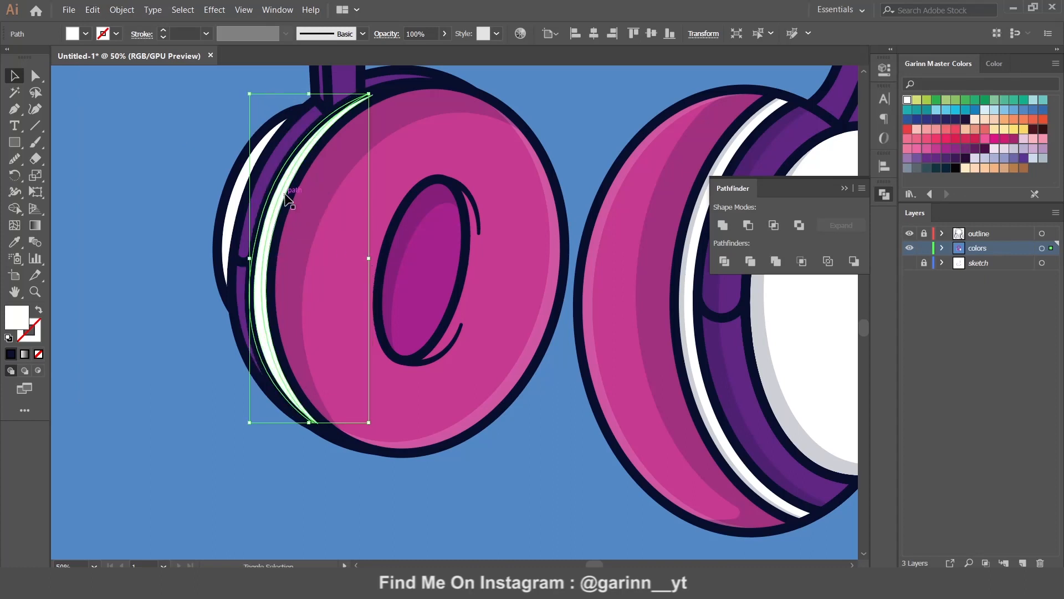
Step: Give the sliver left by subtracting the offset ring copy the navy 20% shadow style sampled from the pink cushion
key("i")
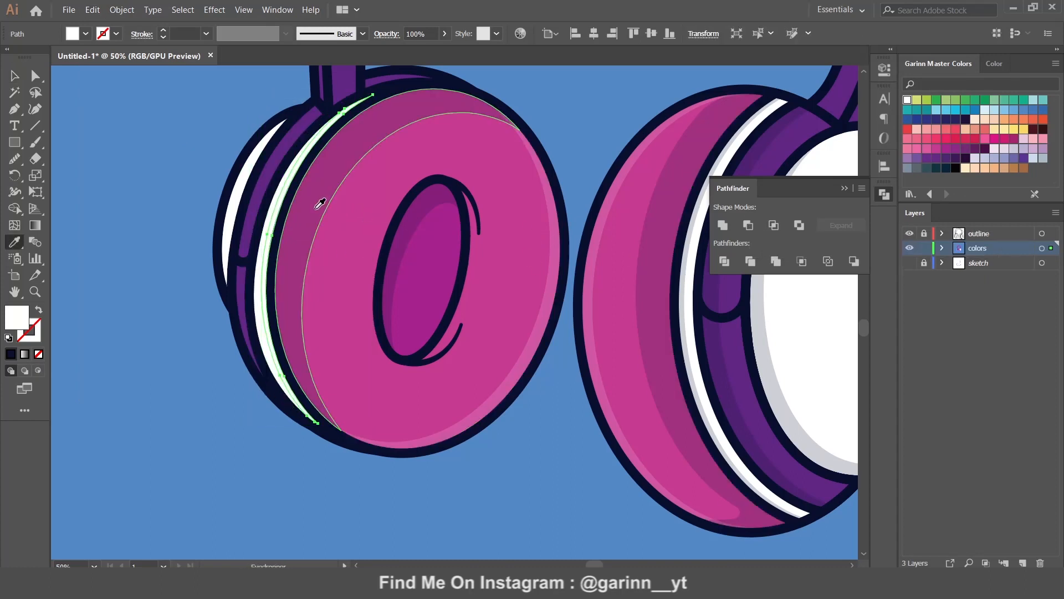
left_click(314, 202)
key("v")
Step: Shade the left ear cup's purple band by subtracting a slightly left-shifted front copy from another and applying the sampled navy 20% style
left_click(274, 168)
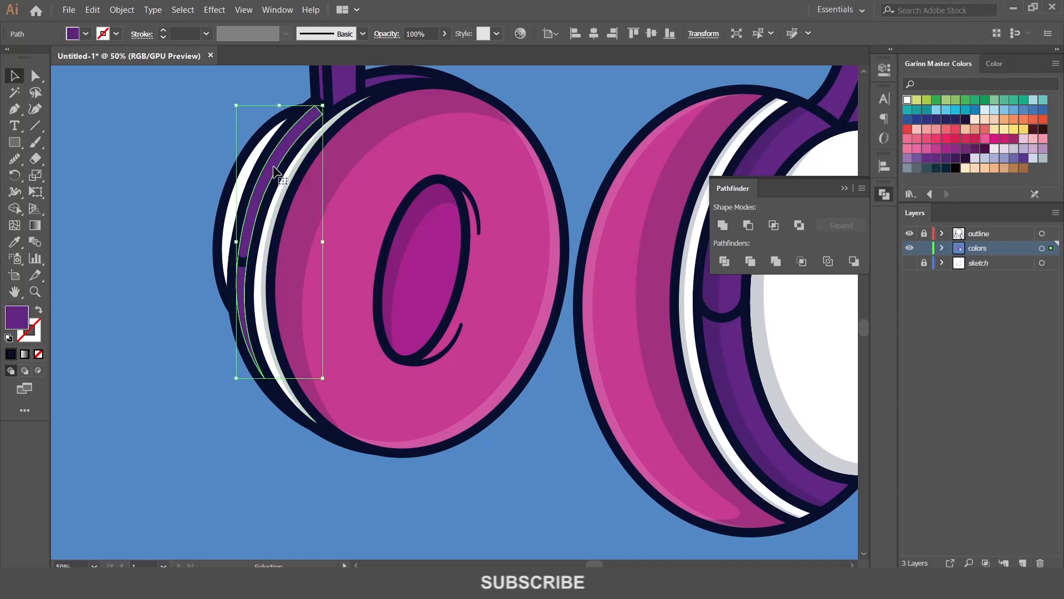
left_click(95, 12)
left_click(135, 70)
left_click(95, 11)
left_click(132, 96)
left_click(94, 11)
left_click(133, 95)
left_click_drag(281, 143, 277, 141)
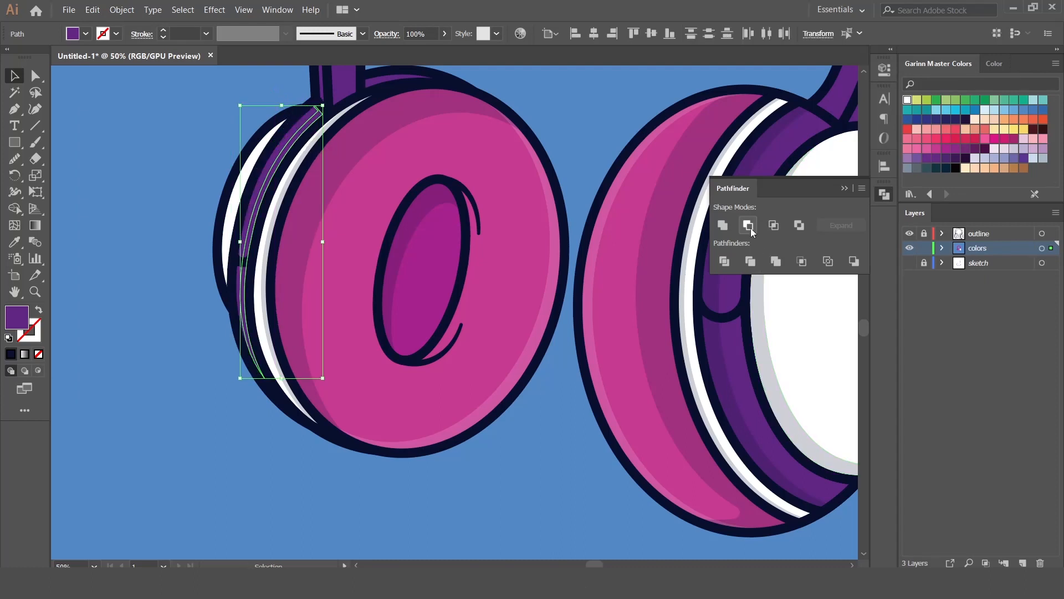
key("i")
left_click(326, 200)
Step: Copy the white crescent at the back of the left ear cup, paste two copies in front, and offset the upper one left
left_click_drag(340, 166, 439, 274)
key("v")
left_click(338, 309)
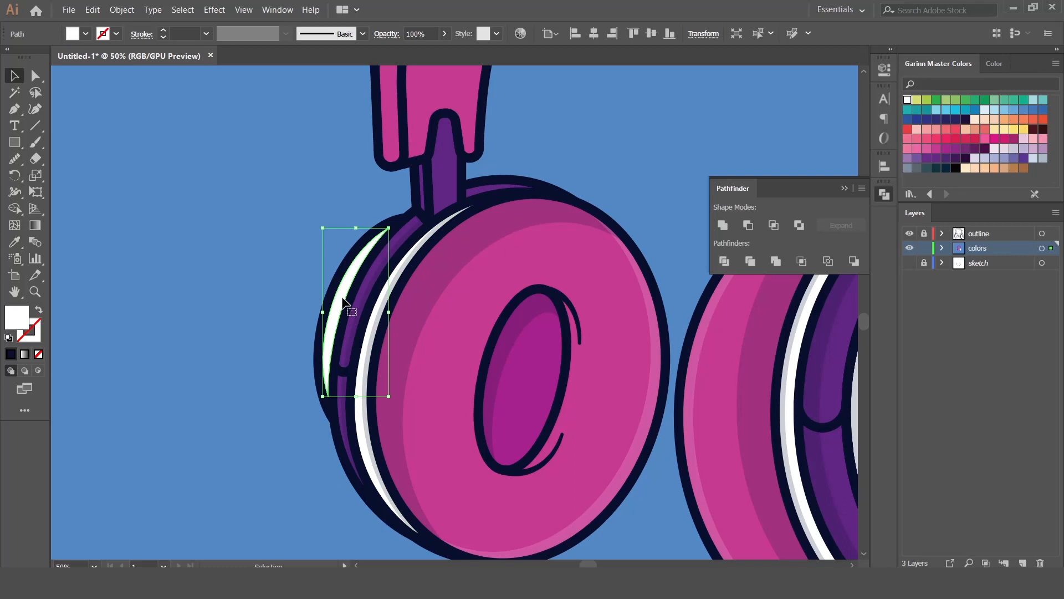
left_click(92, 10)
left_click(121, 69)
left_click(93, 10)
left_click(137, 94)
left_click(93, 10)
left_click(137, 94)
left_click_drag(346, 289, 335, 289)
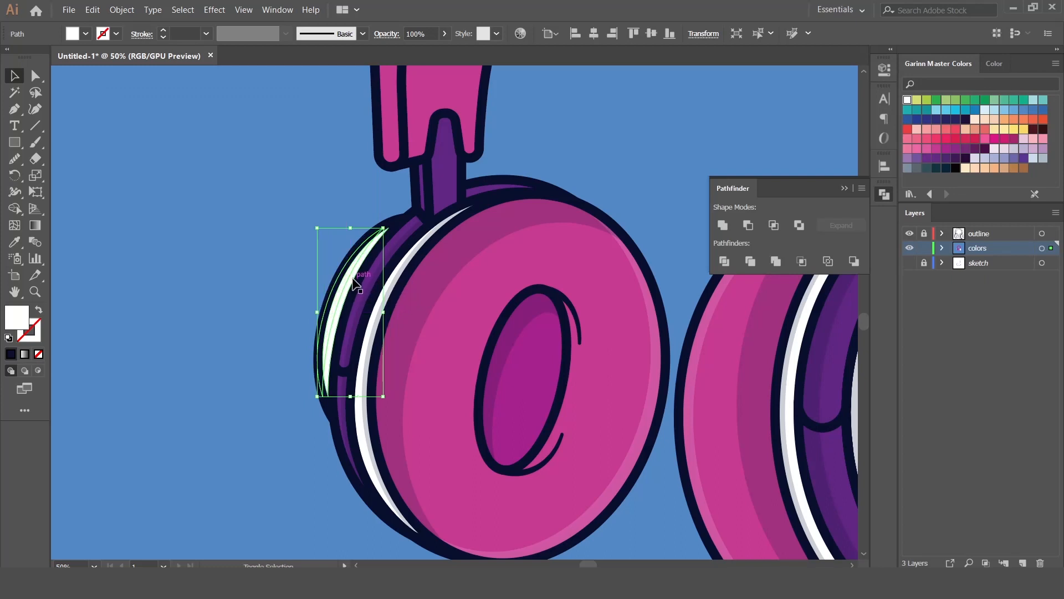
Step: Subtract the offset crescent from the copy beneath and give the remaining sliver the cushion's navy 20% shadow style
left_click(748, 225)
key("i")
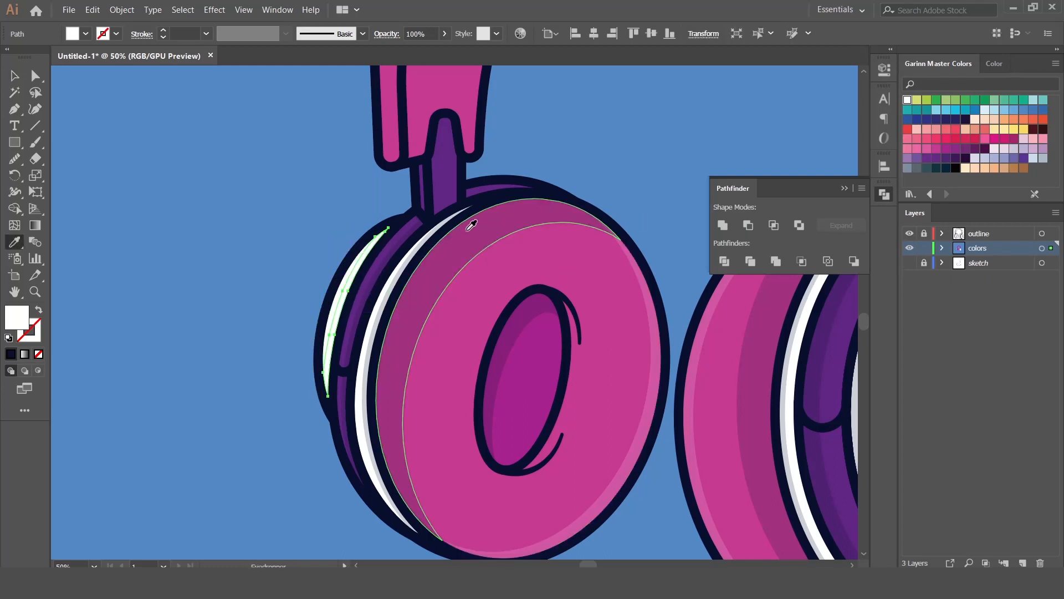
key("v")
Step: Shade the purple sliver above the left cushion by subtracting an up-left-offset front copy from another and applying the sampled navy 20% style
left_click(498, 189)
key("a")
key("v")
key("ctrl+equal")
key("ctrl+equal")
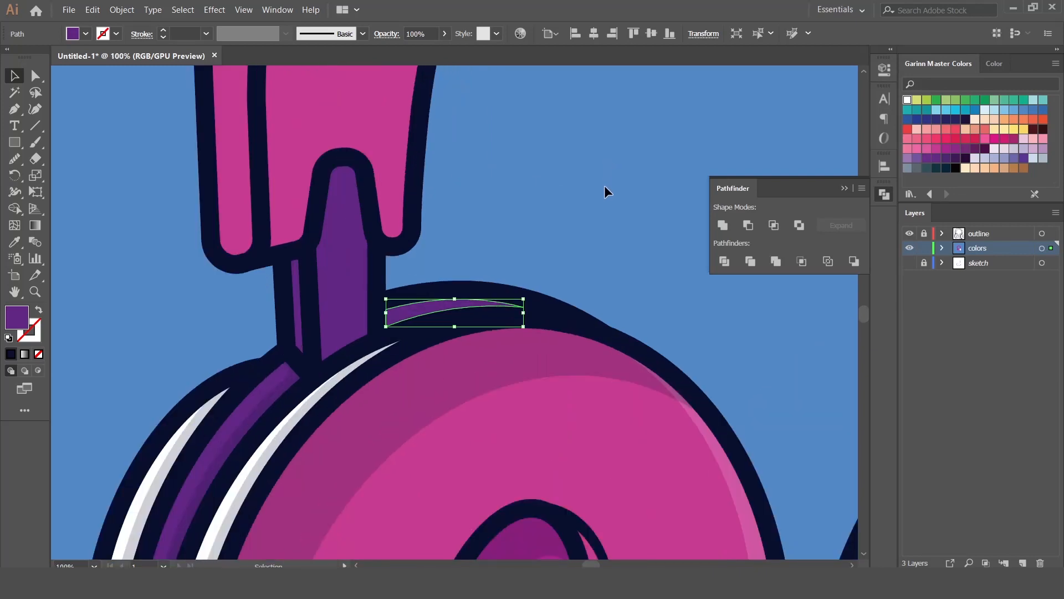
key("ctrl+c")
key("ctrl+f")
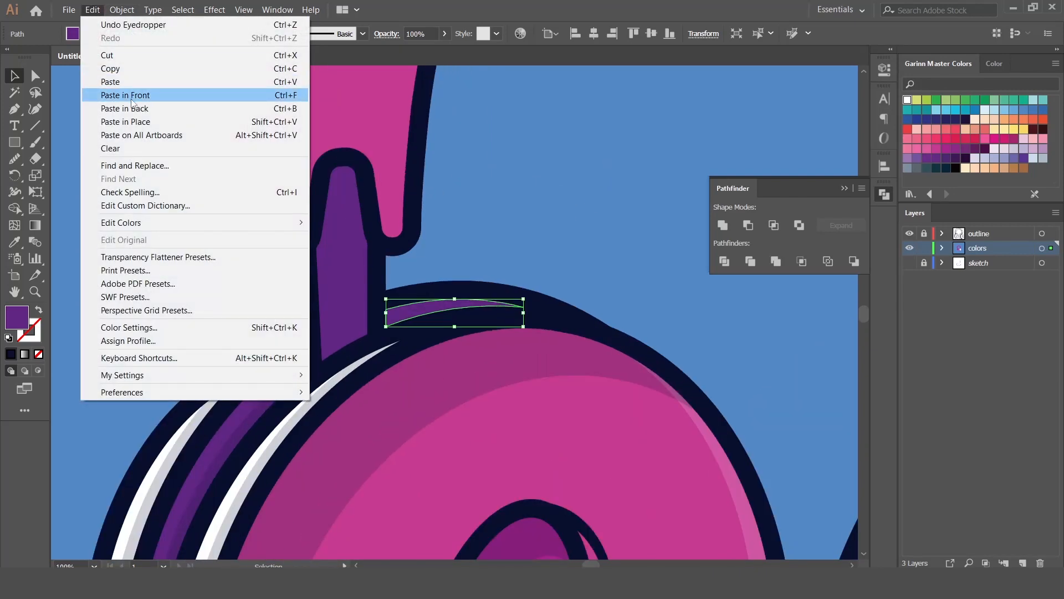
key("ctrl+f")
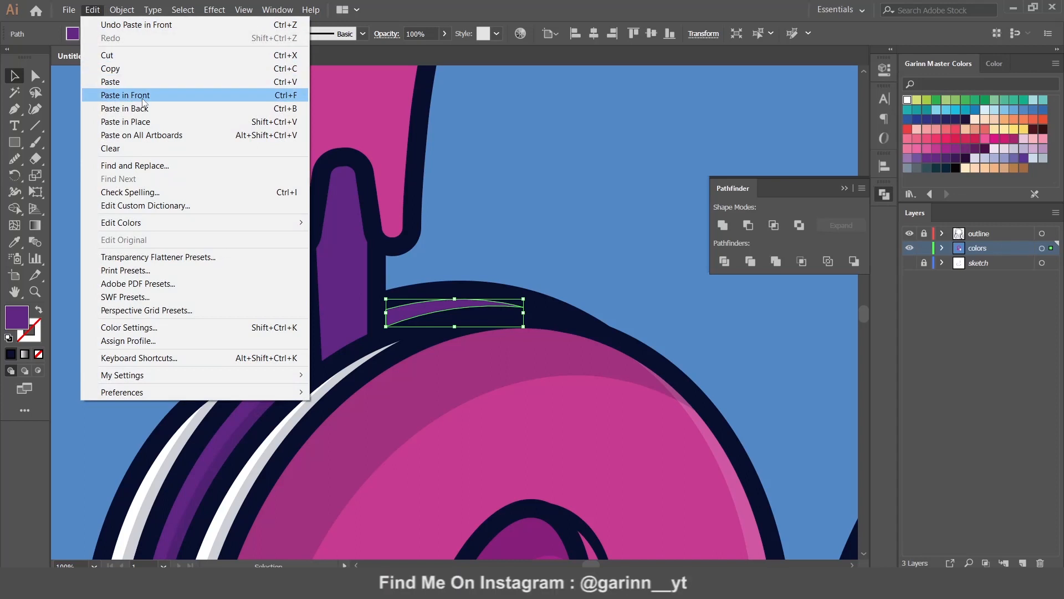
left_click_drag(417, 310, 412, 304)
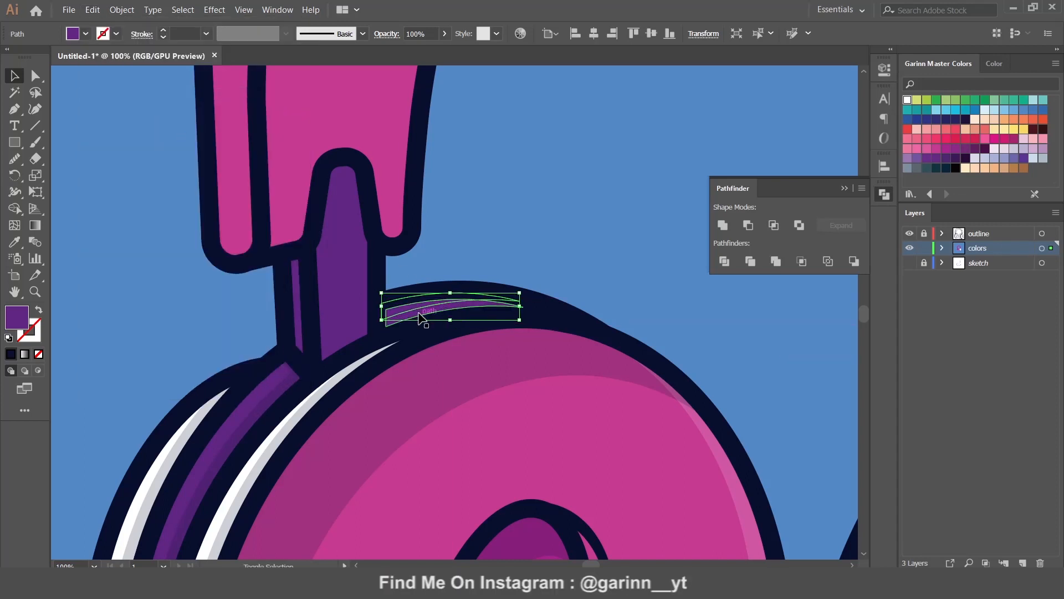
left_click(510, 352)
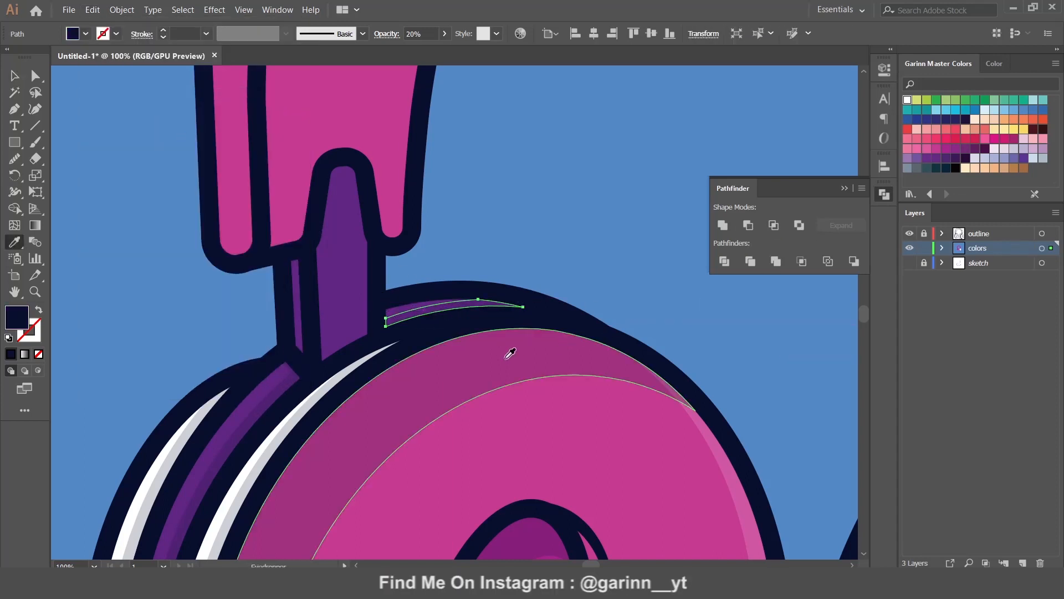
key("v")
Step: Paste copies of the left purple arm's wide face in front, offset the upper one up and left, and subtract it from the copy beneath
left_click(352, 273)
key("ctrl+c")
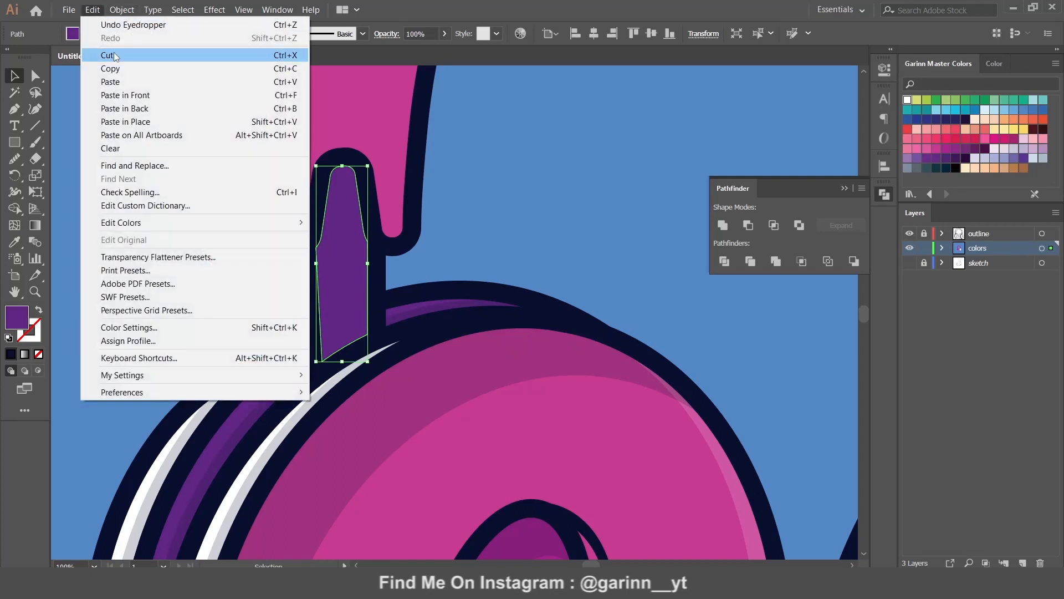
left_click(98, 13)
left_click(111, 67)
left_click(96, 12)
left_click(131, 99)
left_click_drag(342, 265, 325, 247)
left_click(358, 290, "shift")
left_click(747, 225)
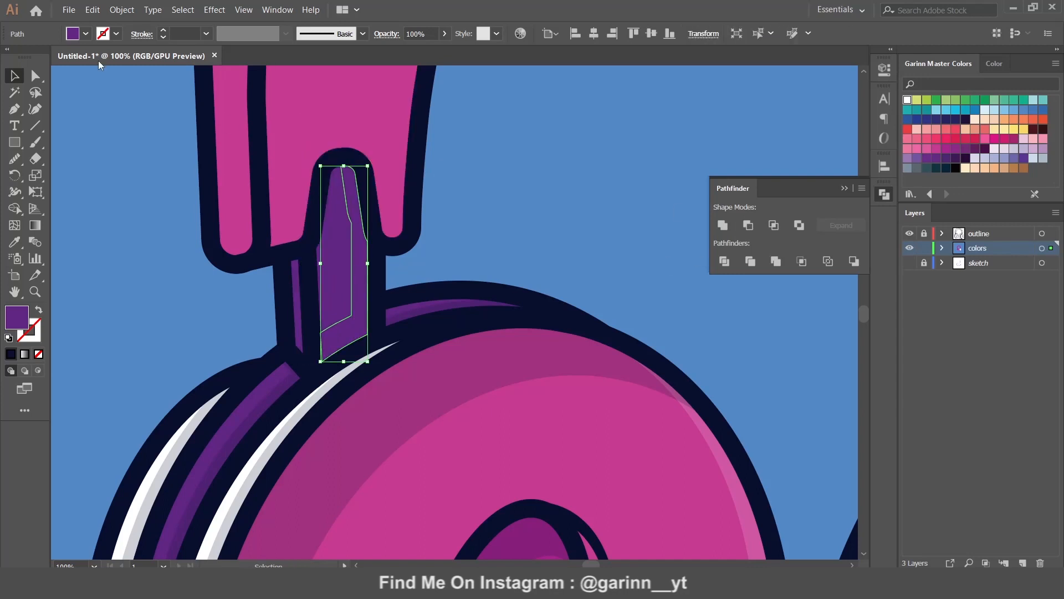
Step: Round the left arm shadow's inner corner to about 41 px and apply the navy 20% shadow style sampled from the cushion
key("a")
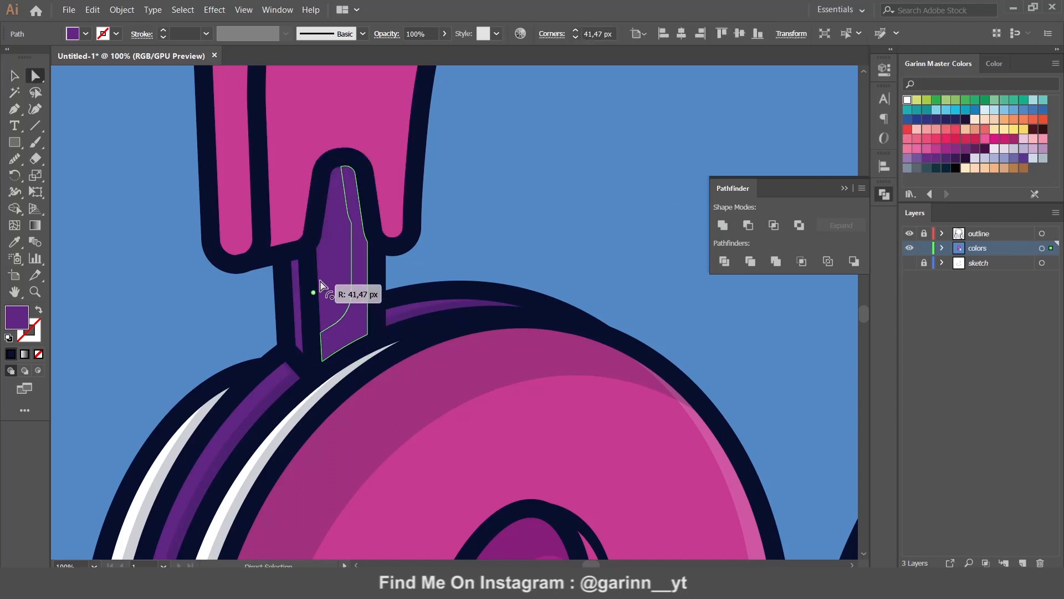
left_click(15, 76)
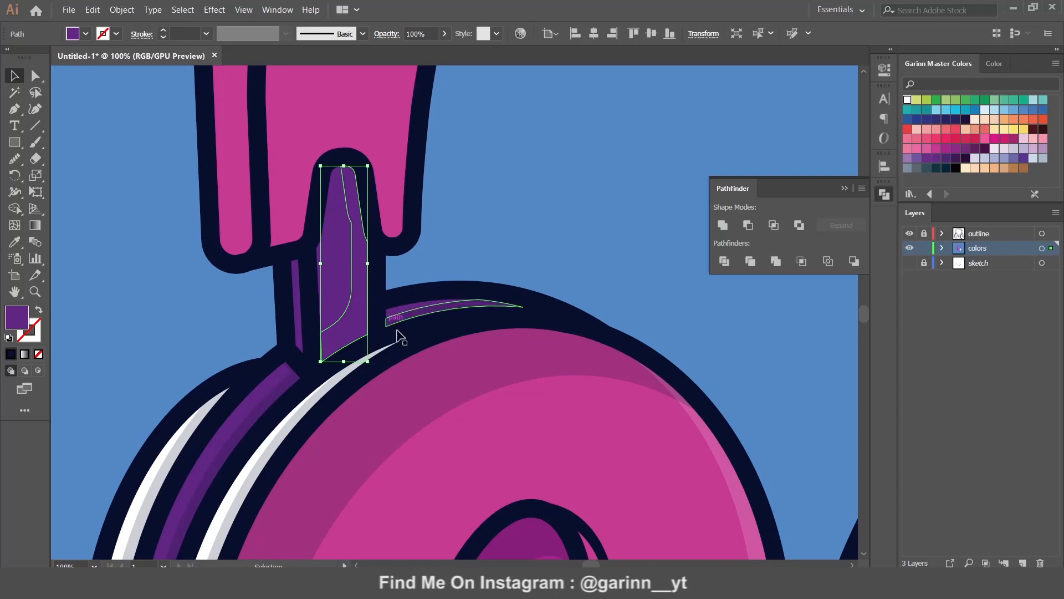
key("i")
left_click(445, 361)
left_click(520, 177)
Step: Select the outer purple face of the arm joining the headband to the right ear cup
left_click_drag(510, 155, 585, 266)
key("ctrl+0")
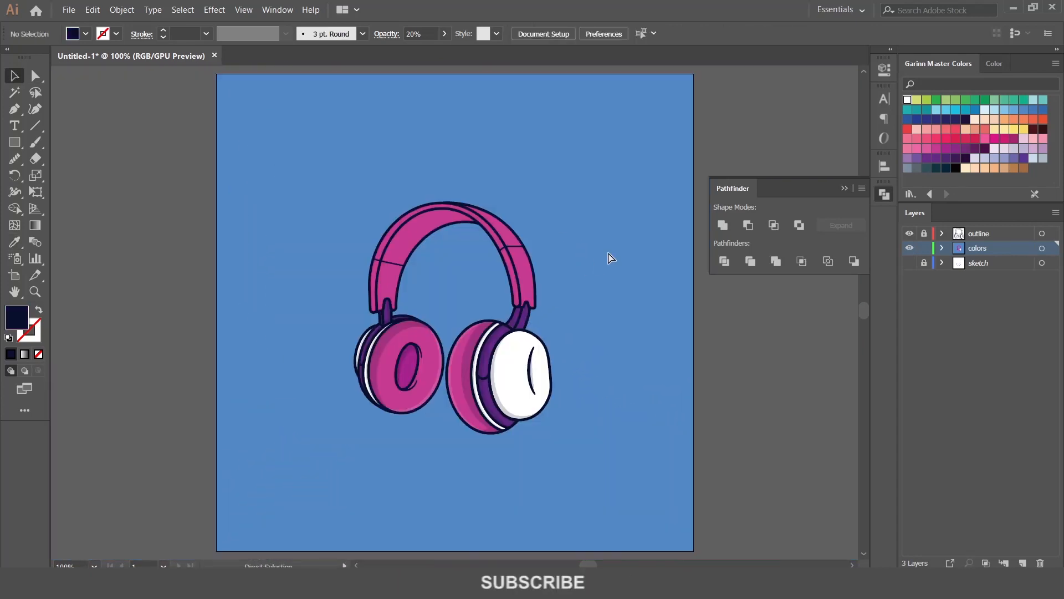
key("ctrl+equal")
key("ctrl+equal")
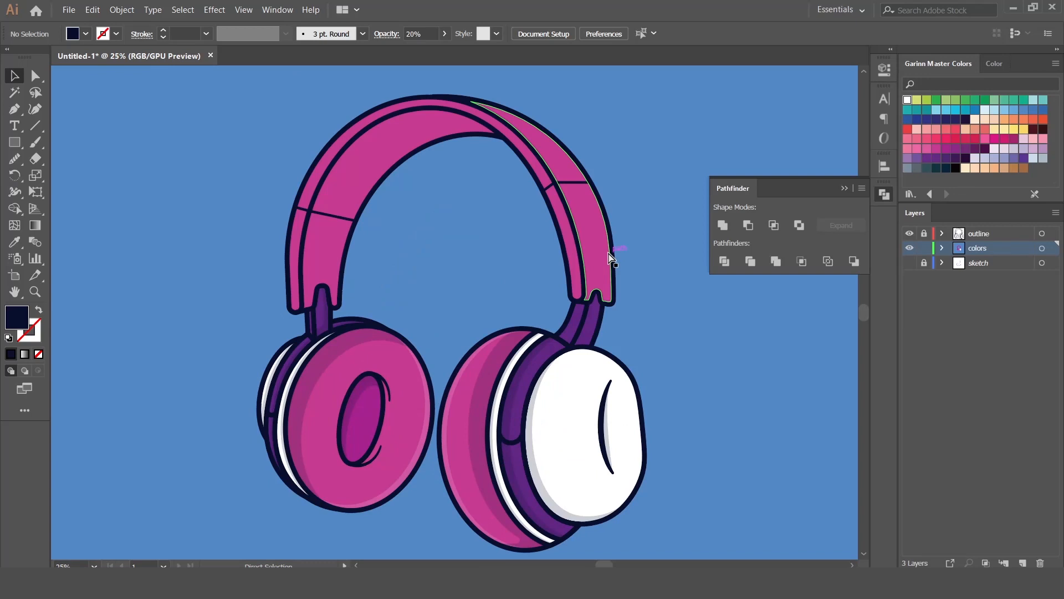
key("ctrl+equal")
key("ctrl+equal")
left_click_drag(599, 266, 432, 192)
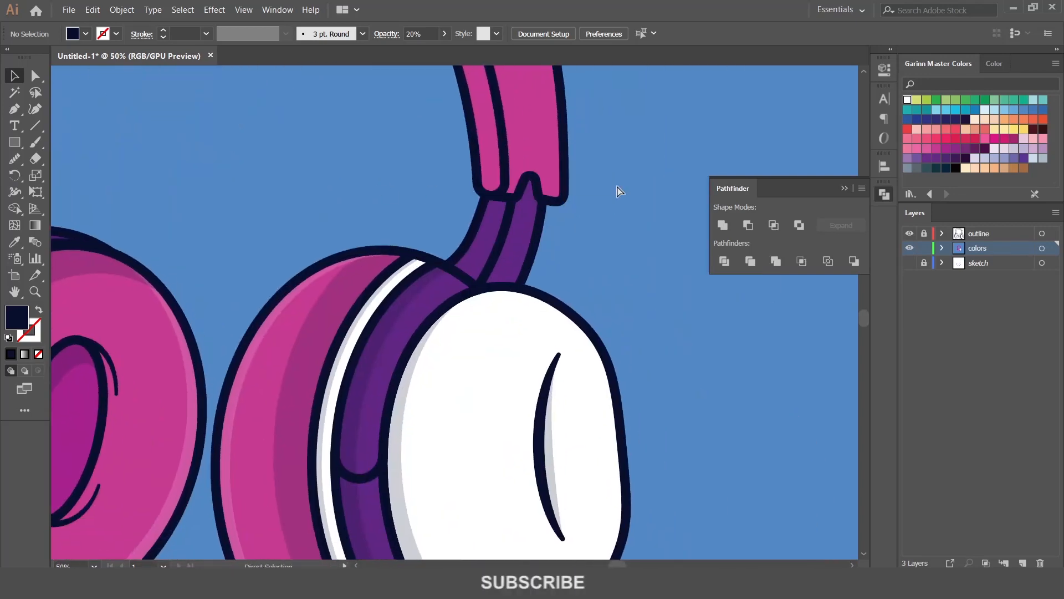
key("ctrl+equal")
key("ctrl+equal")
left_click(577, 297)
left_click(92, 10)
left_click(122, 77)
key("ctrl+z")
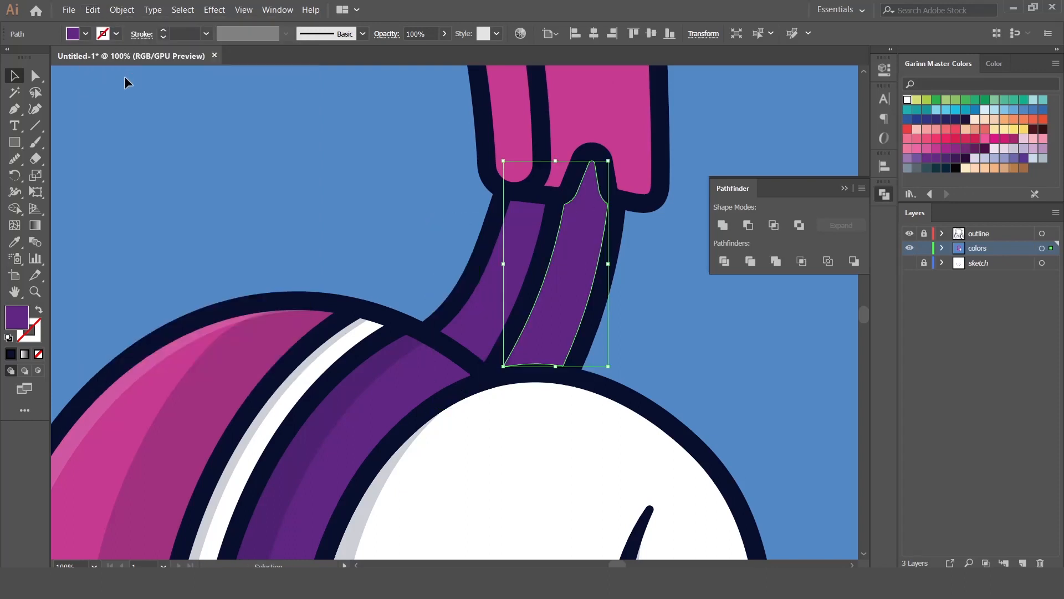
Step: Copy the right arm's outer purple face, paste two copies in front, and offset the upper one up and right
left_click(93, 10)
left_click(111, 69)
left_click(92, 10)
left_click(125, 95)
left_click(92, 9)
key("Escape")
left_click_drag(572, 273, 593, 263)
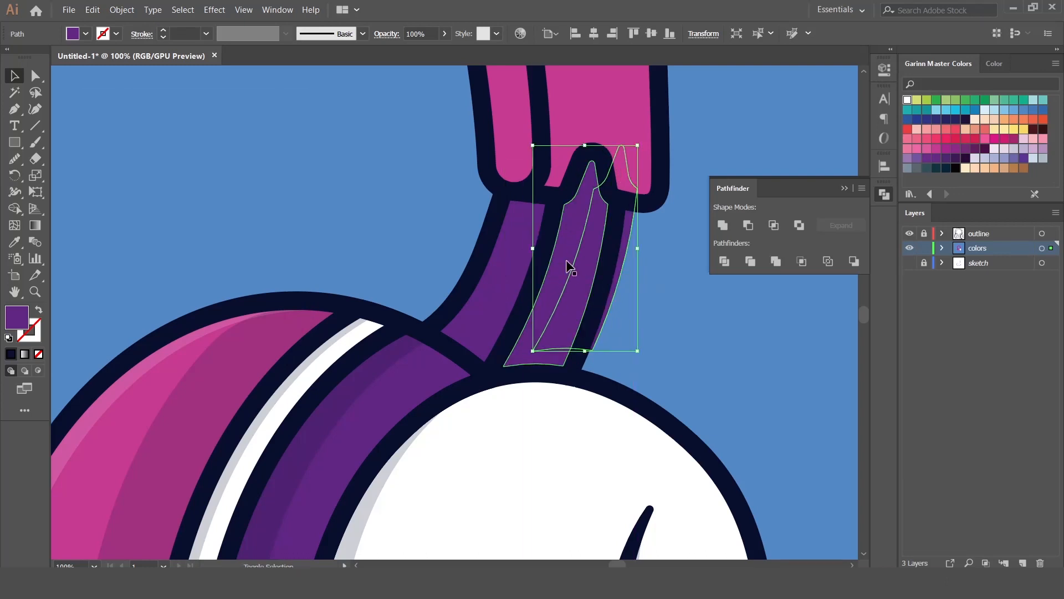
Step: Subtract the offset copy from the arm face copy beneath and round the remaining shape's inner corner to about 3 px
left_click(572, 261, "shift")
left_click(749, 228)
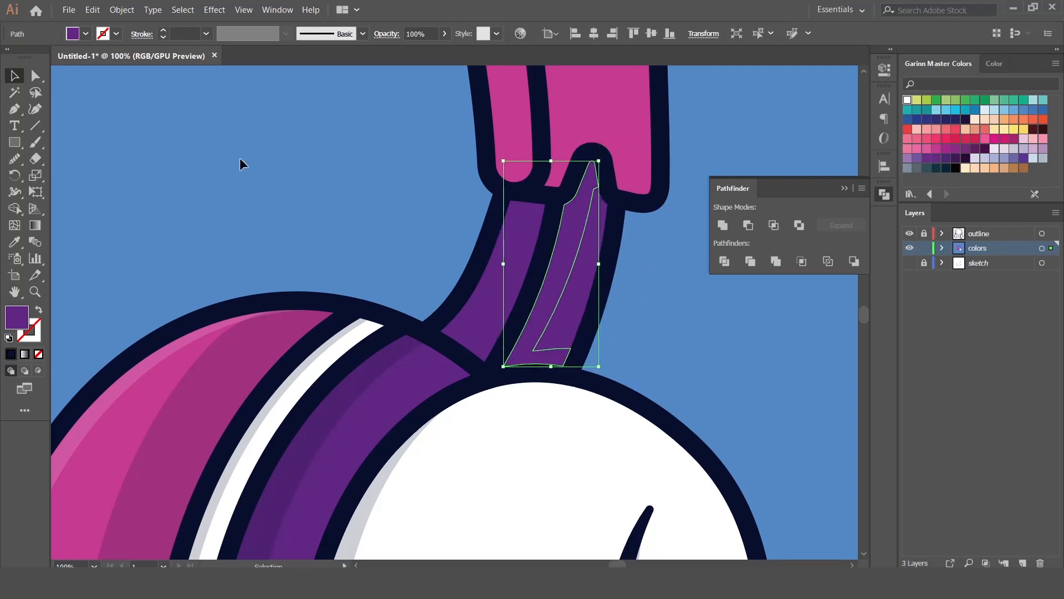
left_click(36, 78)
left_click(15, 77)
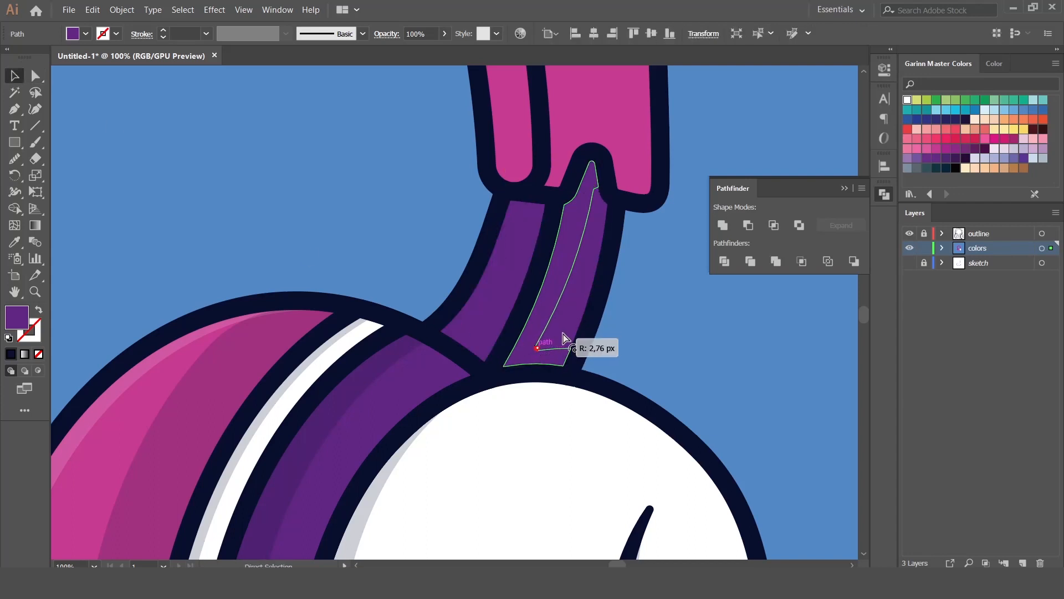
Step: Apply the navy 20% shadow style sampled from the right ear cup's purple band to the outer arm piece
left_click(410, 360)
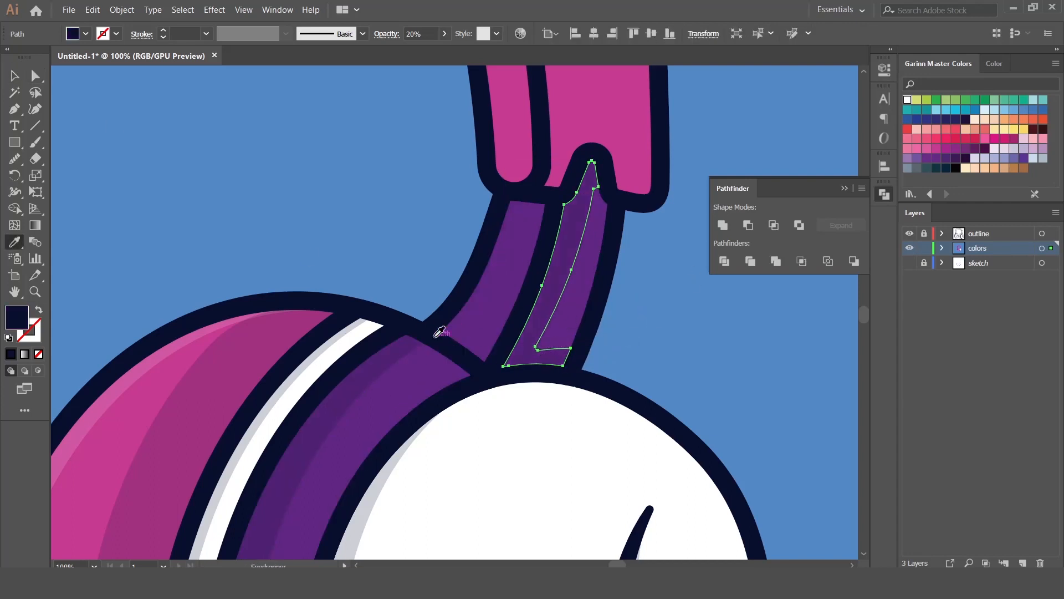
key("v")
left_click(649, 323)
Step: Paste copies of the right arm's inner purple face in front, offset the upper one up and slightly left, and subtract it from the copy beneath
left_click(504, 285)
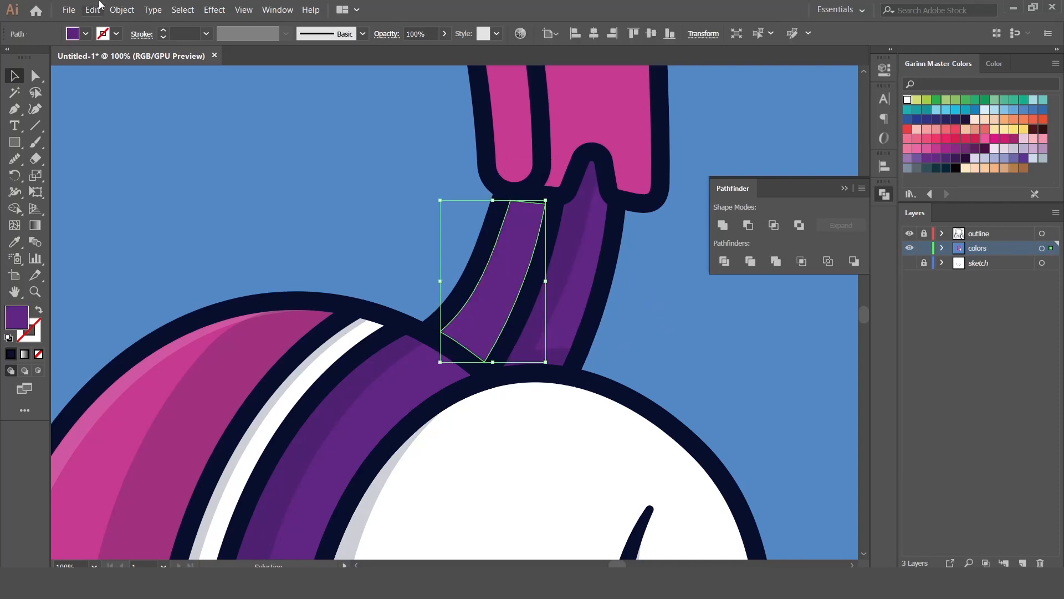
left_click(93, 10)
left_click(111, 68)
left_click(93, 10)
left_click(93, 10)
left_click(92, 10)
left_click(126, 95)
left_click_drag(489, 294, 484, 271)
left_click(523, 281, "shift")
left_click(749, 226)
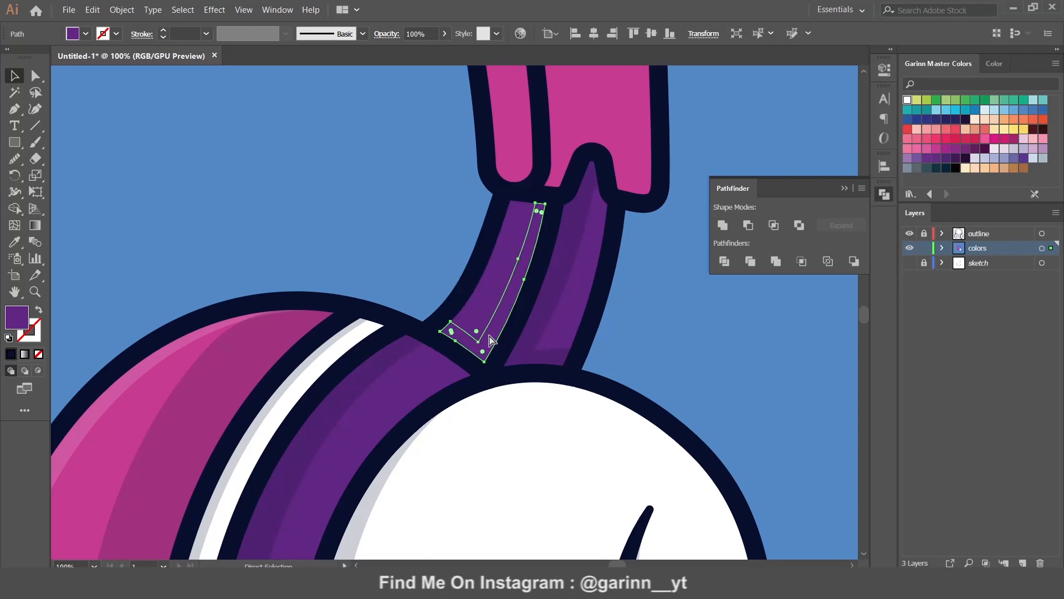
Step: Round the inner arm piece's inside corner and give it the sampled navy 20% shadow style
key("v")
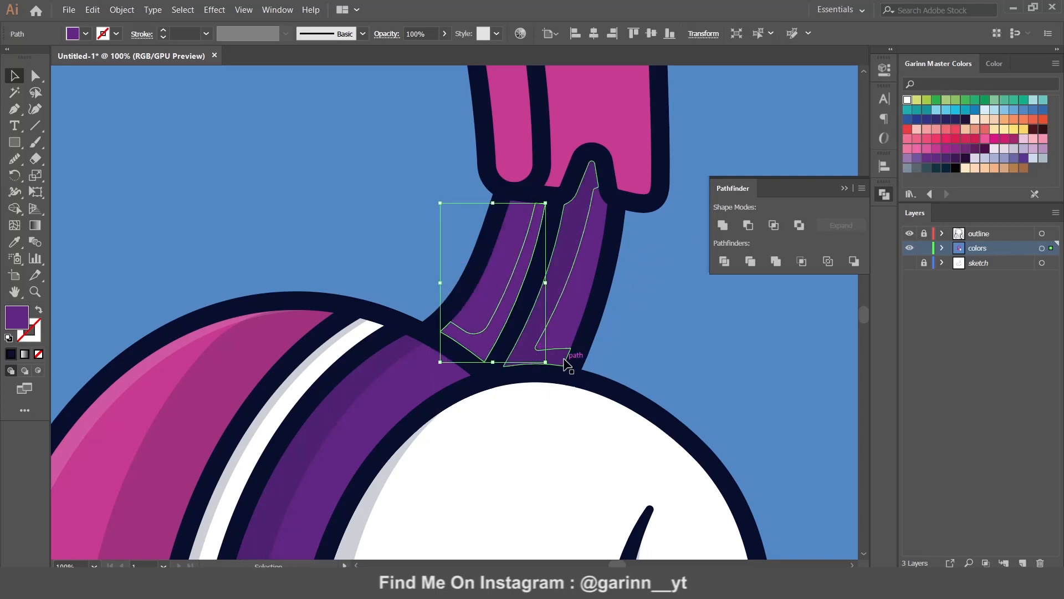
key("v")
left_click(808, 367)
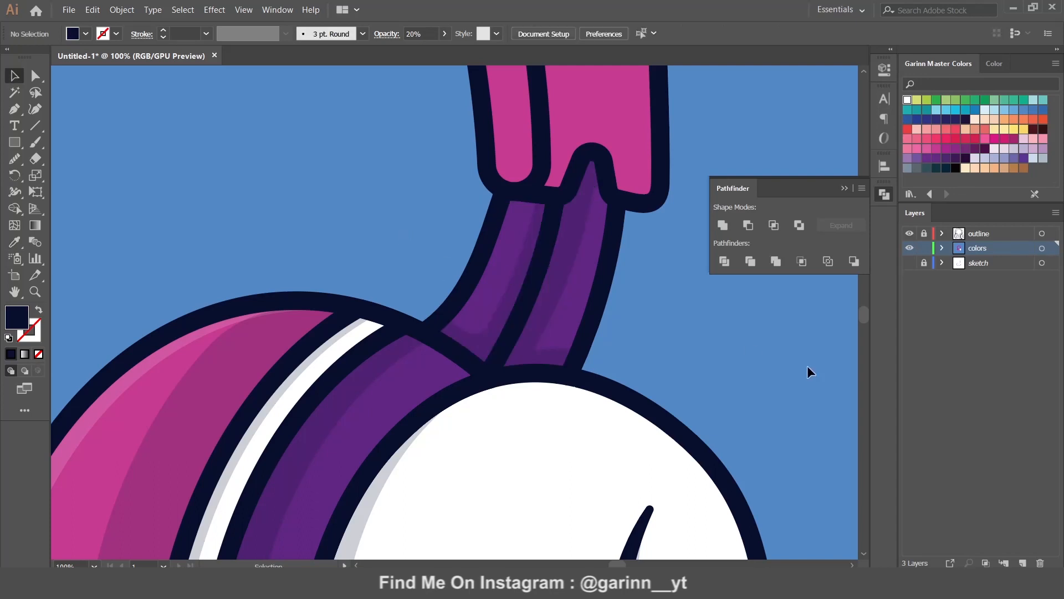
Step: Copy the headband's wide pink inner face, paste two copies in front, and offset the upper one down and slightly right
key("ctrl+0")
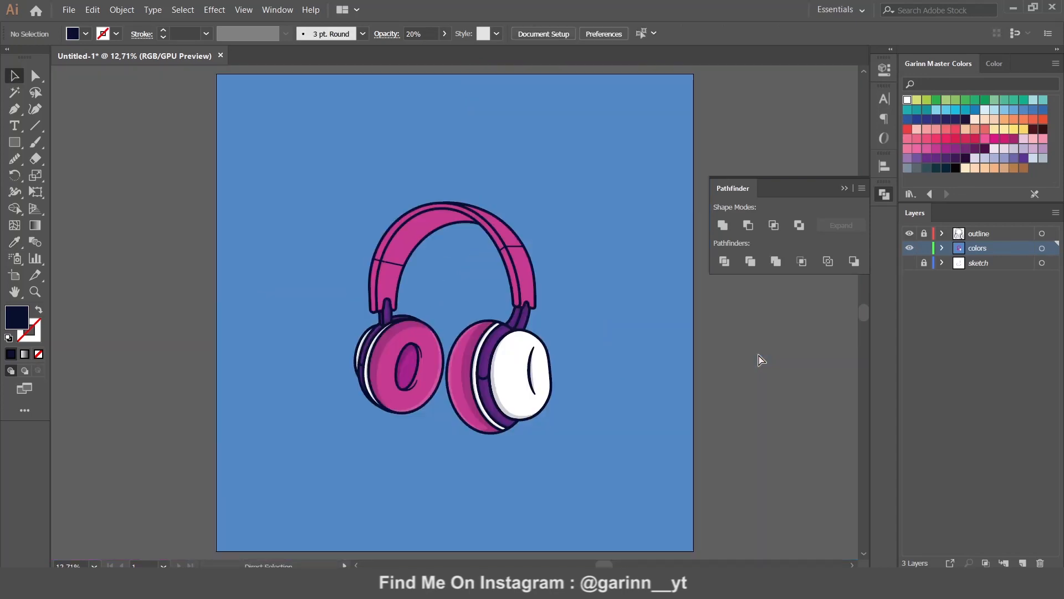
key("ctrl+plus")
key("ctrl+plus")
key("ctrl+plus")
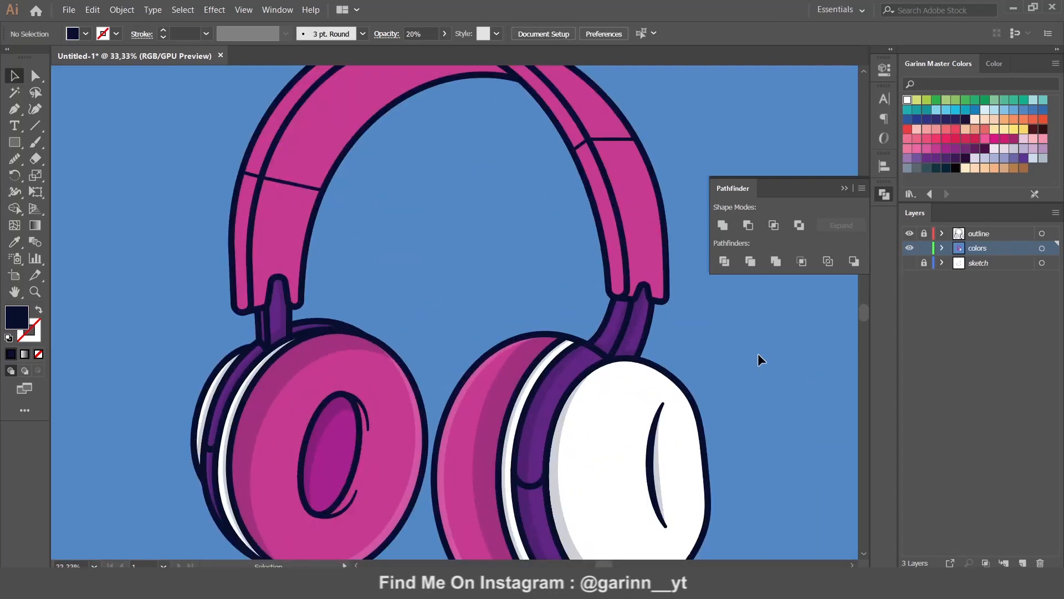
left_click_drag(535, 222, 500, 298)
left_click(321, 207)
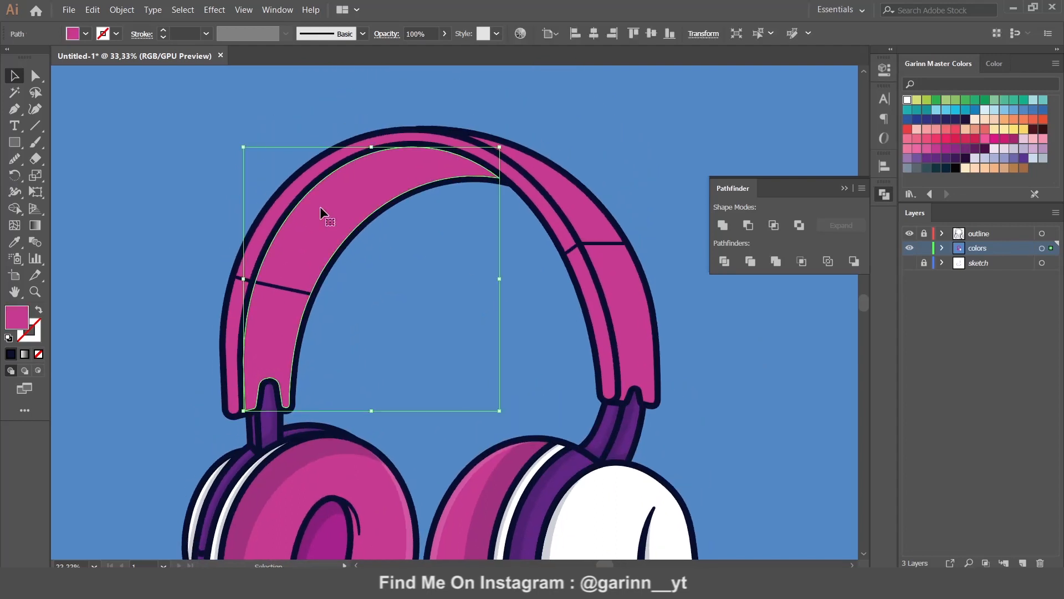
left_click(95, 11)
left_click(127, 69)
left_click(93, 10)
left_click(122, 93)
left_click(92, 10)
left_click(122, 92)
left_click_drag(318, 229, 334, 251)
left_click_drag(329, 250, 323, 233)
Step: Subtract the offset headband copy from the one beneath and apply the navy 20% shadow style sampled from the right cushion
left_click(748, 225)
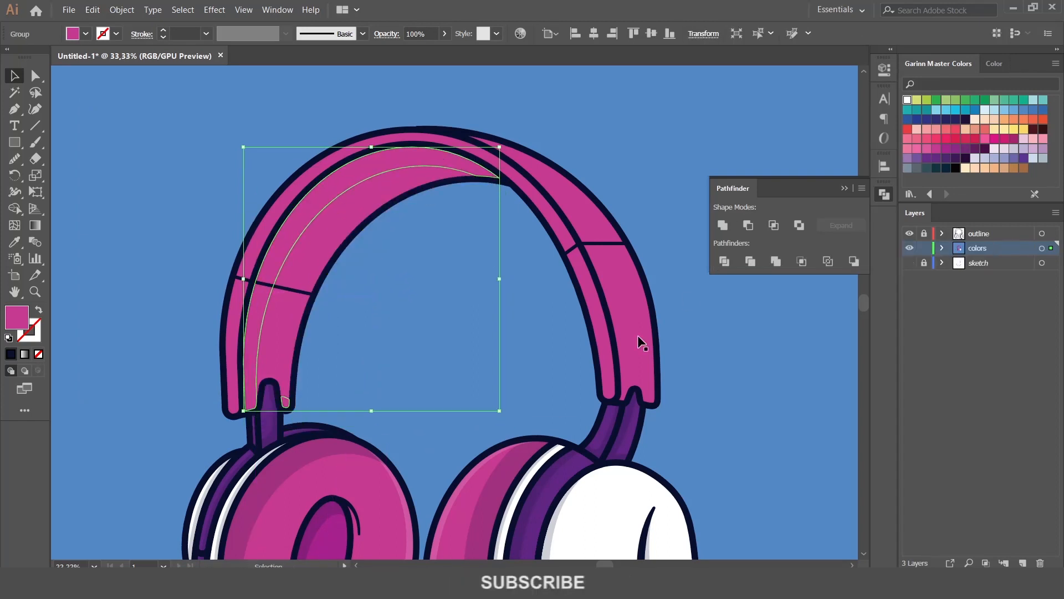
key("i")
left_click(524, 460)
key("v")
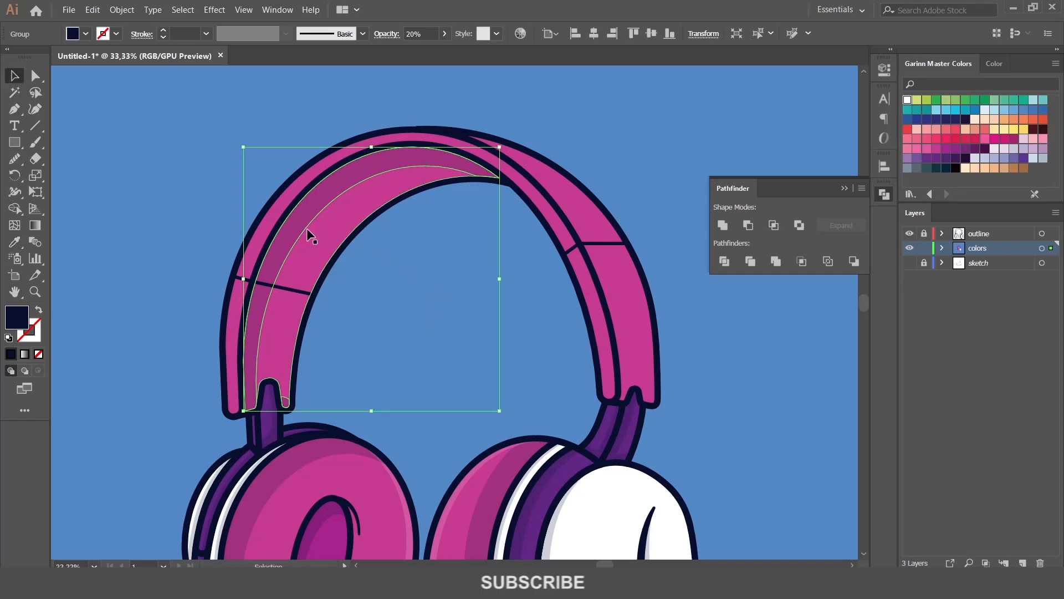
Step: Paste two copies of the headband's narrow pink edge strip in front and nudge the upper one slightly upward
left_click(288, 218)
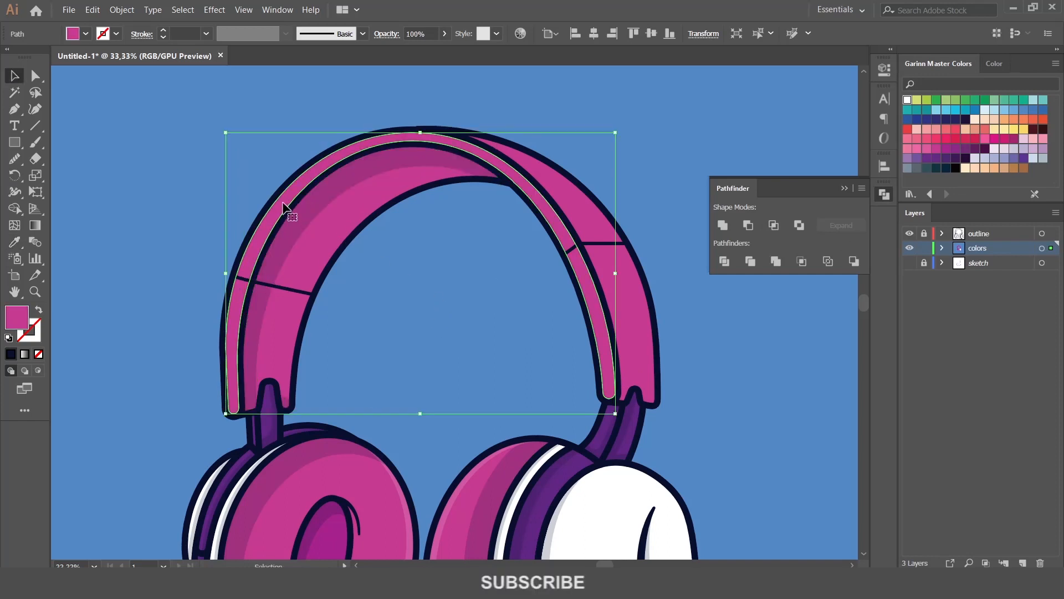
left_click(93, 10)
left_click(125, 94)
left_click(92, 9)
left_click(125, 95)
key("Down")
key("Down")
key("Down")
key("Up")
key("Up")
key("Up")
key("Up")
key("Up")
key("Up")
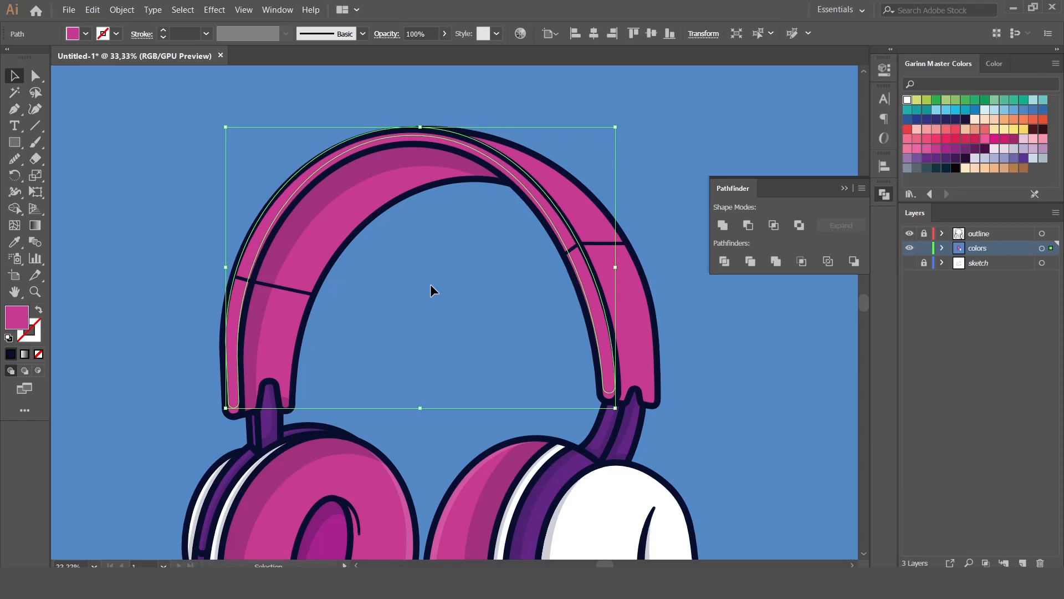
Step: Widen the raised strip copy slightly, subtract it from the one beneath, and give the remaining strip the headband's navy 20% shadow style
left_click_drag(620, 268, 621, 267)
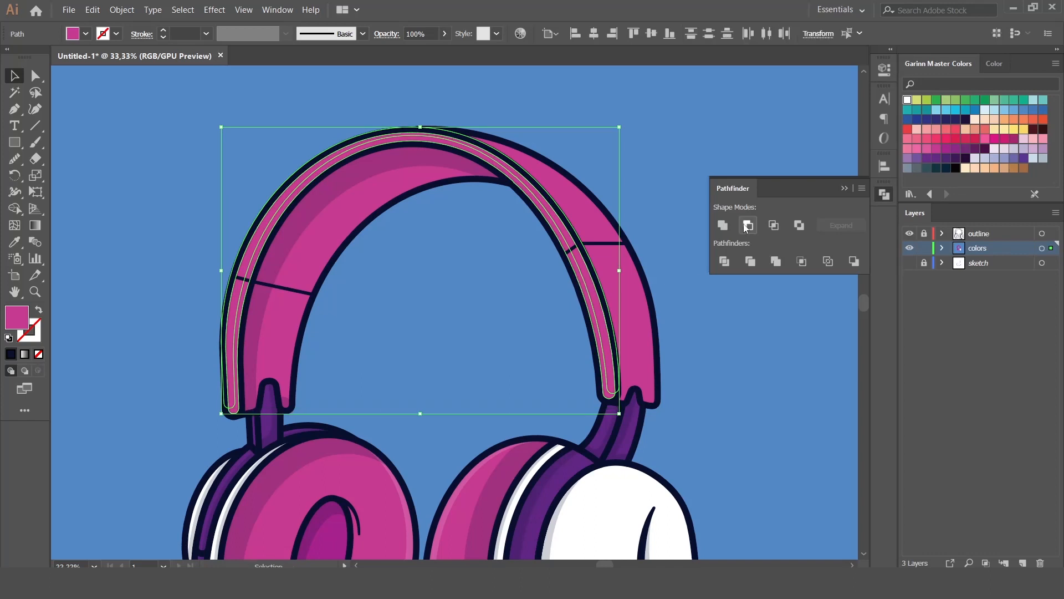
key("i")
left_click(313, 202)
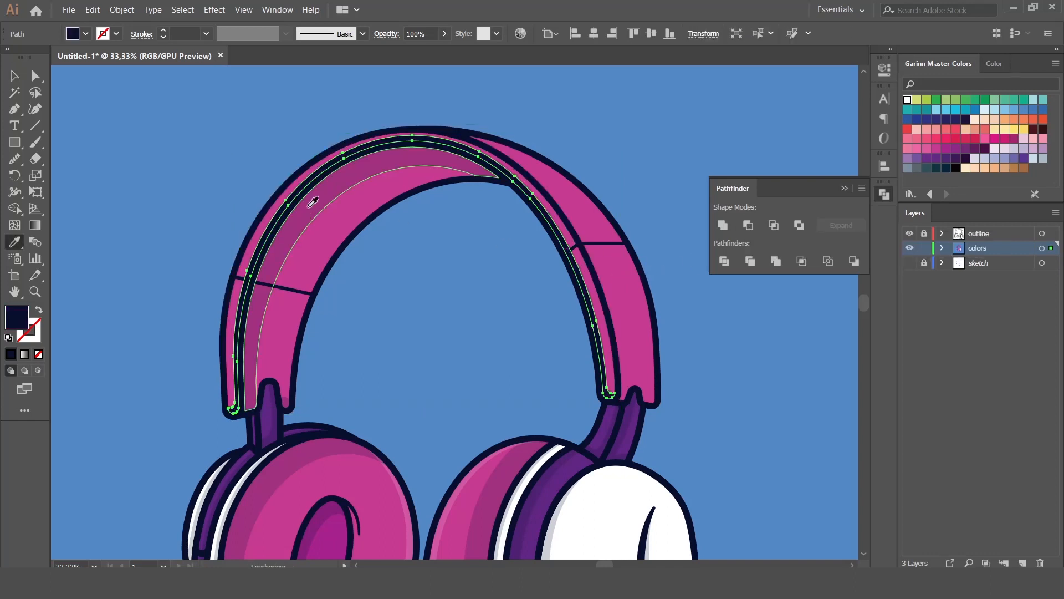
Step: Set the opacity of the navy shadow strip on the headband's narrow edge to 20%
key("v")
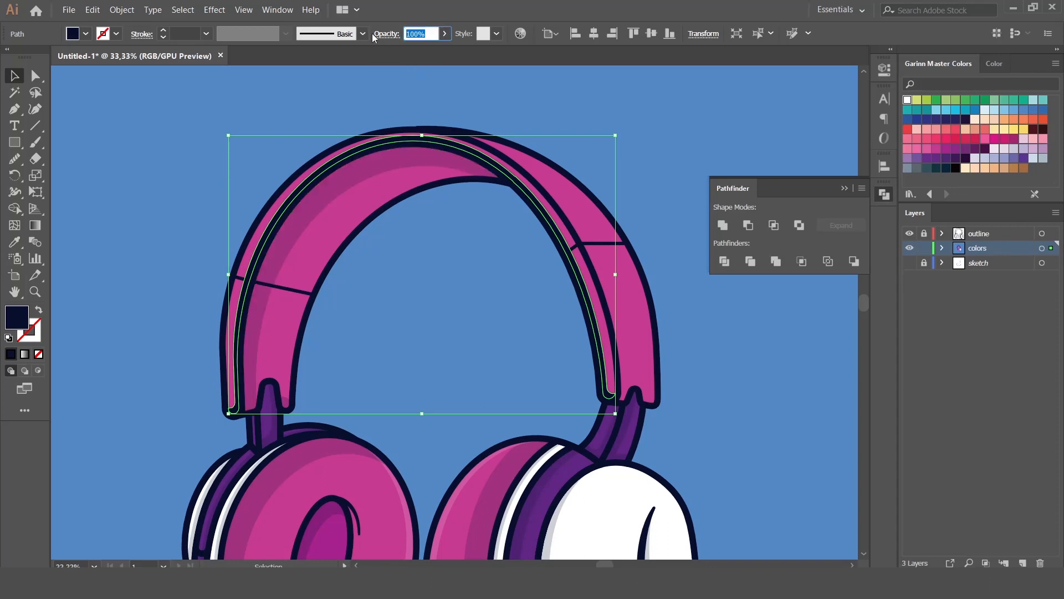
type("20")
key("Return")
left_click(352, 292)
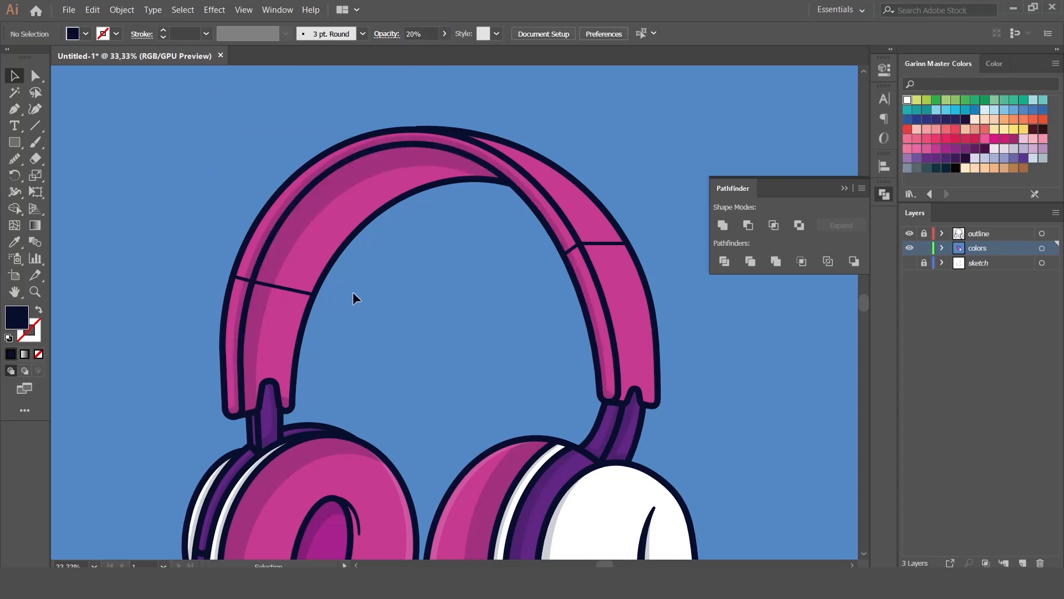
Step: Copy the headband's outer pink face on the right side, paste two copies in front, and offset the upper one slightly right
left_click(647, 327)
left_click(92, 6)
left_click(114, 55)
key("ctrl+z")
left_click(92, 9)
left_click(122, 69)
left_click(93, 10)
left_click(132, 96)
left_click(94, 10)
left_click(145, 95)
left_click_drag(629, 276, 647, 273)
Step: Subtract the offset outer-face copy from the one beneath and apply the navy shadow style sampled from the headband's narrow edge
left_click(637, 297, "shift")
left_click(749, 225)
key("i")
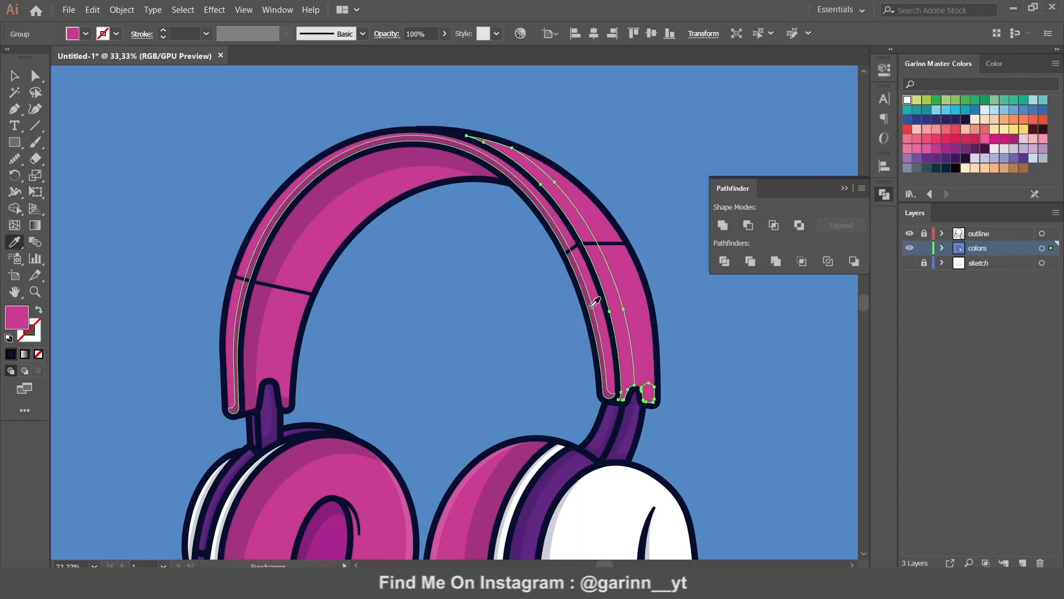
left_click(593, 305)
key("v")
left_click(693, 377)
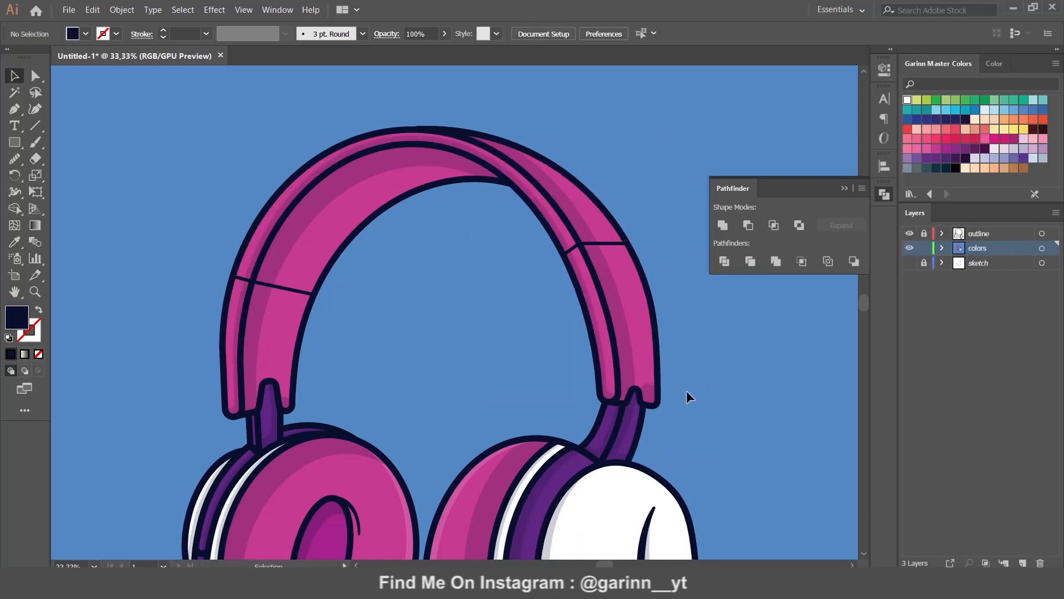
Step: Ungroup the outer face's shadow shapes and delete the stray piece at the headband's lower right end
left_click(647, 394)
right_click(648, 402)
left_click(686, 303)
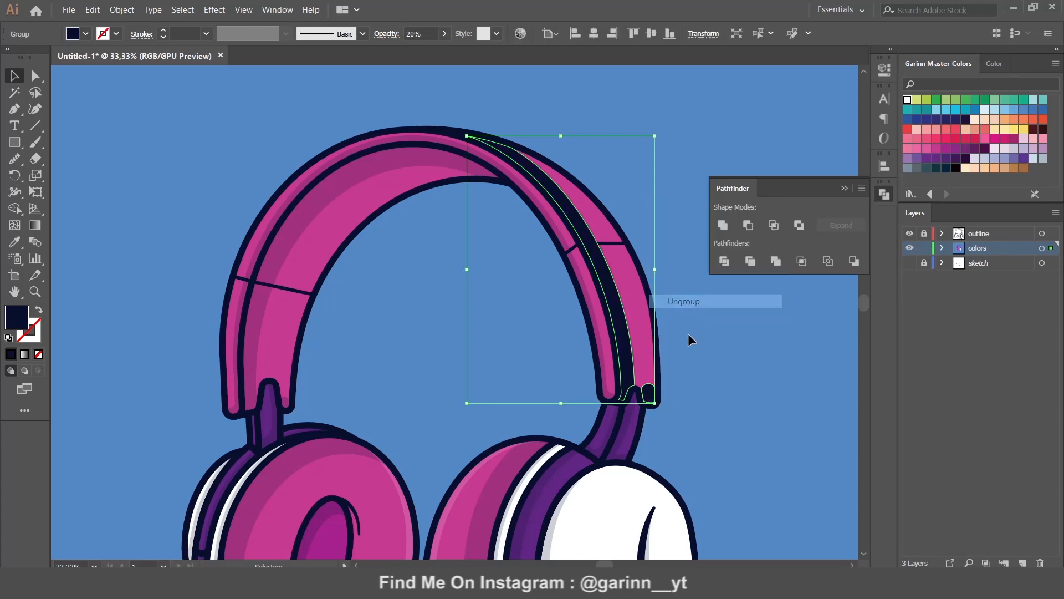
left_click(705, 392)
left_click(650, 397)
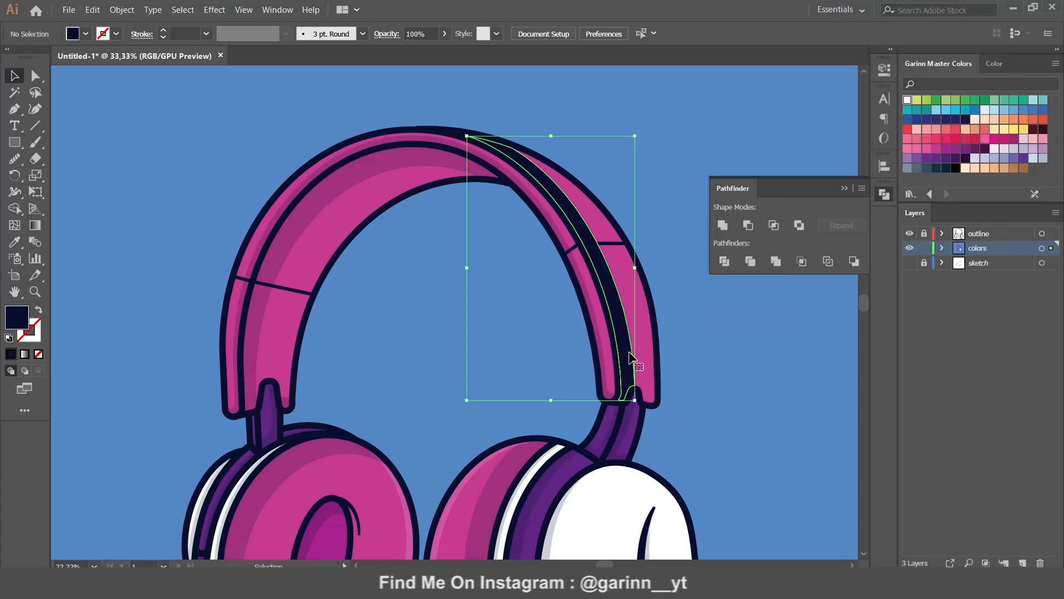
Step: Reapply the navy 20% shadow style to the outer face's remaining strip, sampled from the right cushion's shadow
key("i")
left_click(540, 446)
key("v")
left_click(648, 420)
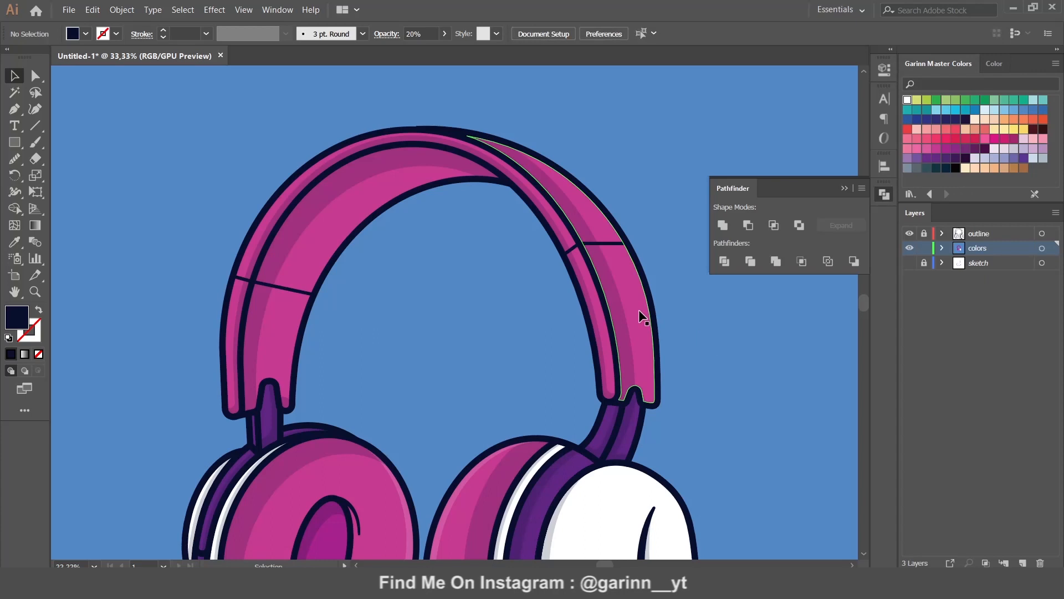
Step: Copy the headband's outer pink face again, paste two copies in front, and offset the upper one slightly left and up
left_click(644, 312)
left_click(93, 10)
left_click(111, 70)
left_click(93, 10)
left_click(120, 96)
left_click(92, 10)
left_click(118, 71)
left_click_drag(622, 288, 610, 283)
Step: Subtract the left-shifted outer-face copy from the one beneath and apply the white highlight style sampled from the right cushion
left_click(650, 327, "shift")
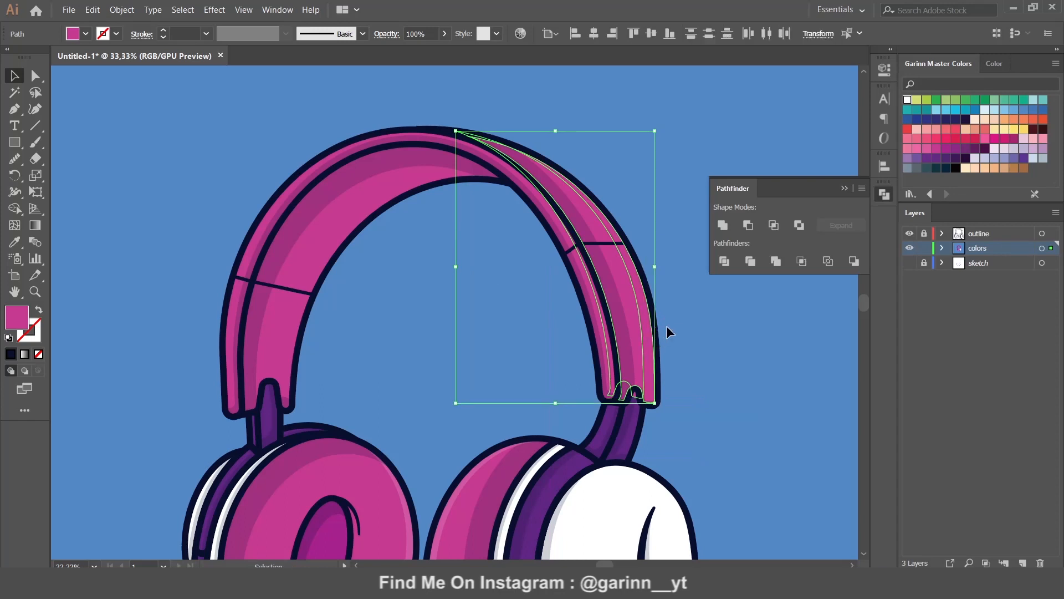
left_click(747, 227)
key("i")
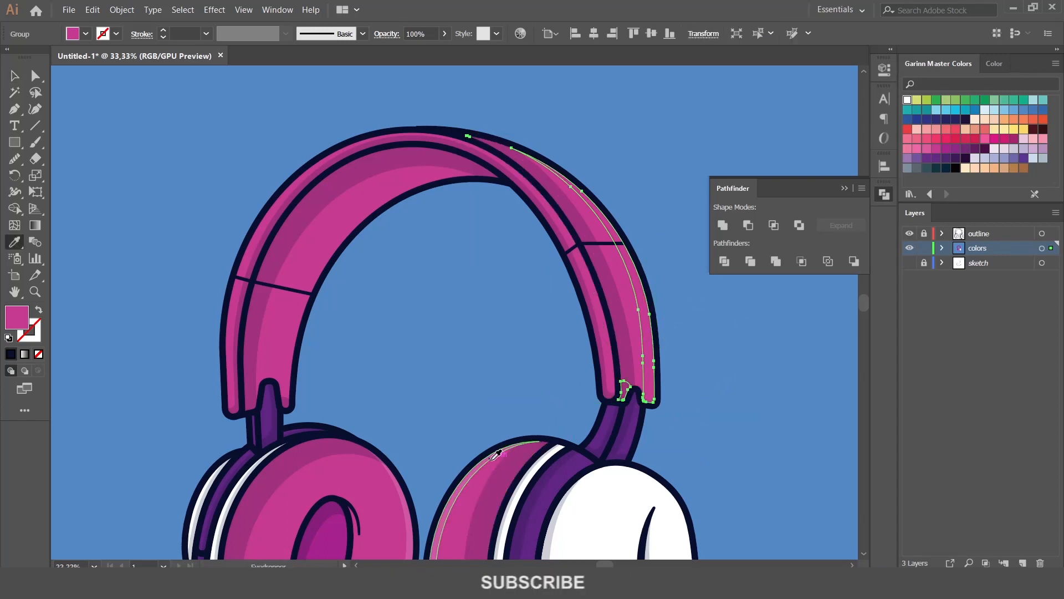
left_click(477, 469)
key("v")
left_click(758, 409)
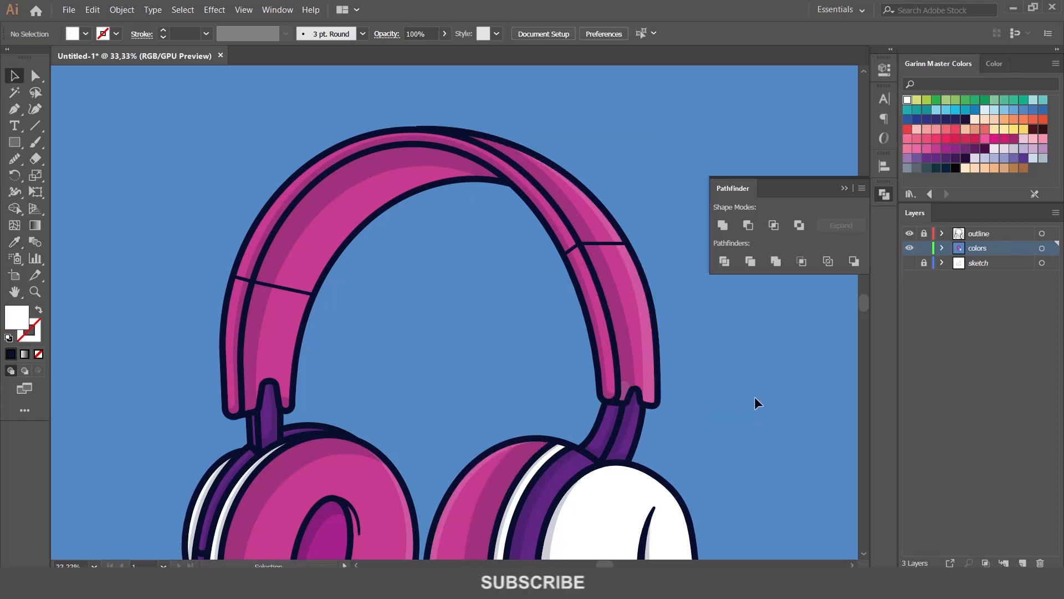
Step: Paste two copies of the headband's inner pink face in front, then move the upper one up and rotate it slightly clockwise
left_click(315, 252)
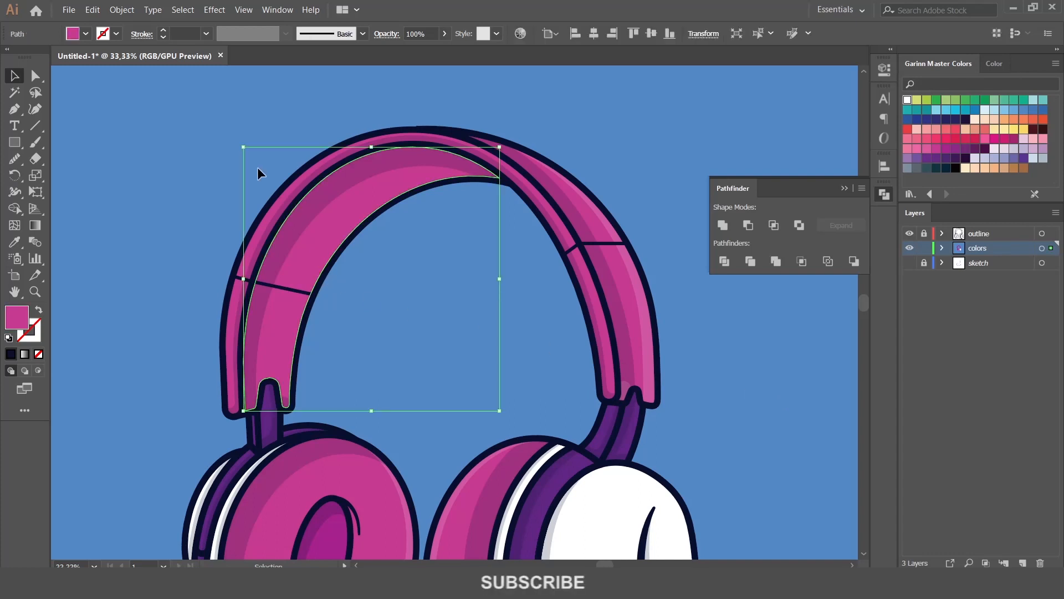
left_click(91, 10)
left_click(114, 70)
left_click(92, 10)
left_click(132, 96)
left_click(93, 11)
left_click(339, 210)
left_click_drag(342, 210, 339, 200)
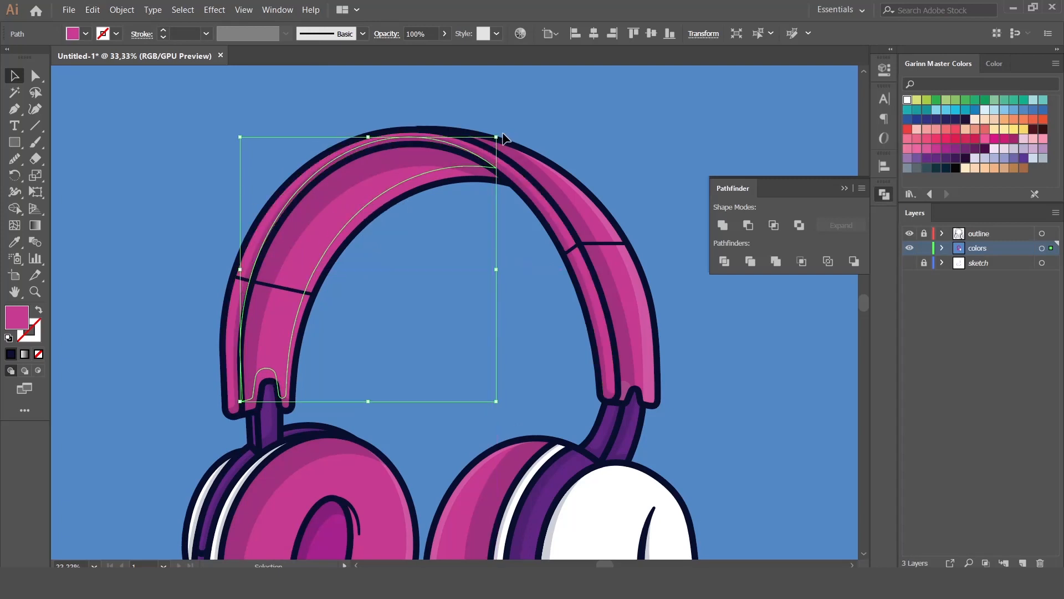
left_click_drag(502, 135, 515, 145)
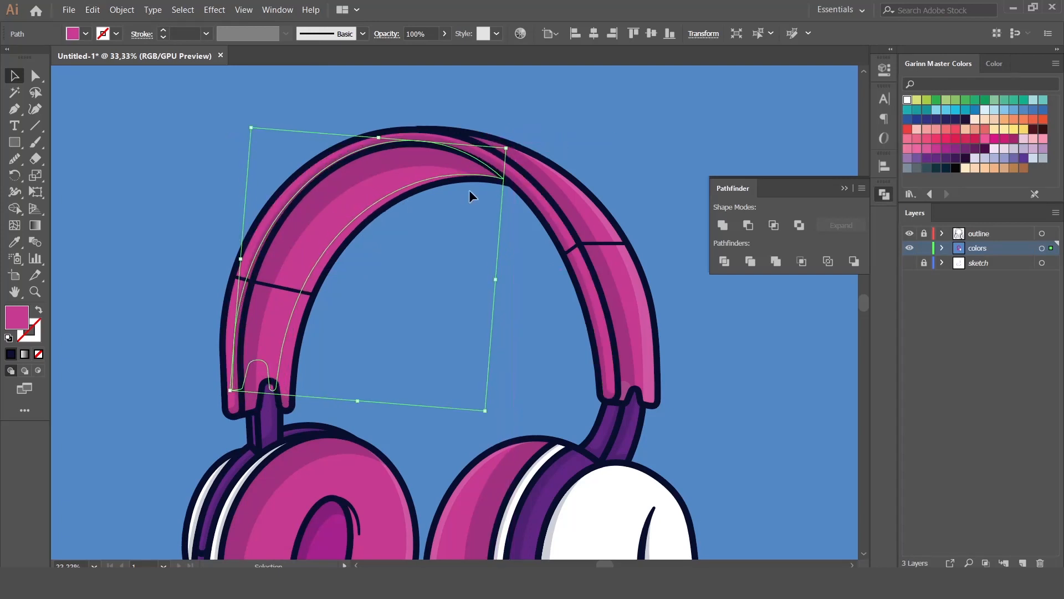
Step: Subtract the rotated inner-face copy from the one beneath to leave a thin strip along the headband's inner edge
left_click(325, 265, "shift")
left_click(748, 225)
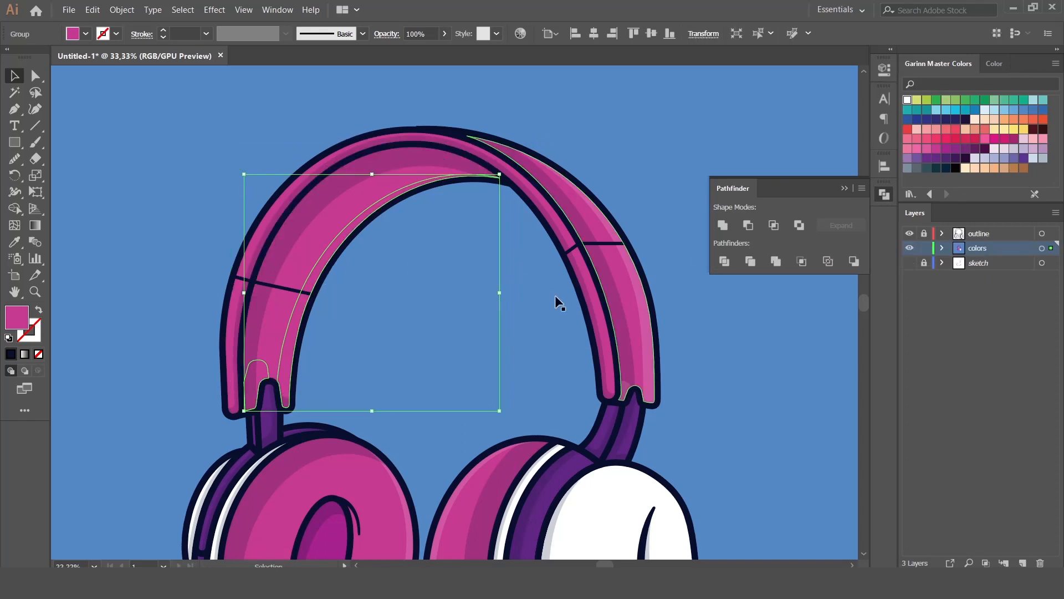
left_click(492, 428)
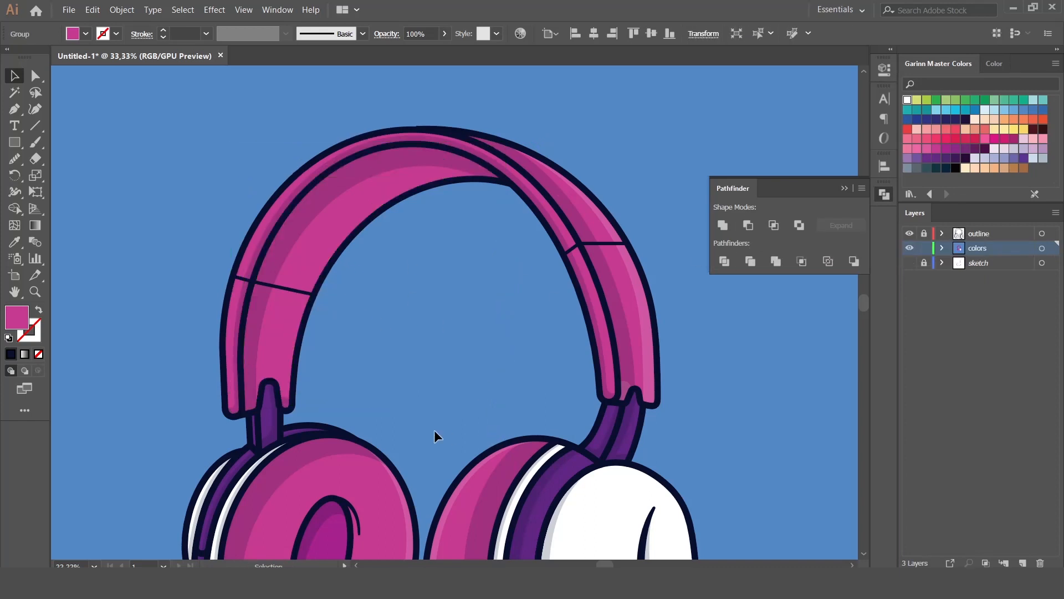
Step: Ungroup the inner face's shadow shapes and delete the stray piece at the headband's lower left end
right_click(285, 402)
left_click(336, 311)
left_click(361, 375)
left_click(285, 403)
key("Delete")
Step: Restore the inner face's shadow to the navy 20% style sampled from the left cushion's shadow
left_click(253, 374)
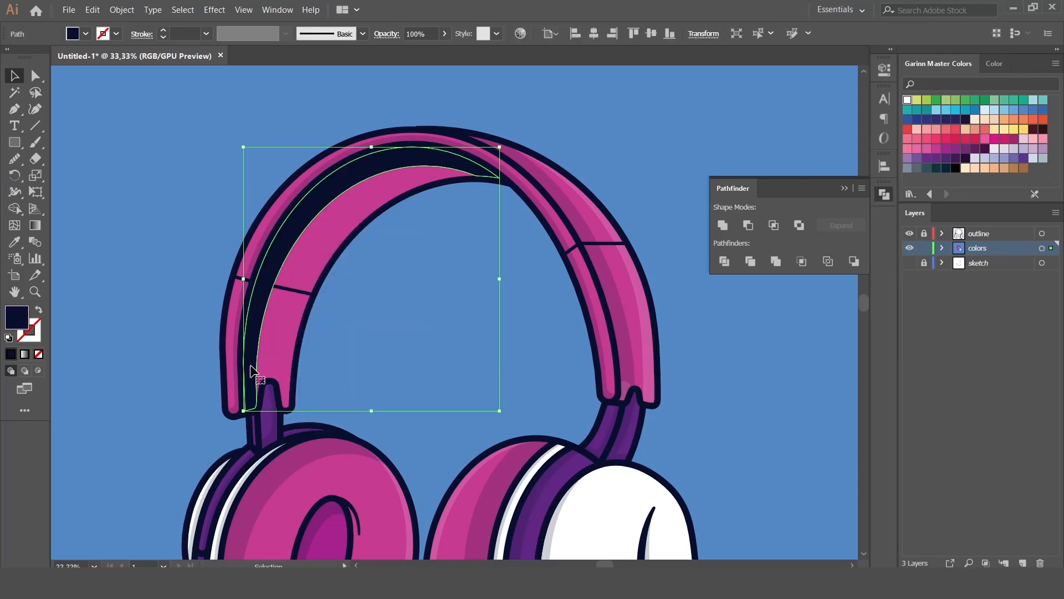
key("i")
left_click(313, 453)
key("v")
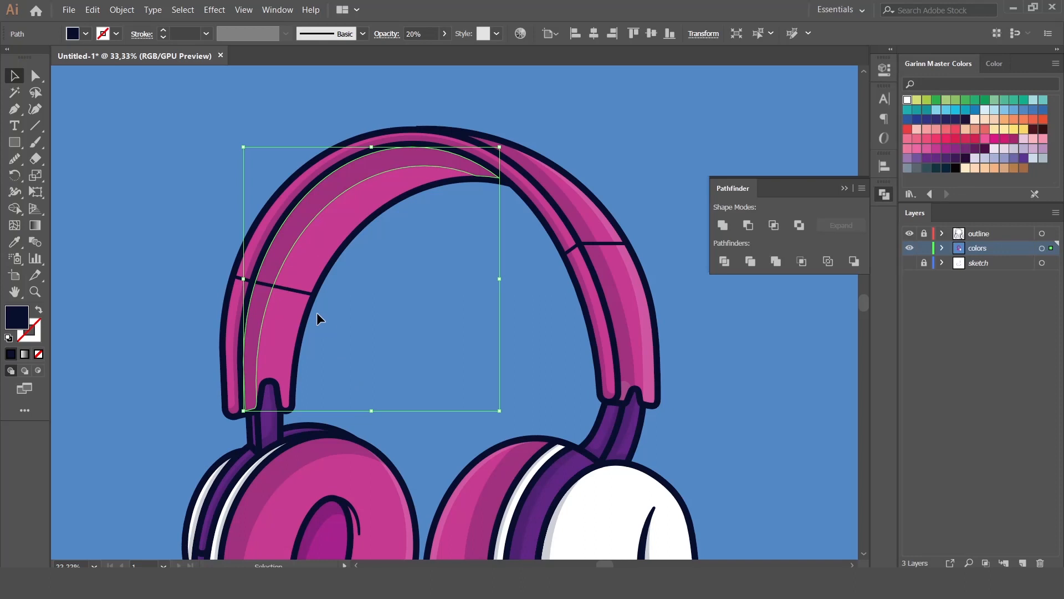
Step: Ungroup the inner-edge highlight shapes and delete the stray piece beside the left arm
left_click(301, 300)
right_click(301, 300)
left_click(338, 404)
left_click(353, 384)
left_click(262, 382)
Step: Give the inner-edge strip the white 15% highlight style sampled from the right cushion and fit the artboard in view
left_click(281, 356)
key("i")
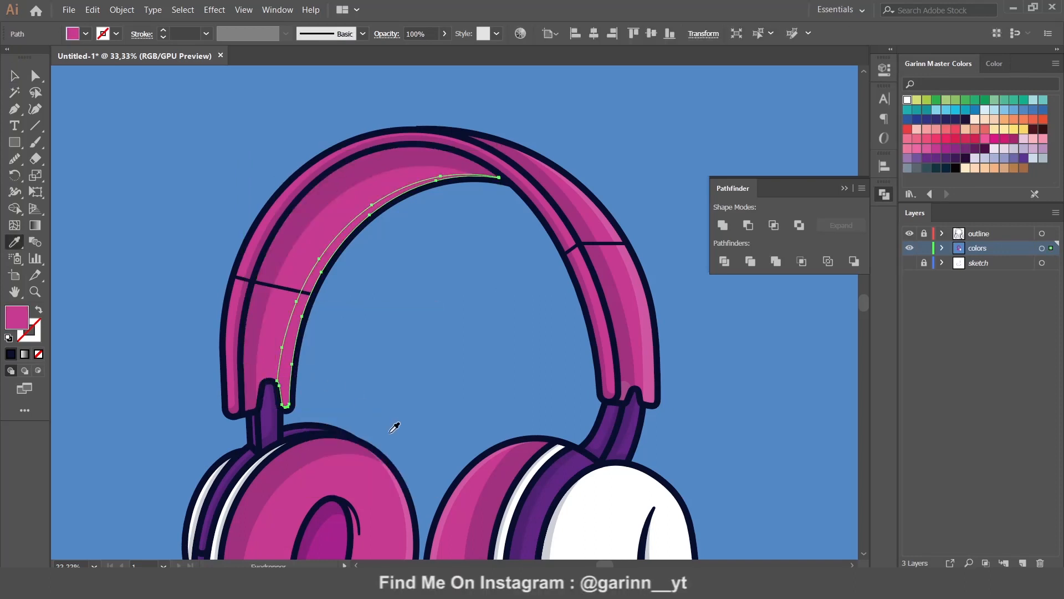
left_click(461, 486)
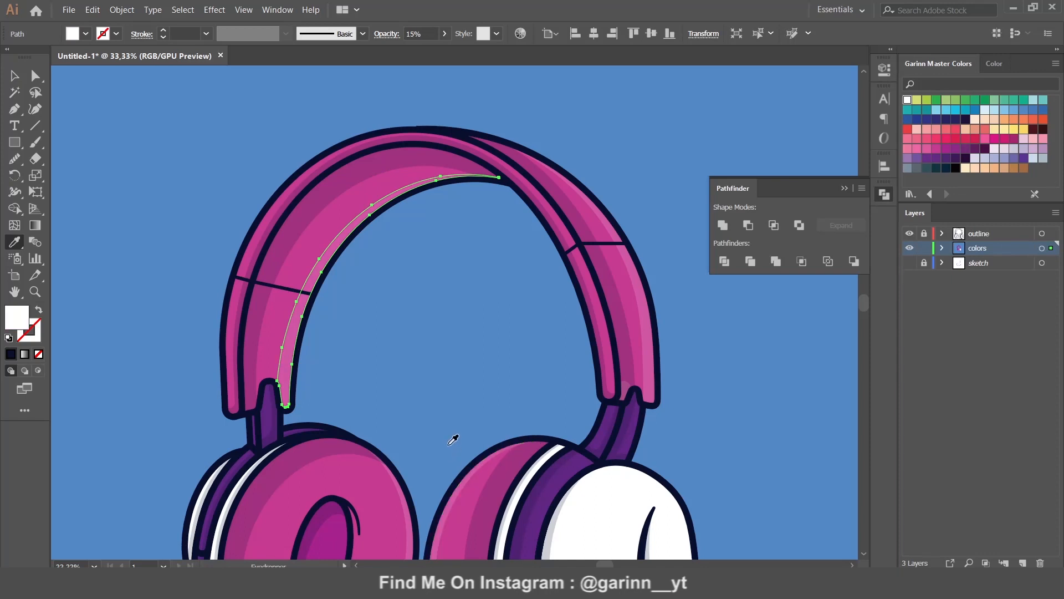
key("v")
key("ctrl+shift+a")
key("ctrl+0")
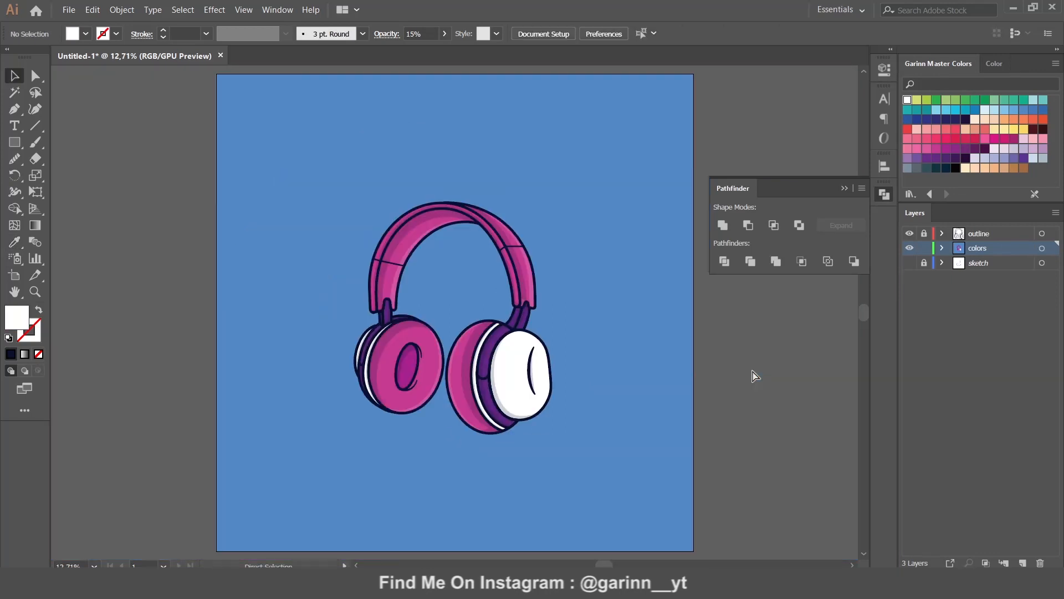
Step: Draw a wide, flat ellipse below the headphones and fill it with the navy 20% shadow style sampled from the right cushion
left_click(884, 194)
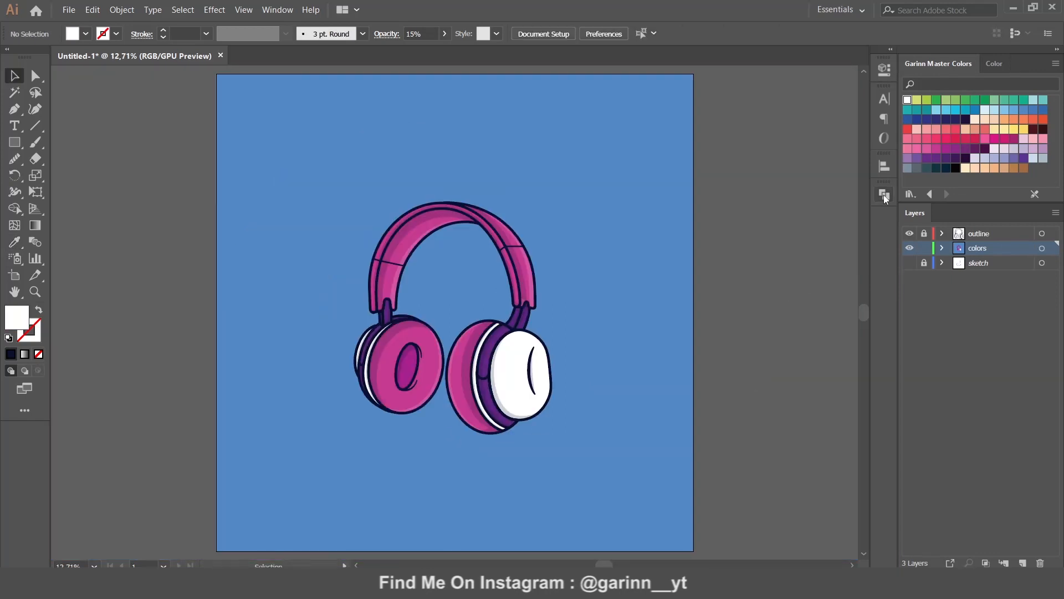
left_click_drag(15, 142, 69, 176)
left_click_drag(426, 480, 547, 509)
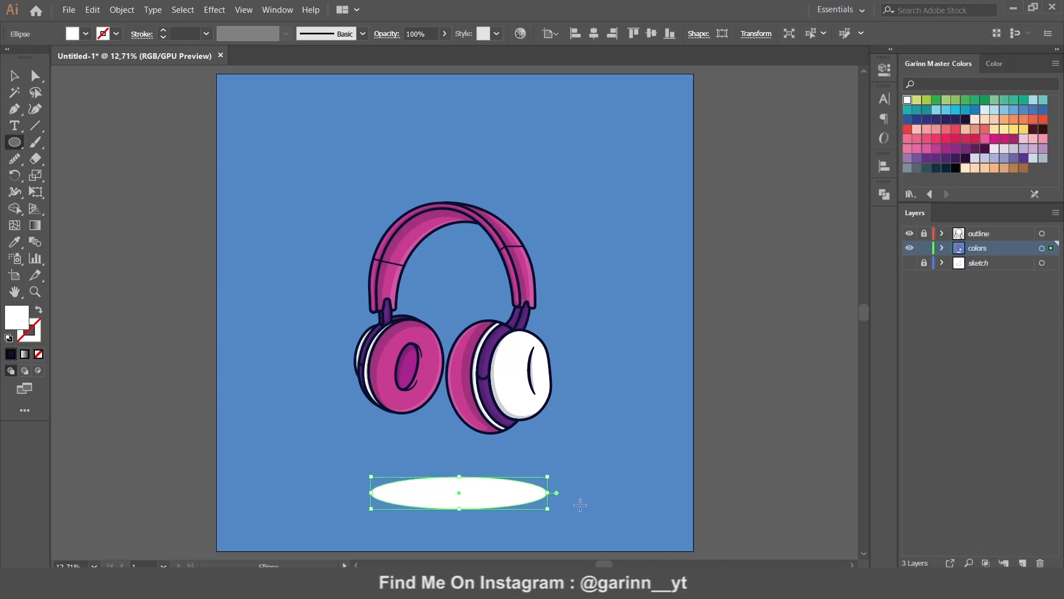
key("i")
left_click(469, 370)
Step: Center the shadow ellipse horizontally on the artboard and move it up closer to the headphones
key("v")
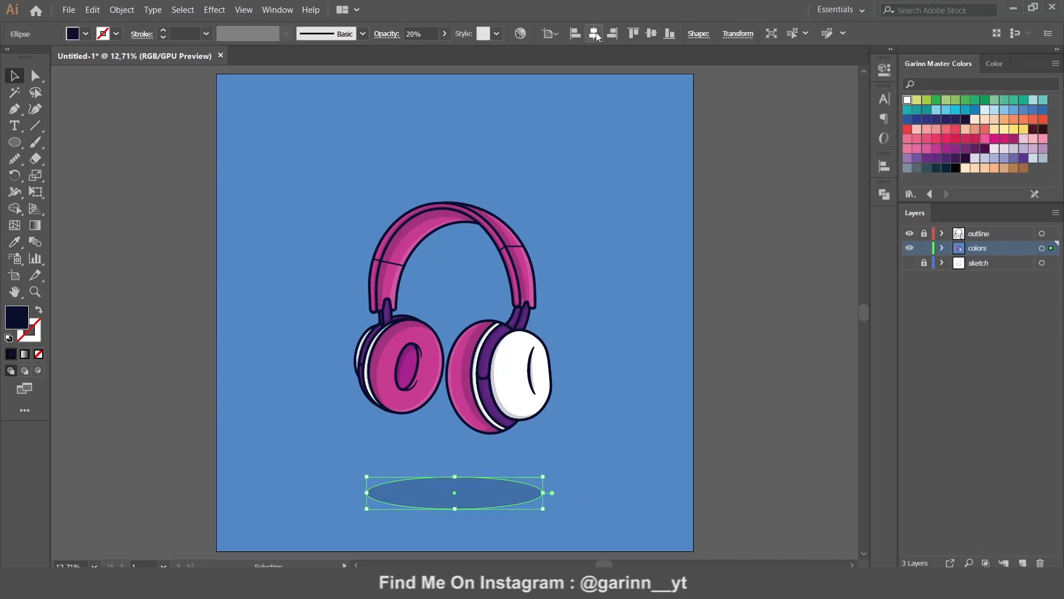
left_click_drag(466, 494, 461, 470)
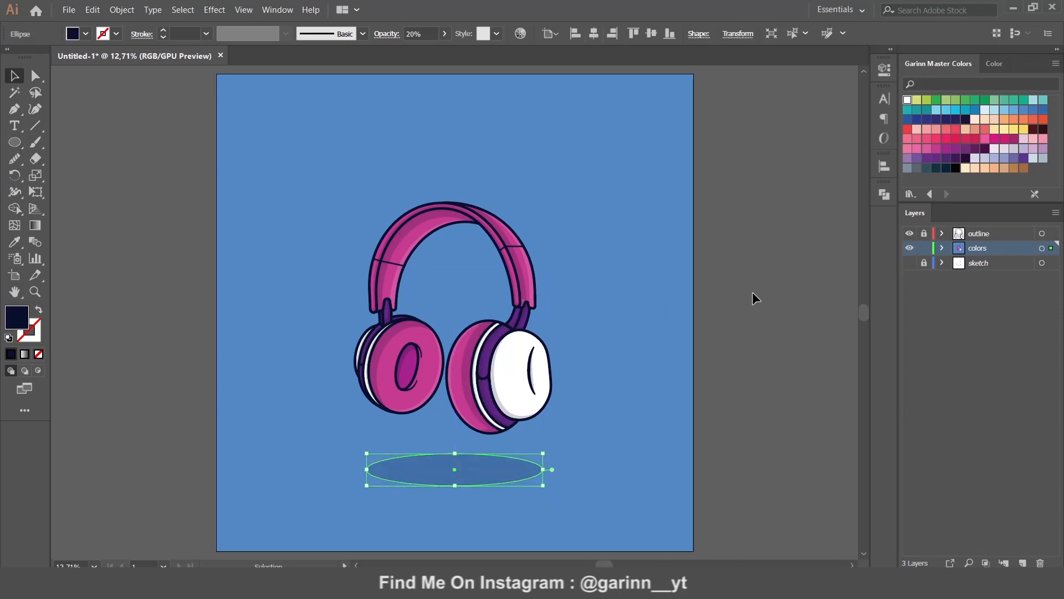
left_click(768, 297)
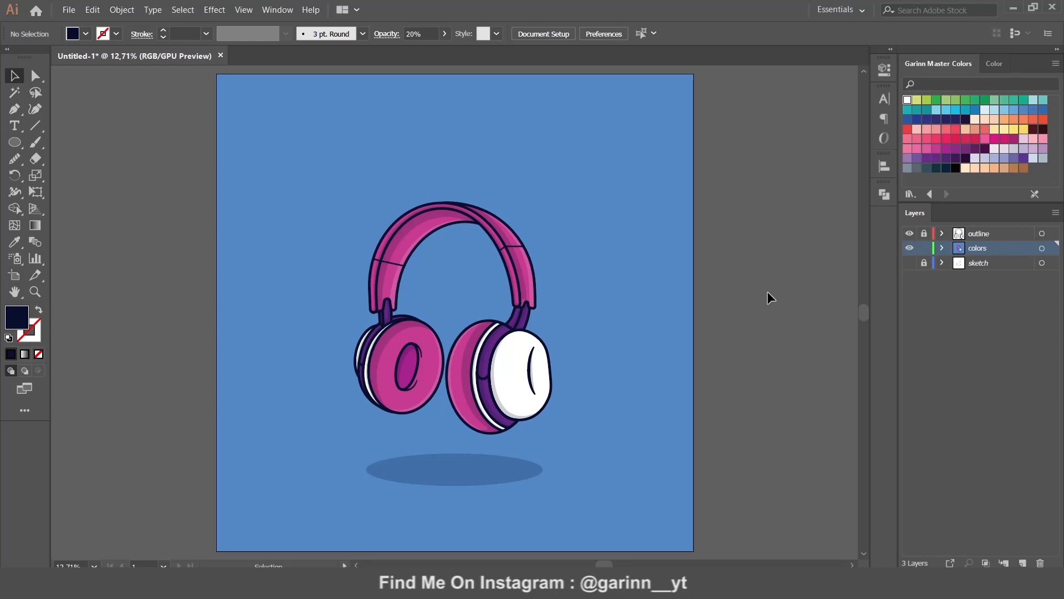
Step: Select the white outer face and white ring of the right cup together with both white strips of the left cup
key("ctrl+equal")
key("ctrl+equal")
key("ctrl+equal")
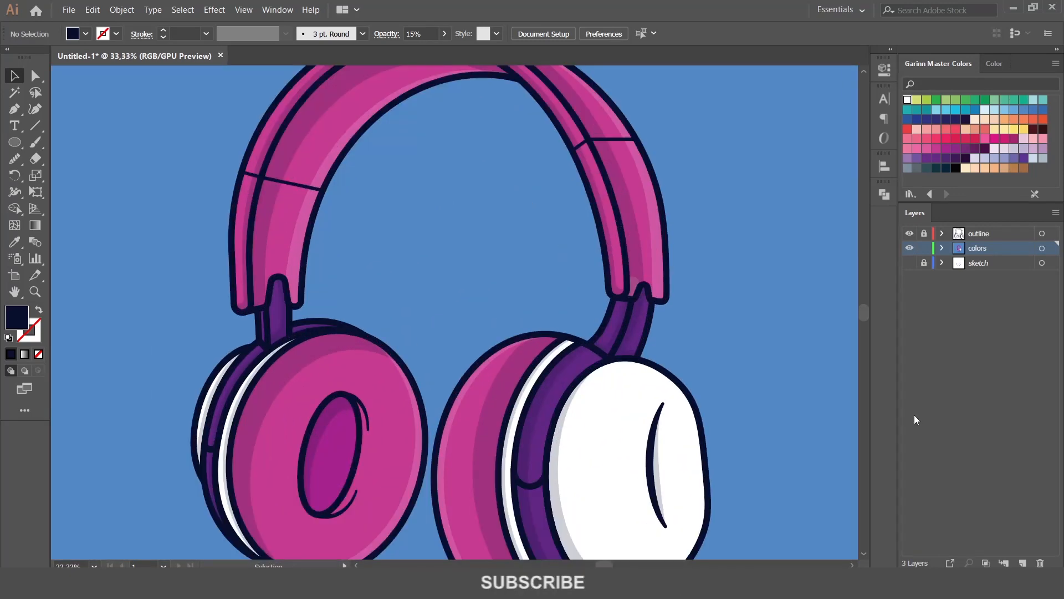
left_click_drag(783, 364, 776, 248)
left_click(617, 350)
left_click(514, 327, "shift")
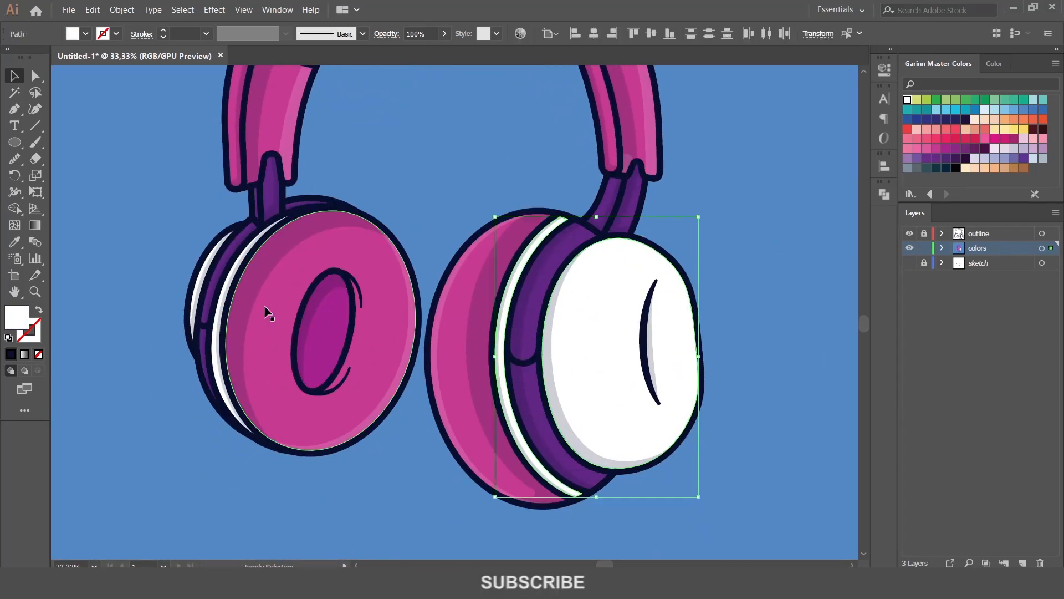
left_click(219, 315, "shift")
left_click(197, 290, "shift")
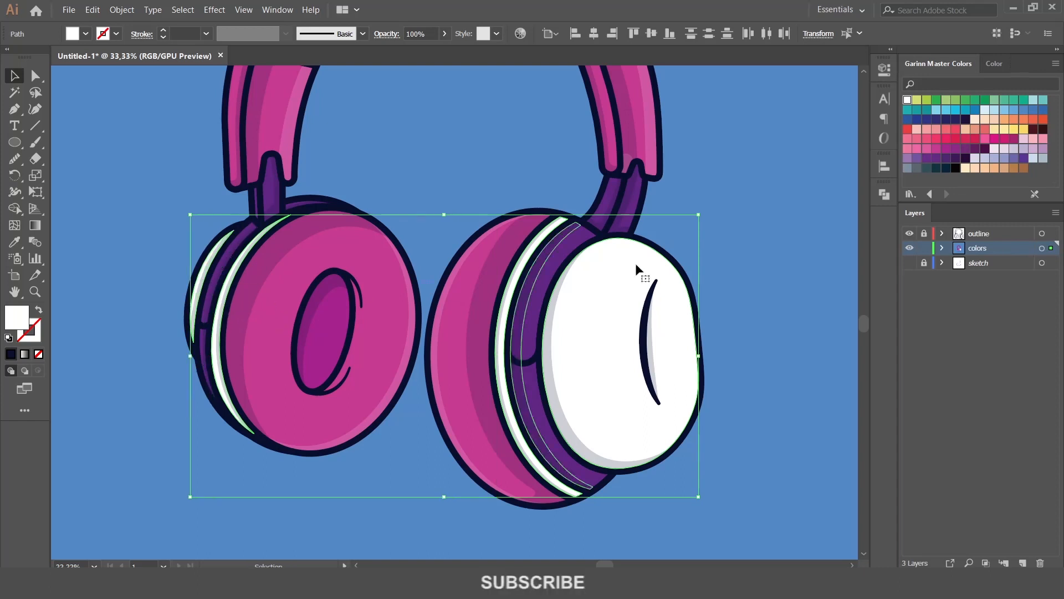
Step: Try cream, peach and light orange fills on the selected white cup parts, then undo the last fill
left_click(1015, 129)
left_click(984, 120)
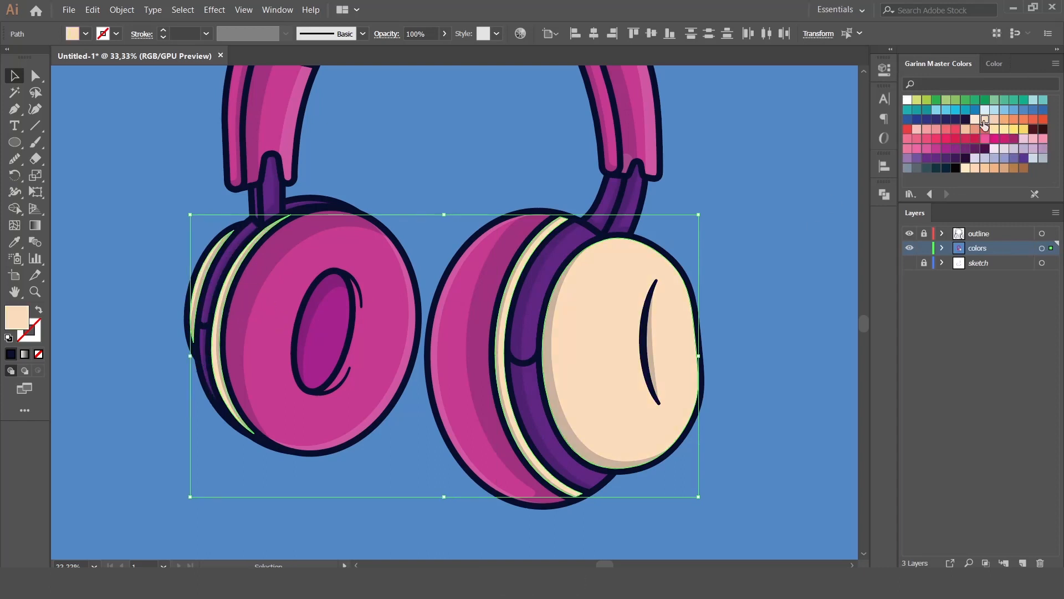
left_click(994, 120)
left_click(1004, 120)
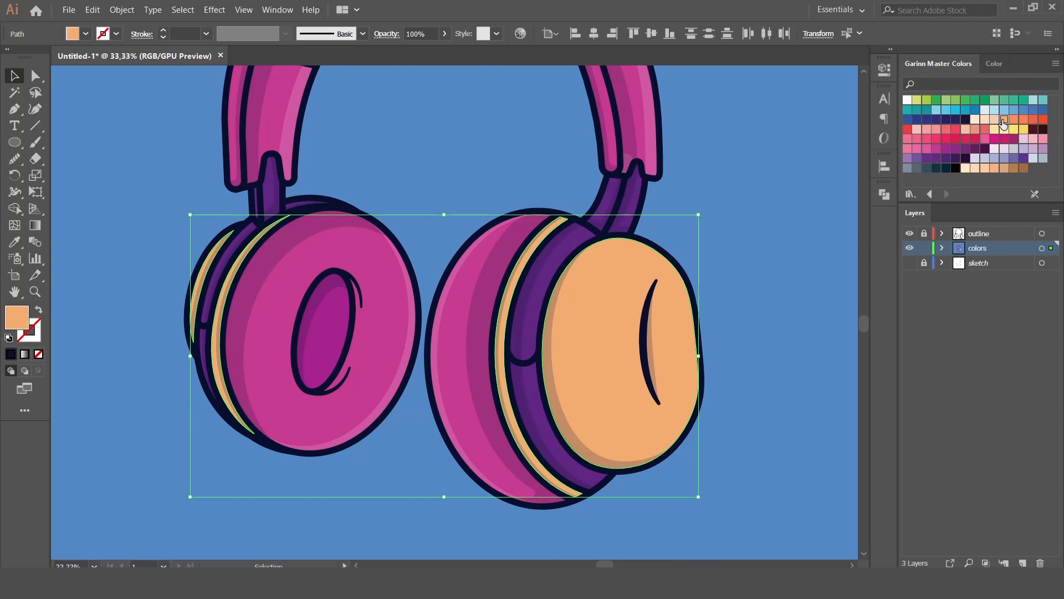
key("ctrl+shift+a")
key("ctrl+0")
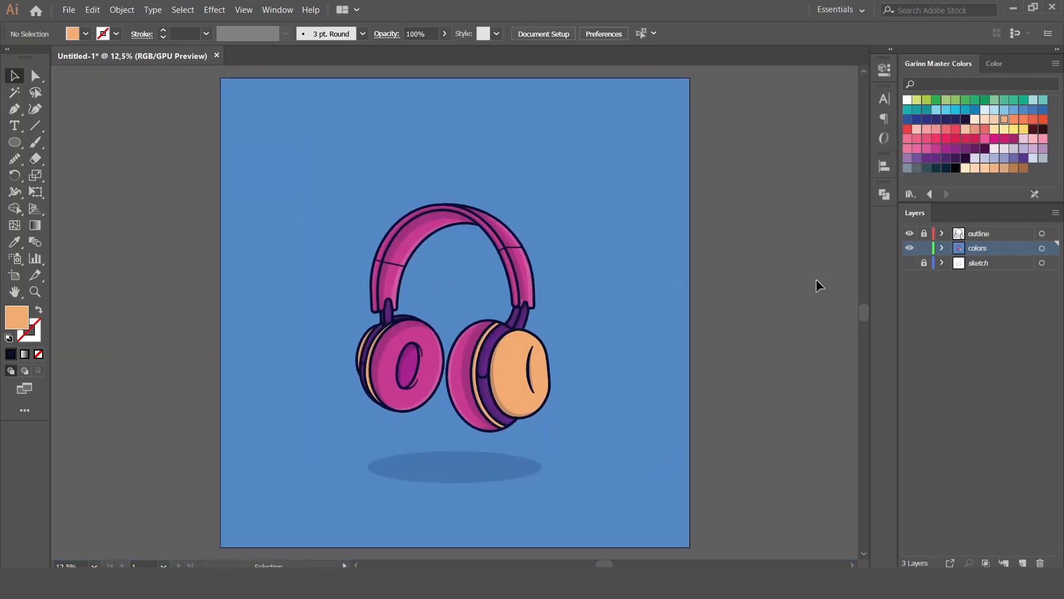
key("ctrl+z")
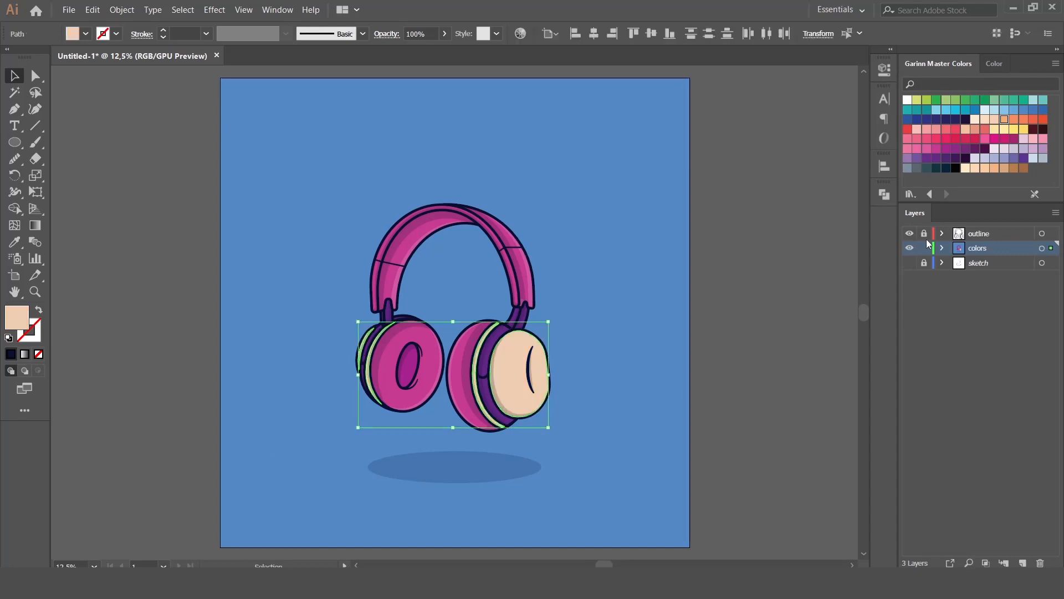
Step: Fill the selected cup face and ring strips with the bright coral orange swatch
left_click(1015, 120)
left_click(781, 302)
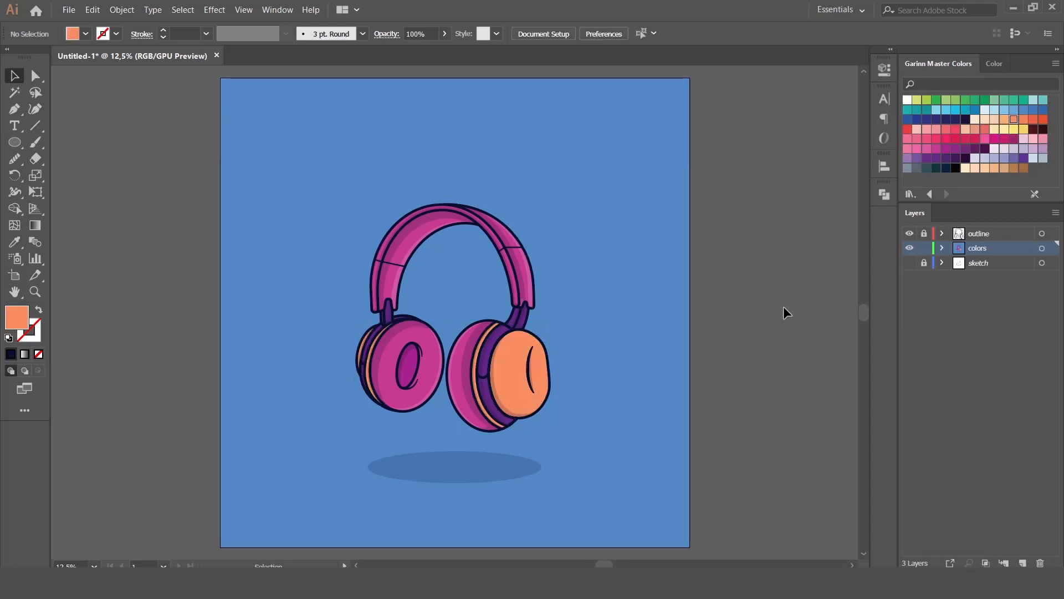